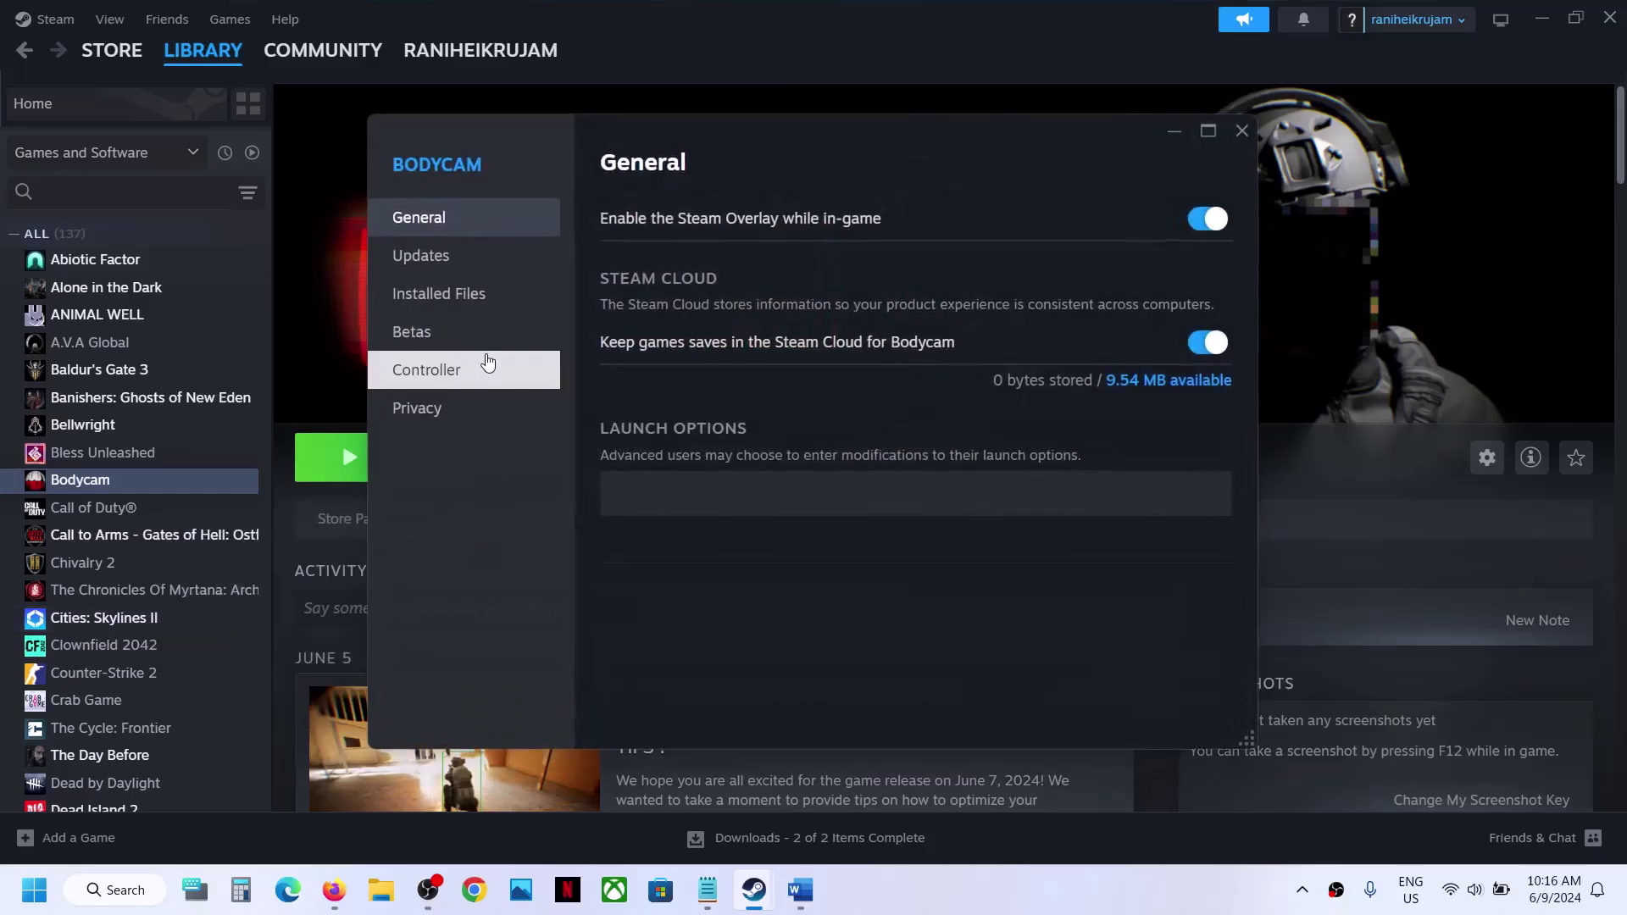
View Bodycam's installed files settings, including the file integrity verification option, and close the game's properties
click(475, 293)
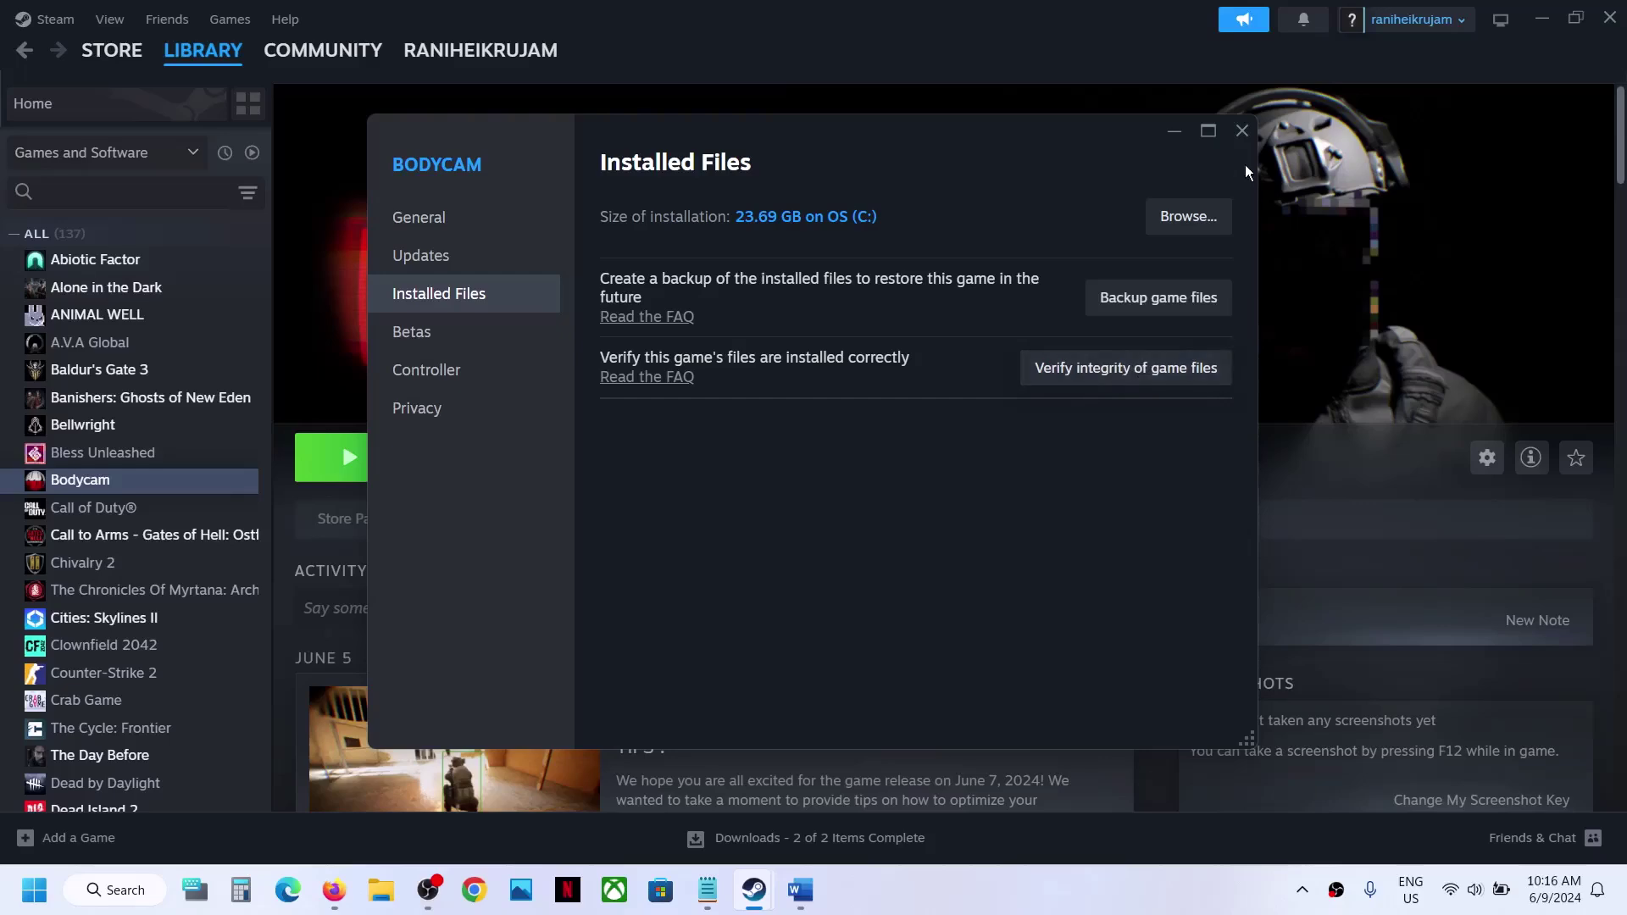
click(1243, 136)
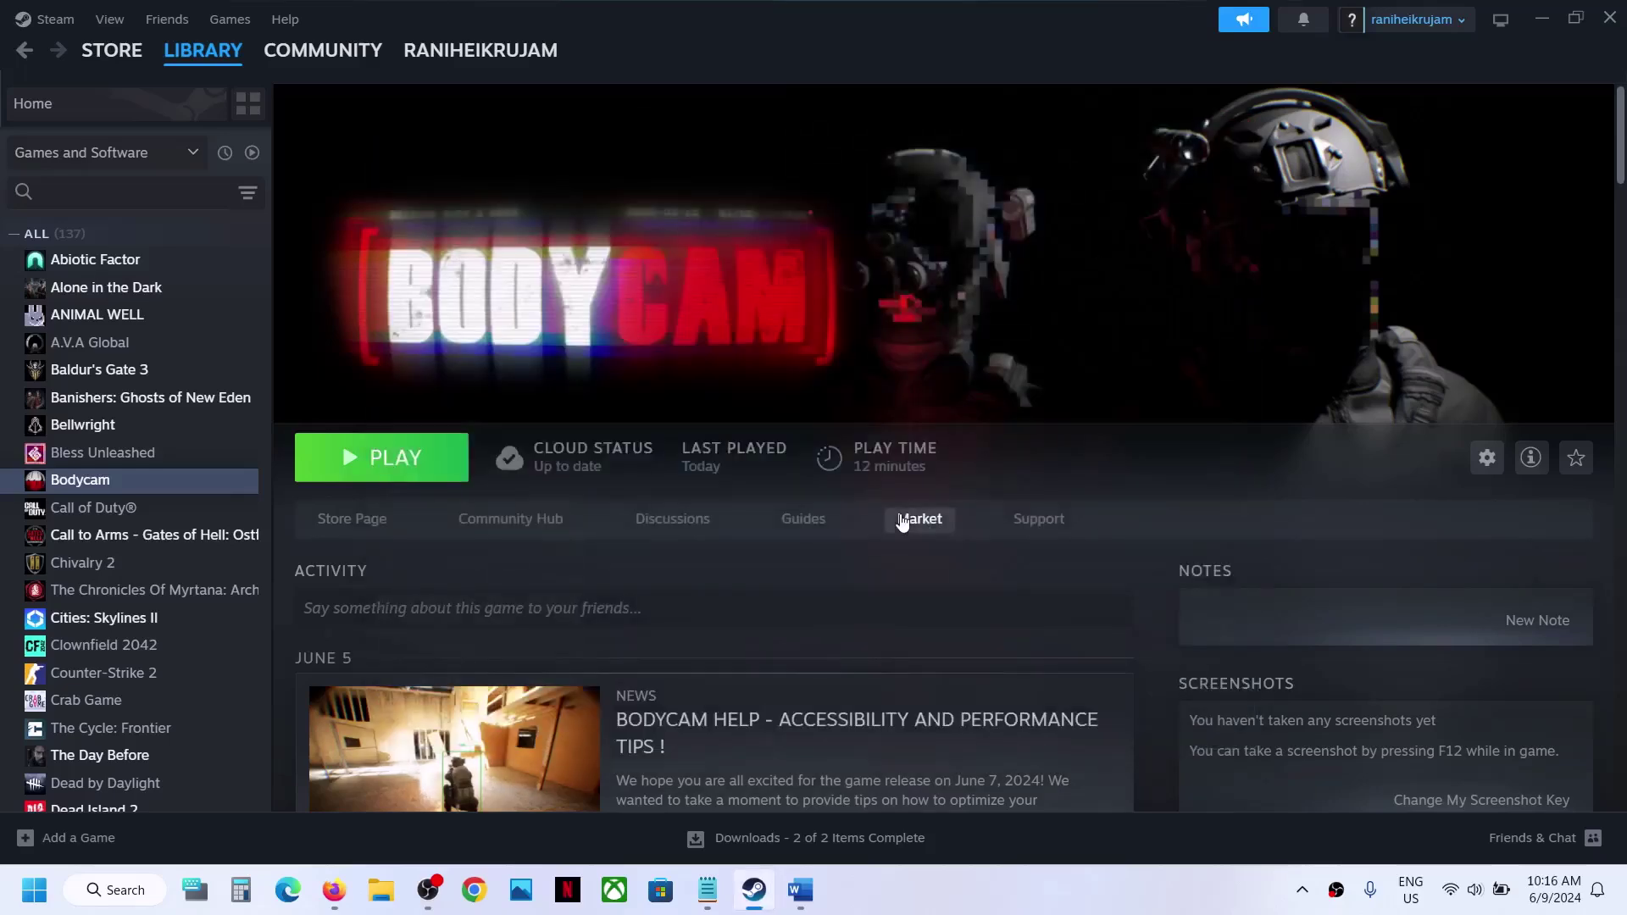
Switch to the Word document and copy the -force -dx11 launch option from Step 3
click(801, 890)
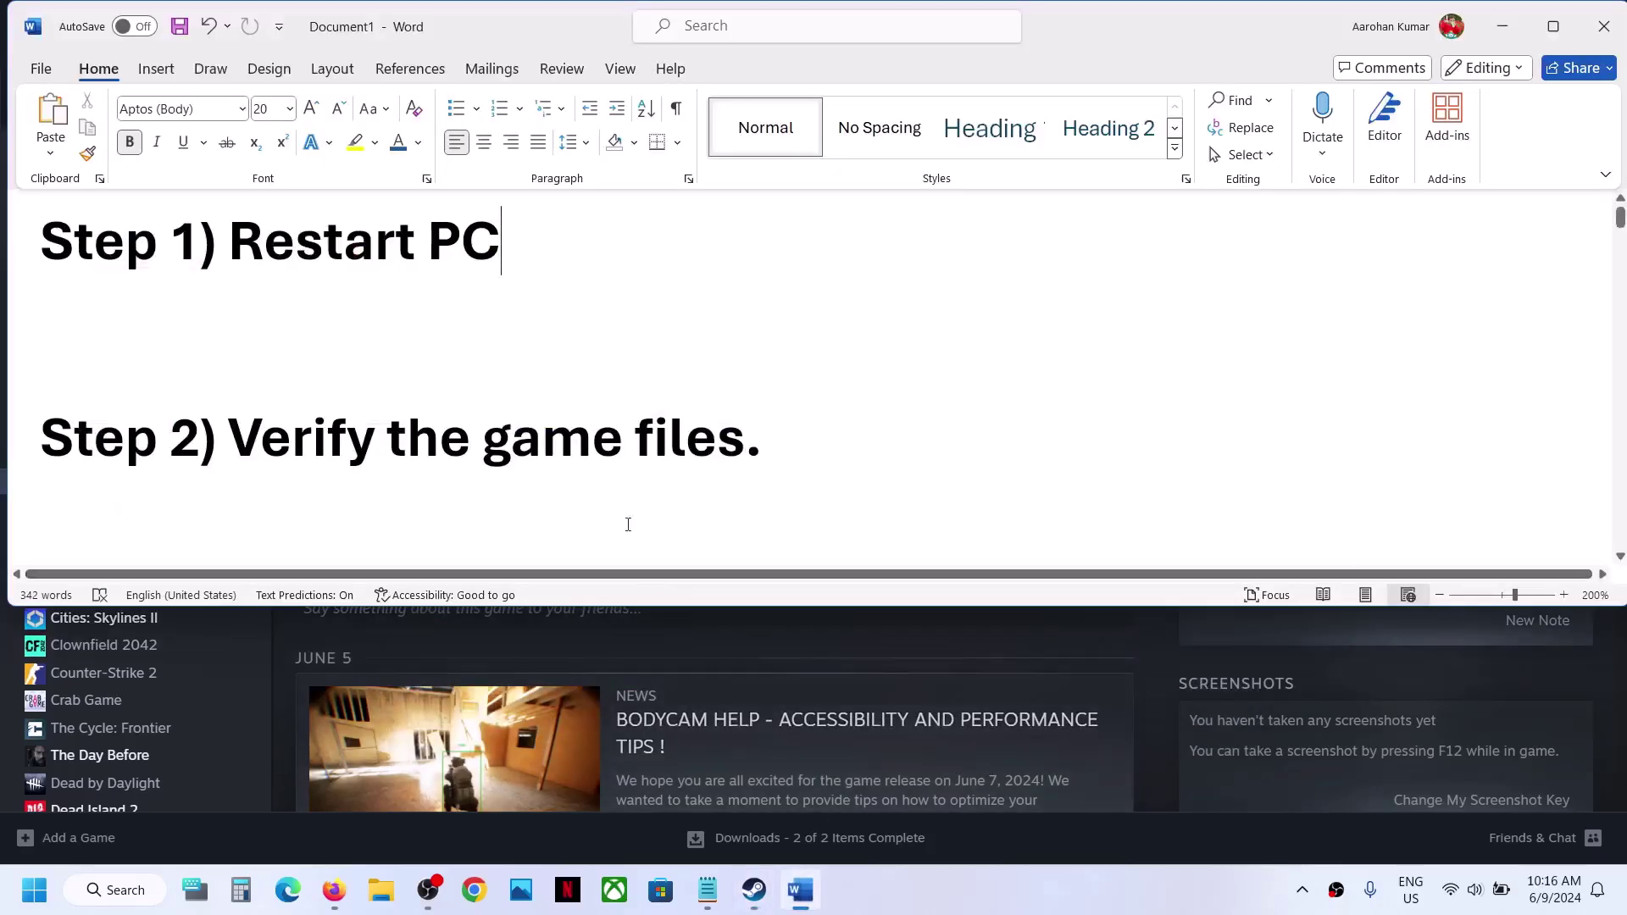
scroll(596, 487, down, 3)
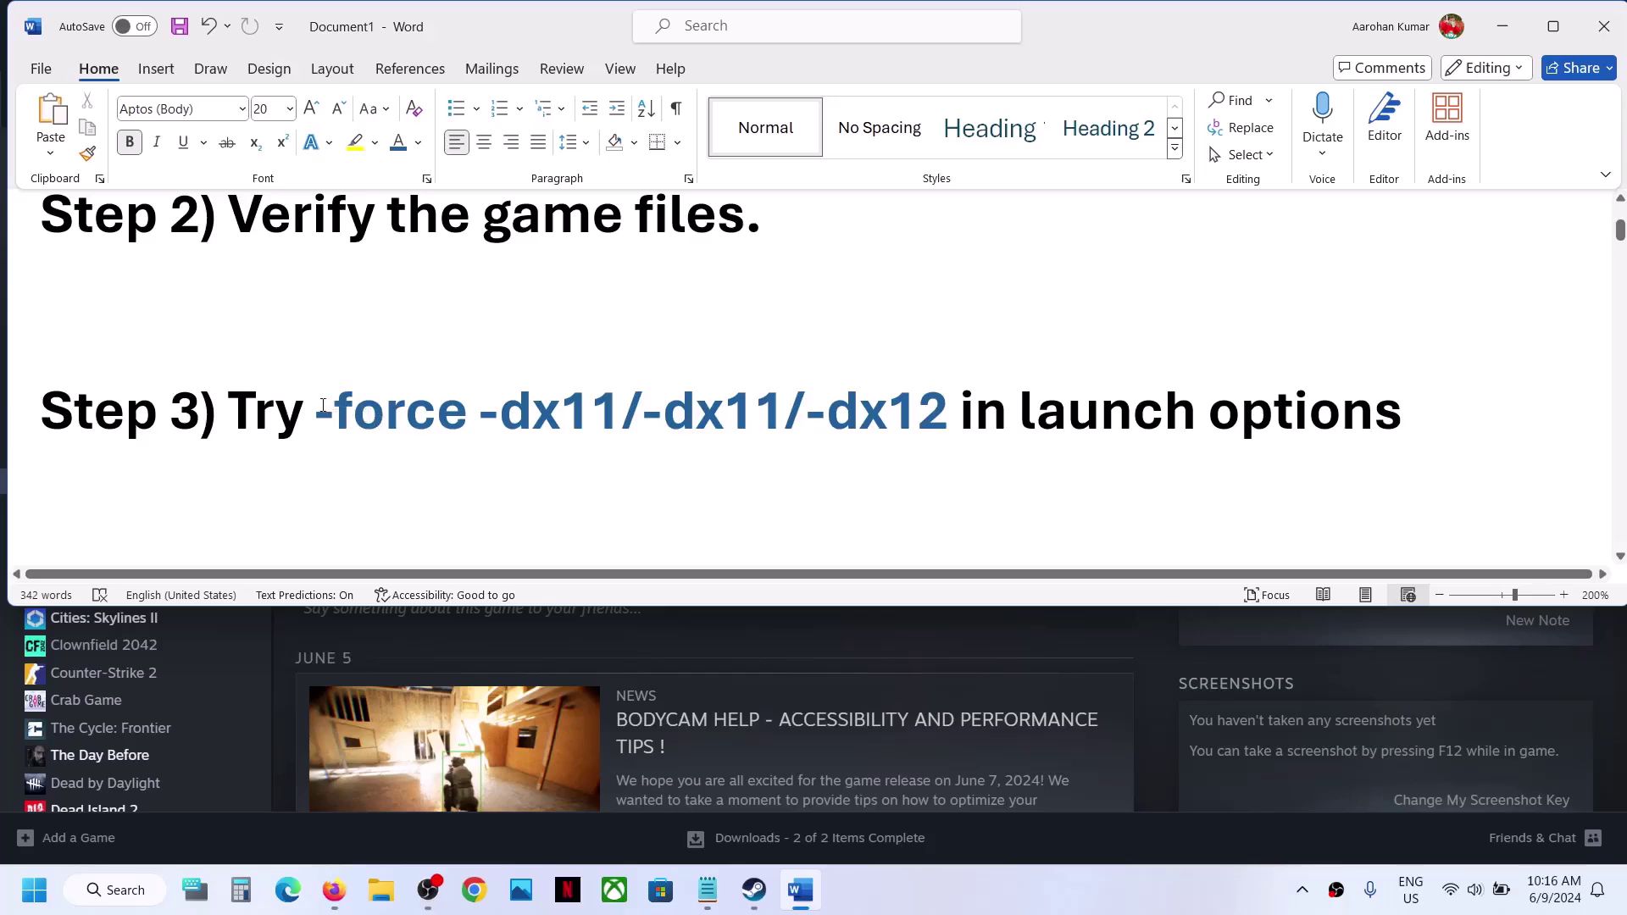
drag(321, 405, 595, 408)
key(ctrl+c)
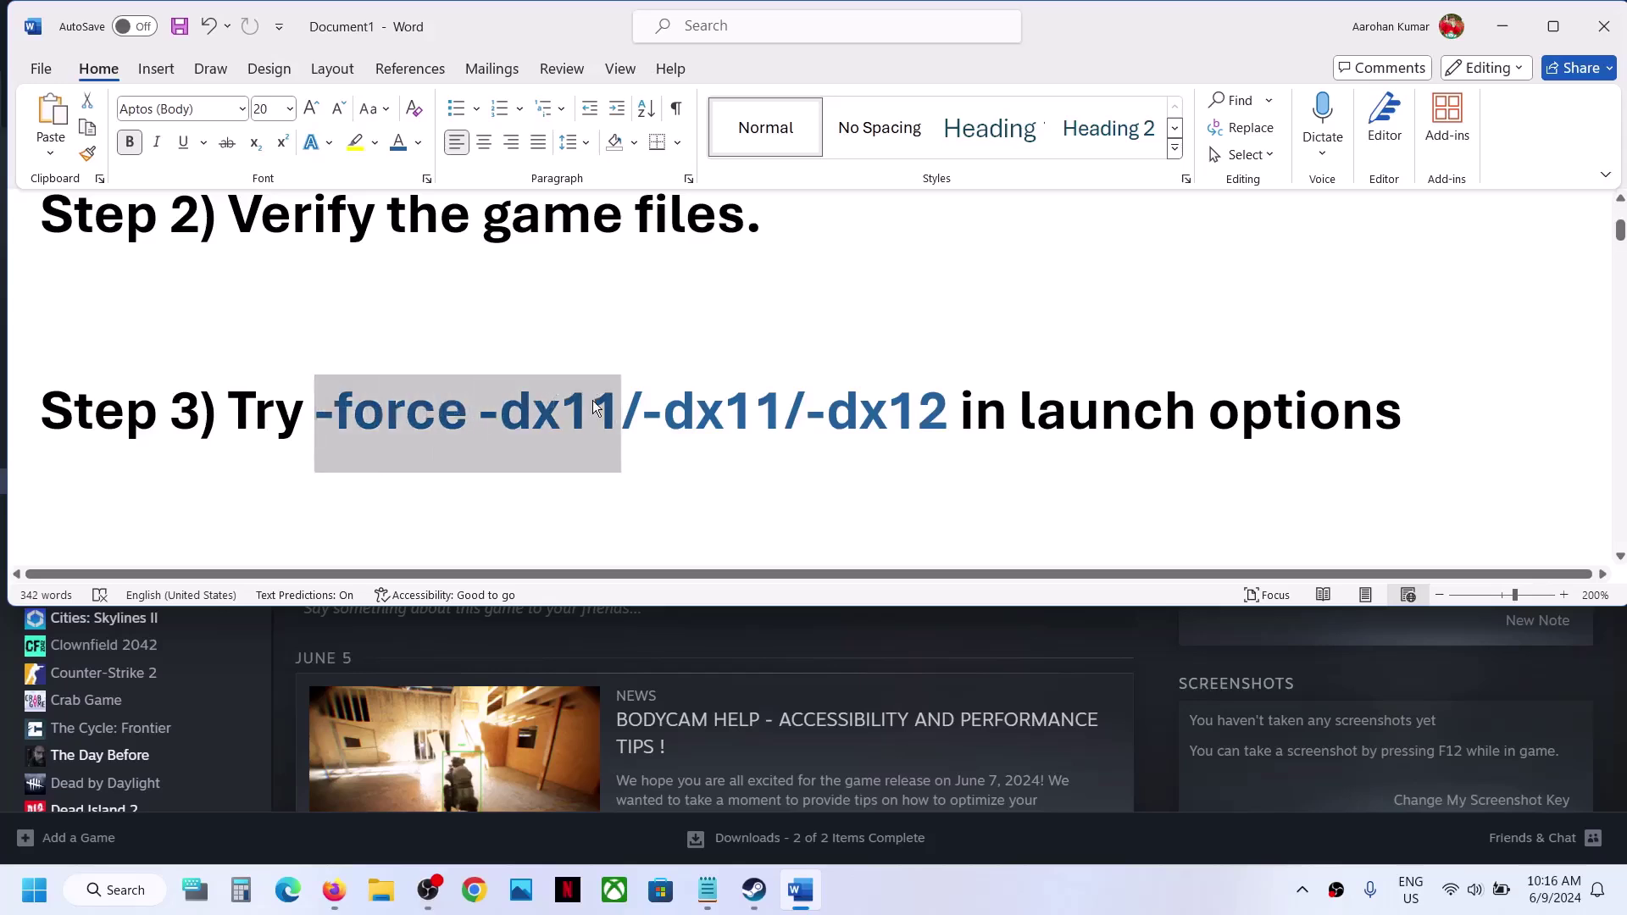
Return to Steam, set Bodycam's launch options to -force -dx11 and launch the game
key(alt+Tab)
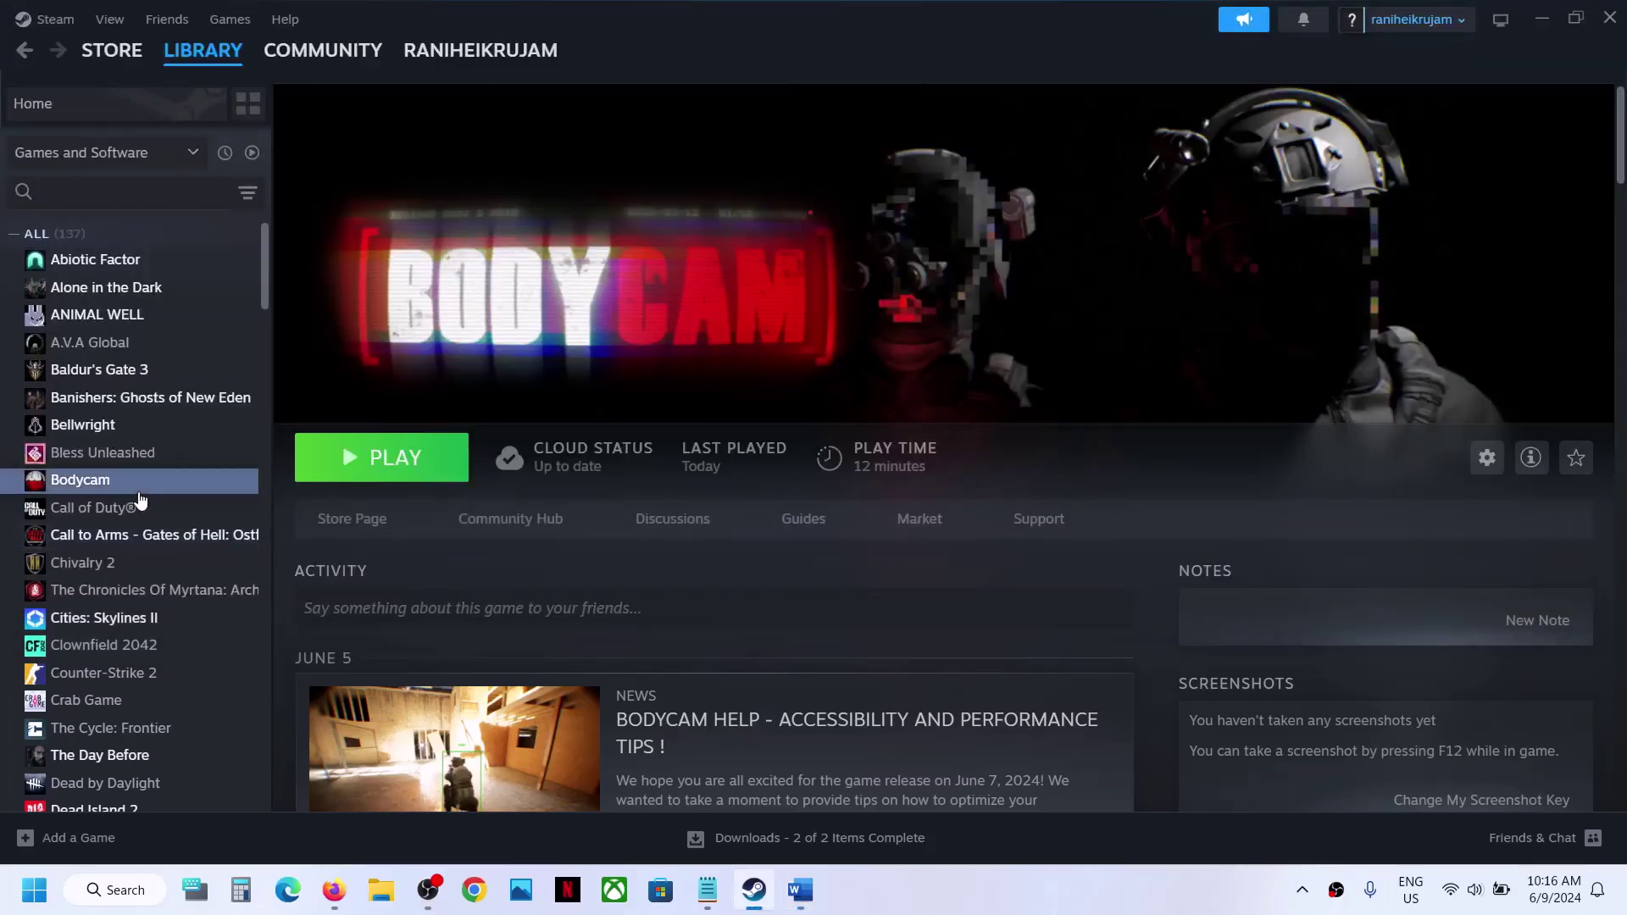
right_click(139, 490)
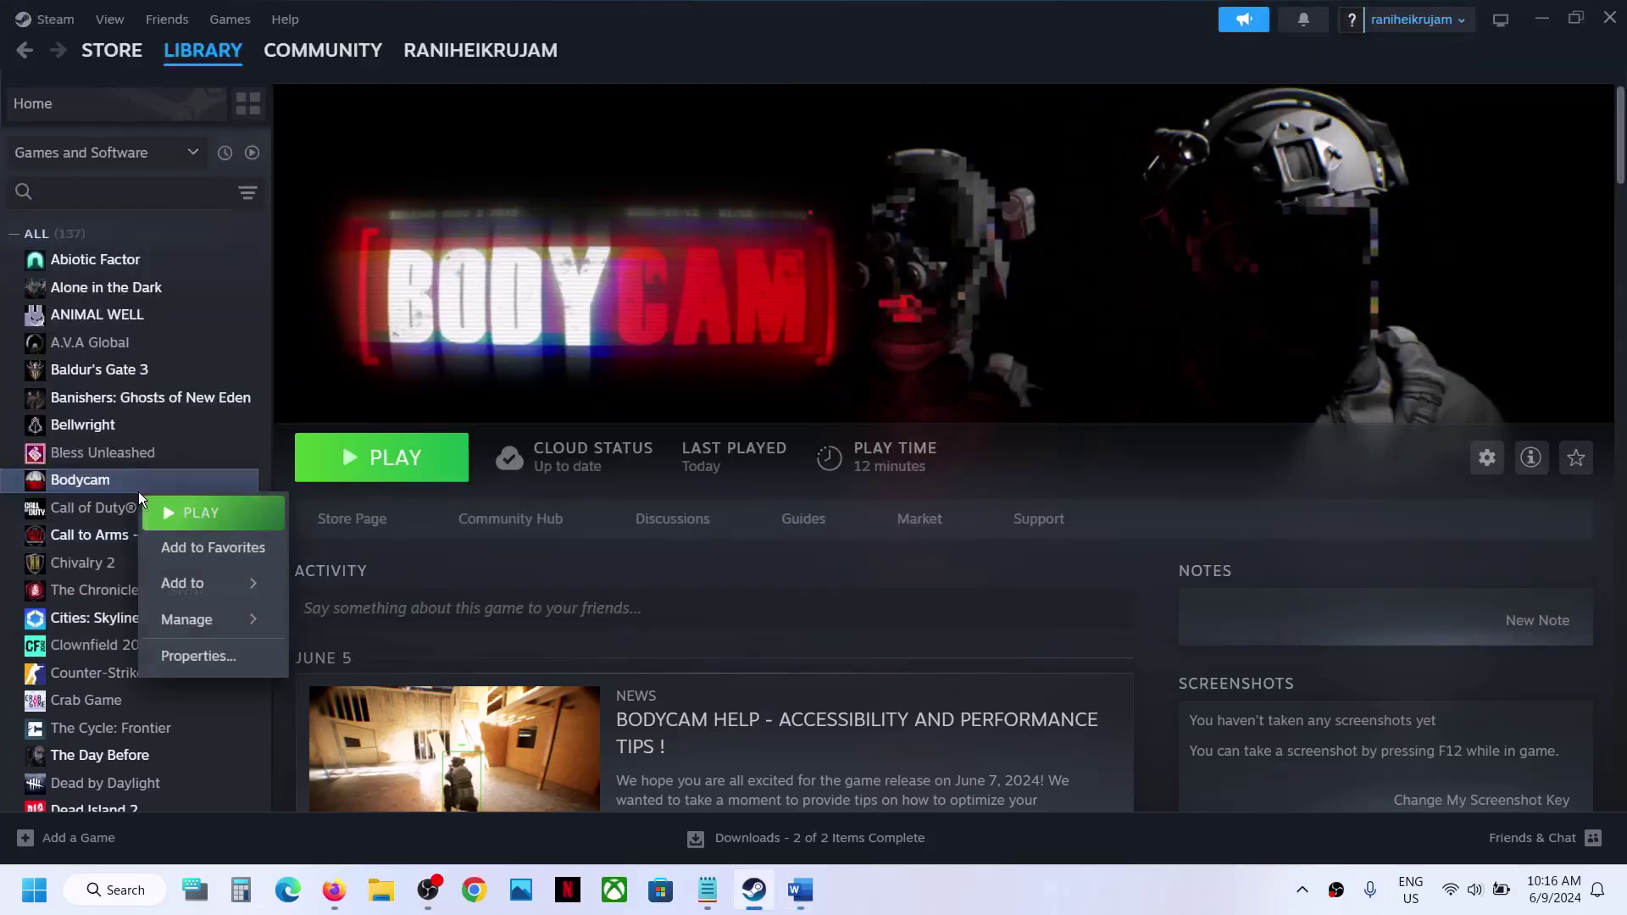
click(233, 655)
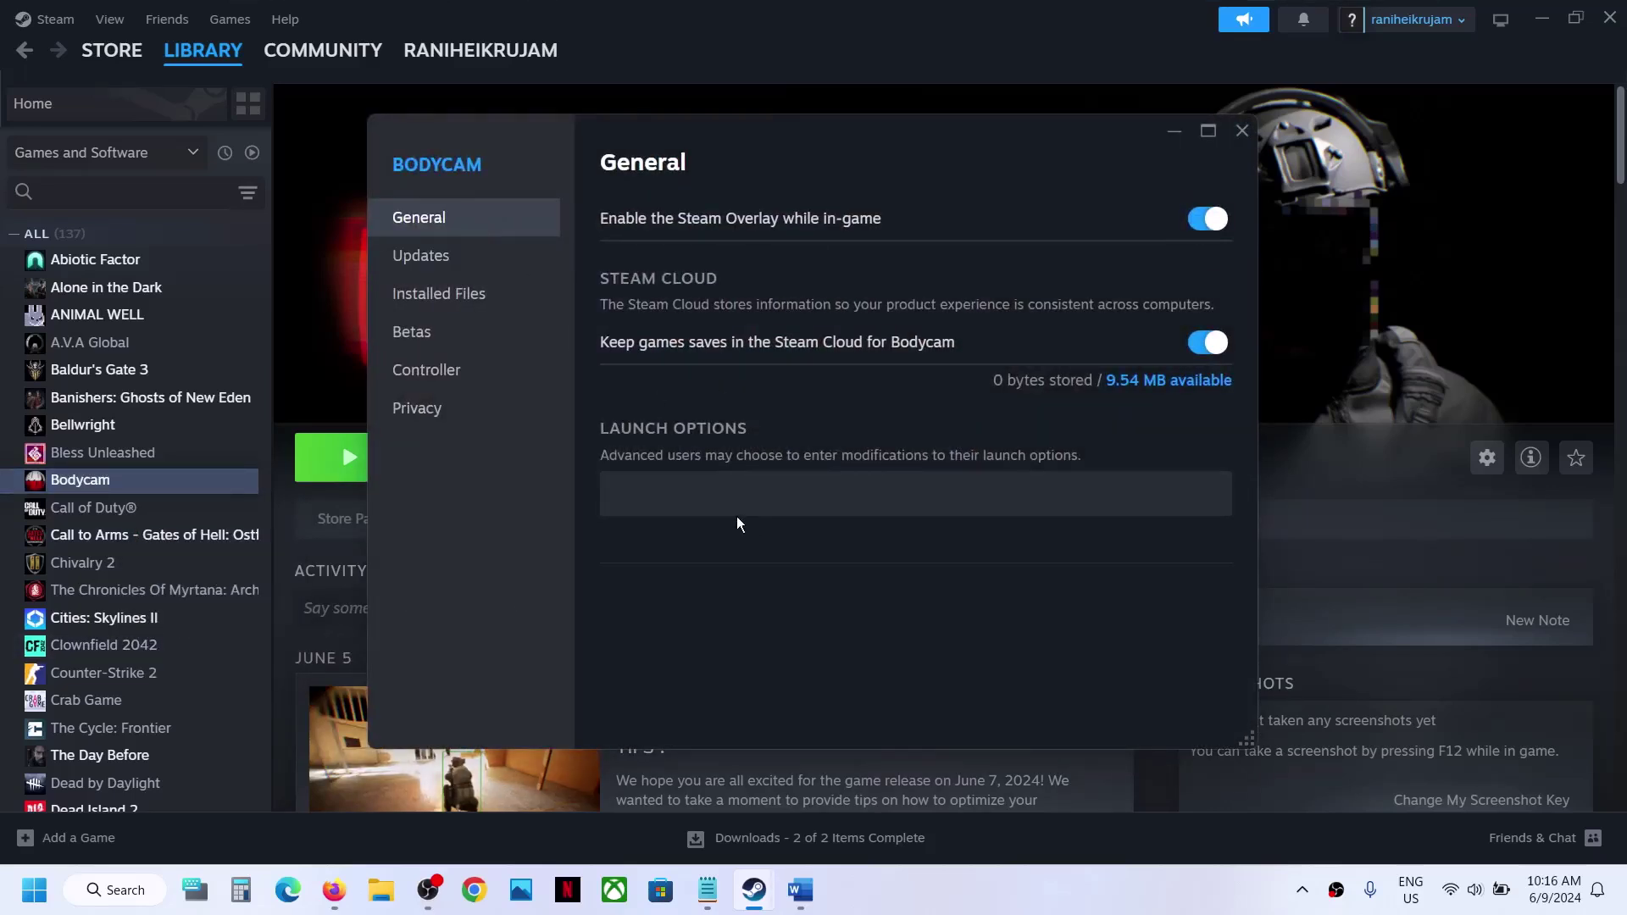
click(686, 499)
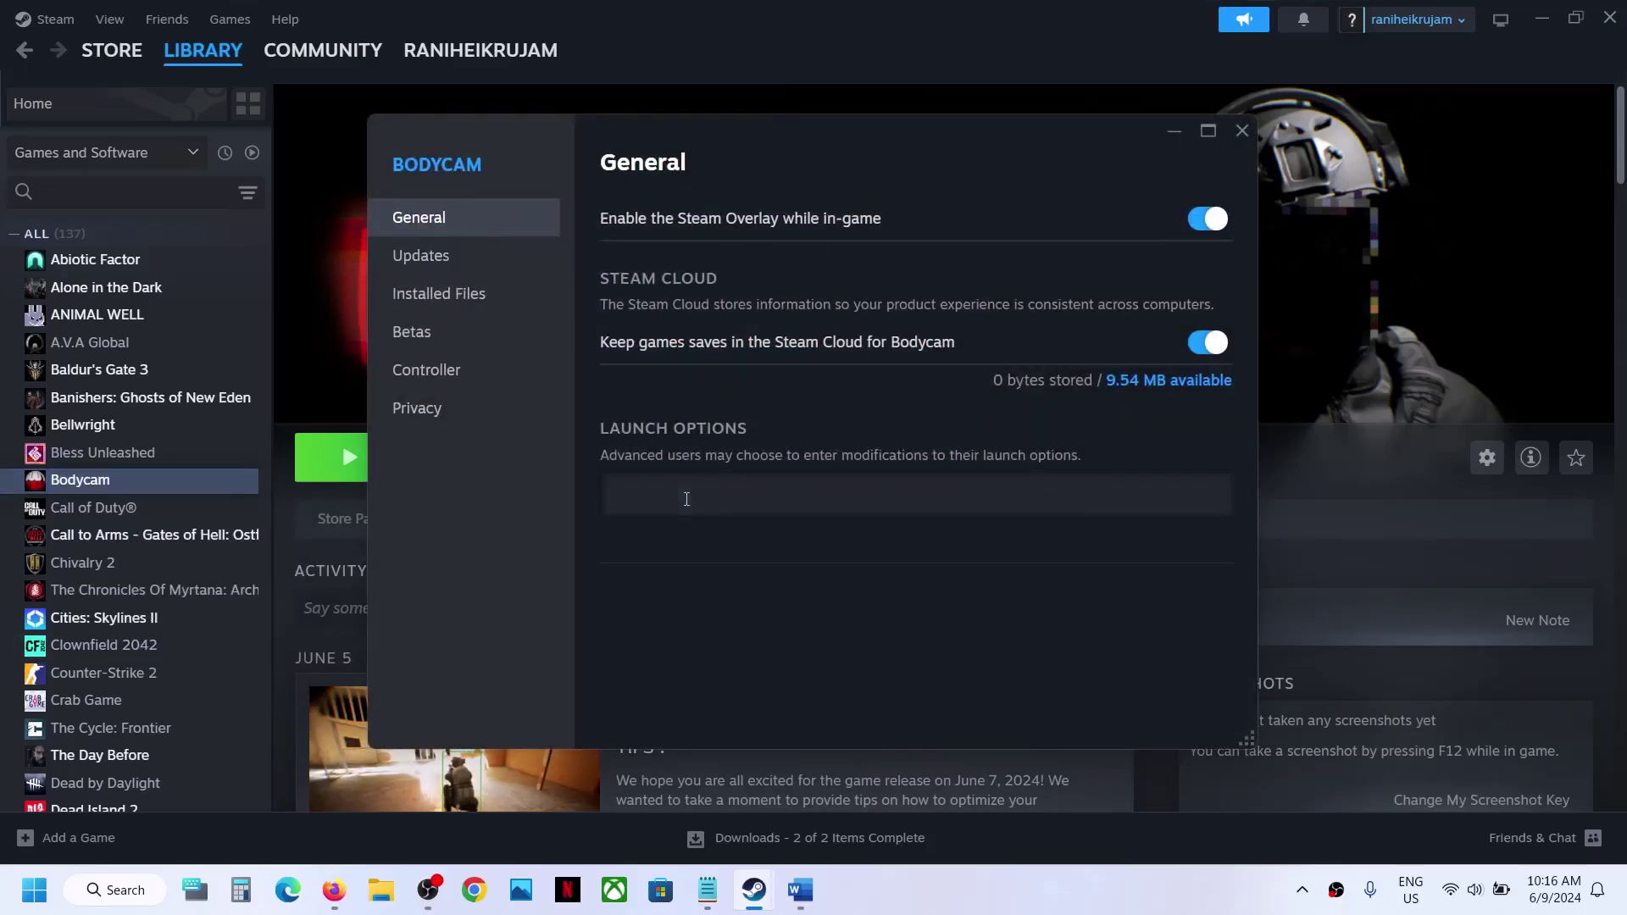
key(ctrl+v)
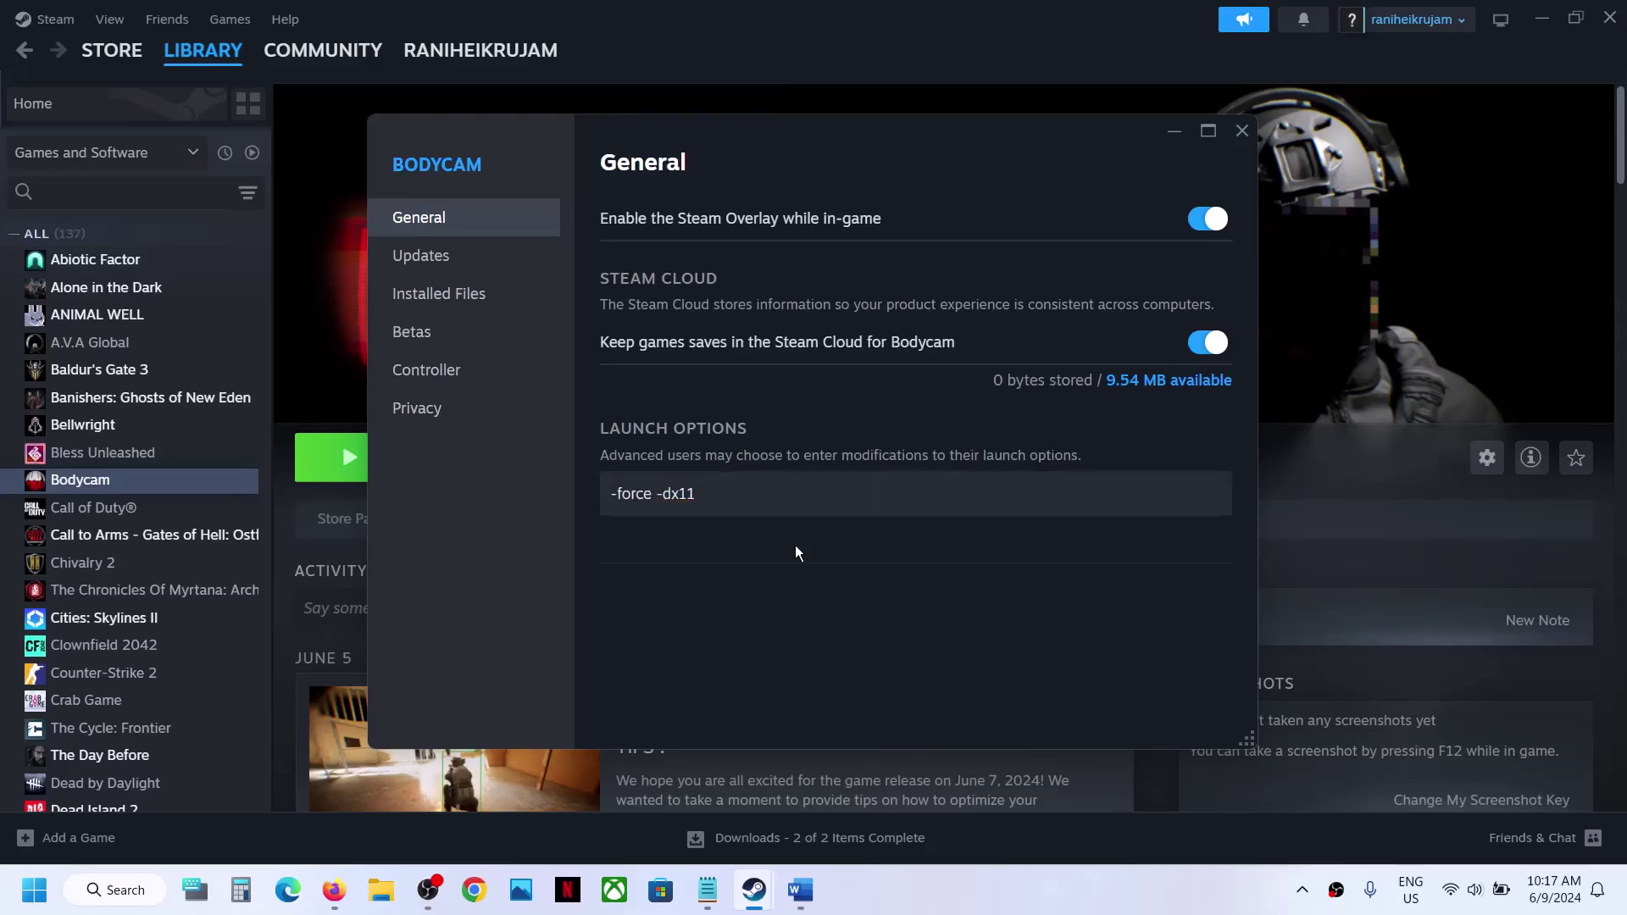
click(1243, 131)
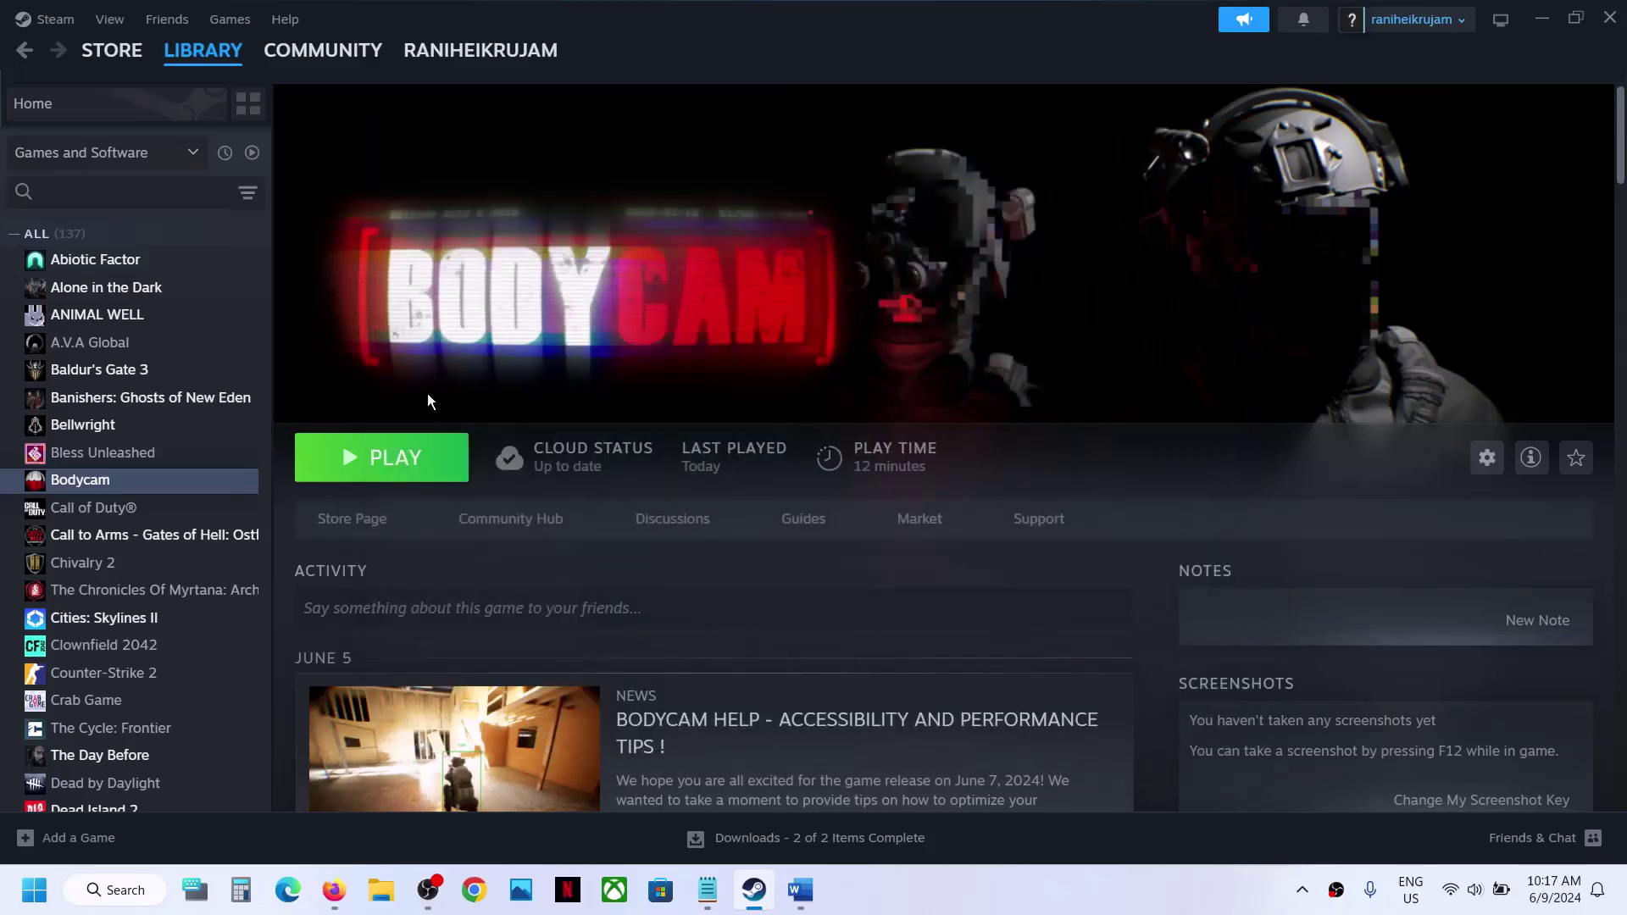
click(365, 463)
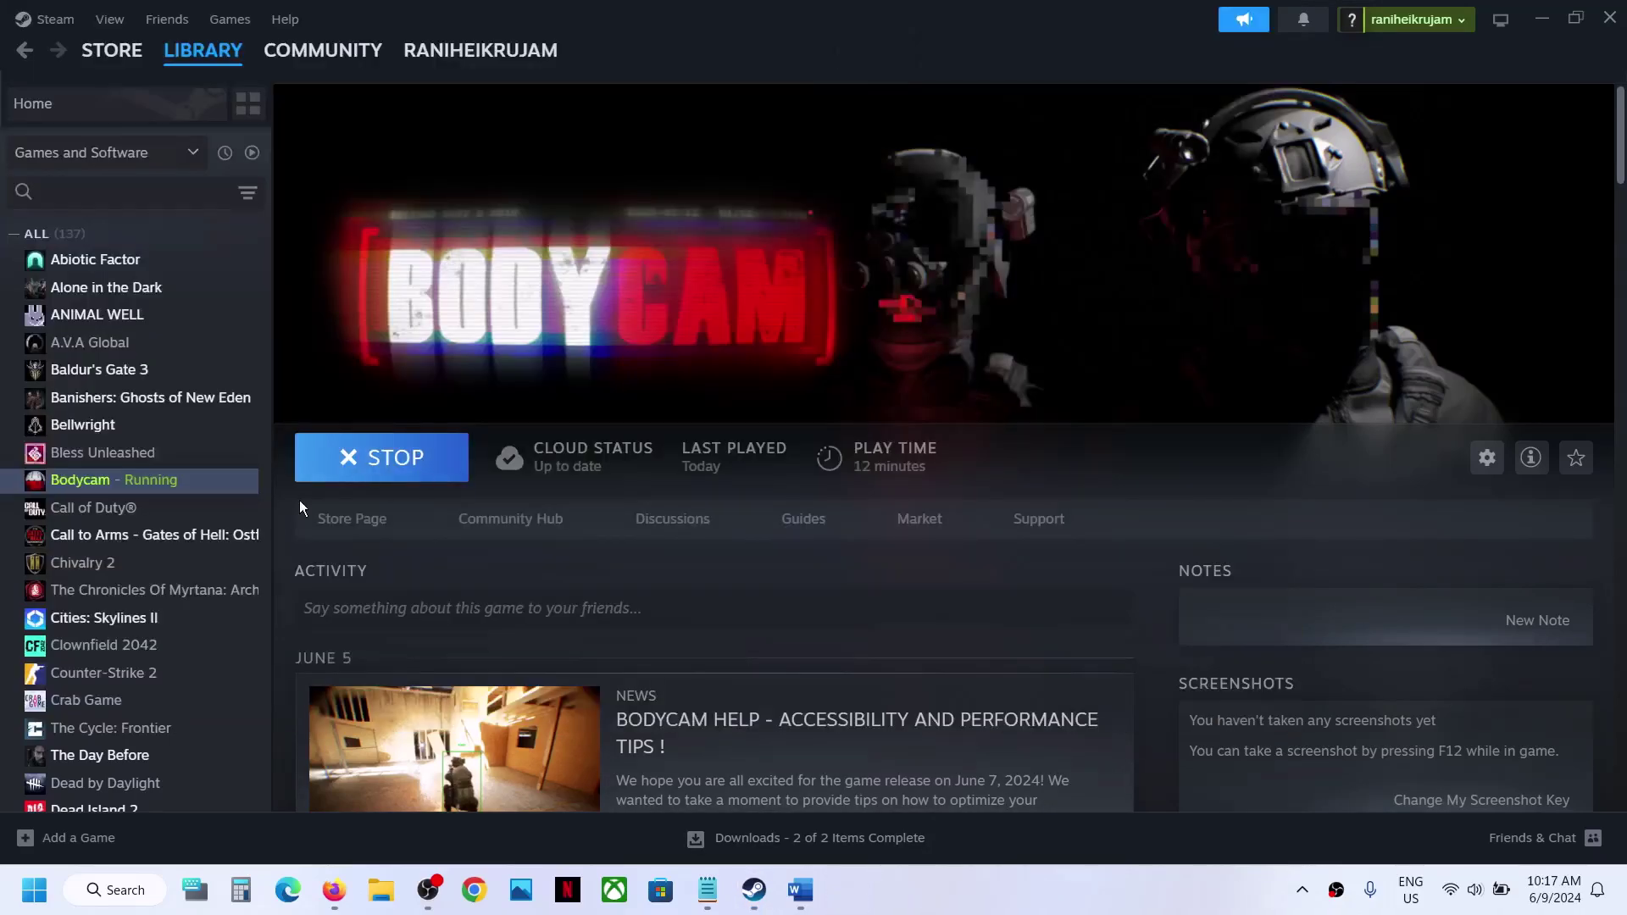
Reopen Bodycam's properties and replace its launch options with -dx11
right_click(134, 478)
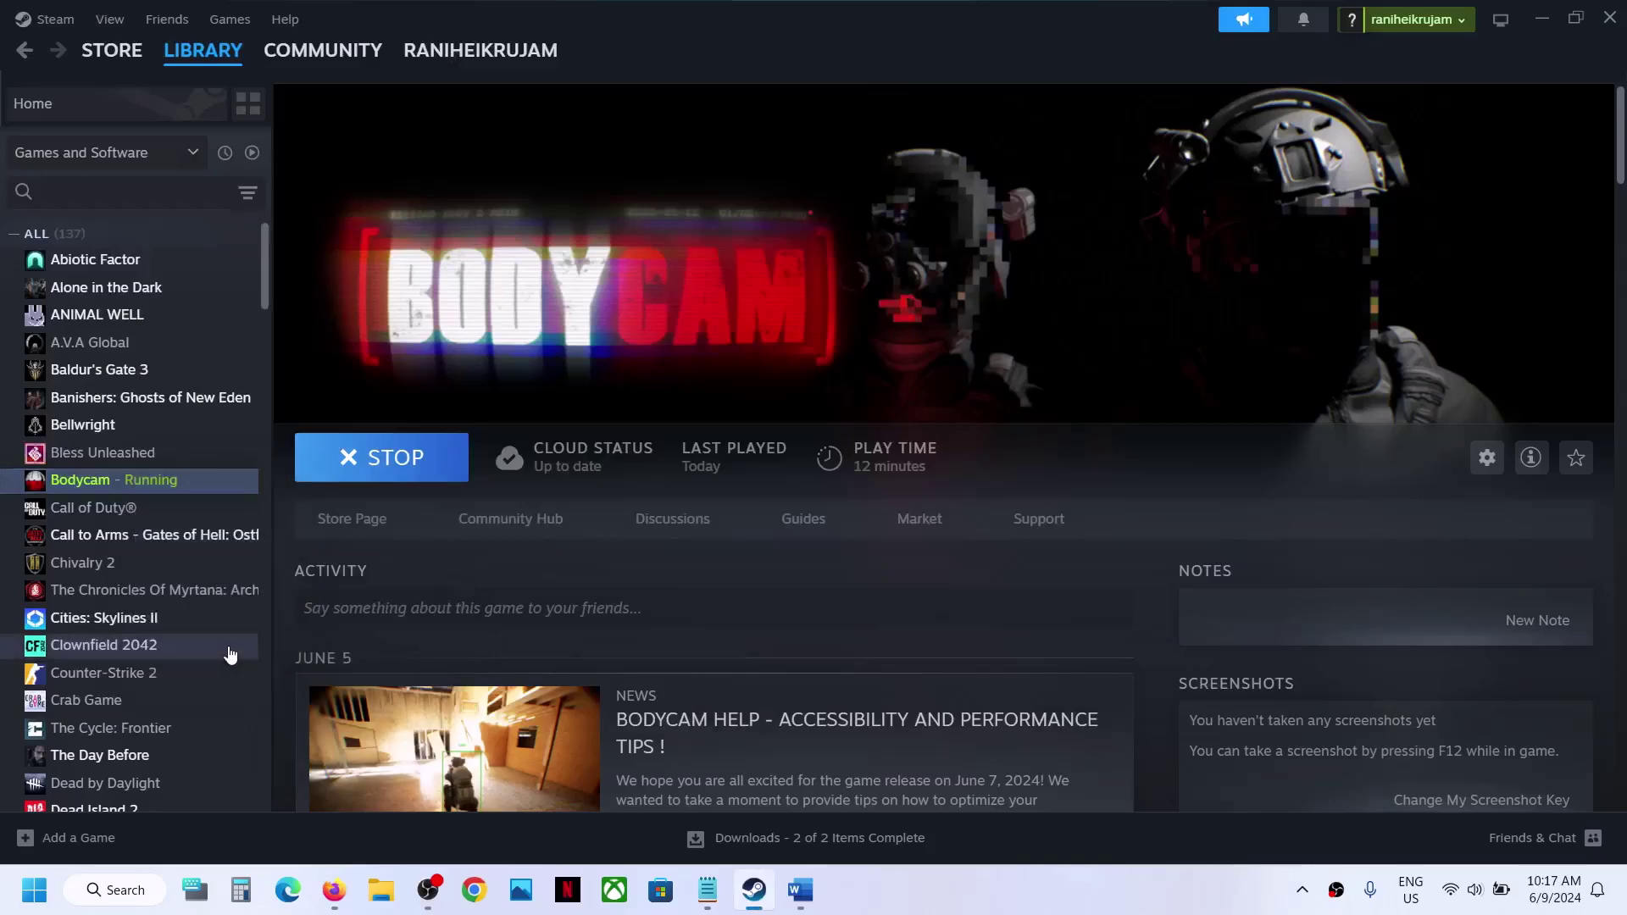
click(228, 654)
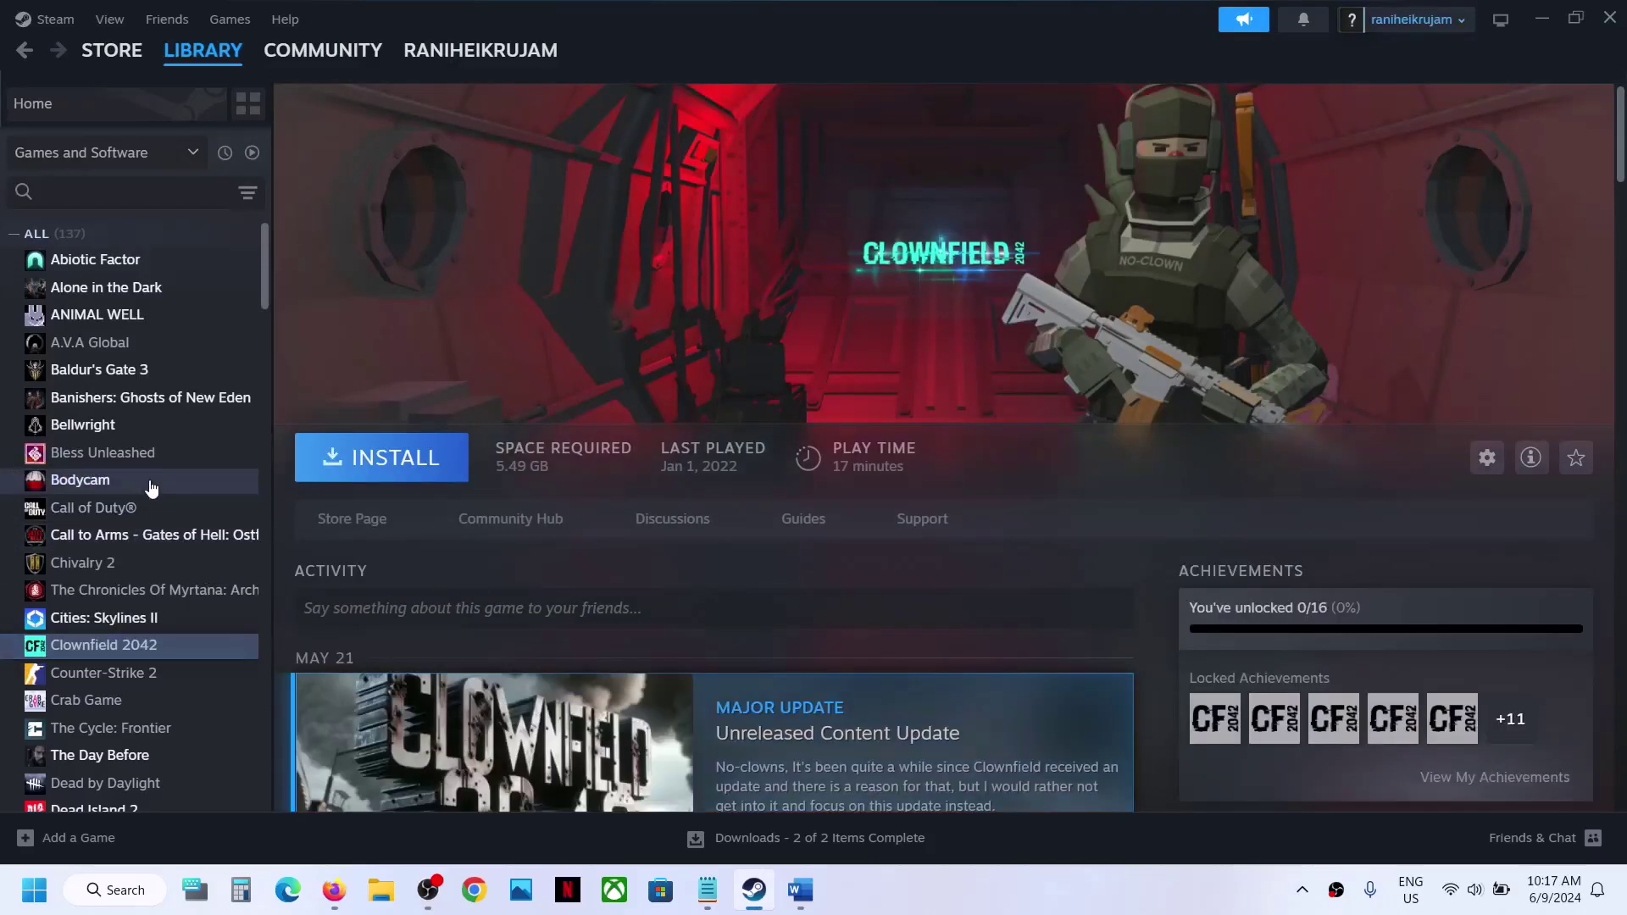
click(151, 483)
right_click(149, 480)
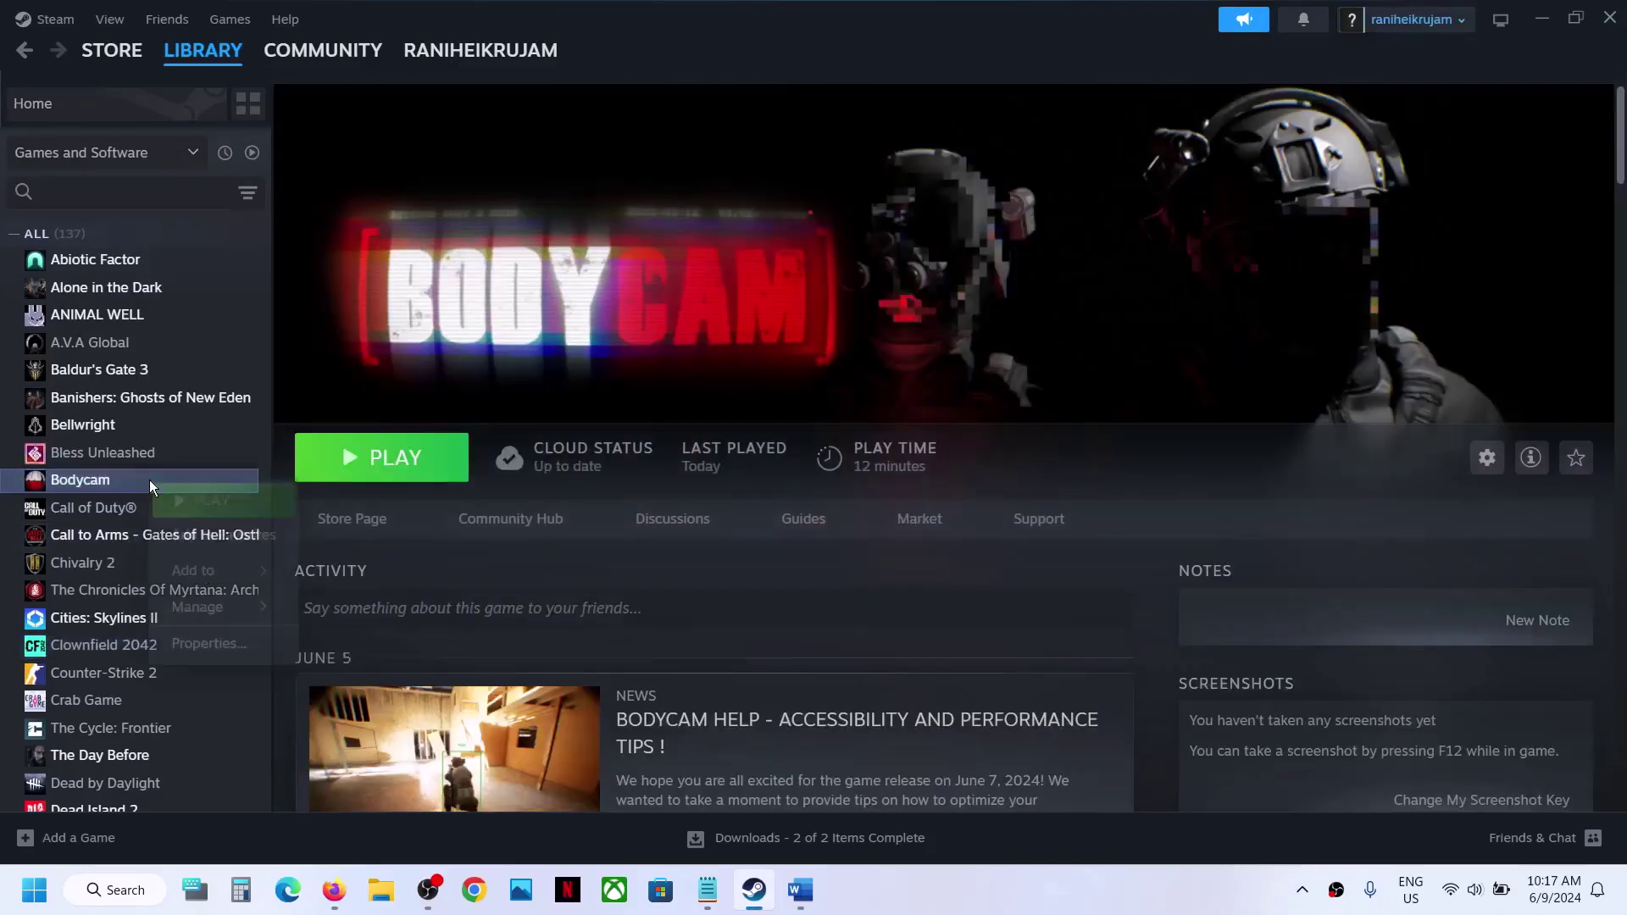
click(235, 644)
drag(713, 500, 590, 506)
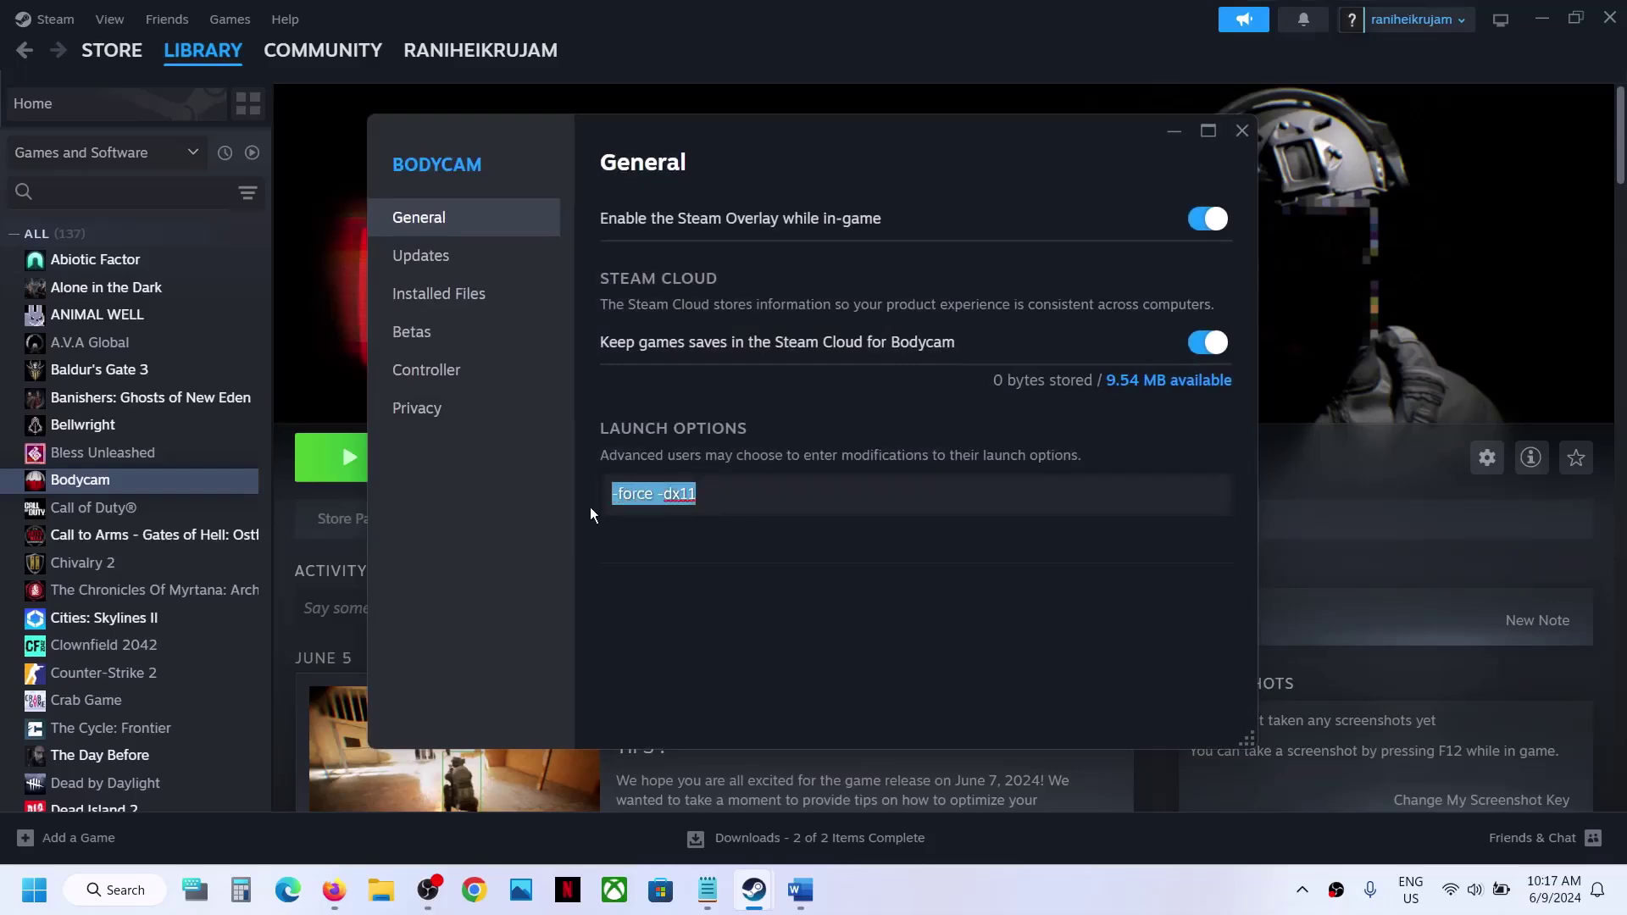
text(-dx11)
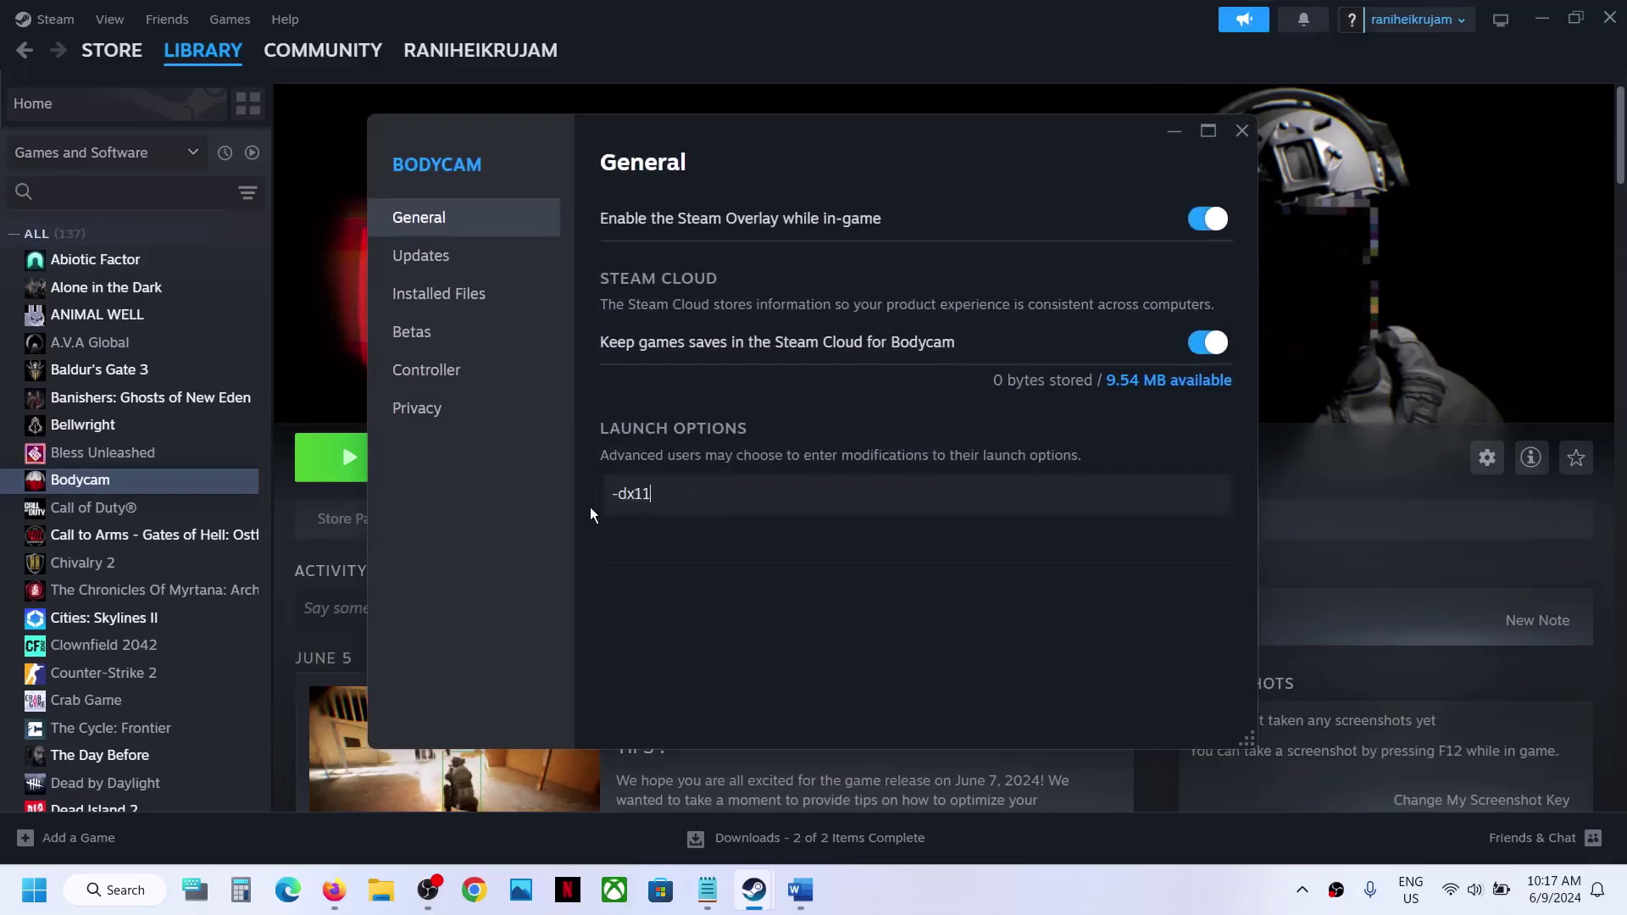
click(1243, 131)
Change Bodycam's launch options to -dx12 in the game's properties
right_click(59, 487)
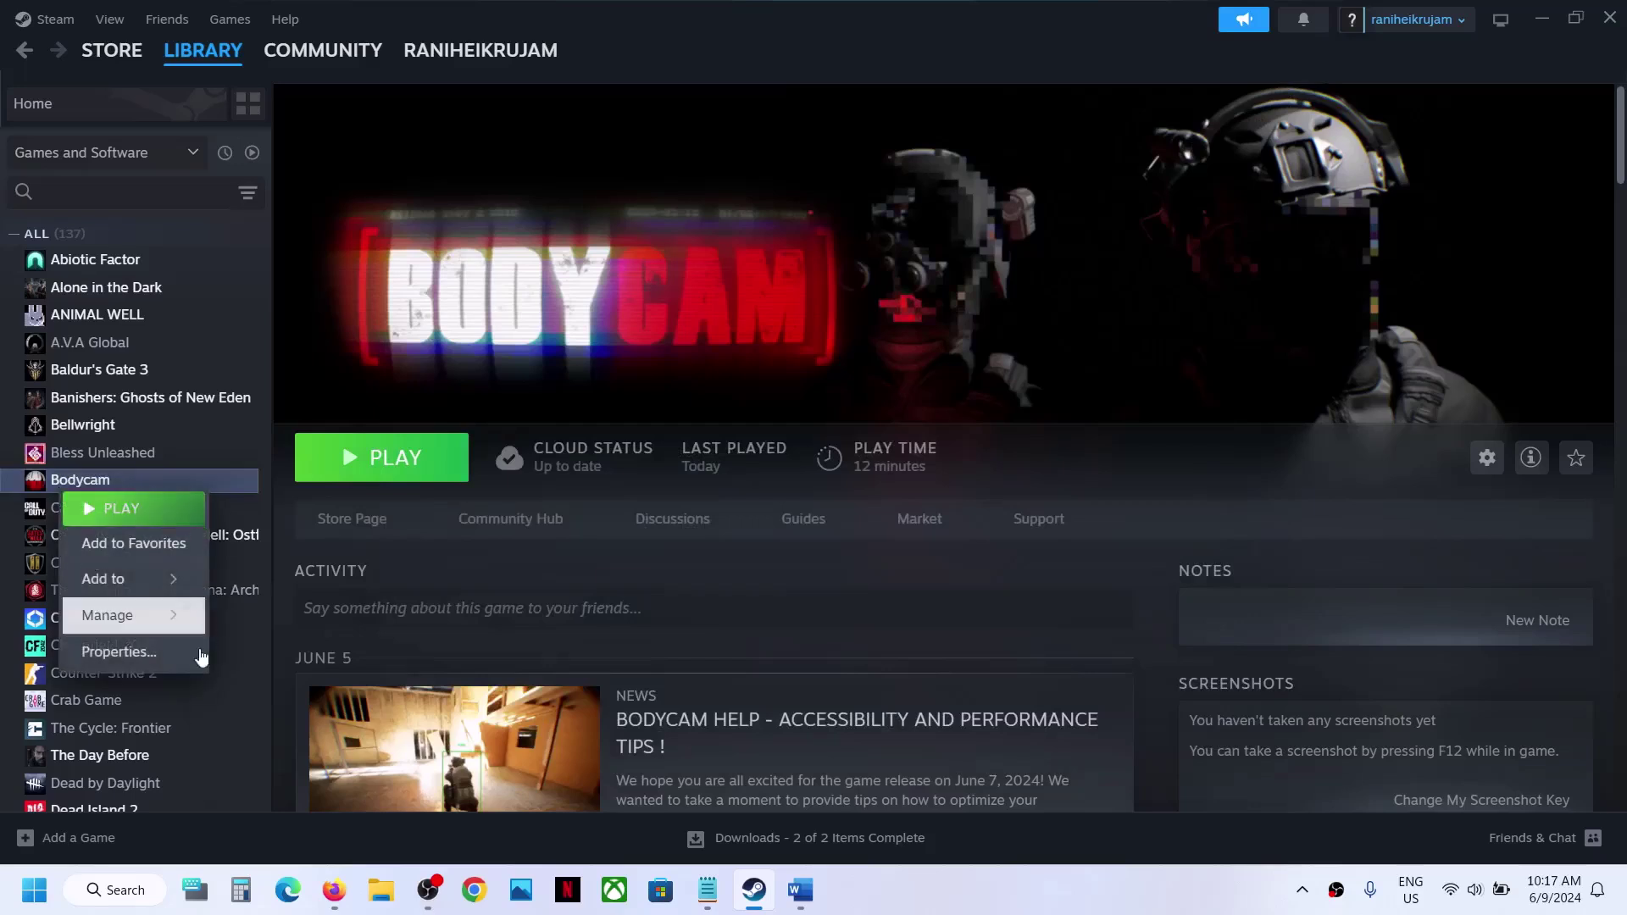
click(180, 659)
click(653, 494)
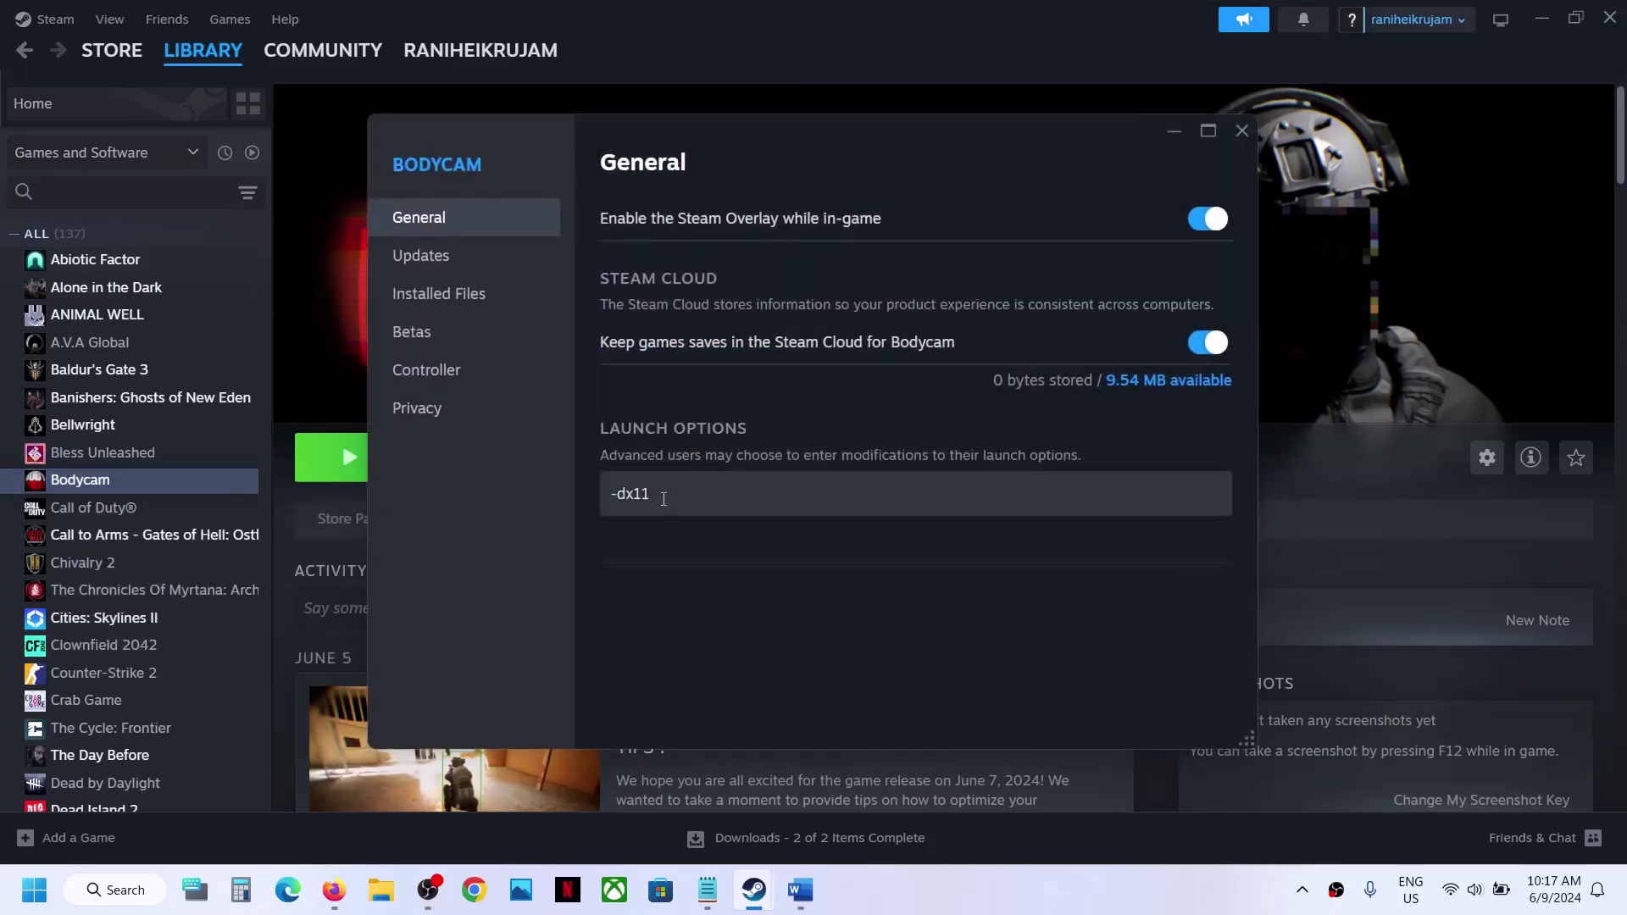
key(shift+Left)
key(shift+Left)
key(BackSpace)
text(12)
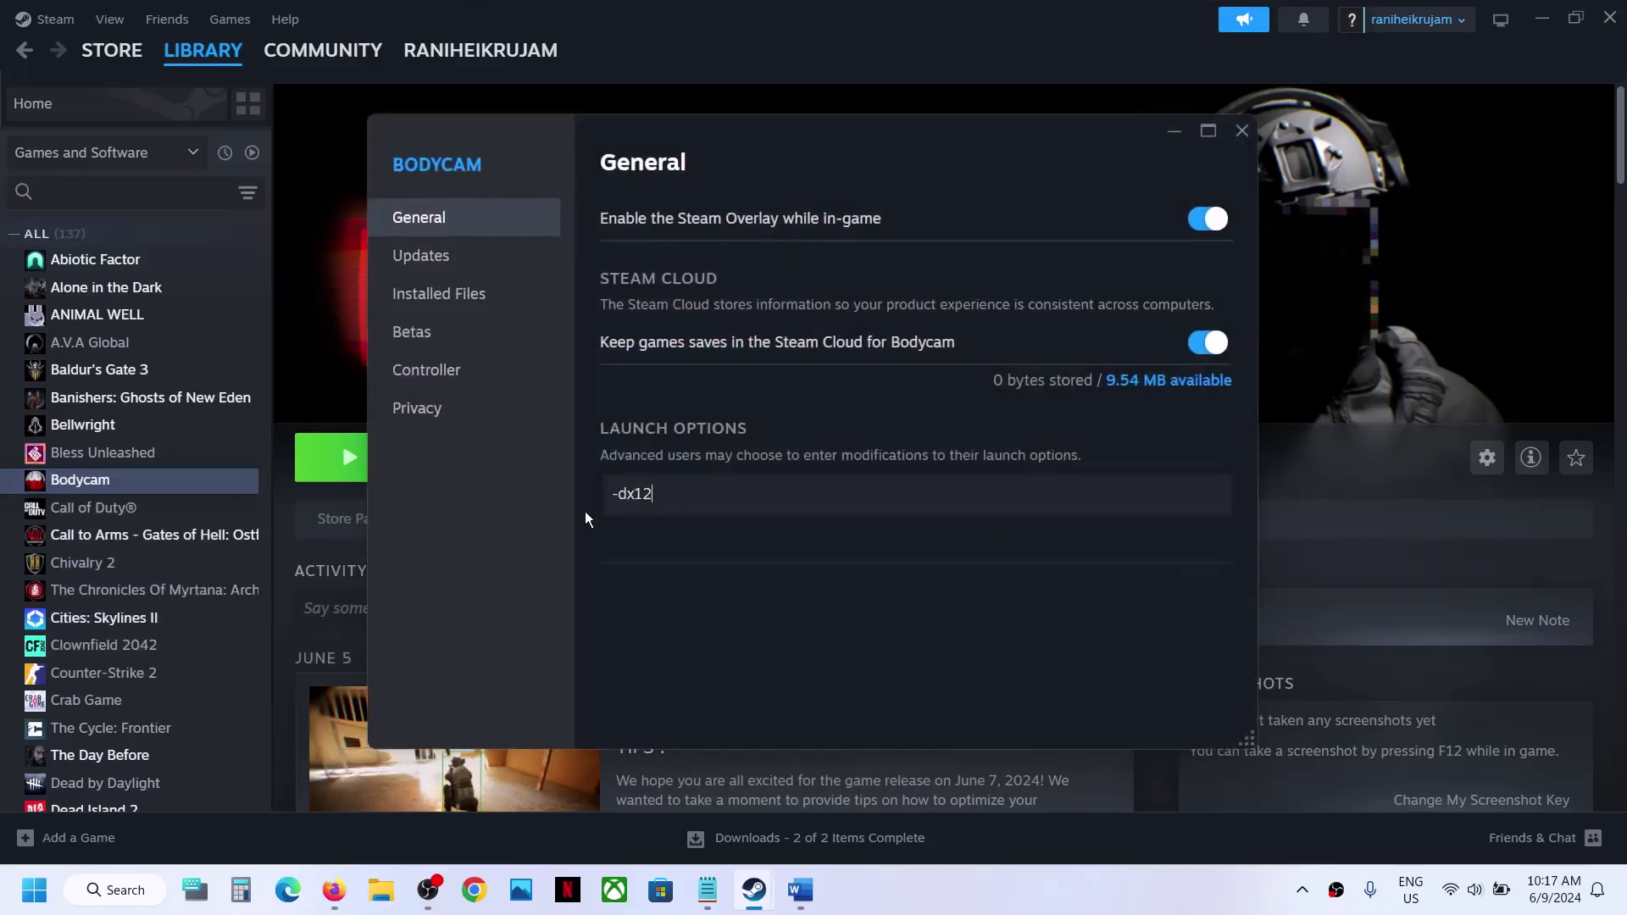
click(1243, 131)
Clear the launch options in Bodycam's properties and close the window
right_click(203, 482)
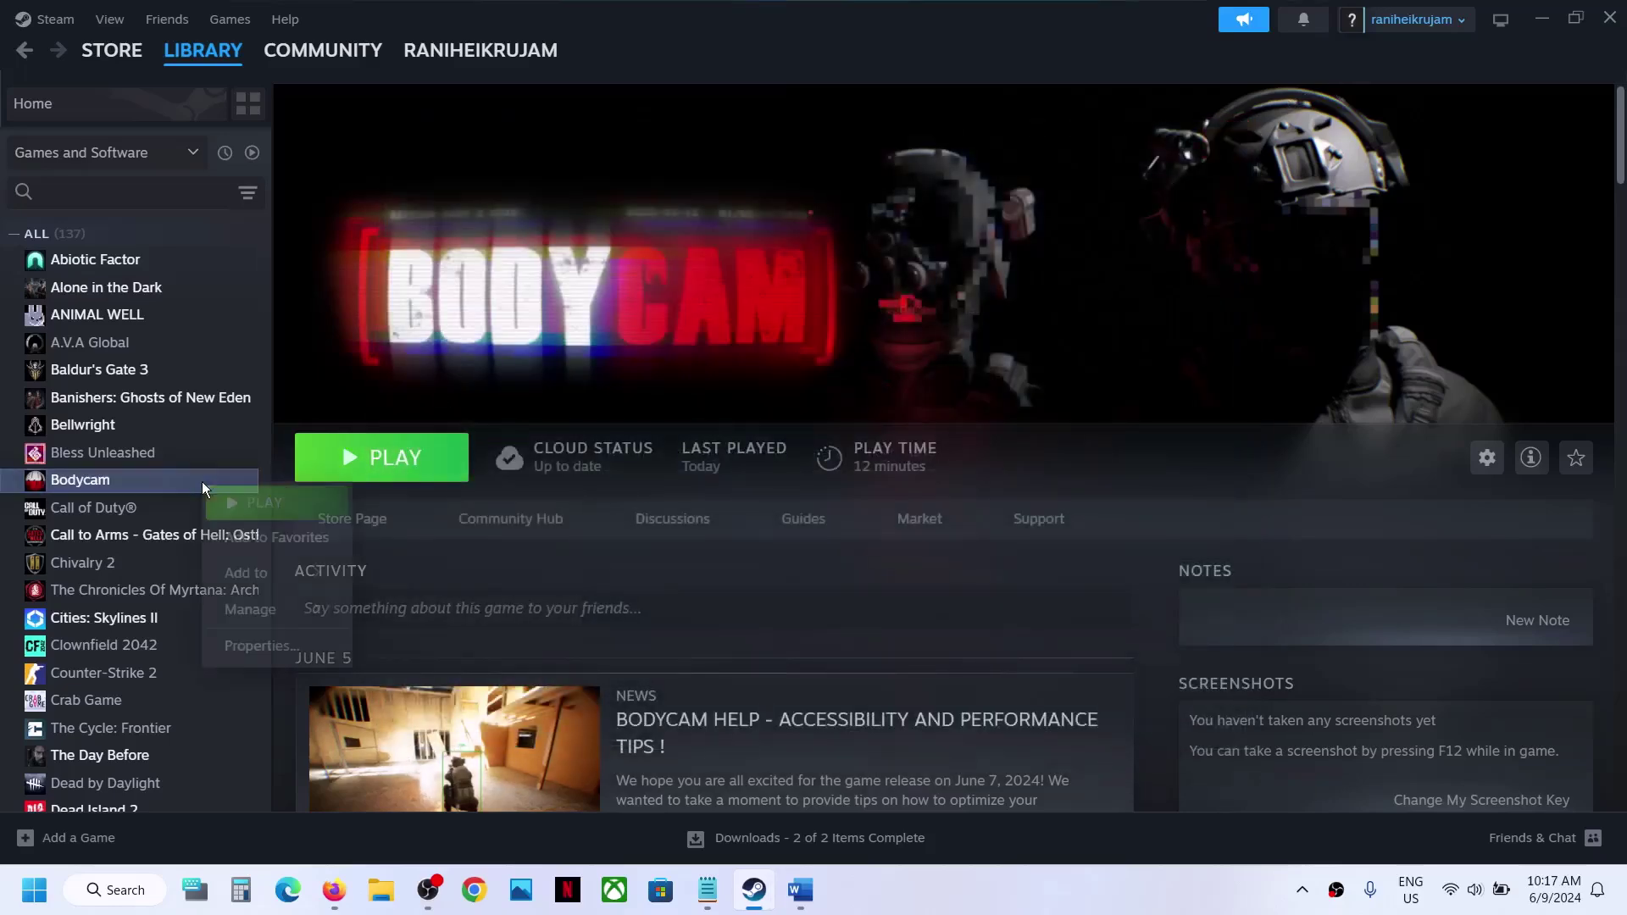
click(292, 652)
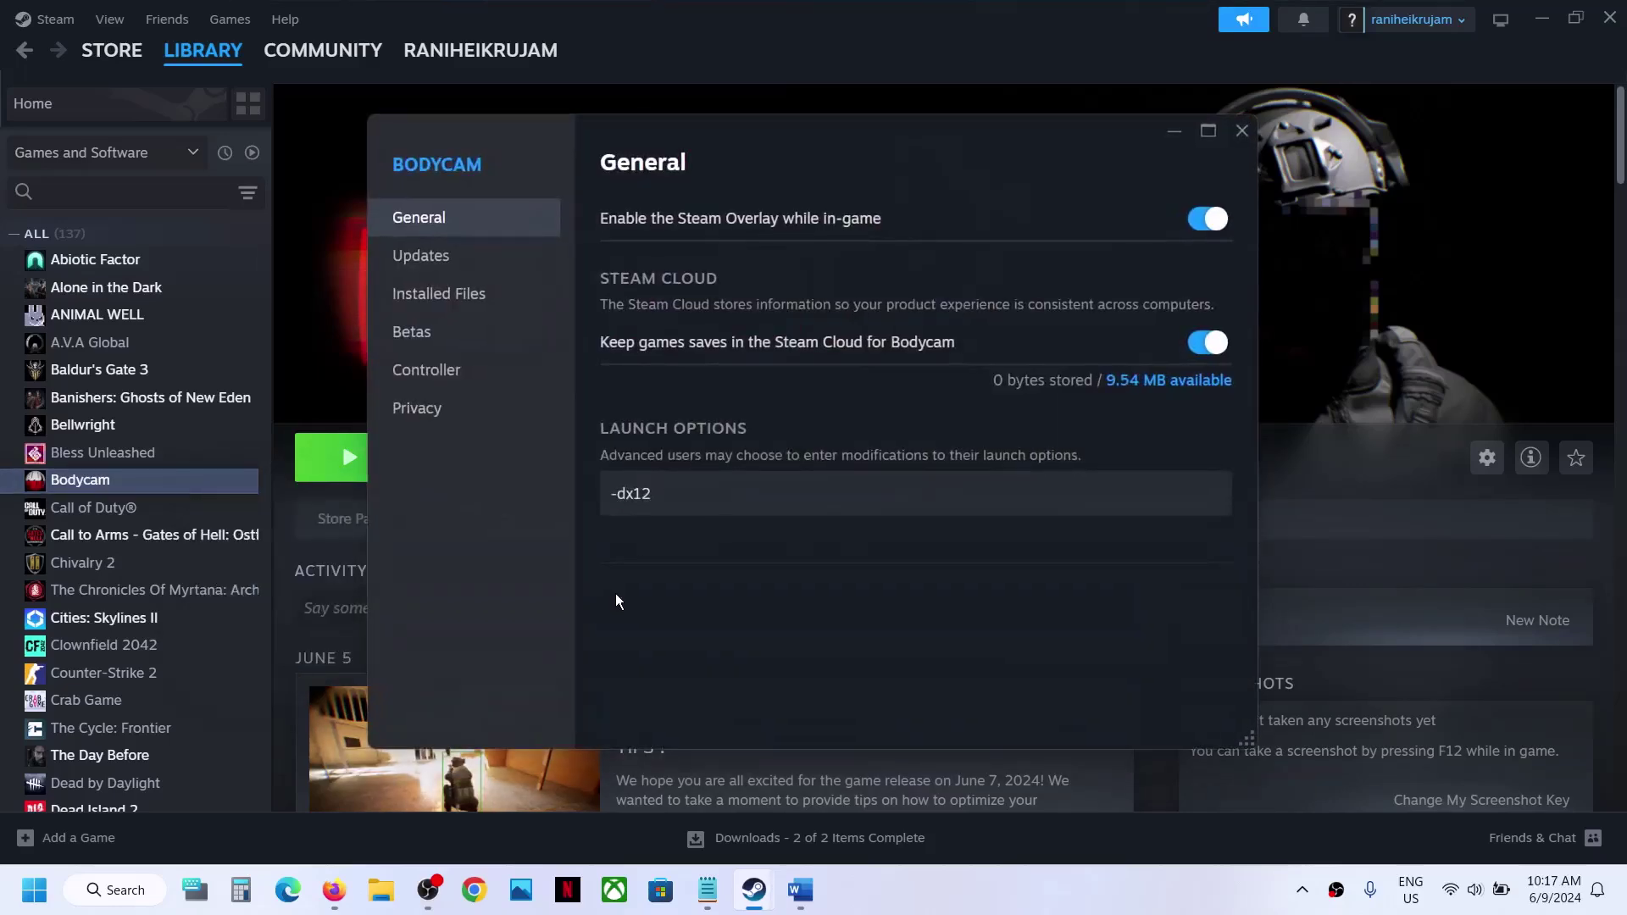
drag(707, 490, 568, 495)
key(BackSpace)
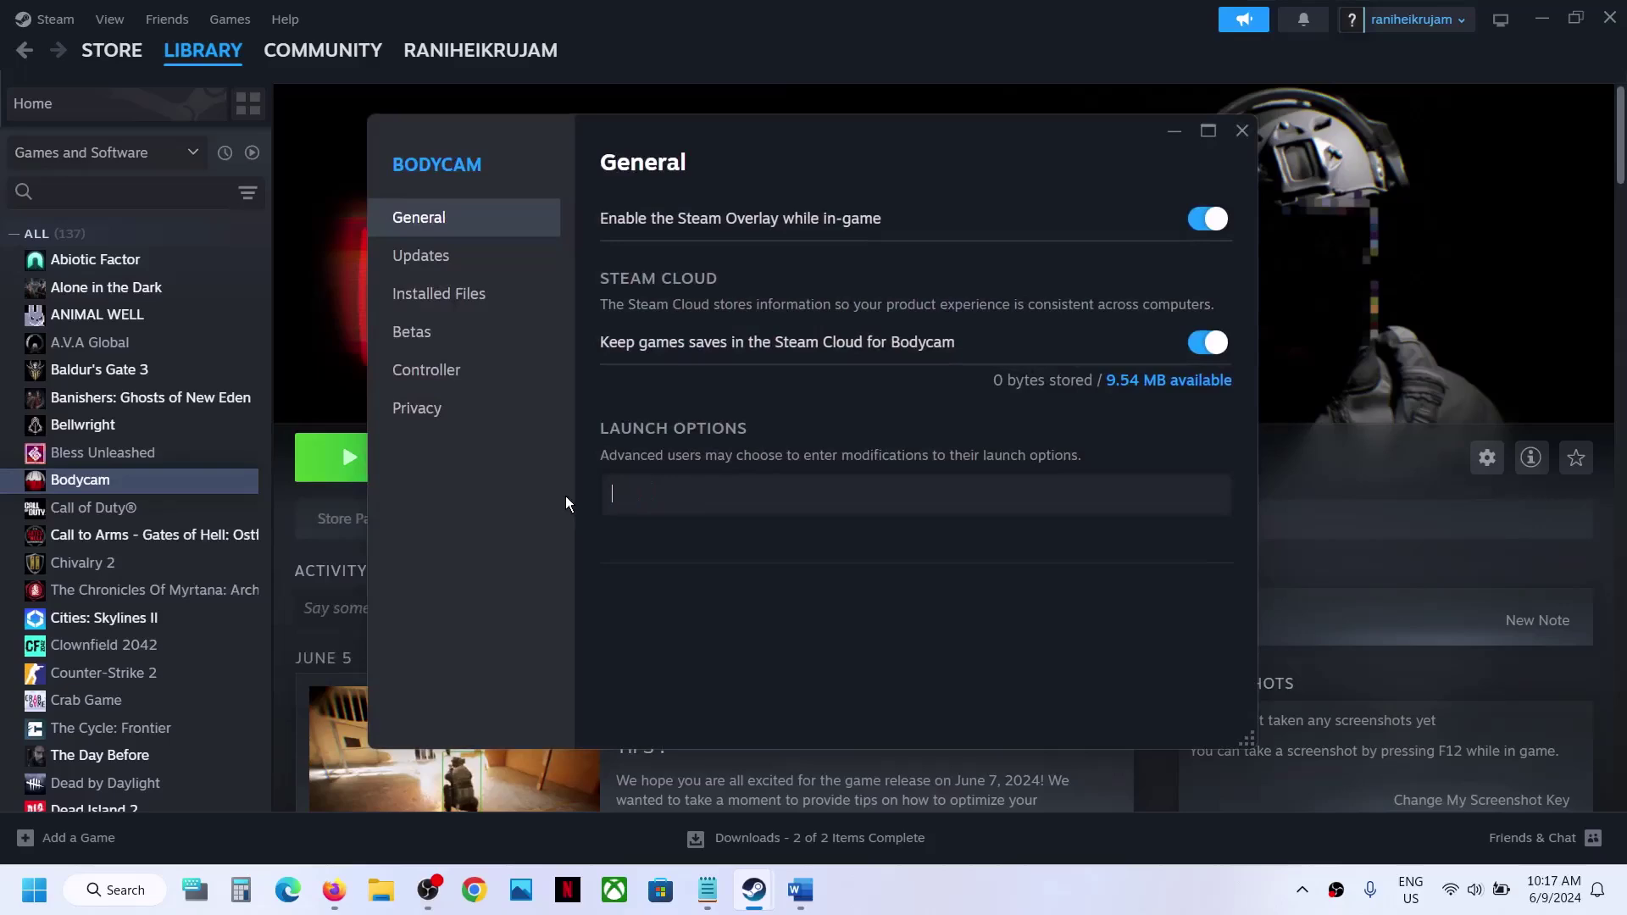
click(1243, 130)
Review Step 4 in the Word document on deleting SystemConfig.json and the save game files, and minimize the document
click(800, 890)
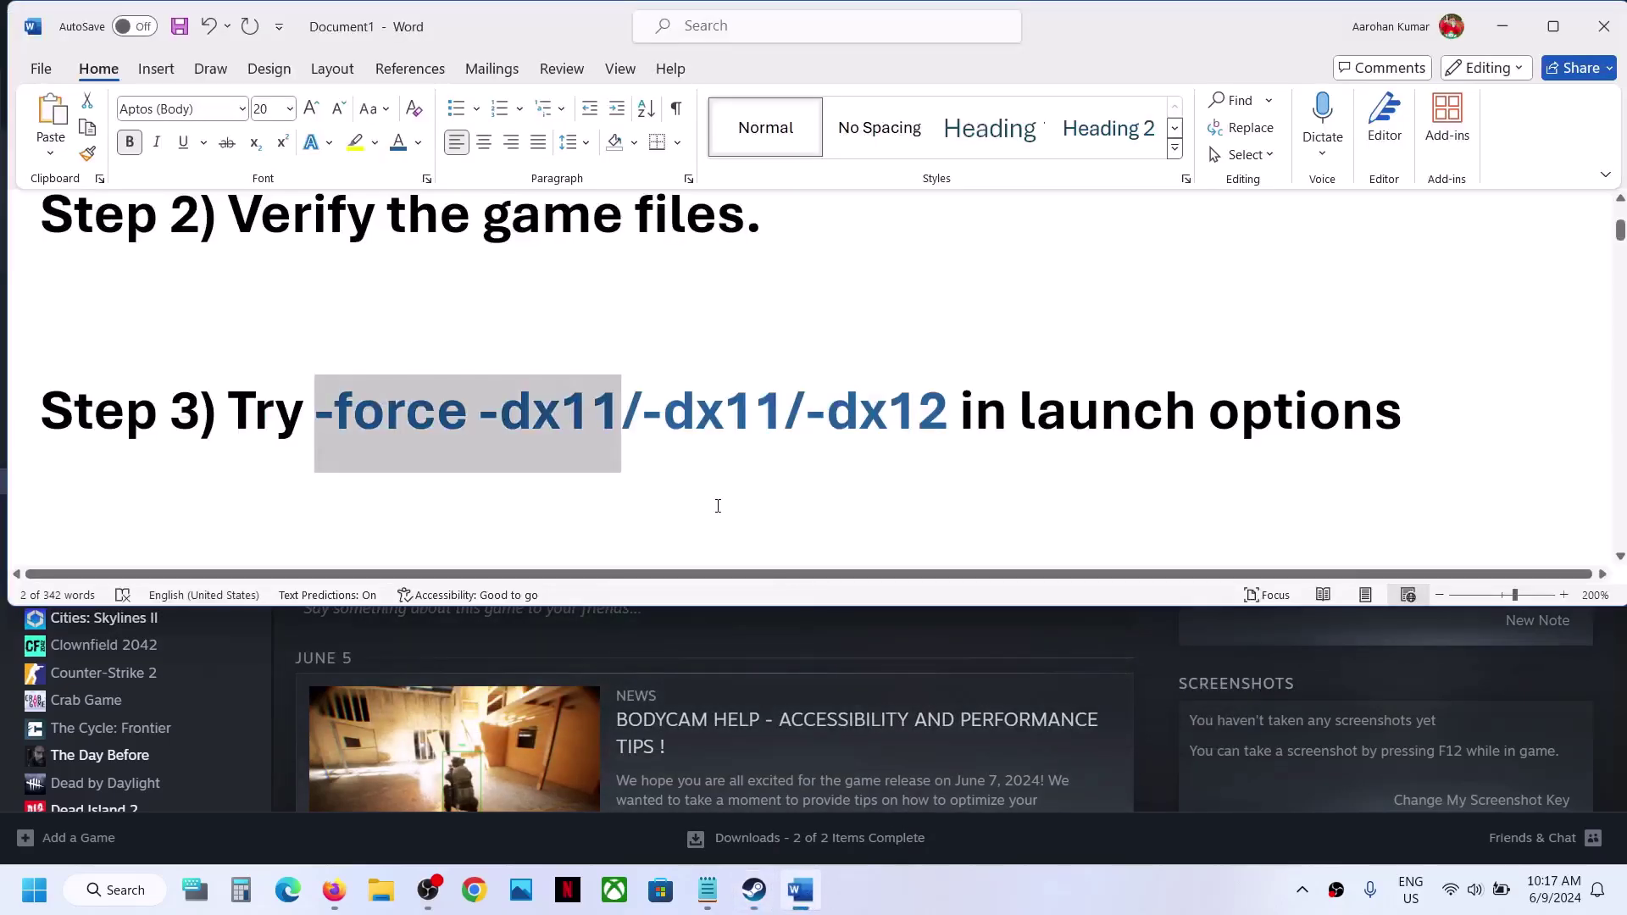
scroll(718, 506, down, 3)
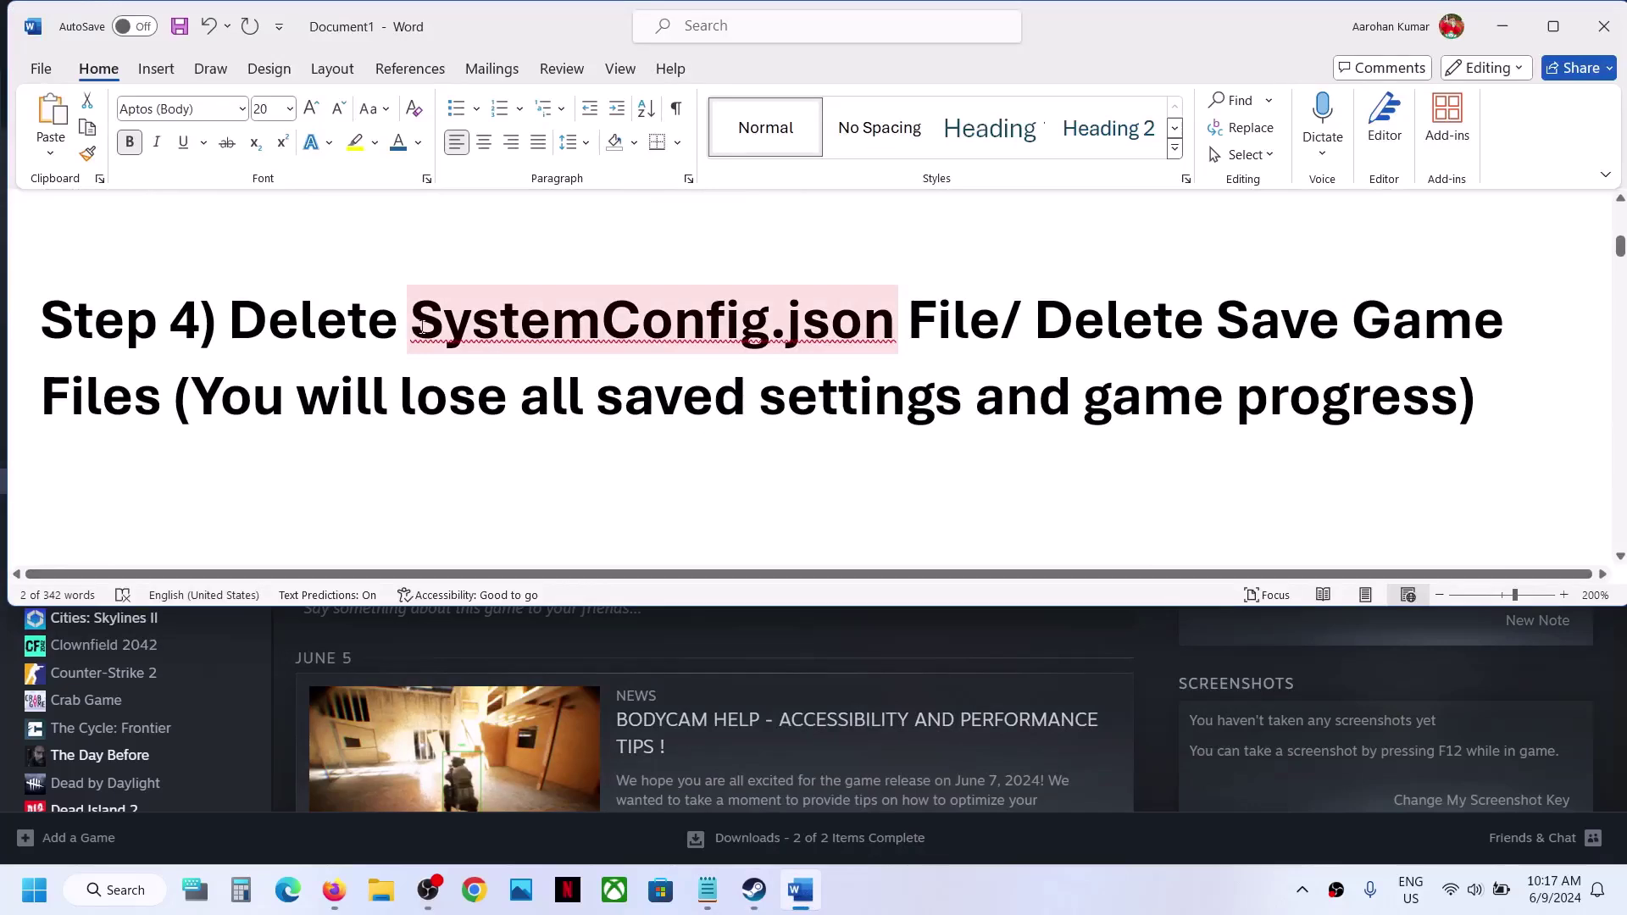
drag(421, 327, 869, 322)
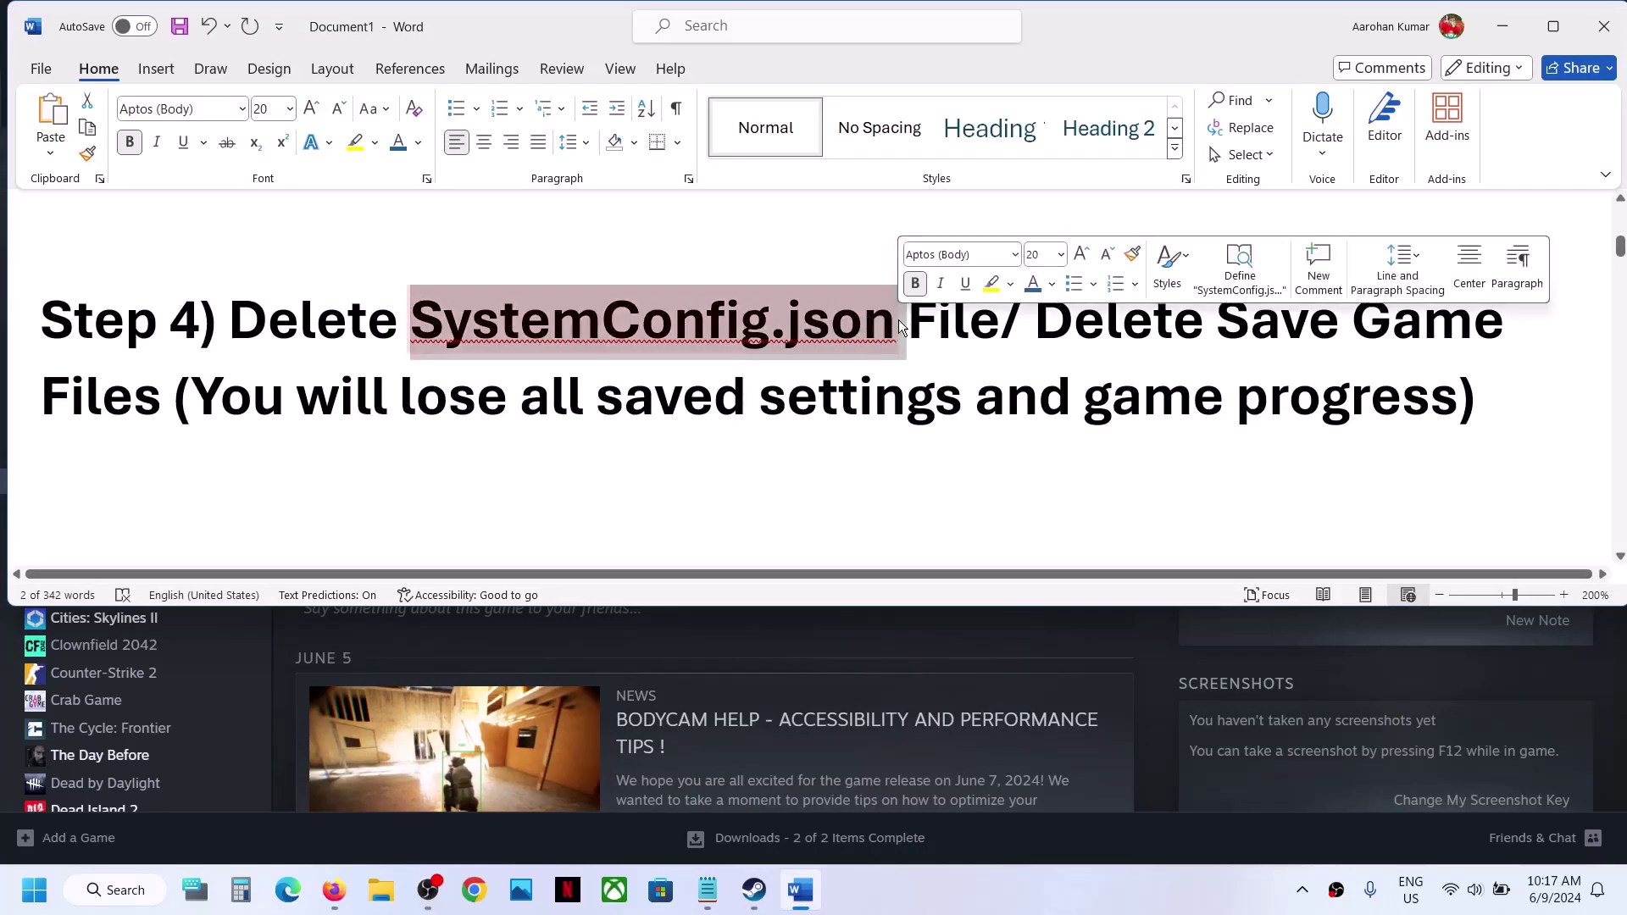
drag(1036, 322, 1181, 409)
click(218, 398)
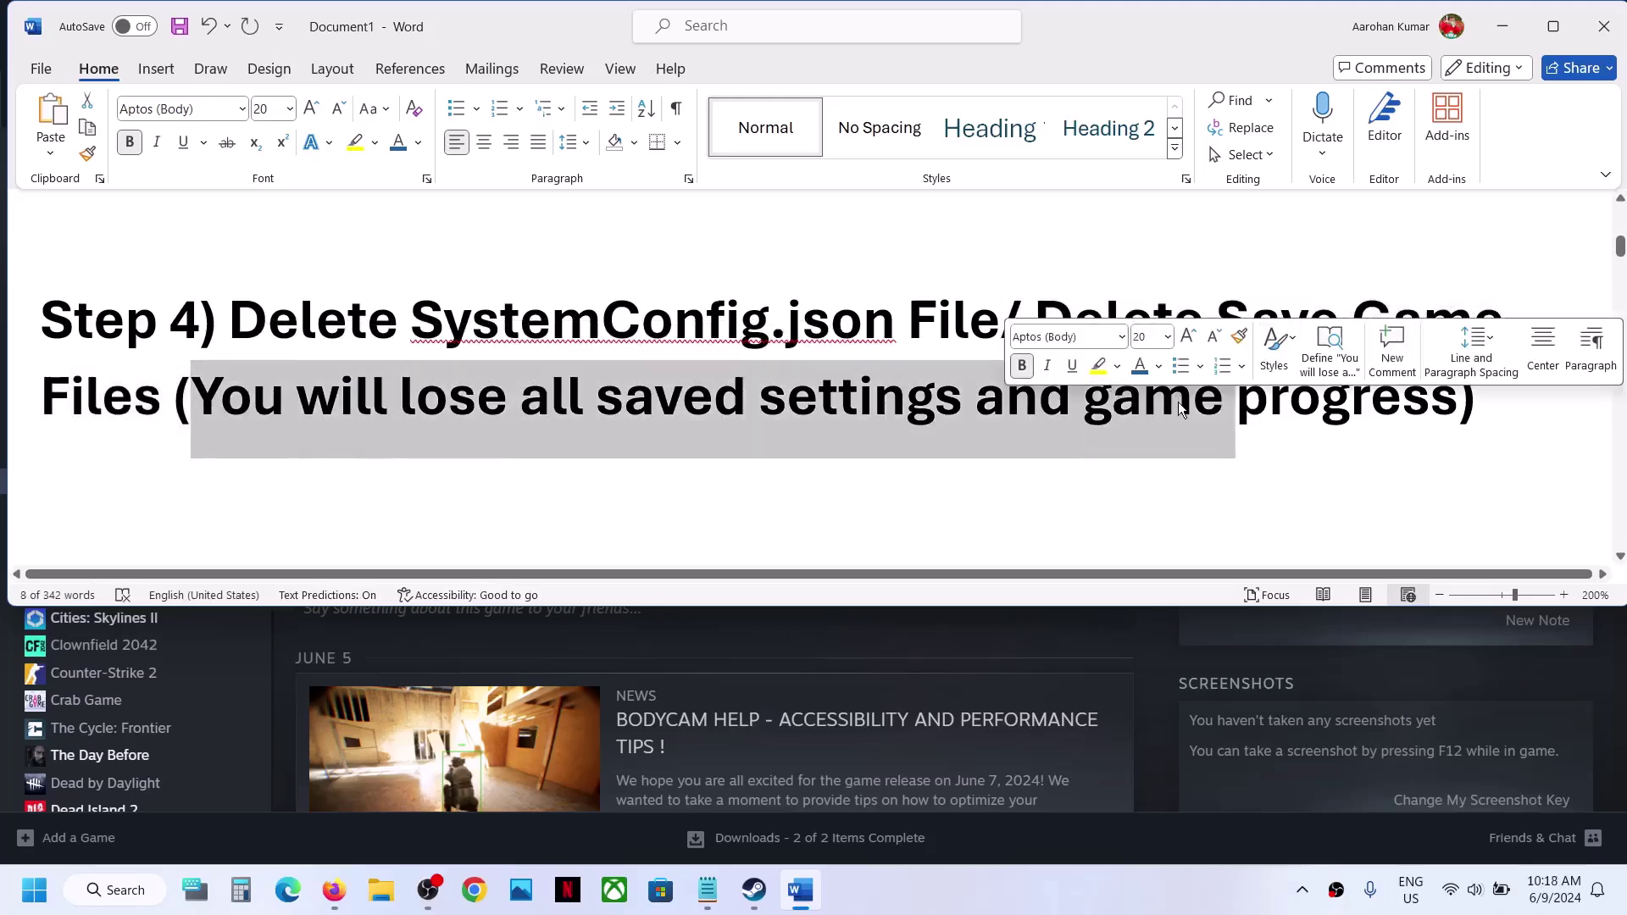
click(751, 413)
click(1497, 41)
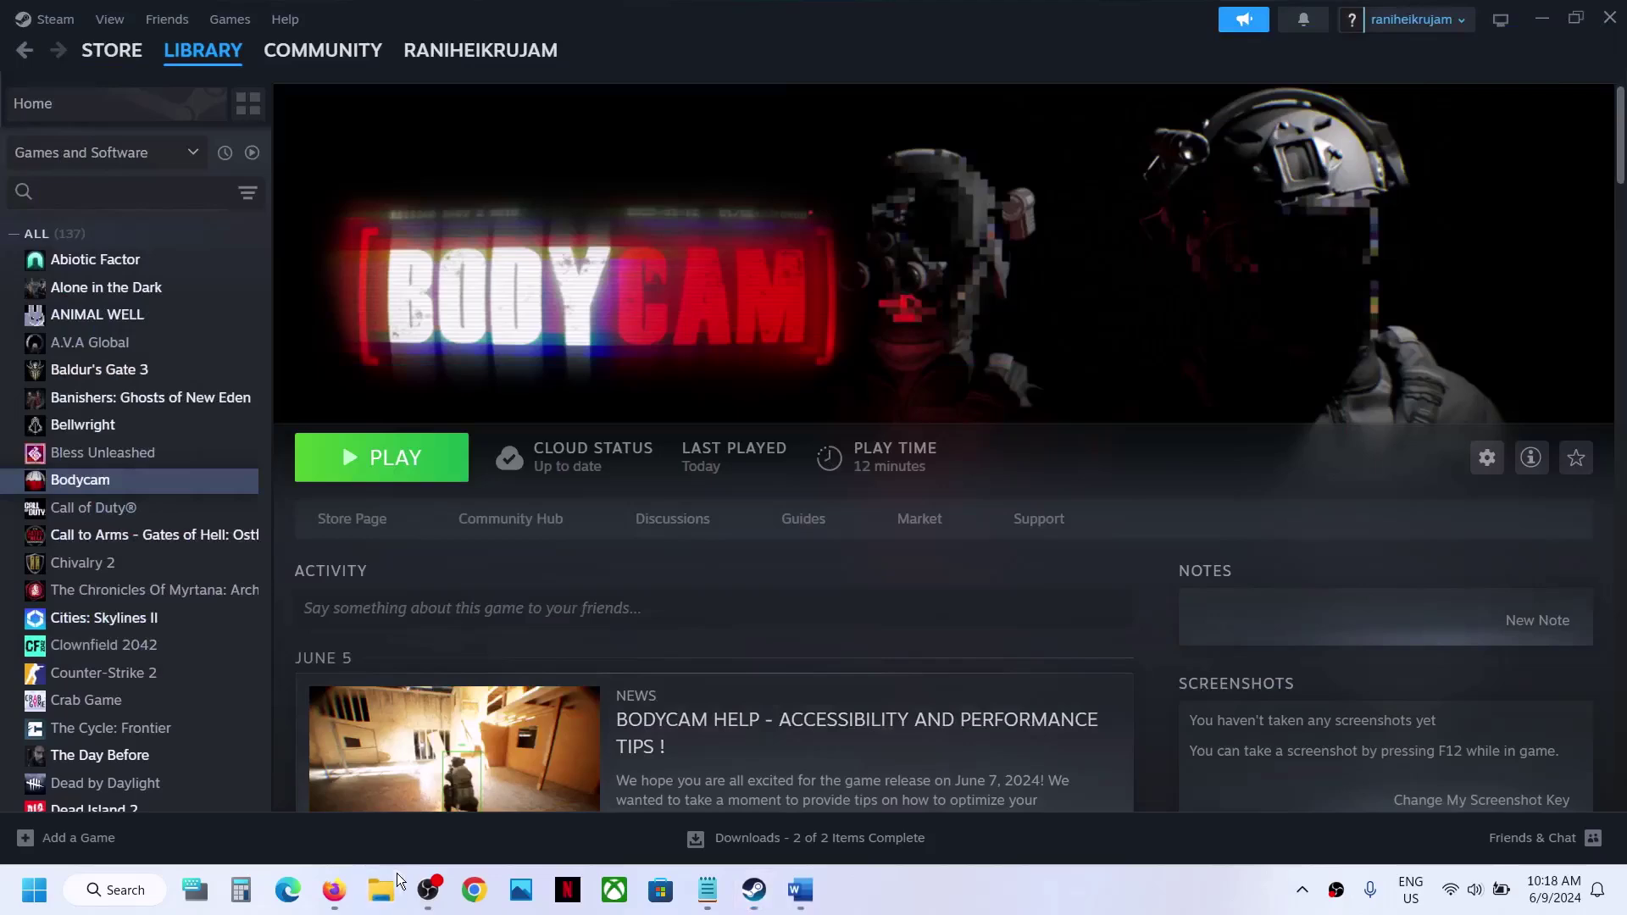
Open the user's profile folder under C:\Users in File Explorer
click(397, 875)
click(81, 555)
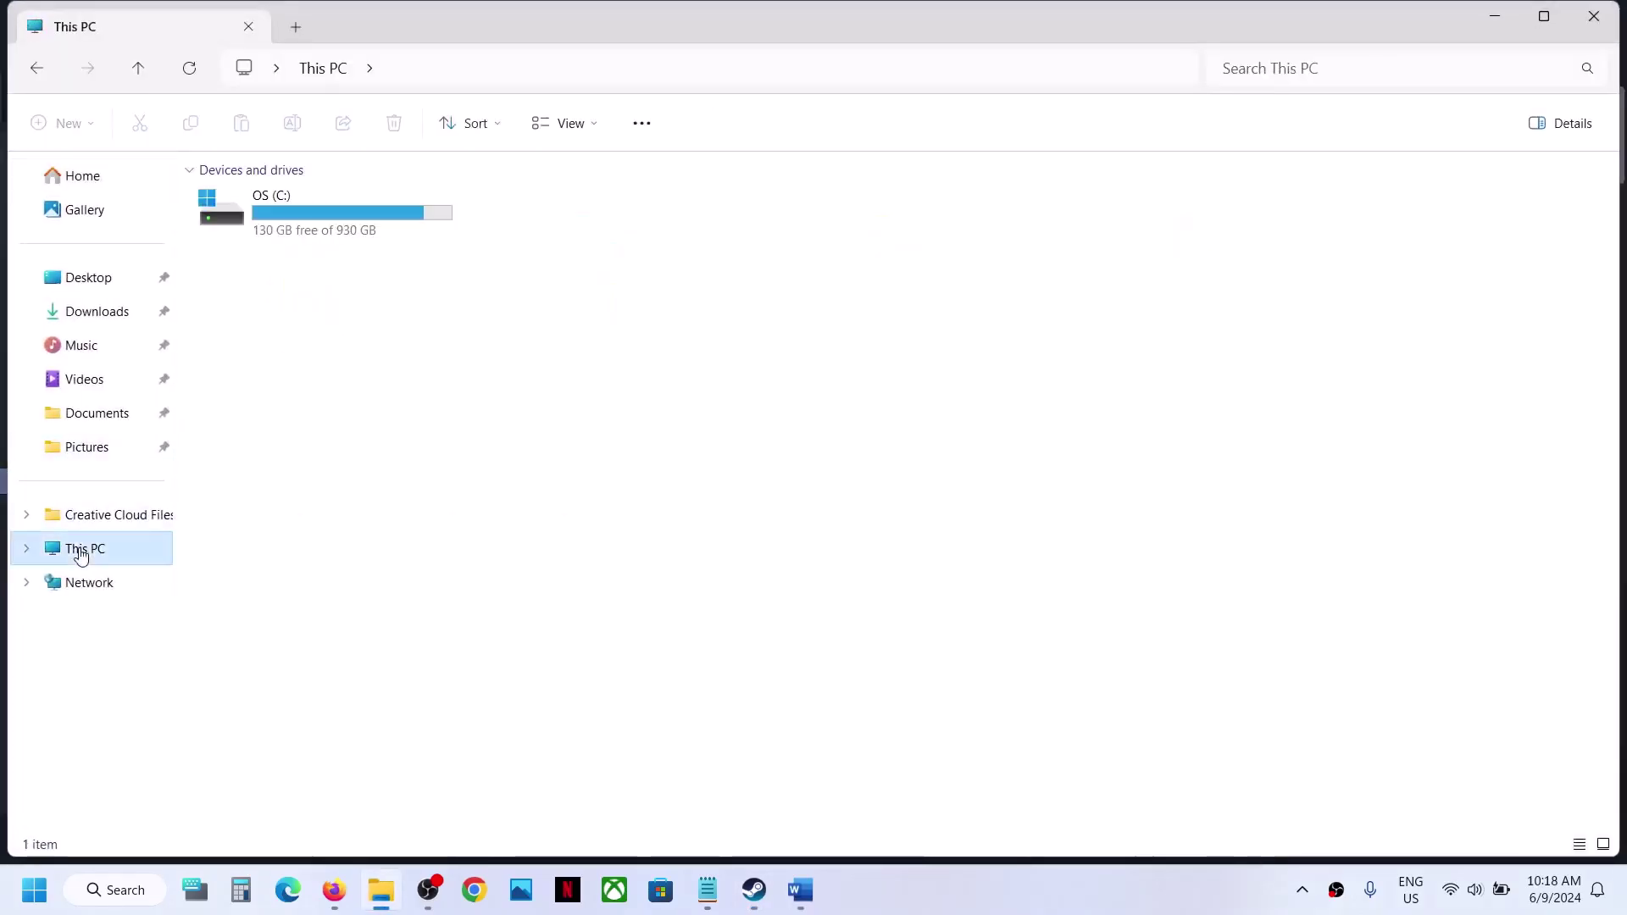
double_click(294, 205)
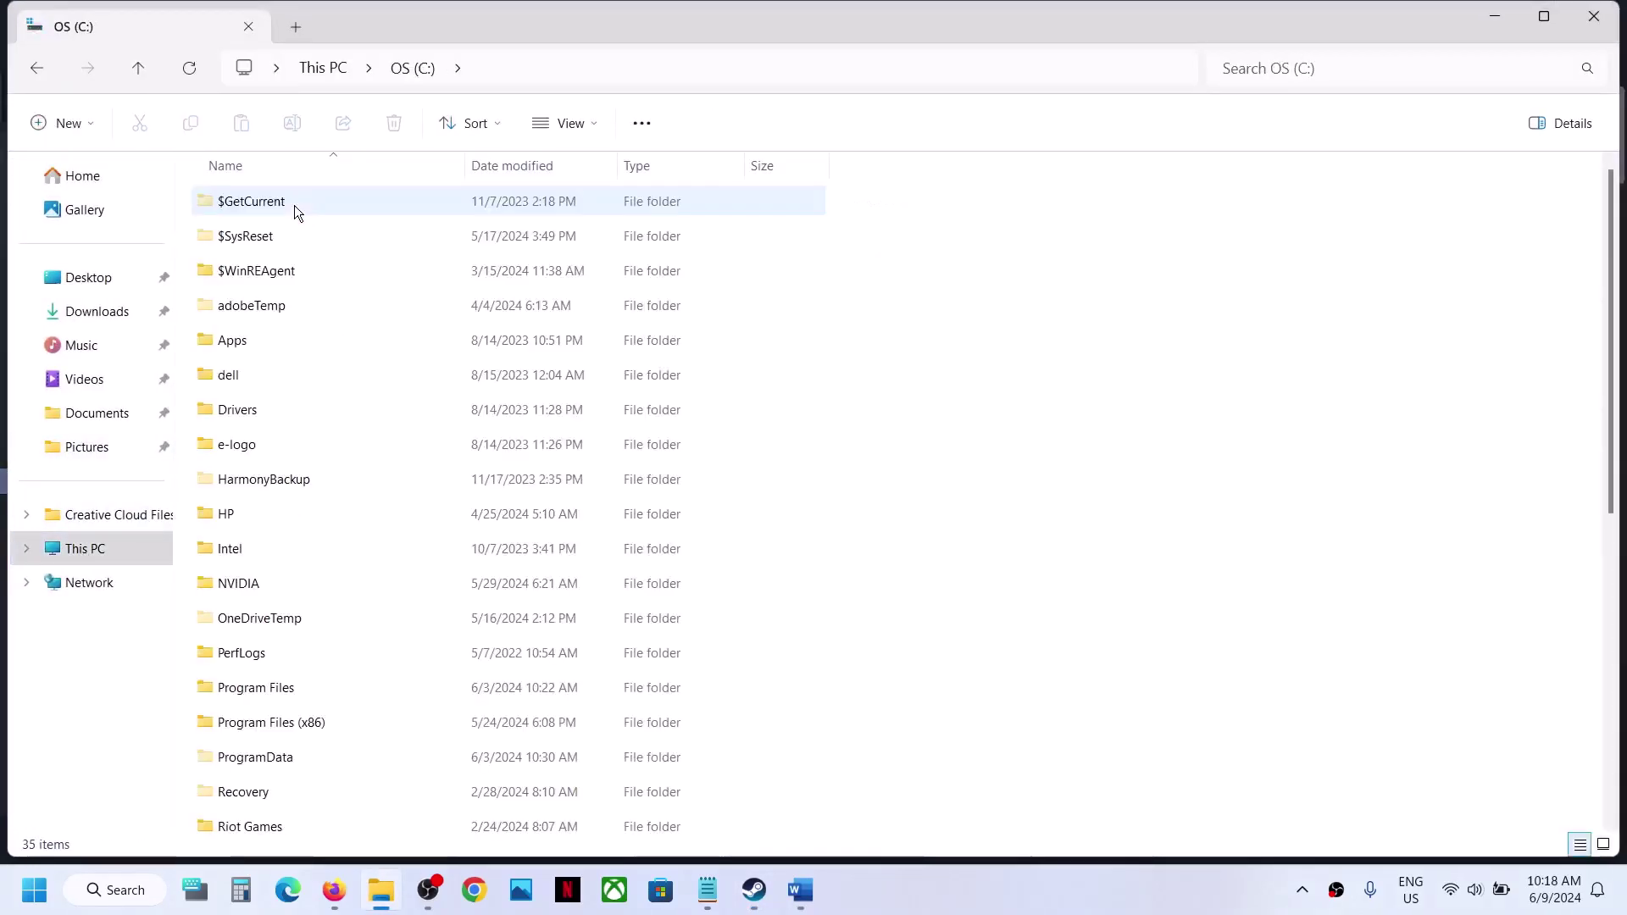
scroll(312, 461, down, 6)
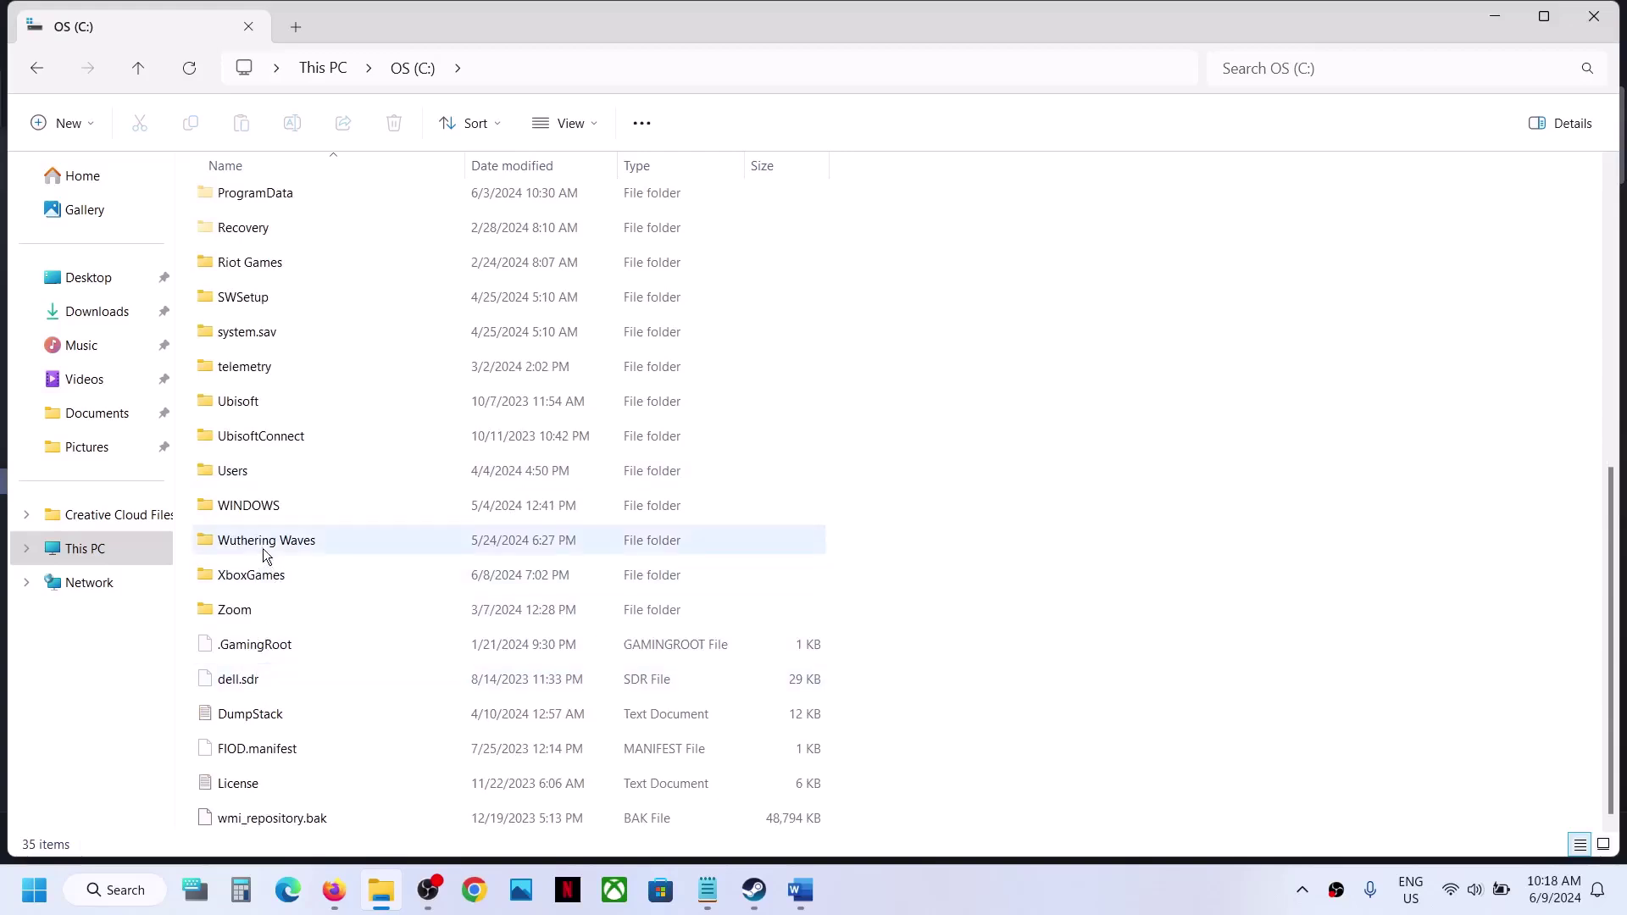
click(236, 473)
double_click(237, 473)
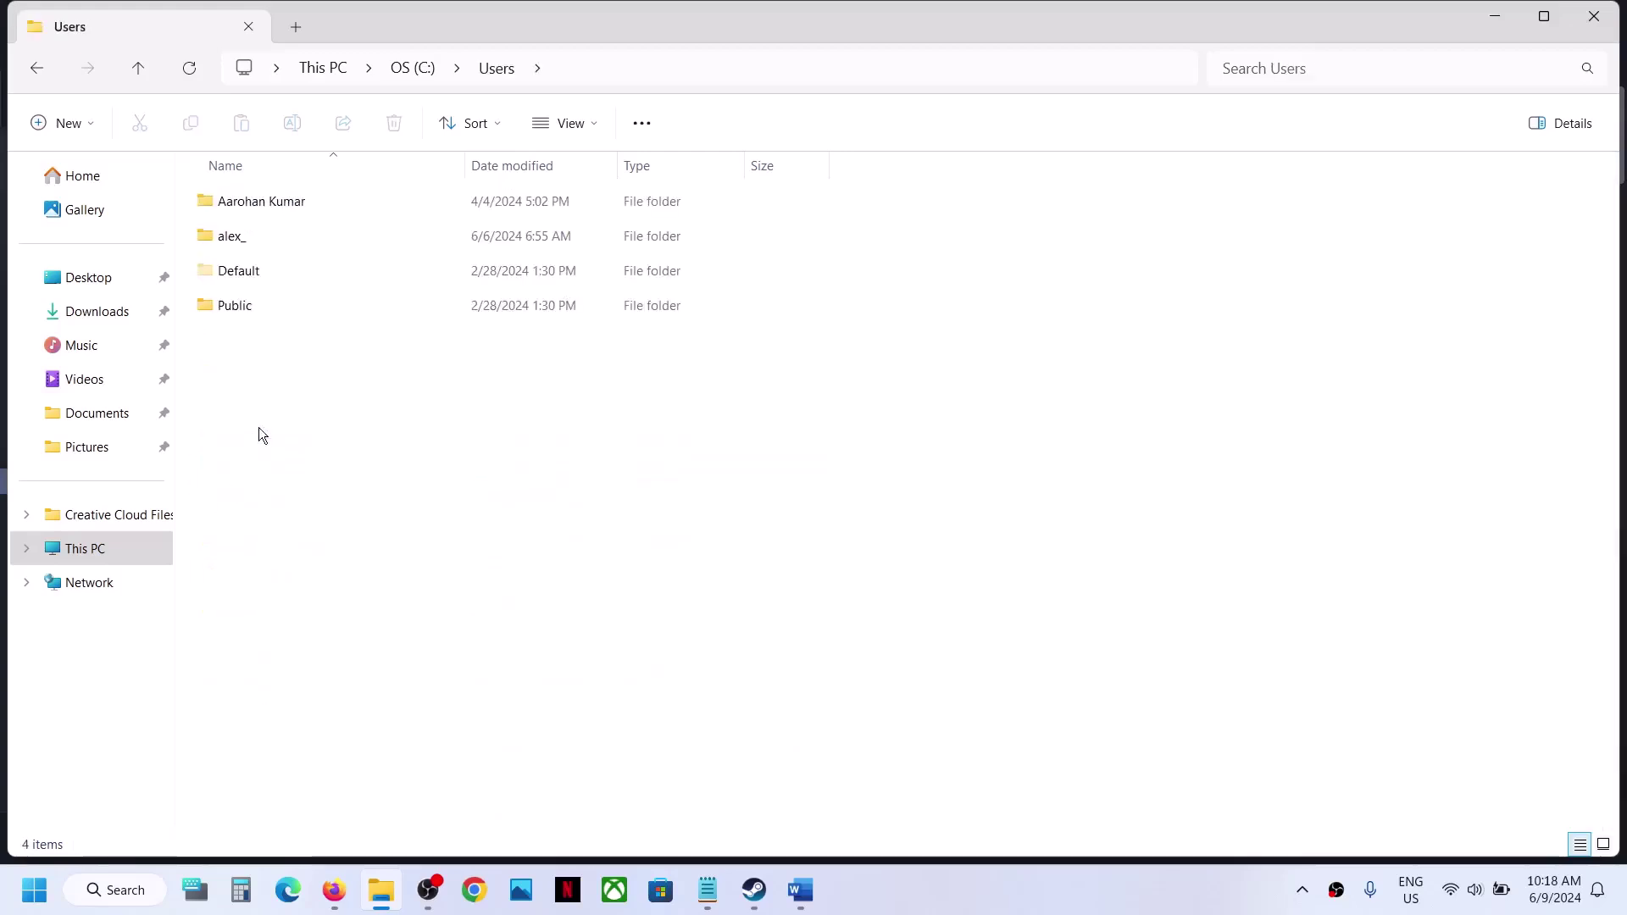
double_click(240, 243)
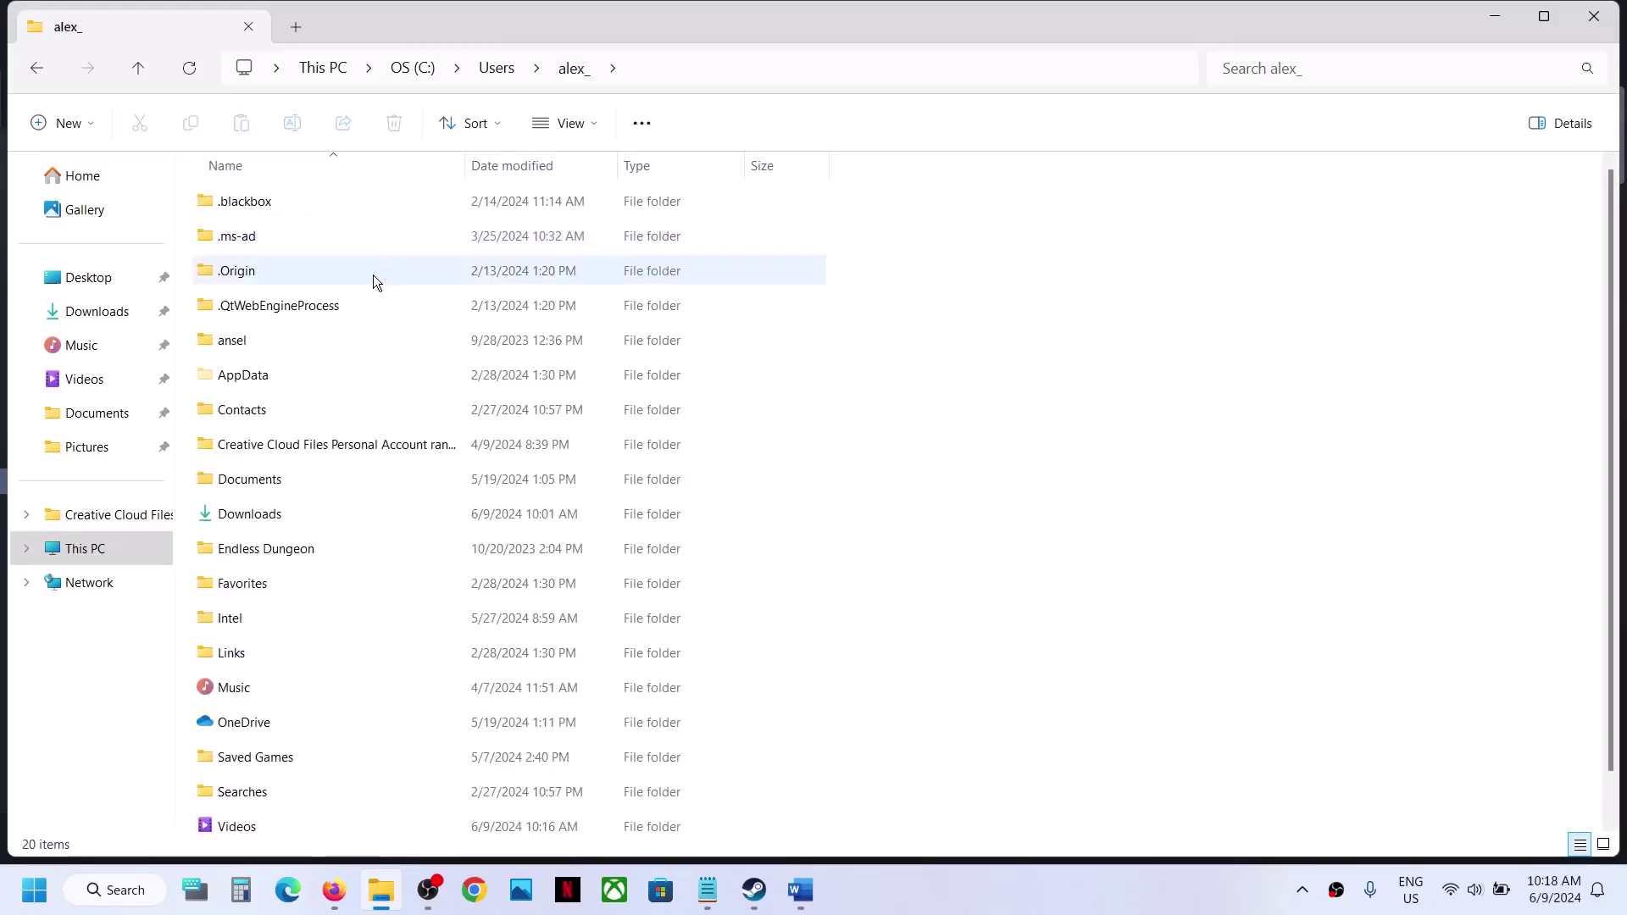
Check the hidden items display setting for the user profile folder and open its AppData folder
click(254, 376)
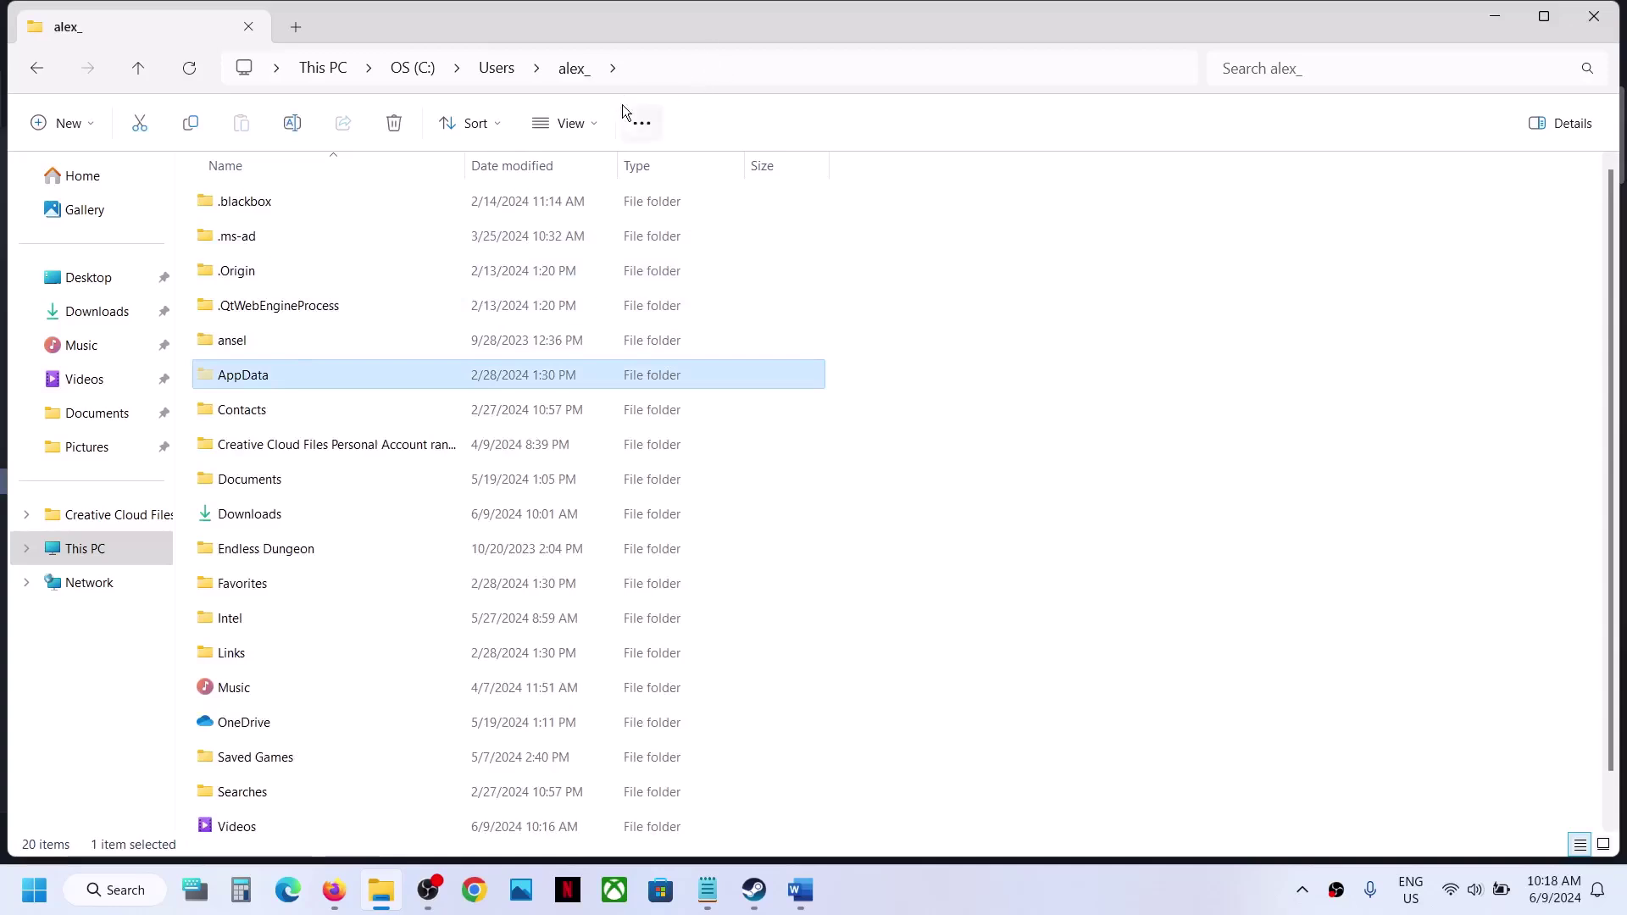
click(598, 119)
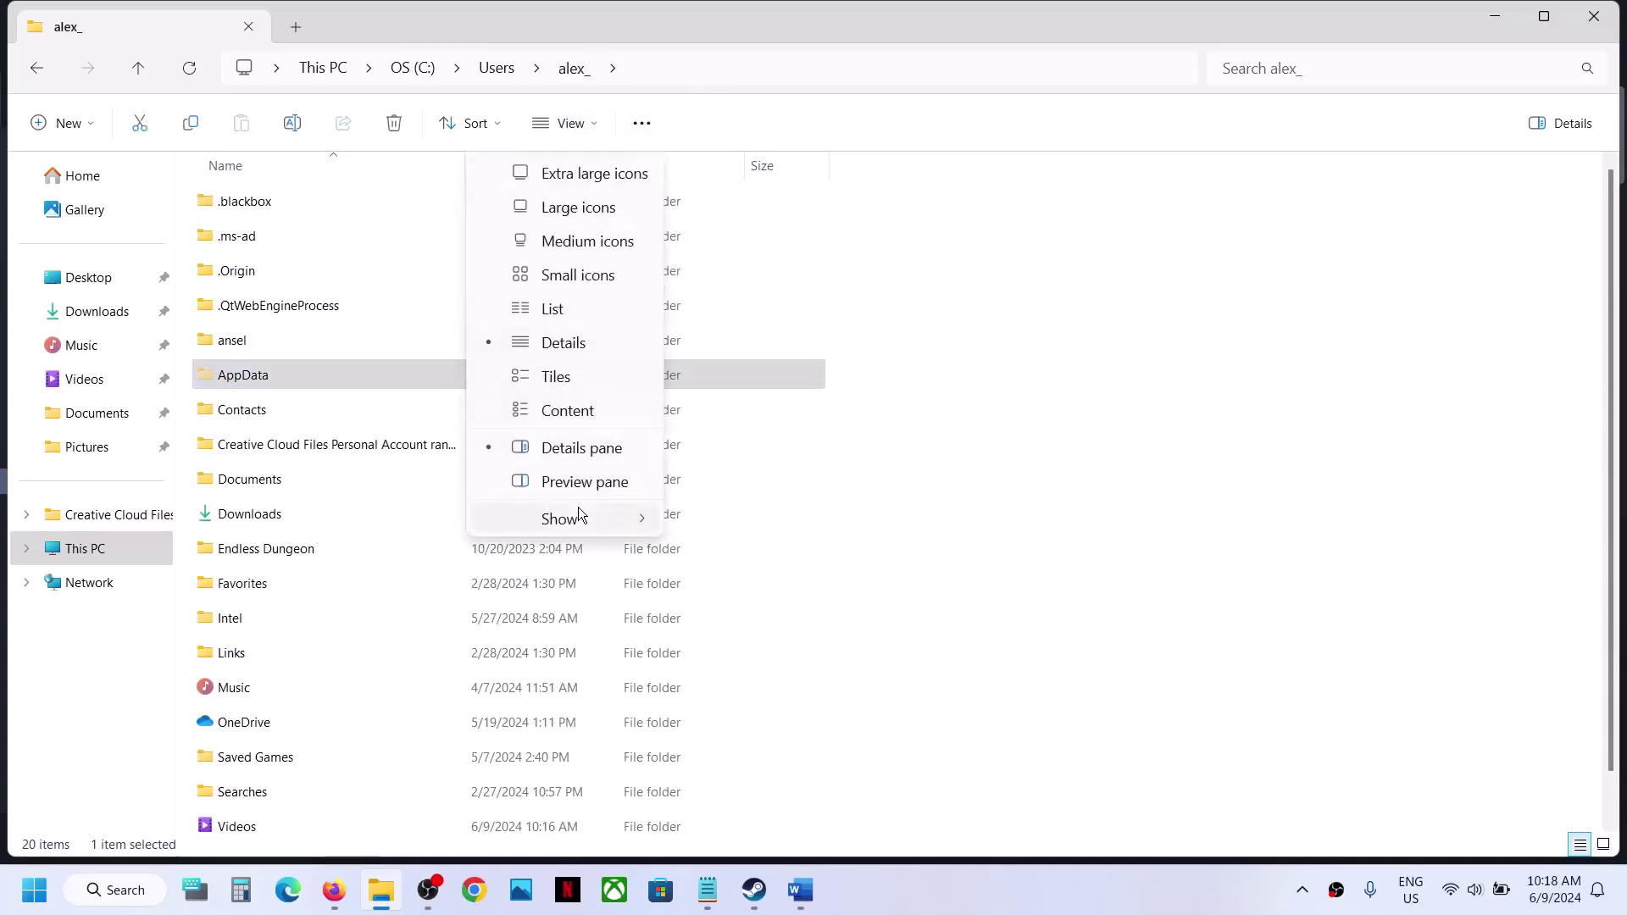
mouse_move(577, 507)
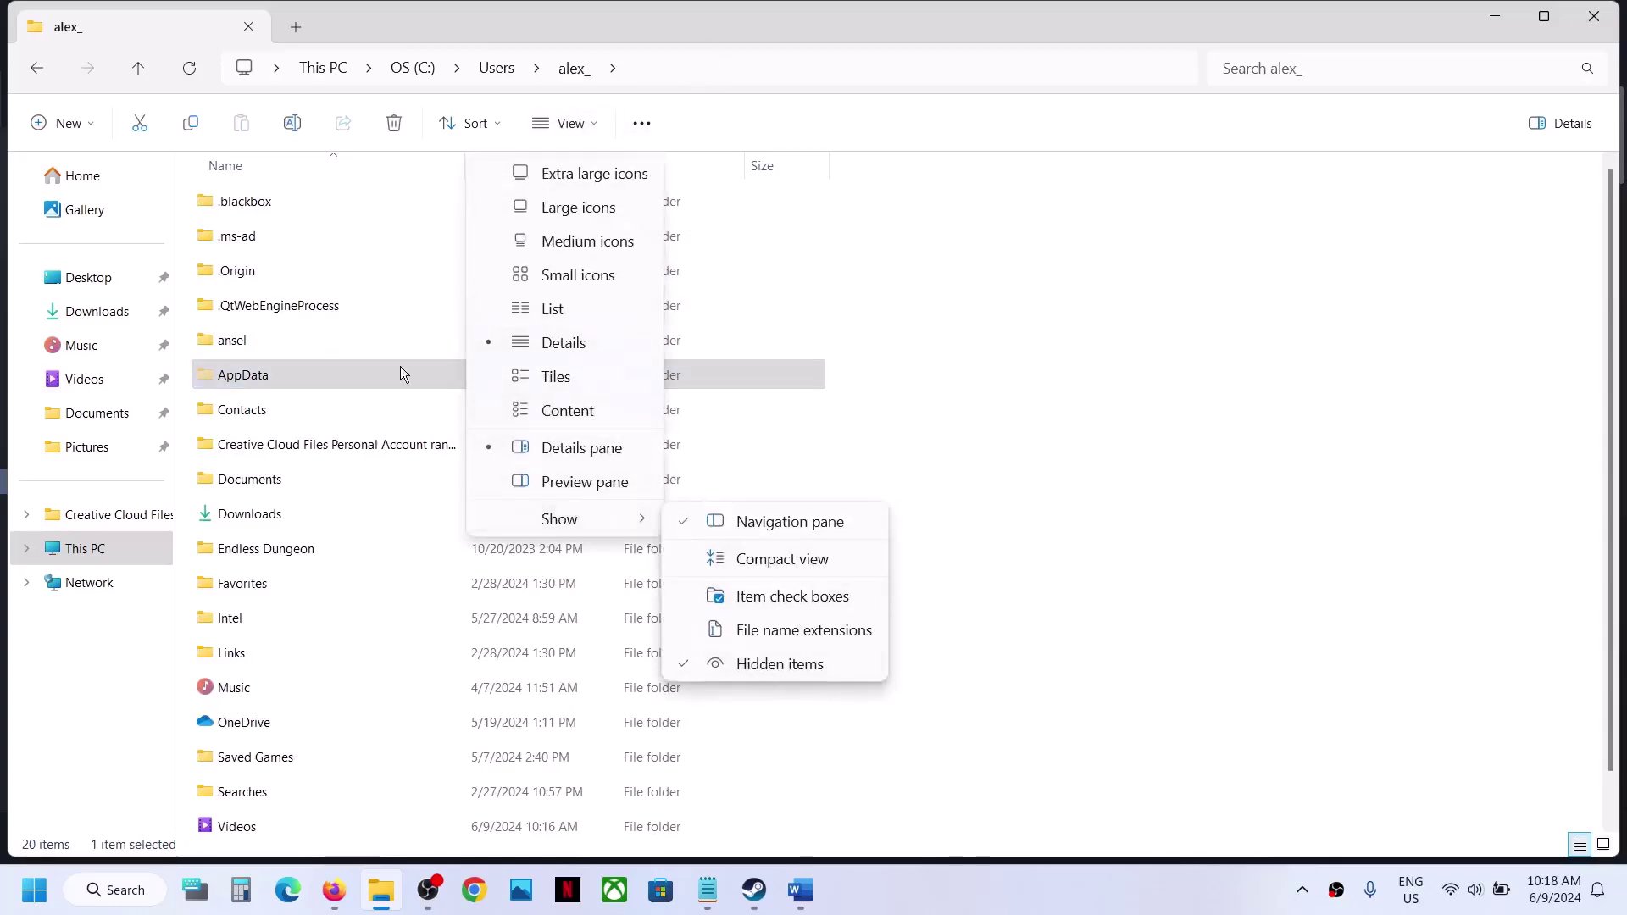
double_click(285, 373)
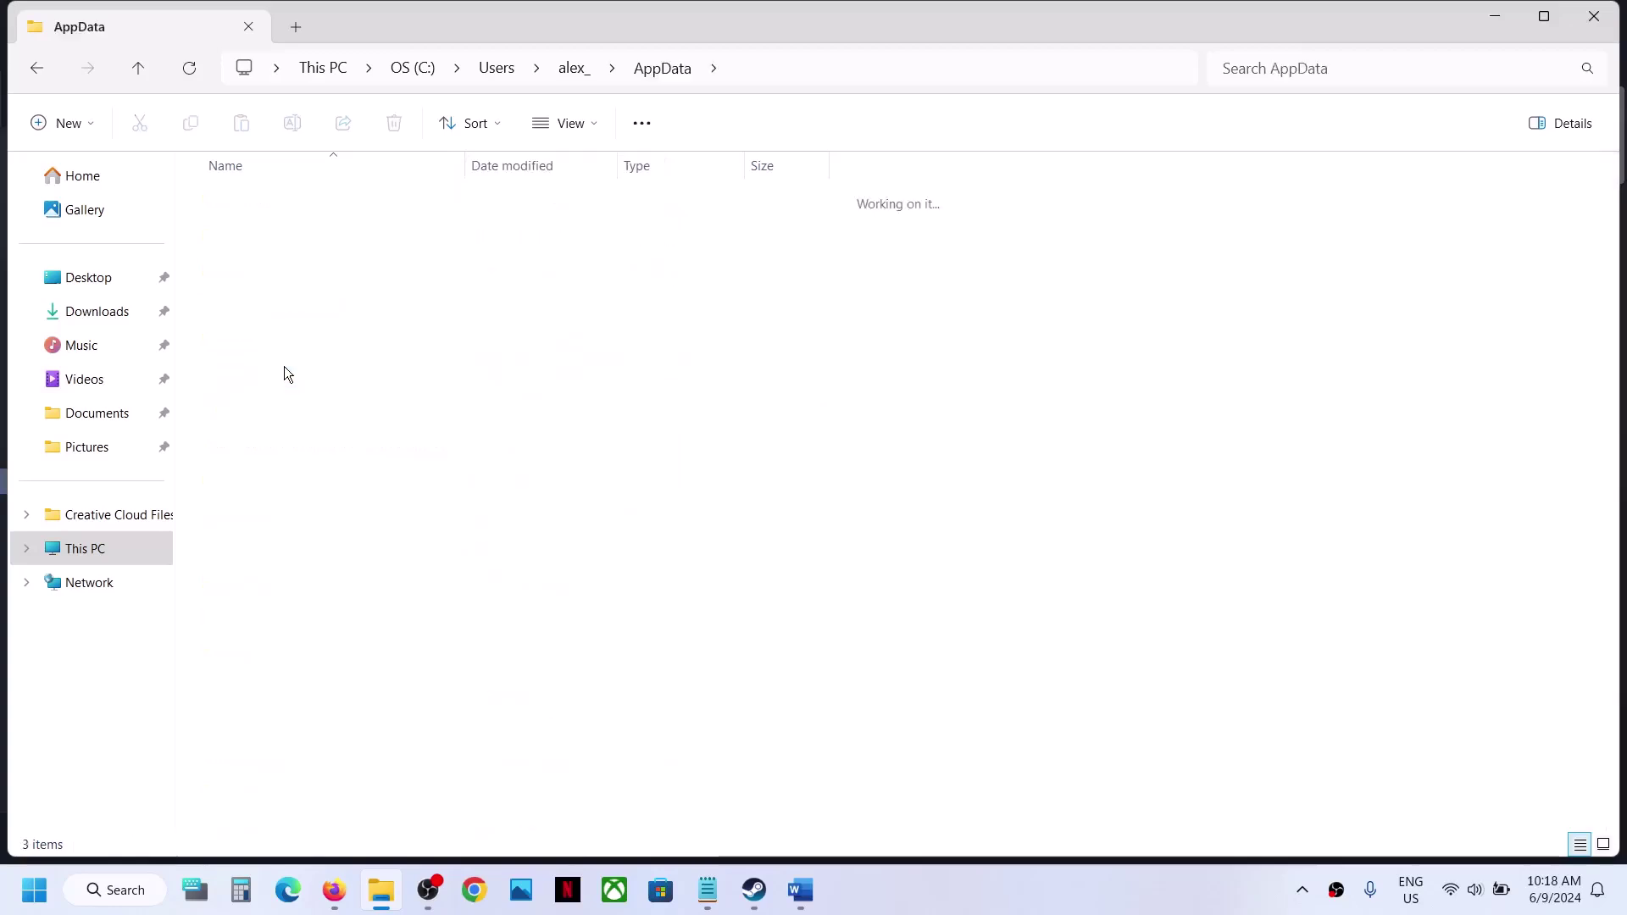
Open the SaveGames folder under Local\Bodycam\Saved in AppData
double_click(292, 201)
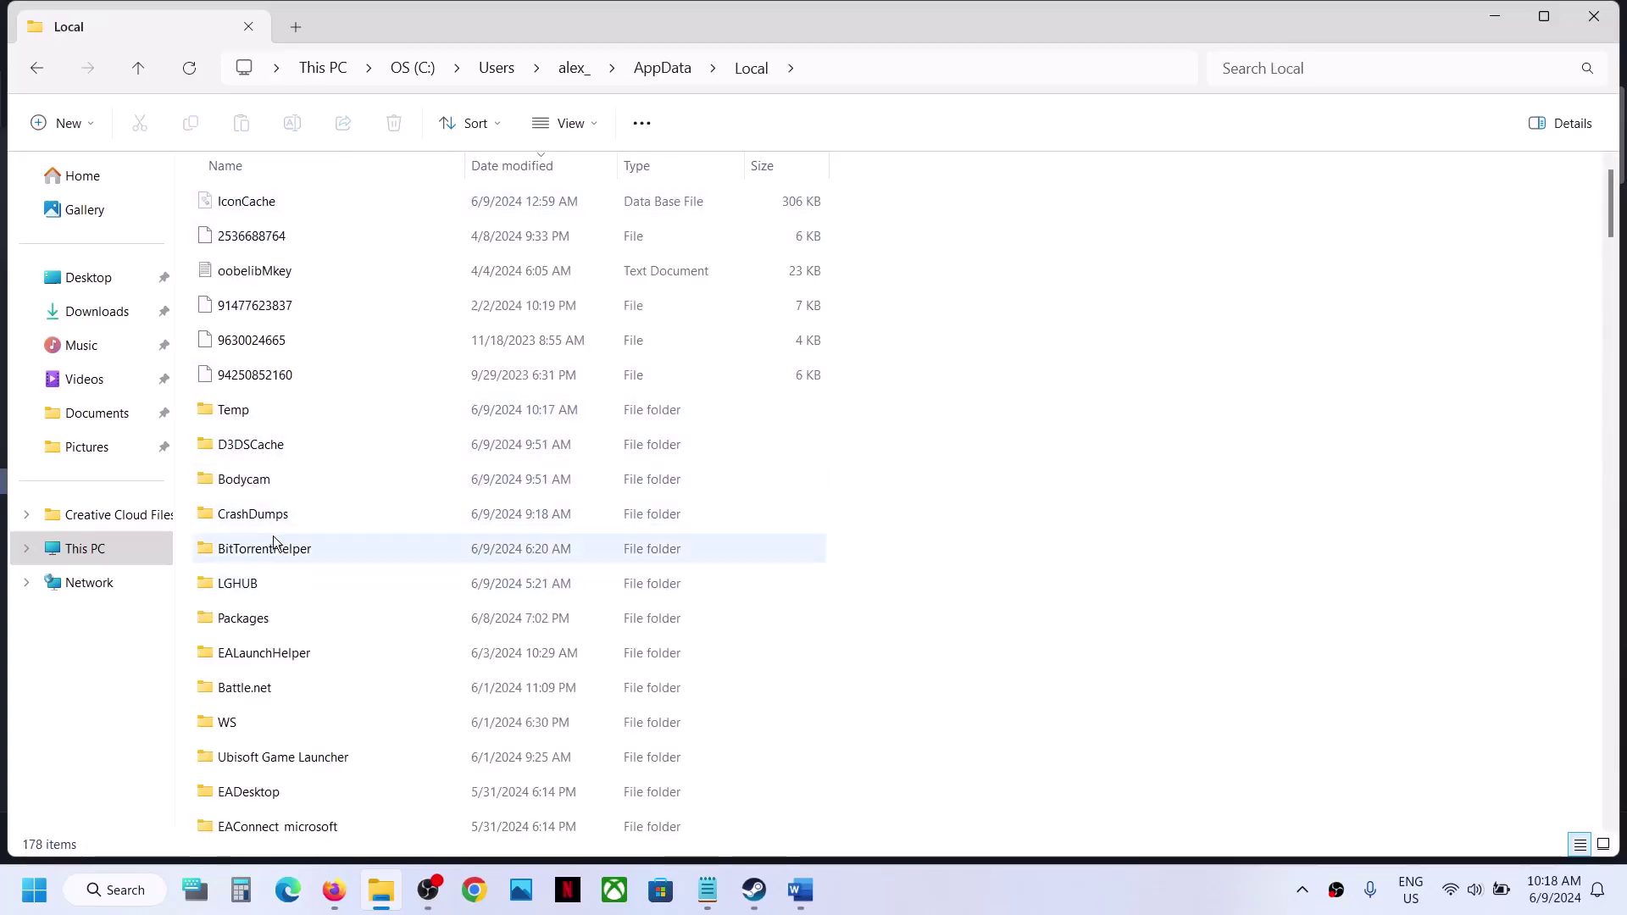
click(260, 490)
double_click(259, 488)
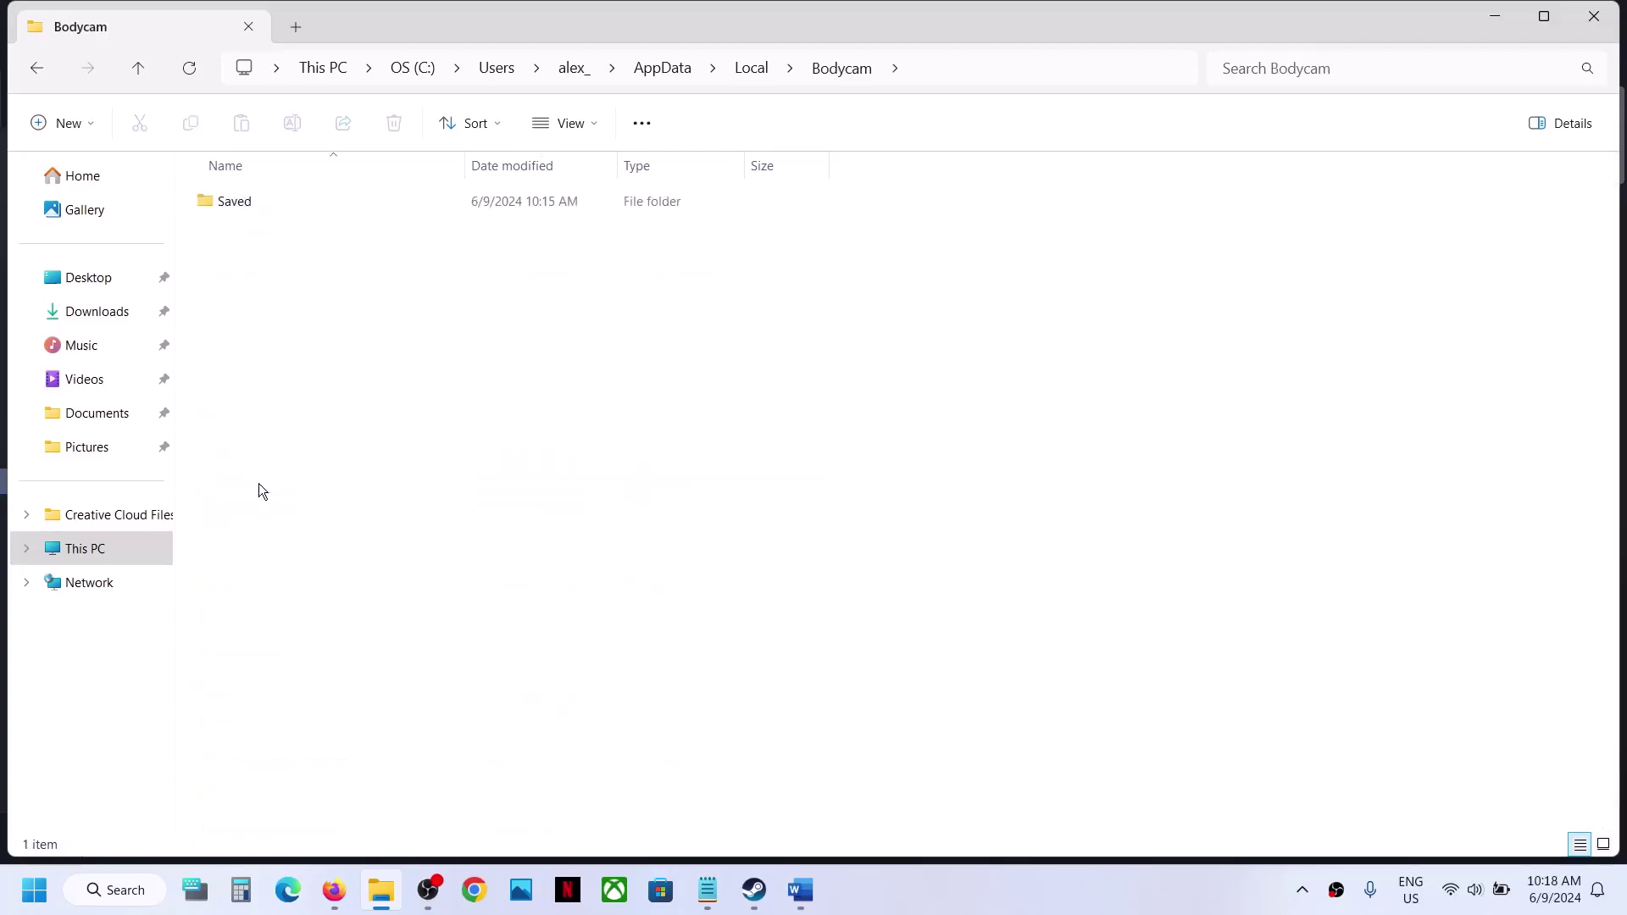
double_click(245, 203)
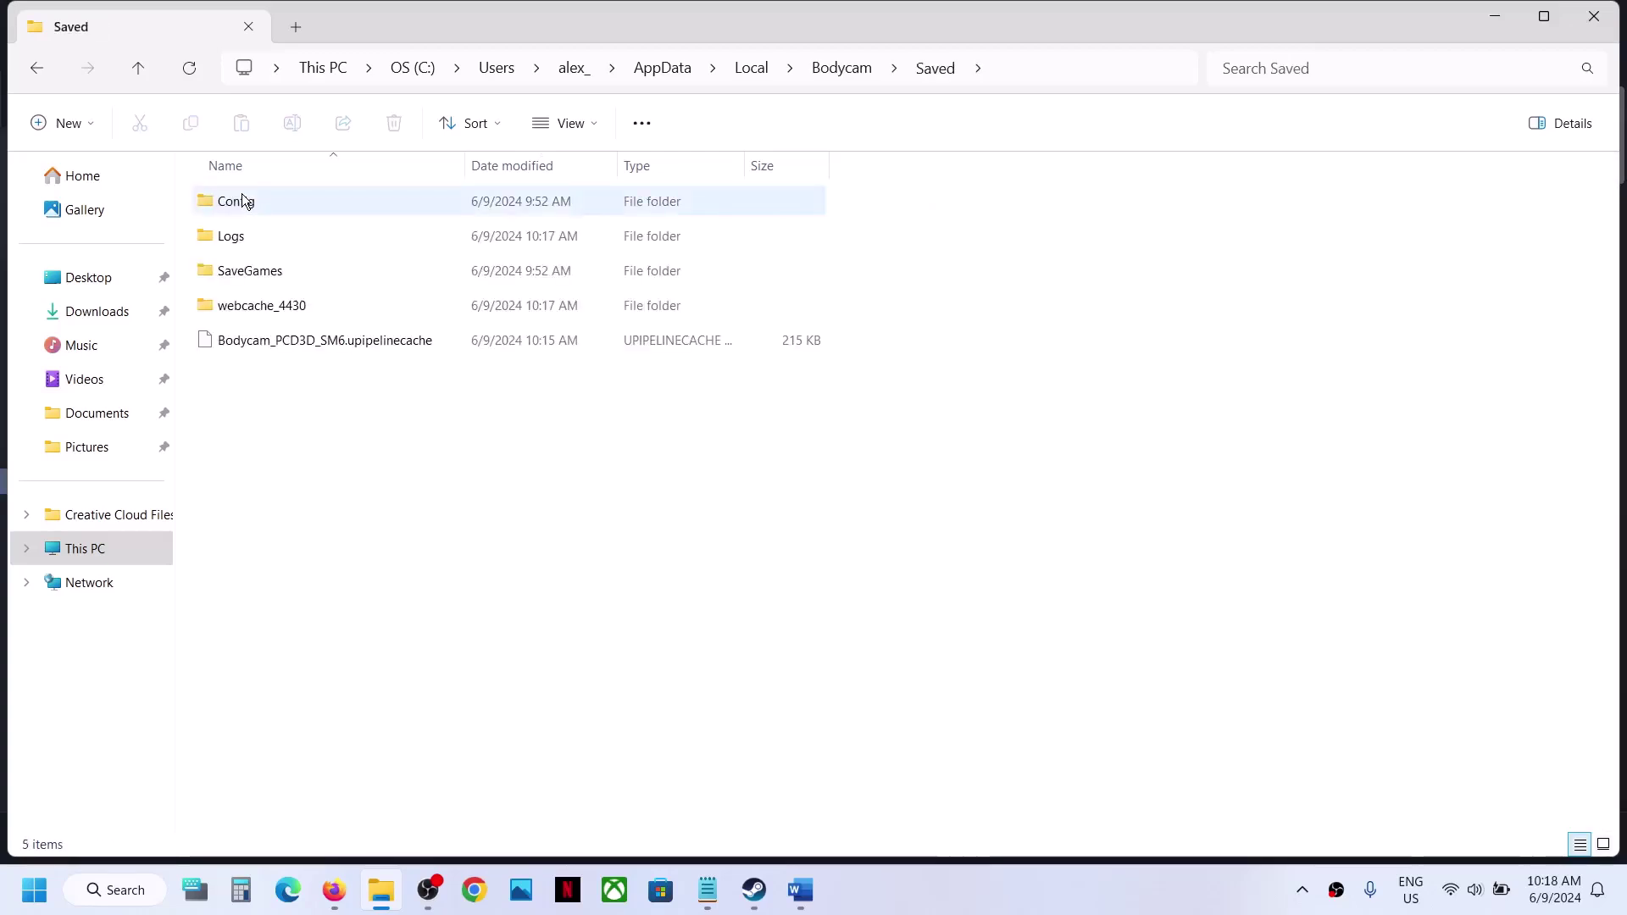
double_click(280, 271)
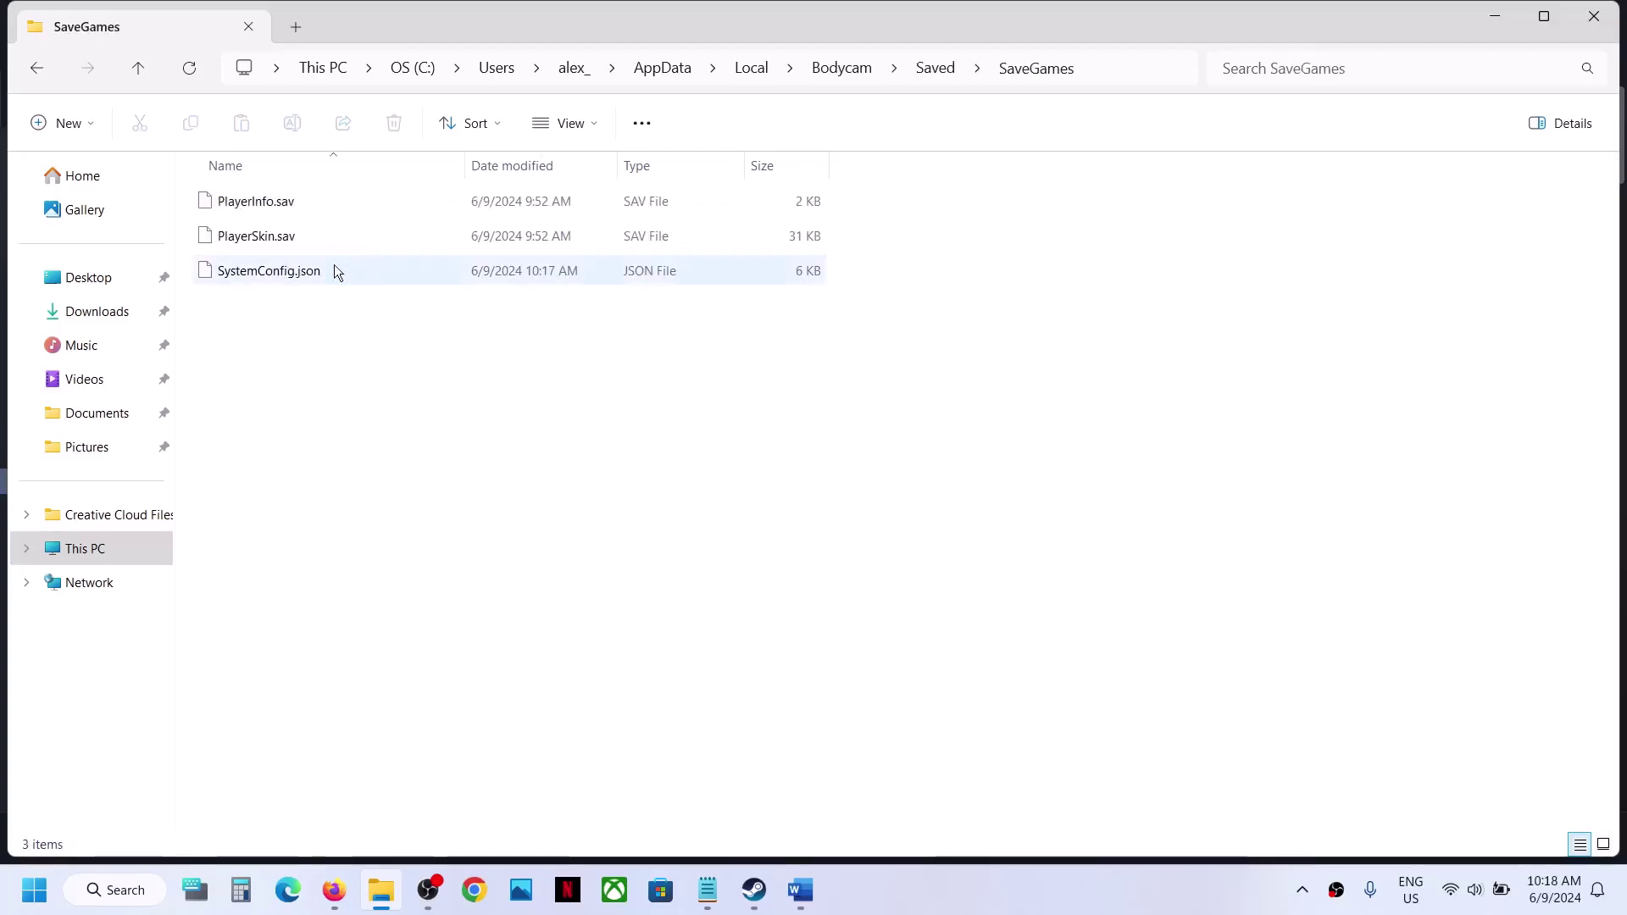
Bring up the file actions, including deletion, for SystemConfig.json and leave the SaveGames folder
click(297, 276)
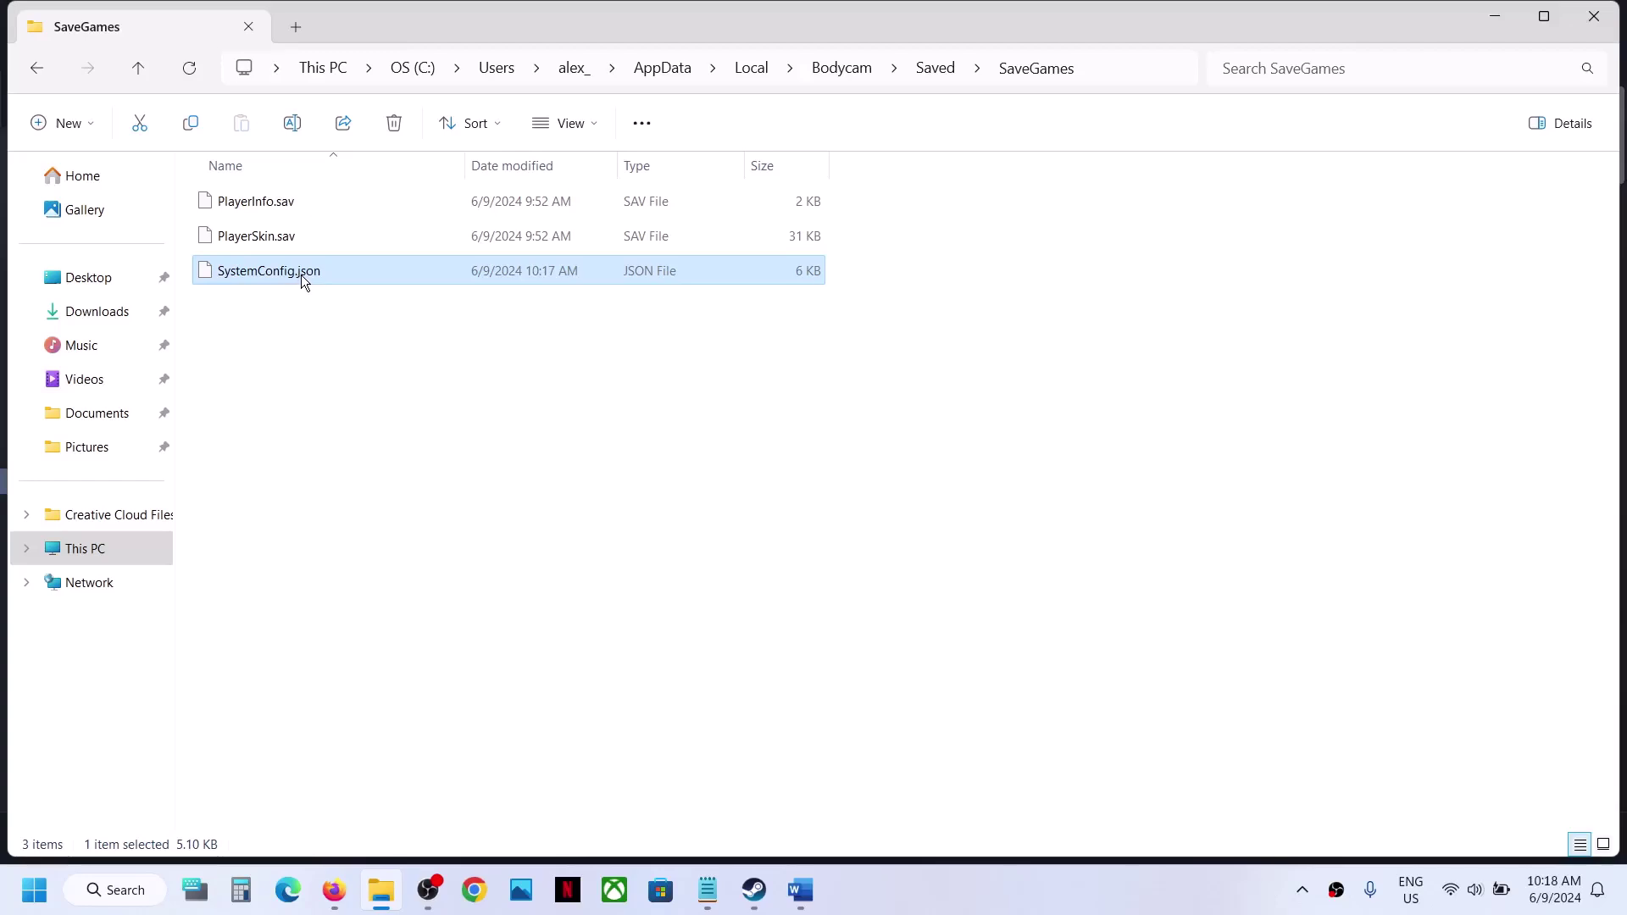
right_click(301, 274)
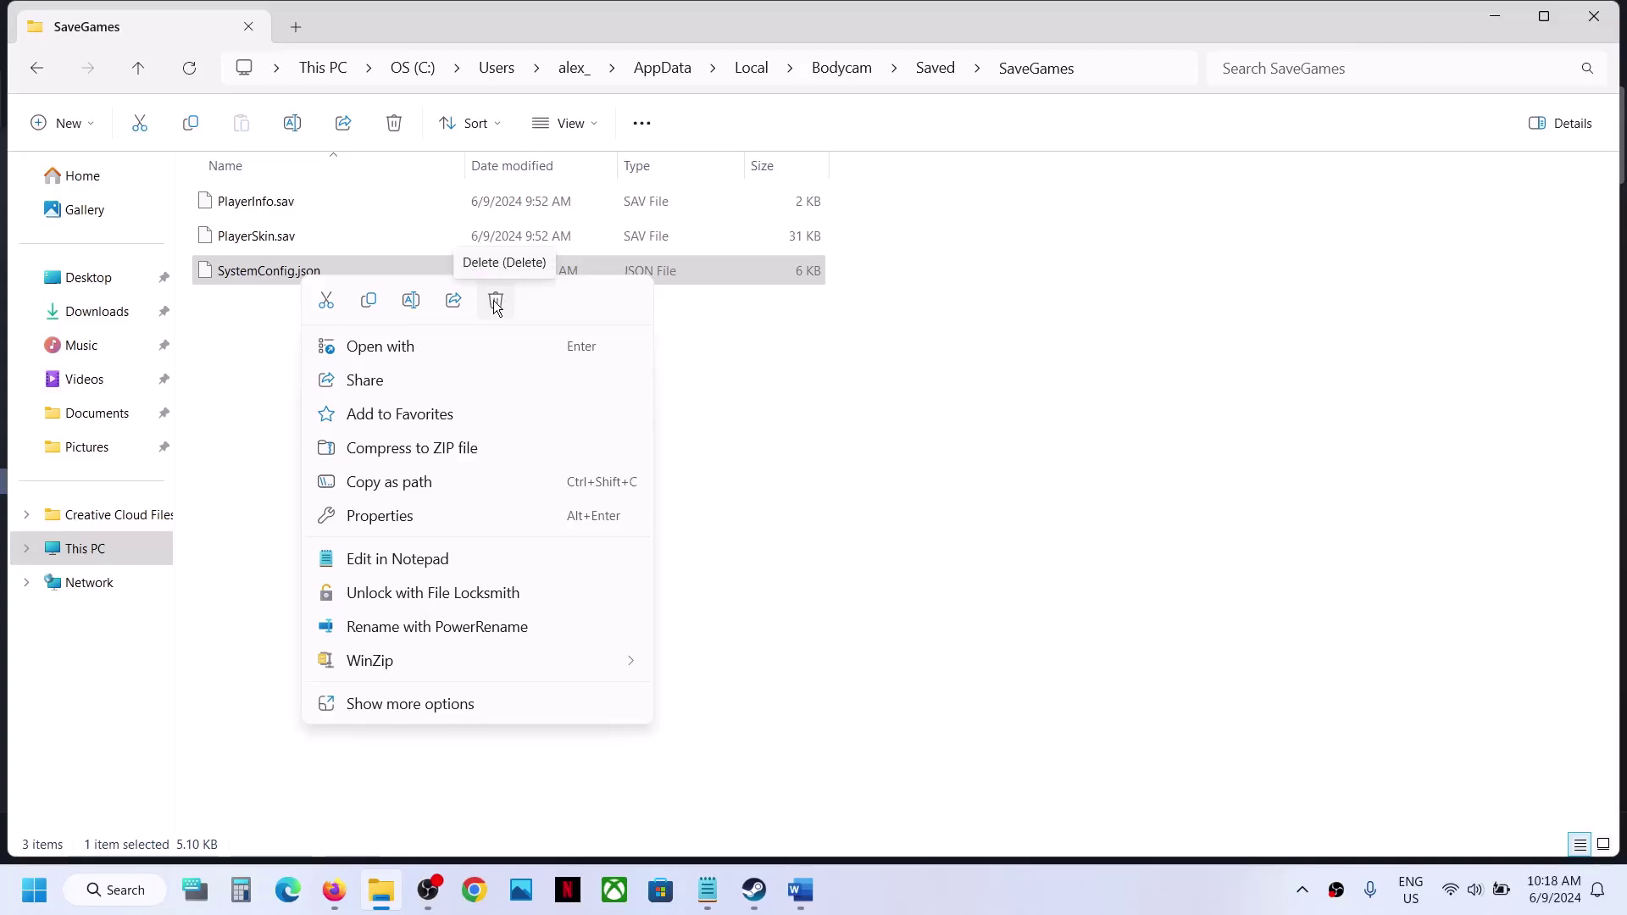
click(125, 69)
Go back up to the Local folder and bring up the folder actions, including deletion, for Bodycam
click(124, 70)
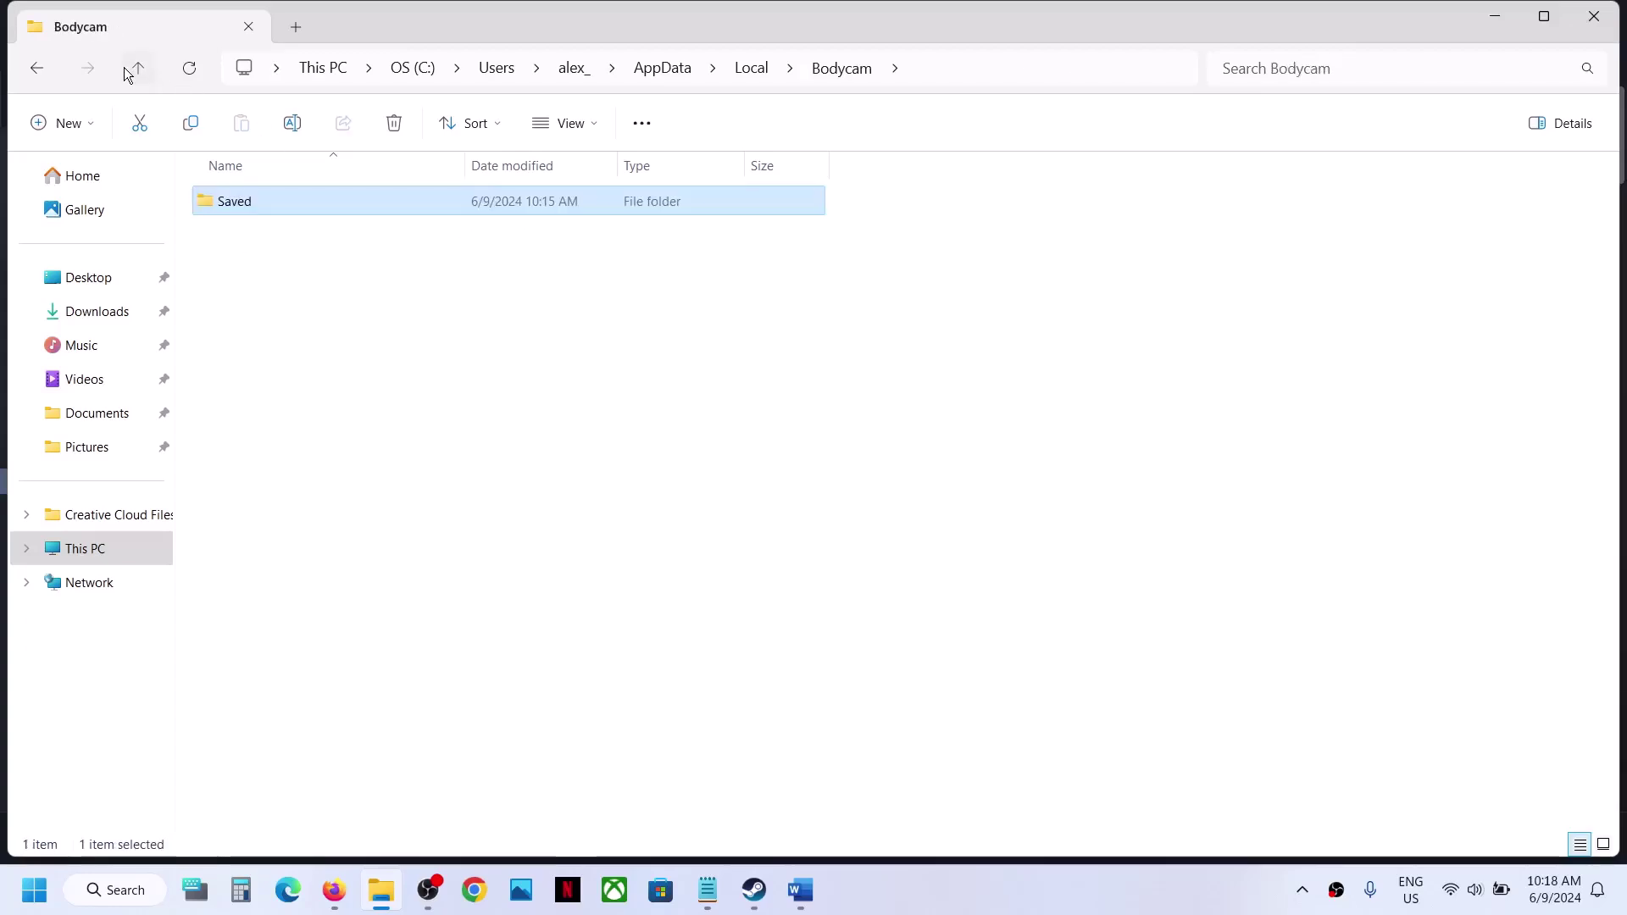
click(125, 70)
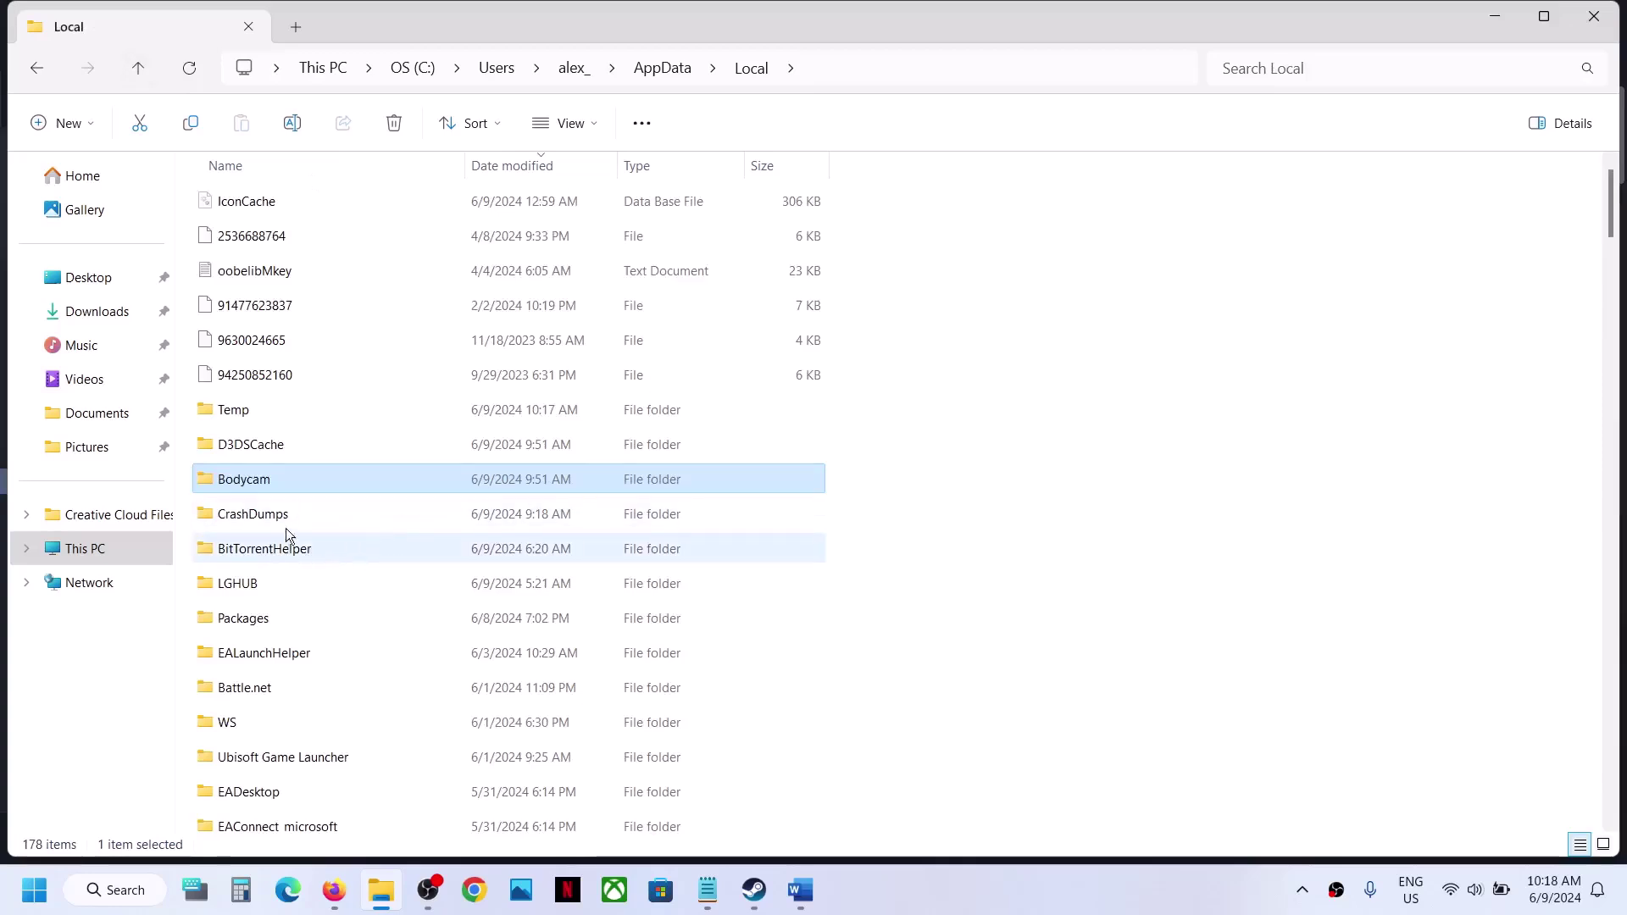
right_click(268, 478)
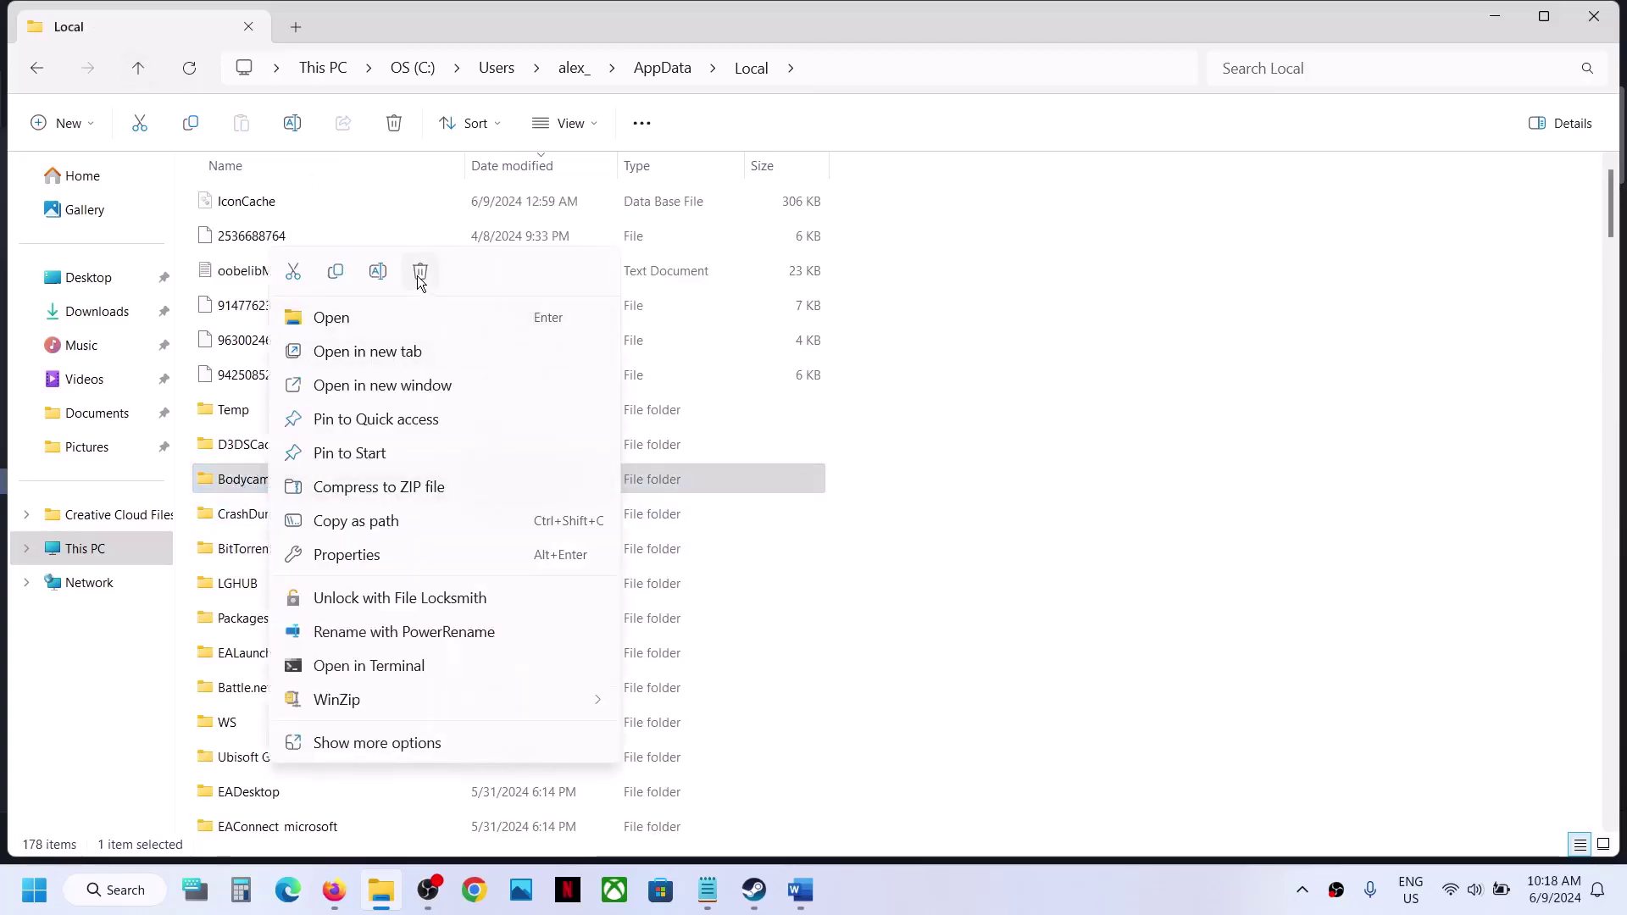
Switch to the Word document, review Step 5 on running the game as administrator and in compatibility mode, and return to Steam
click(736, 908)
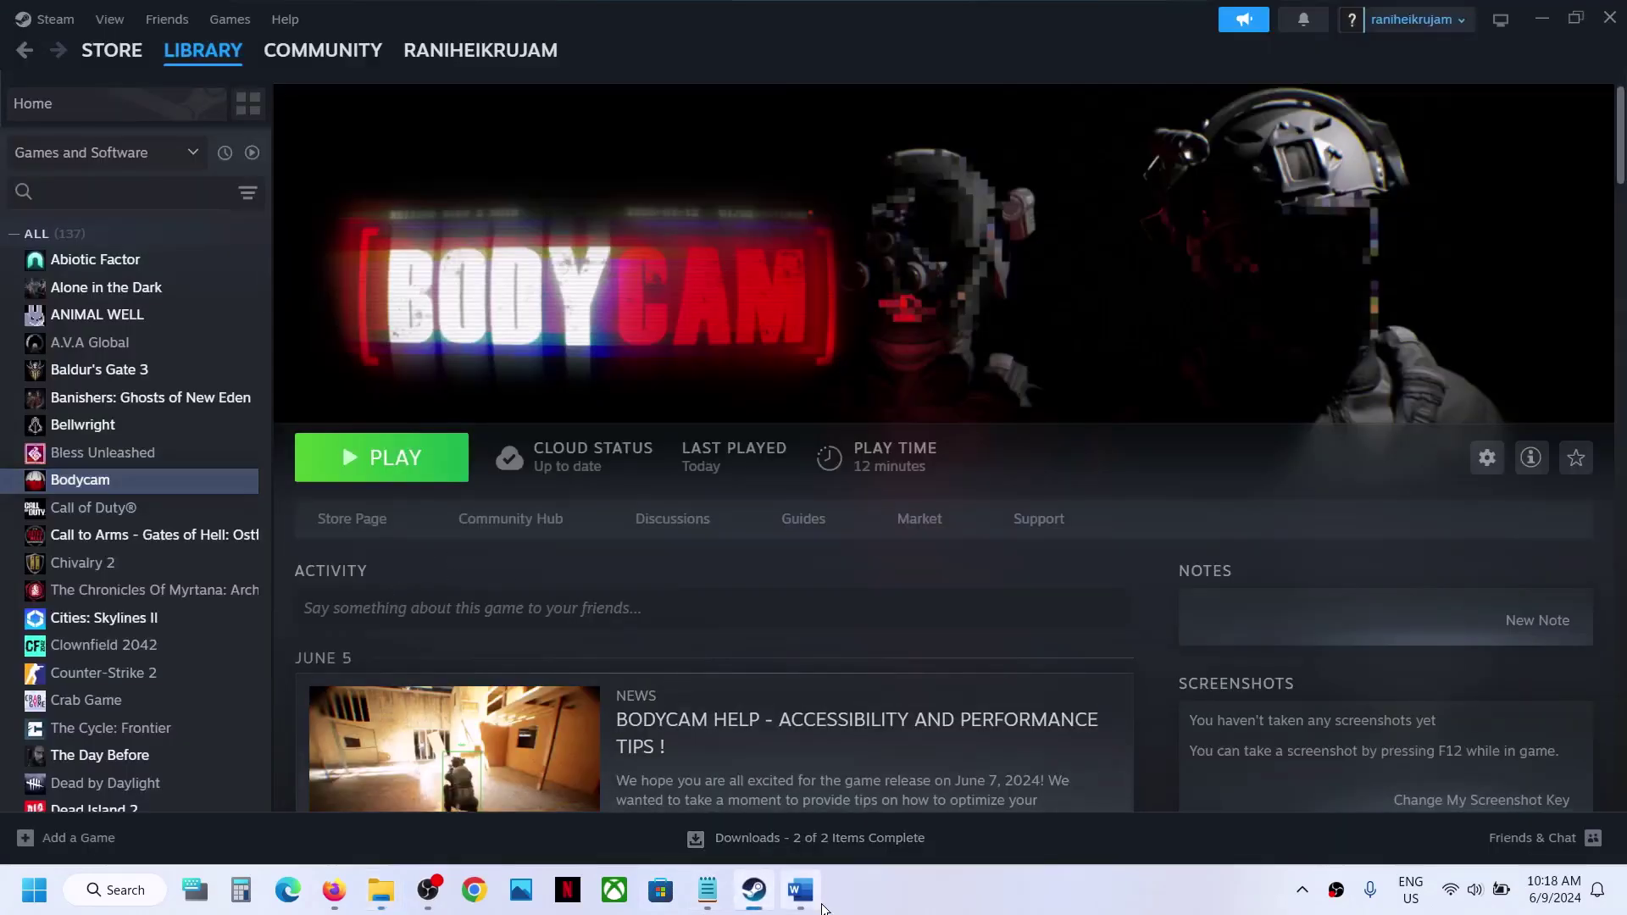
click(801, 890)
scroll(570, 514, down, 5)
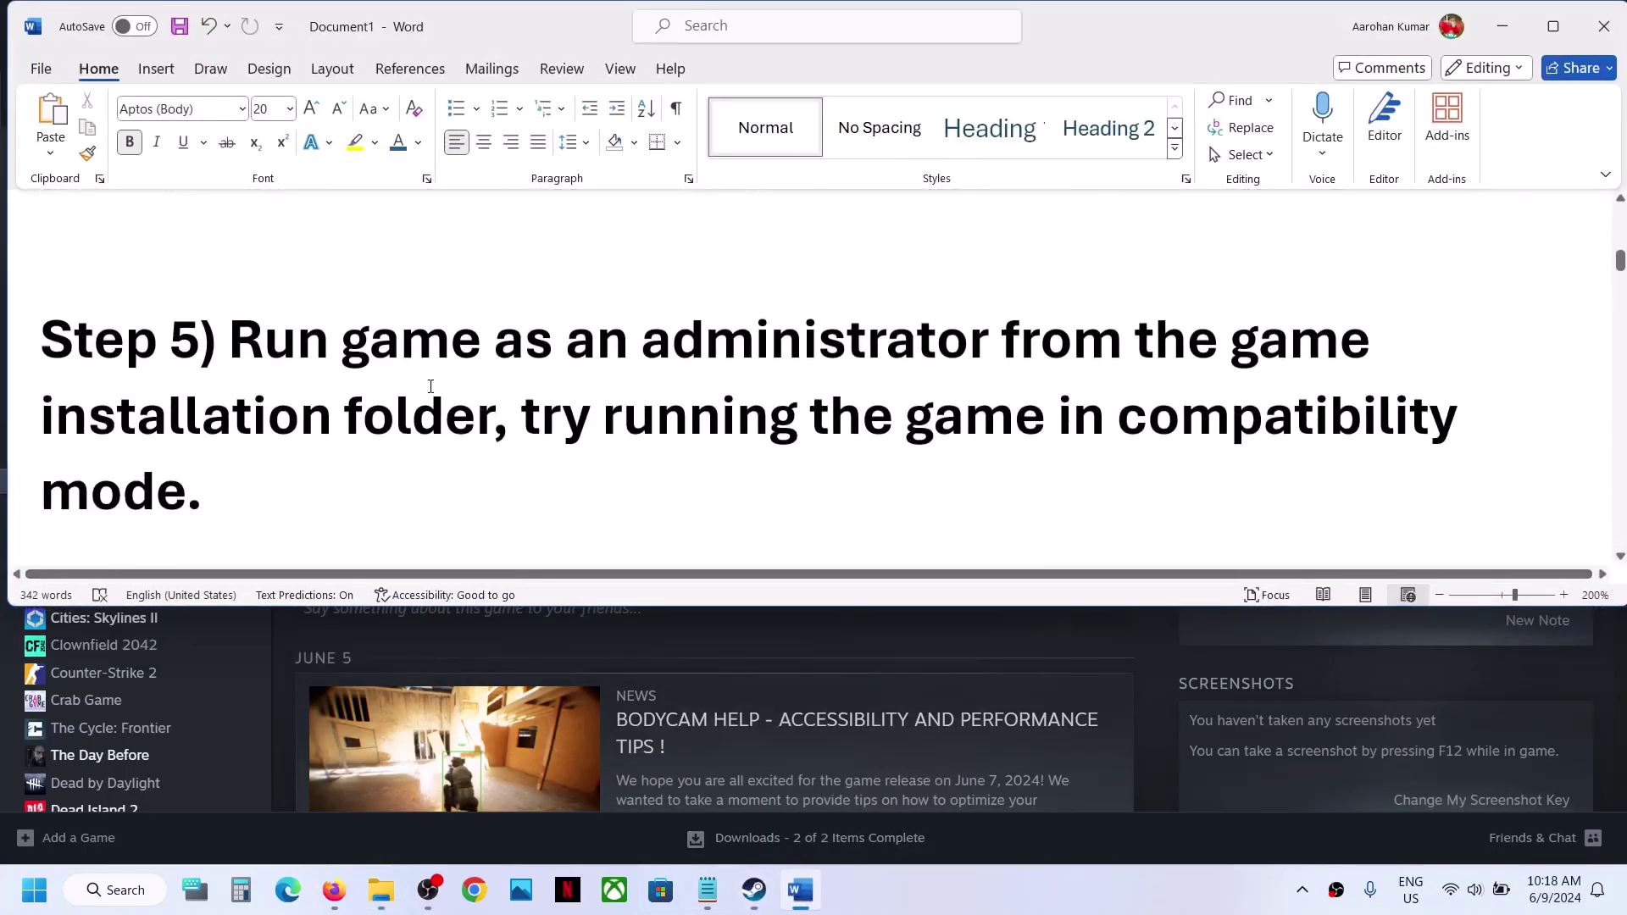
drag(430, 337, 543, 418)
key(alt+Tab)
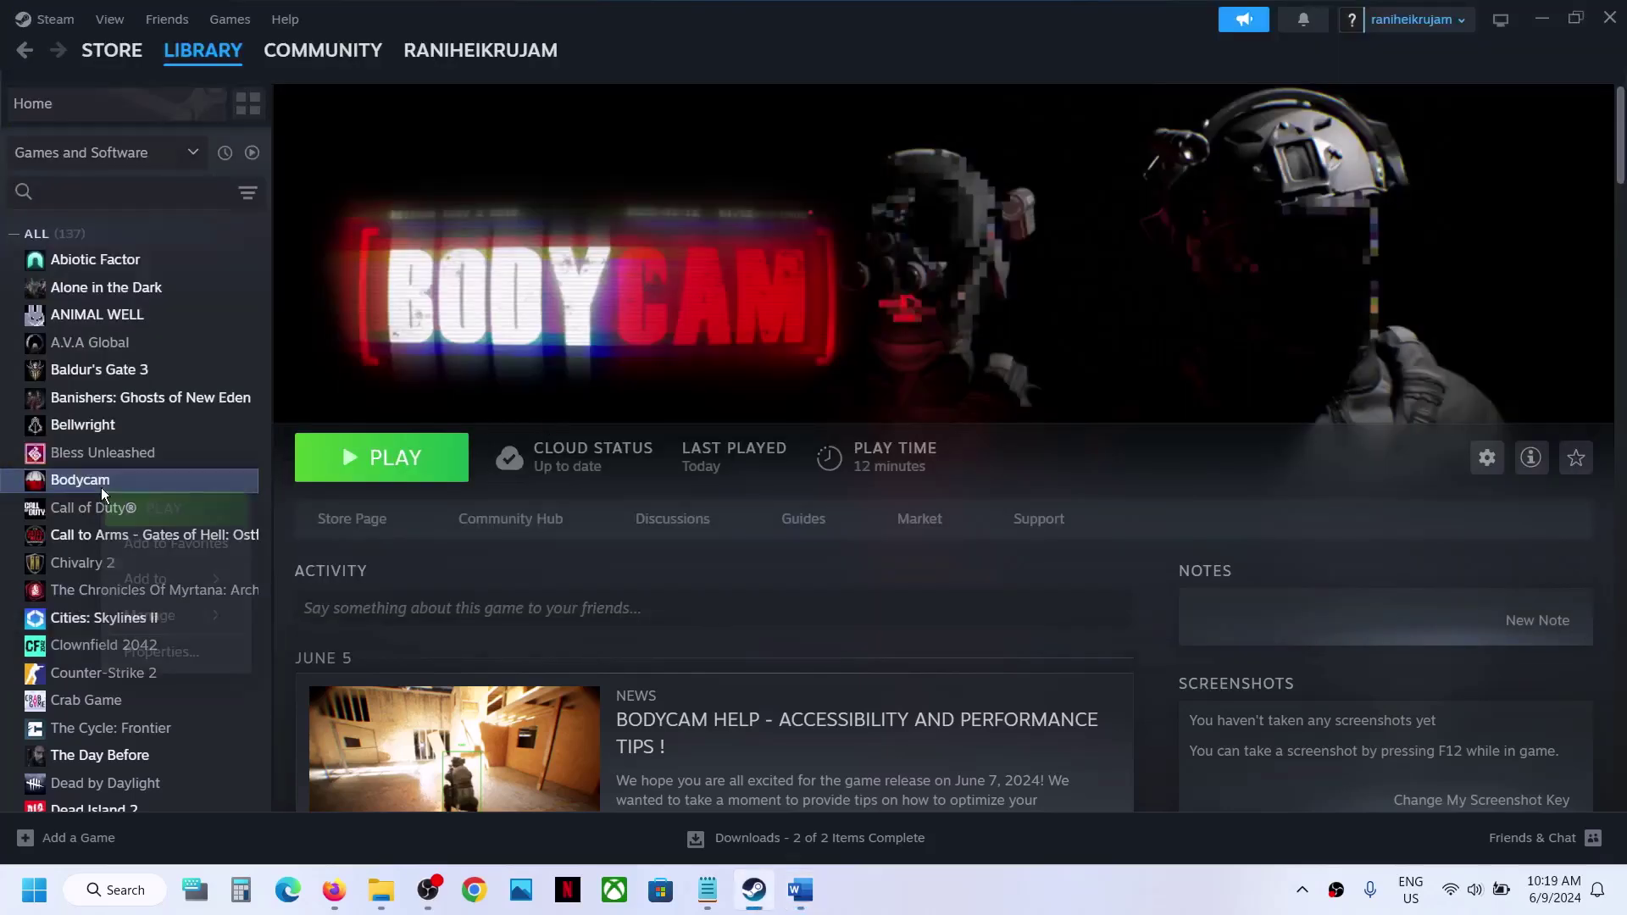
Browse Bodycam's local files from the Steam library to open its installation folder
right_click(100, 487)
mouse_move(191, 627)
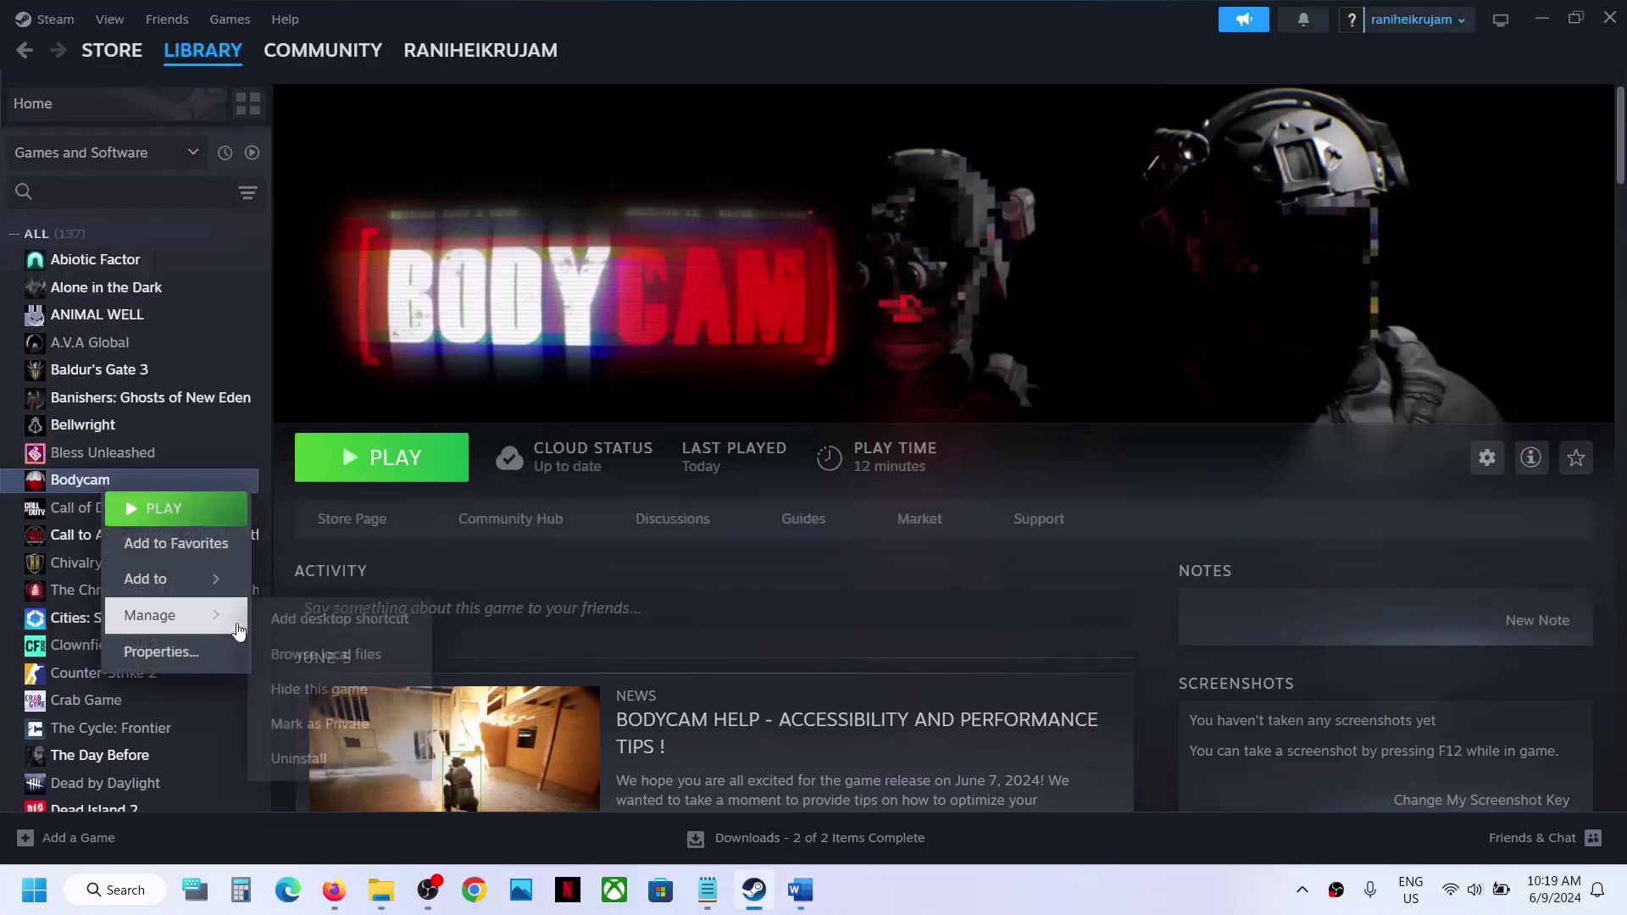
click(337, 653)
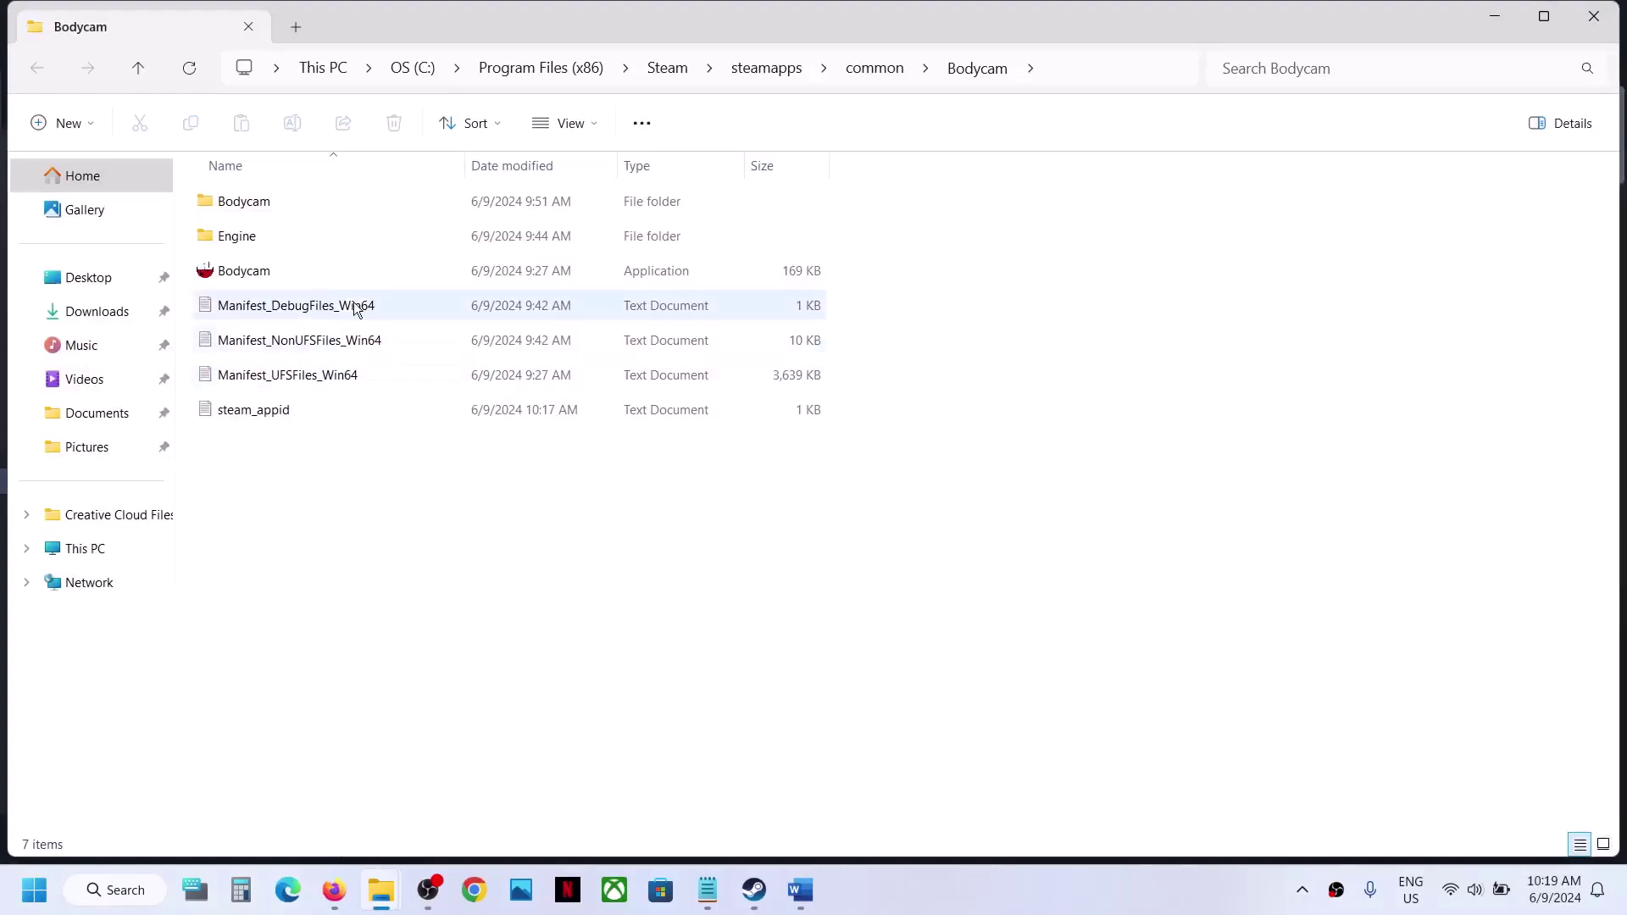
Set the Bodycam application in the installation folder to run as an administrator and apply the change
click(271, 278)
right_click(271, 277)
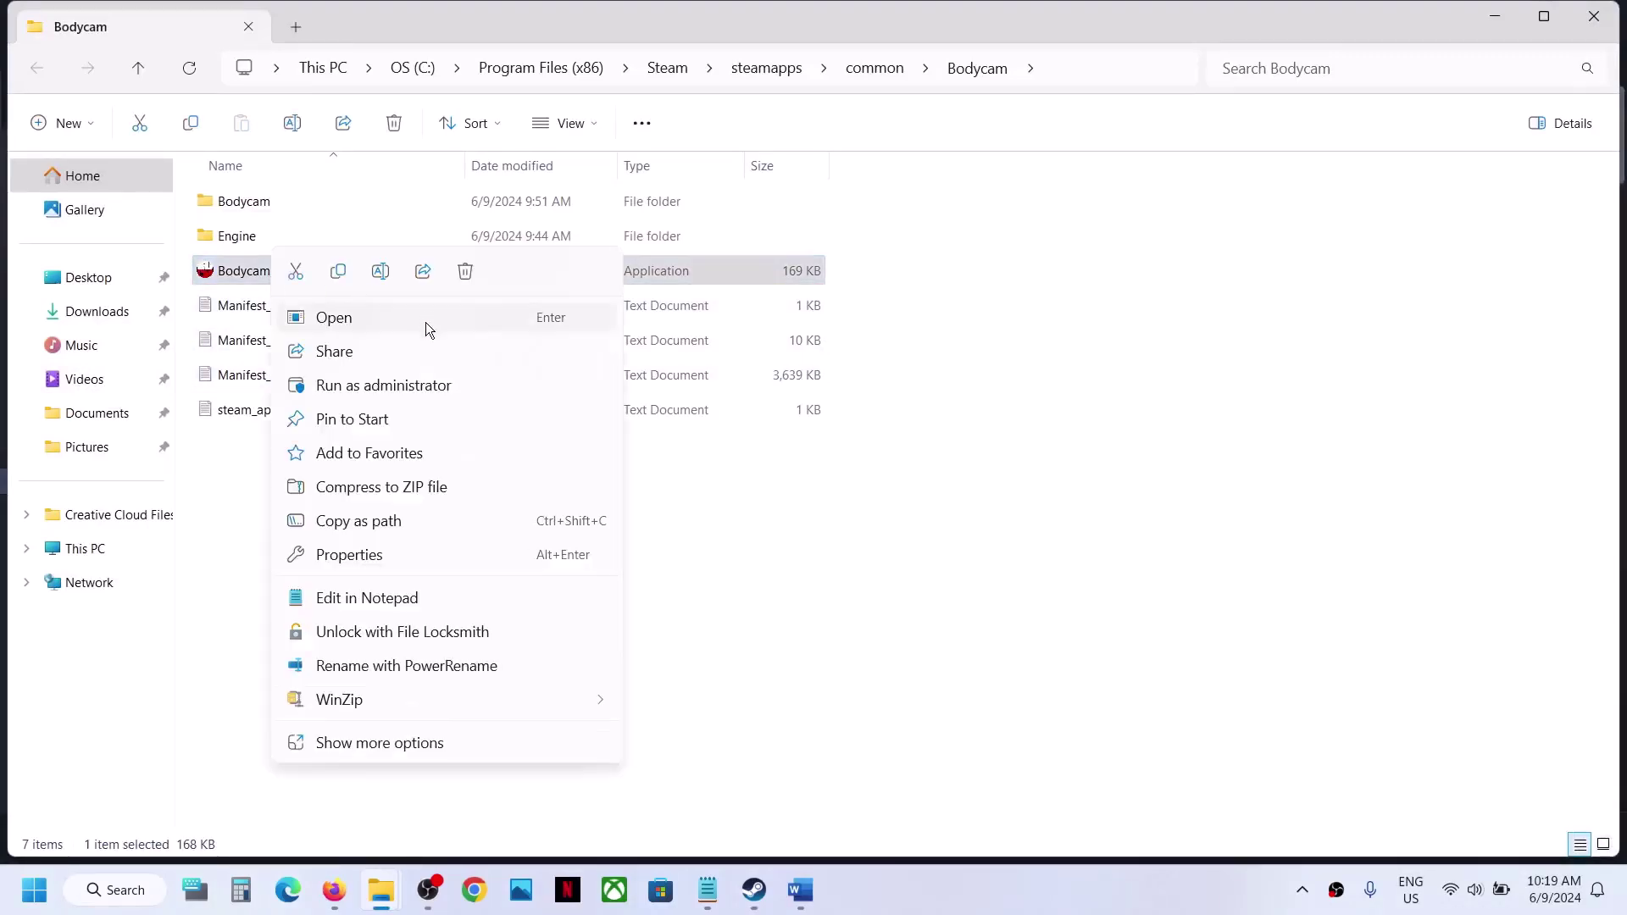
click(356, 556)
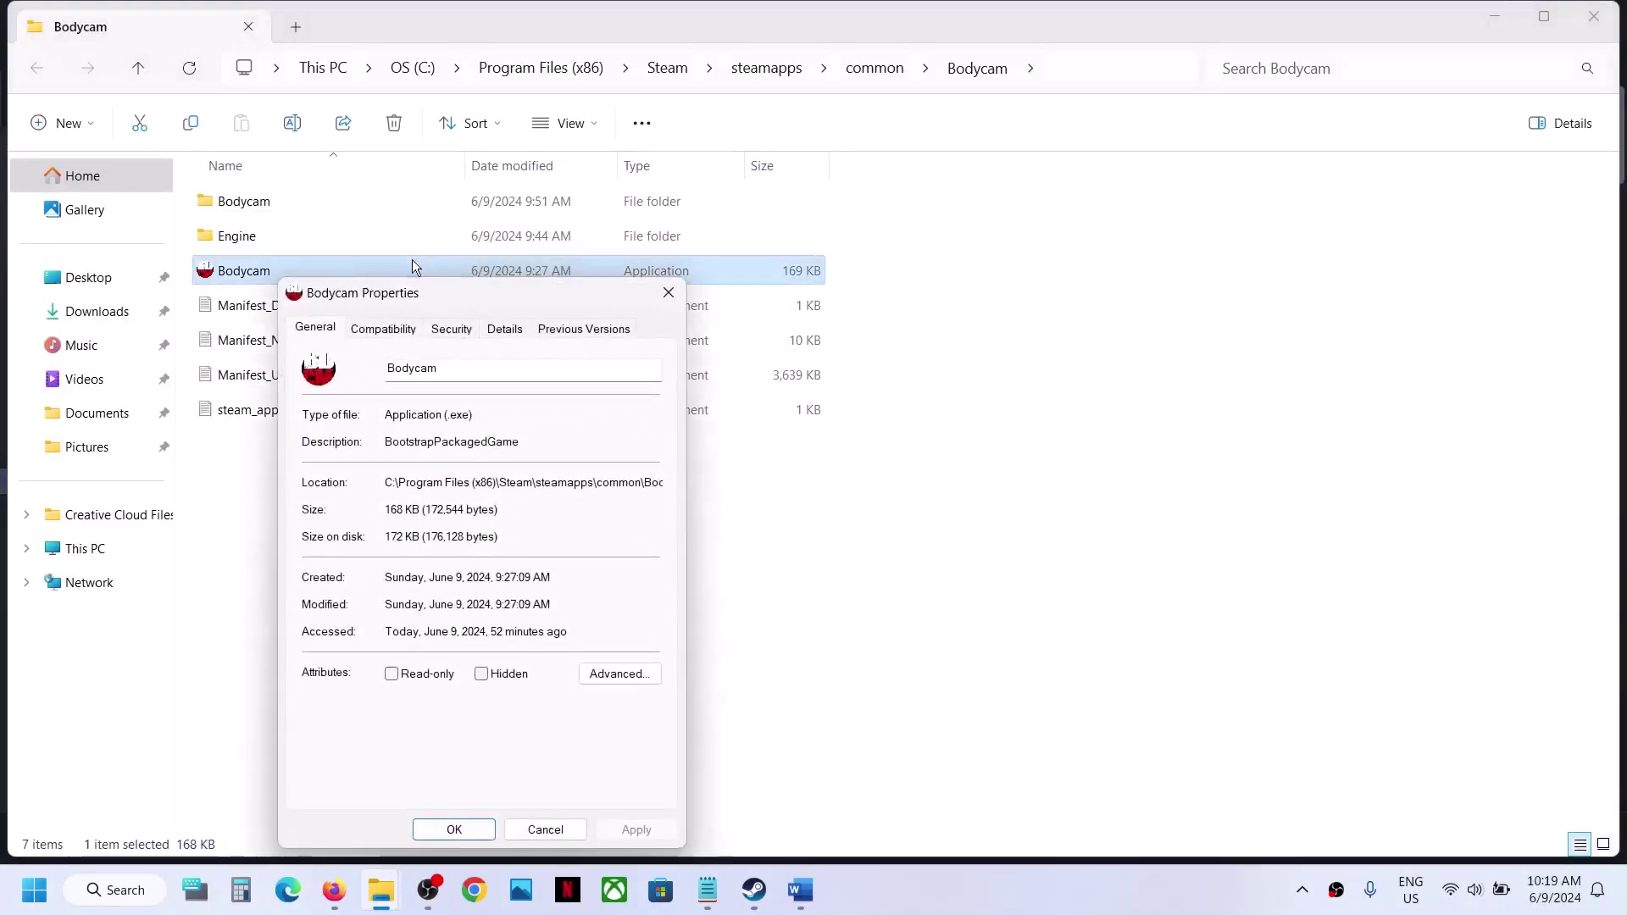
click(401, 329)
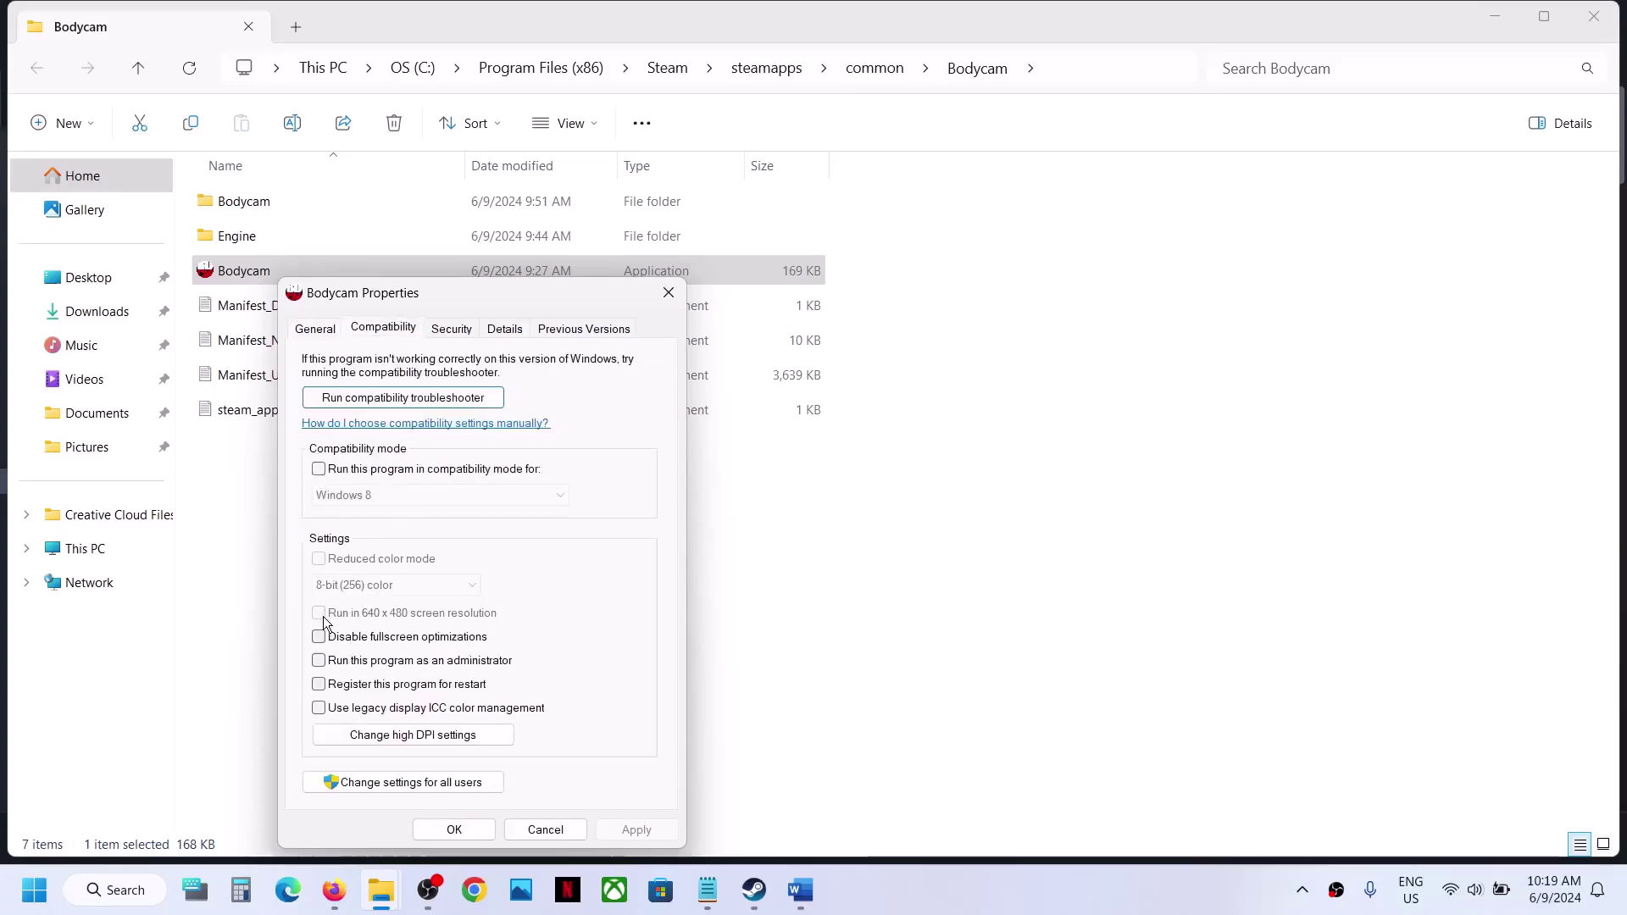
click(319, 661)
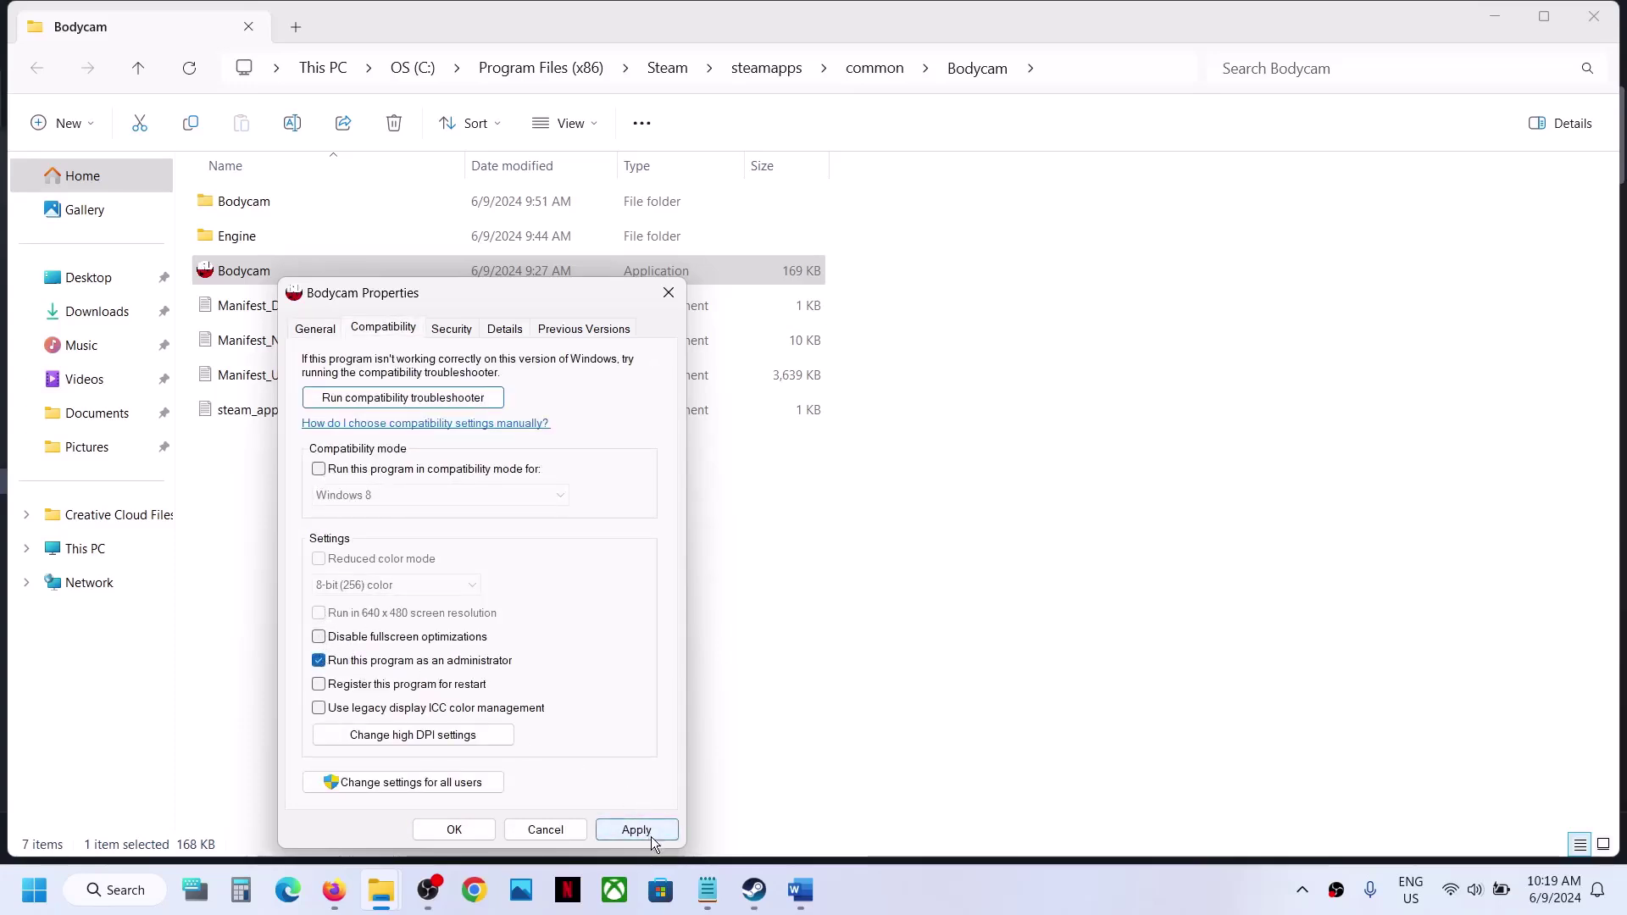
click(636, 830)
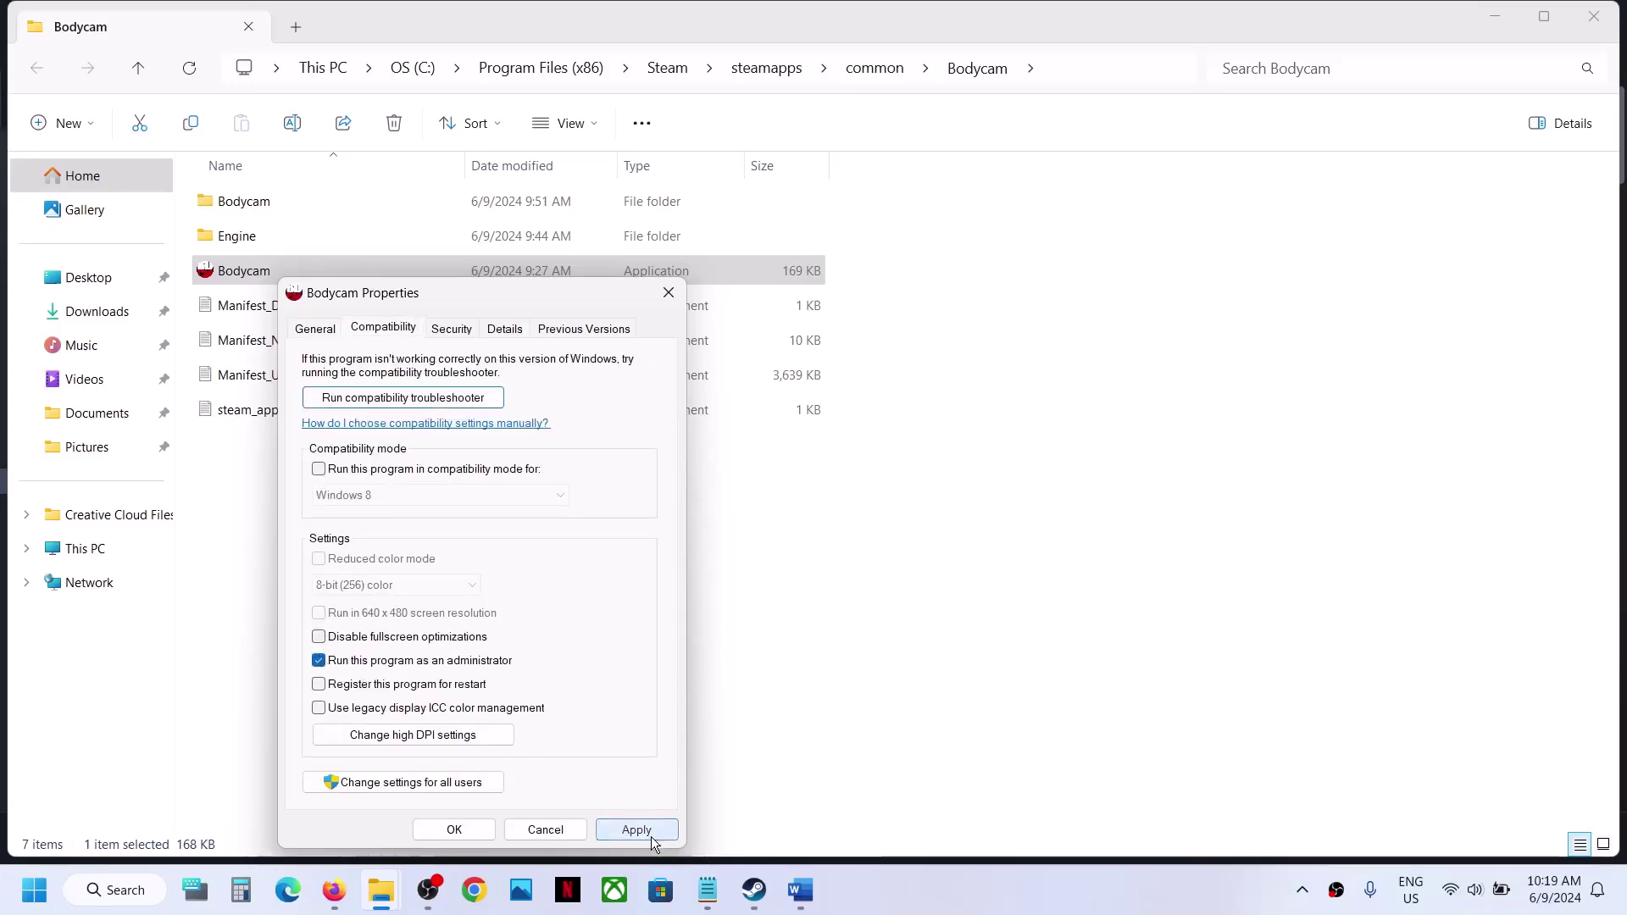
click(470, 828)
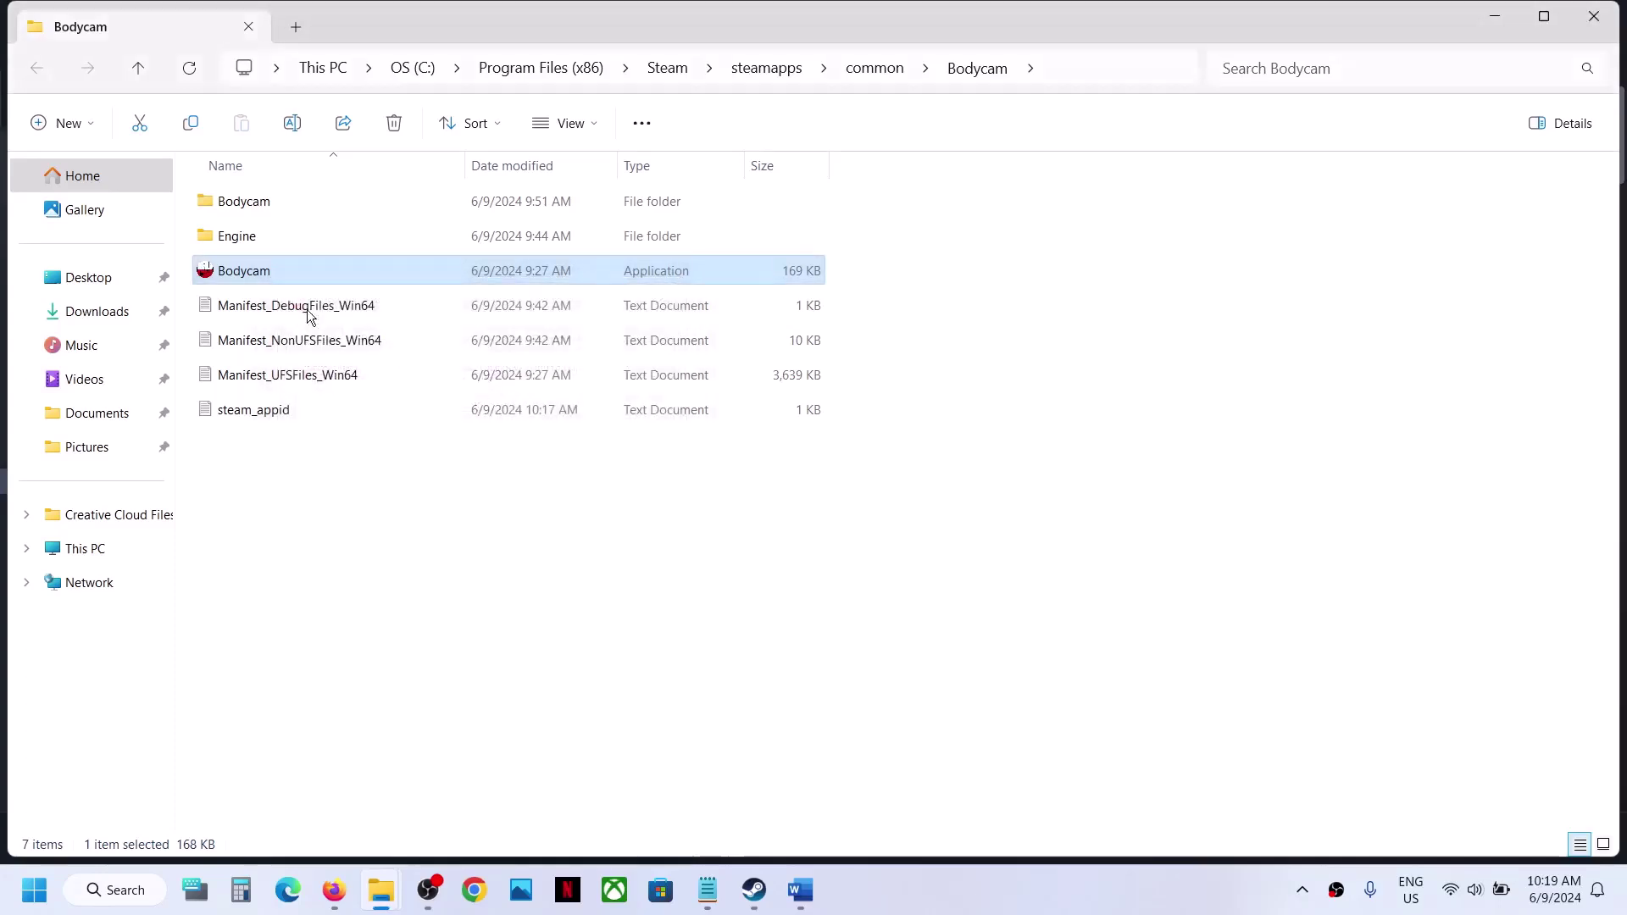
Enable compatibility mode for Windows 8 in the Bodycam application's properties and apply it
right_click(246, 271)
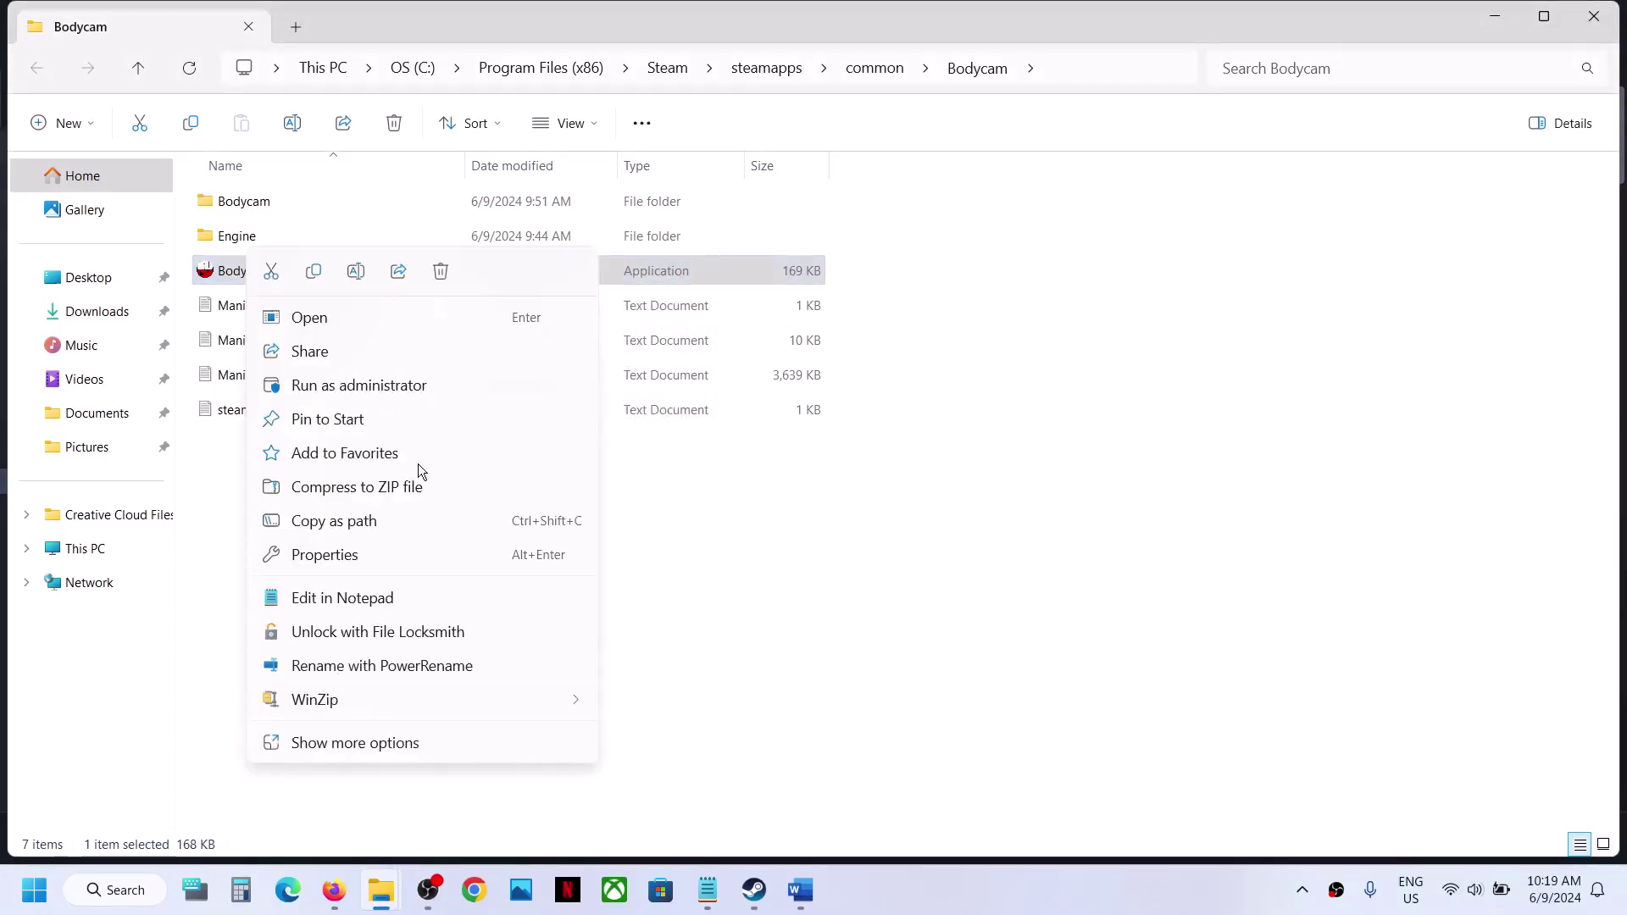
click(358, 556)
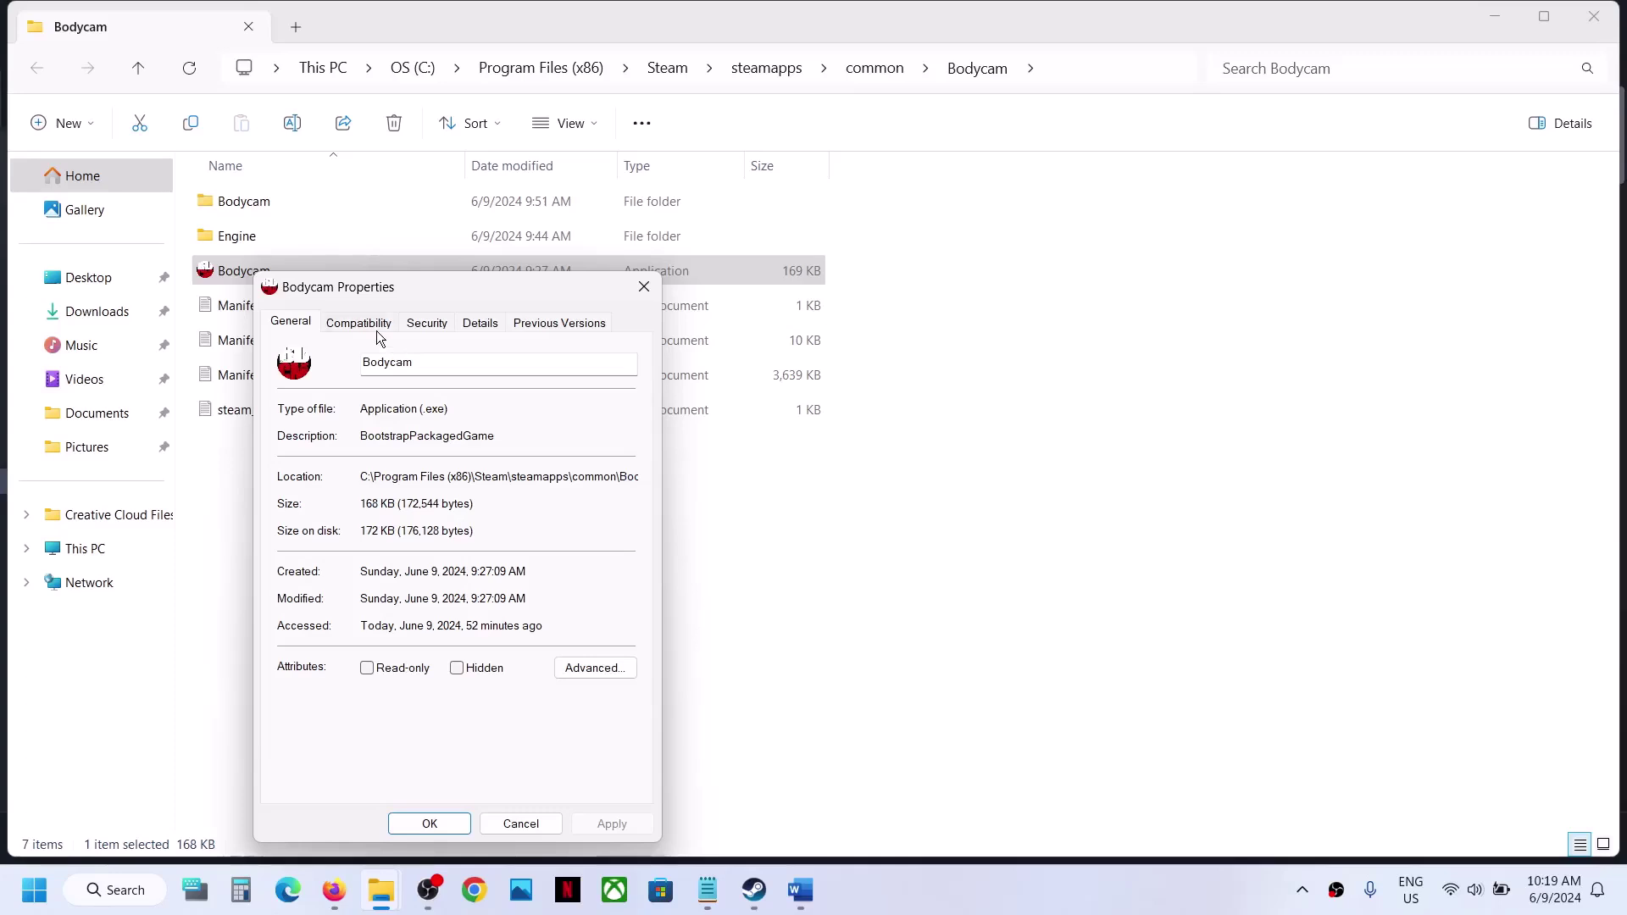
click(376, 326)
click(294, 464)
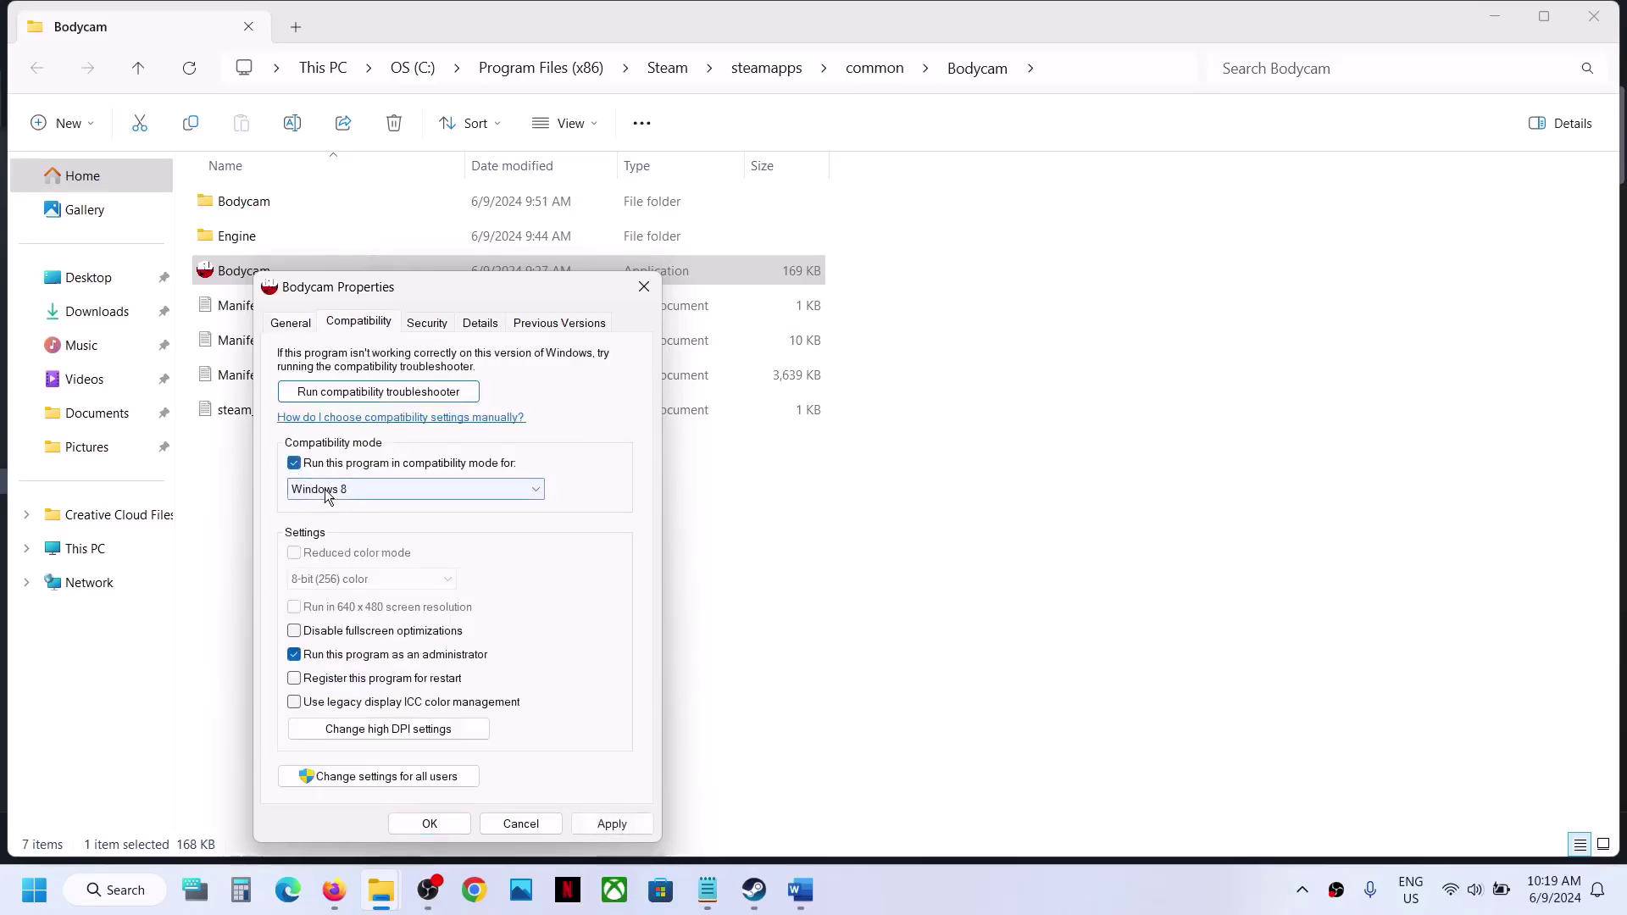
click(601, 829)
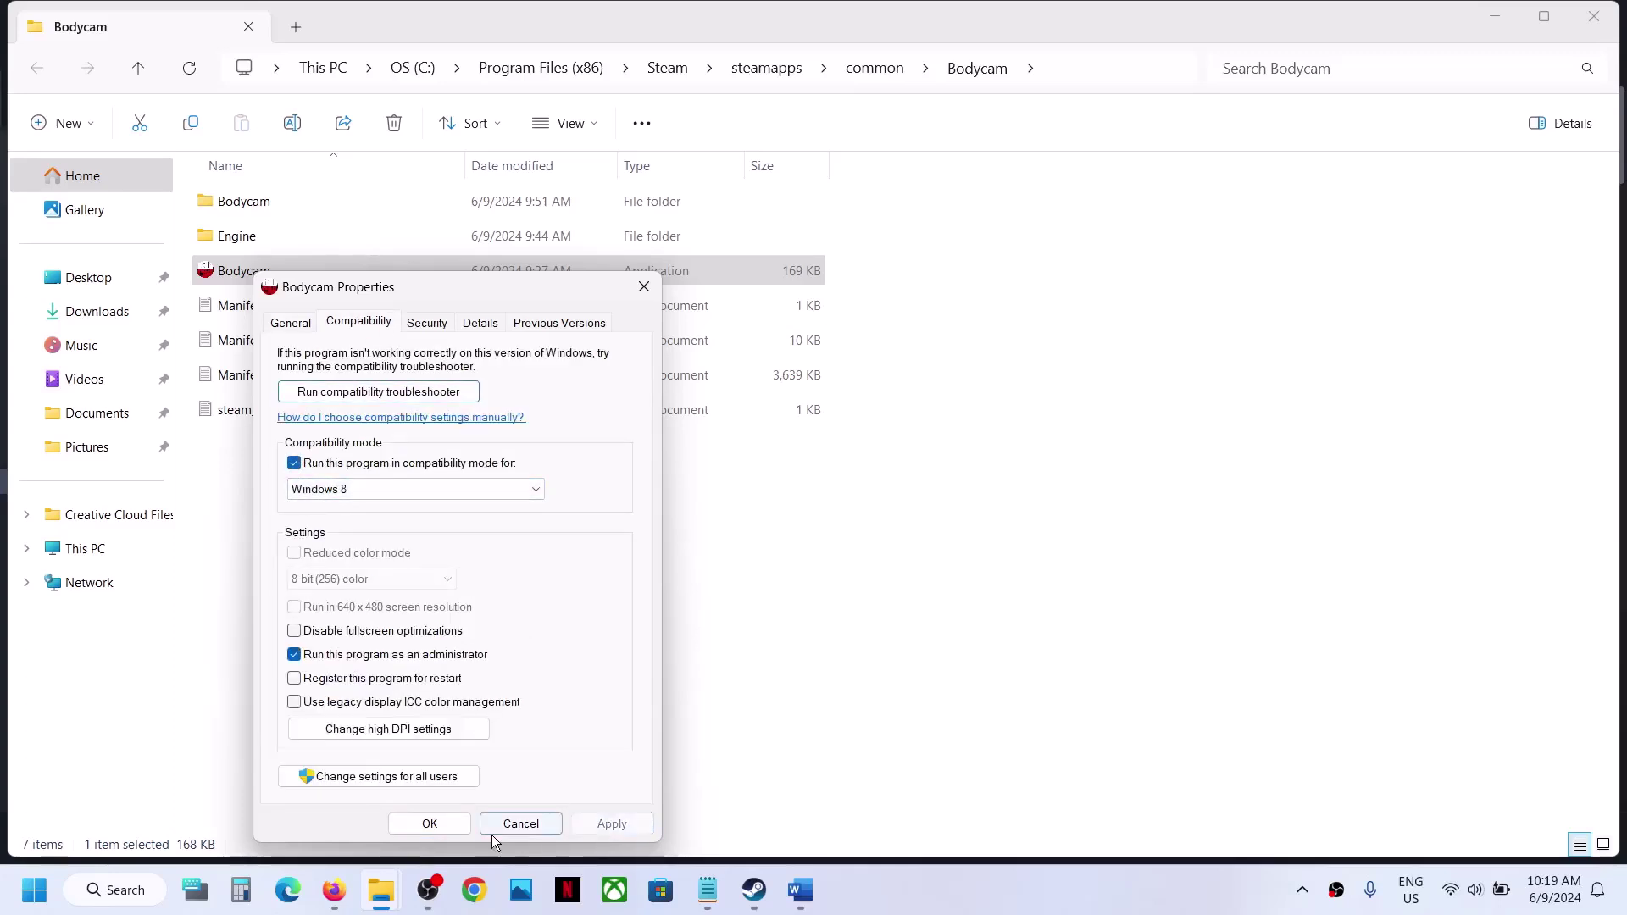
click(430, 825)
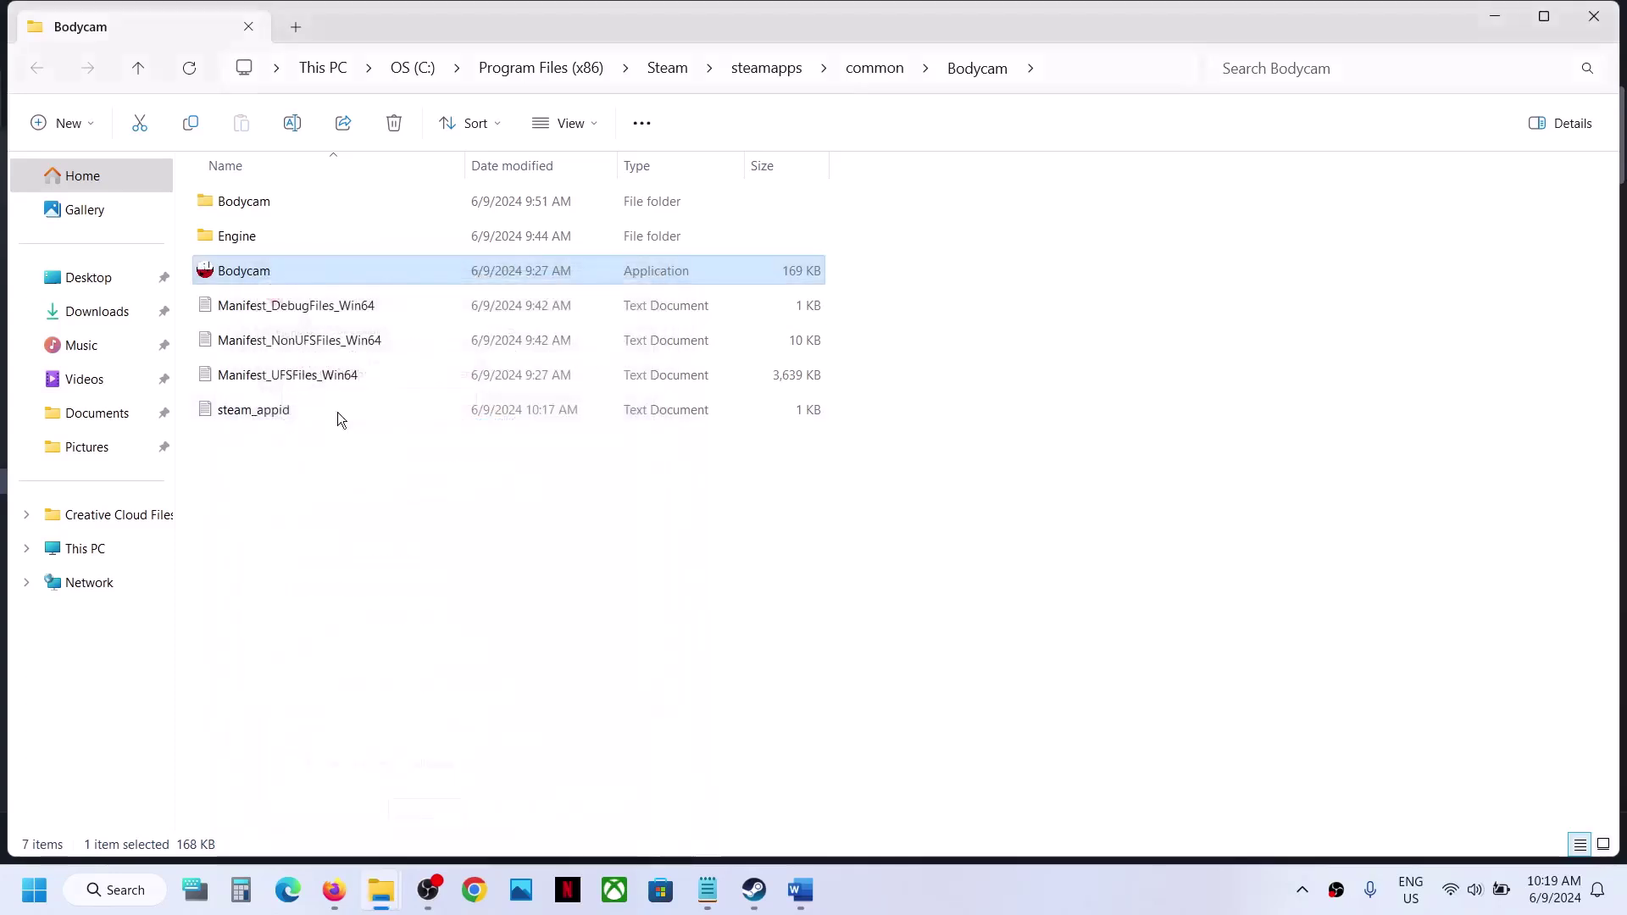
Change the Bodycam application's compatibility mode to Windows 7 and apply it
right_click(264, 277)
click(364, 550)
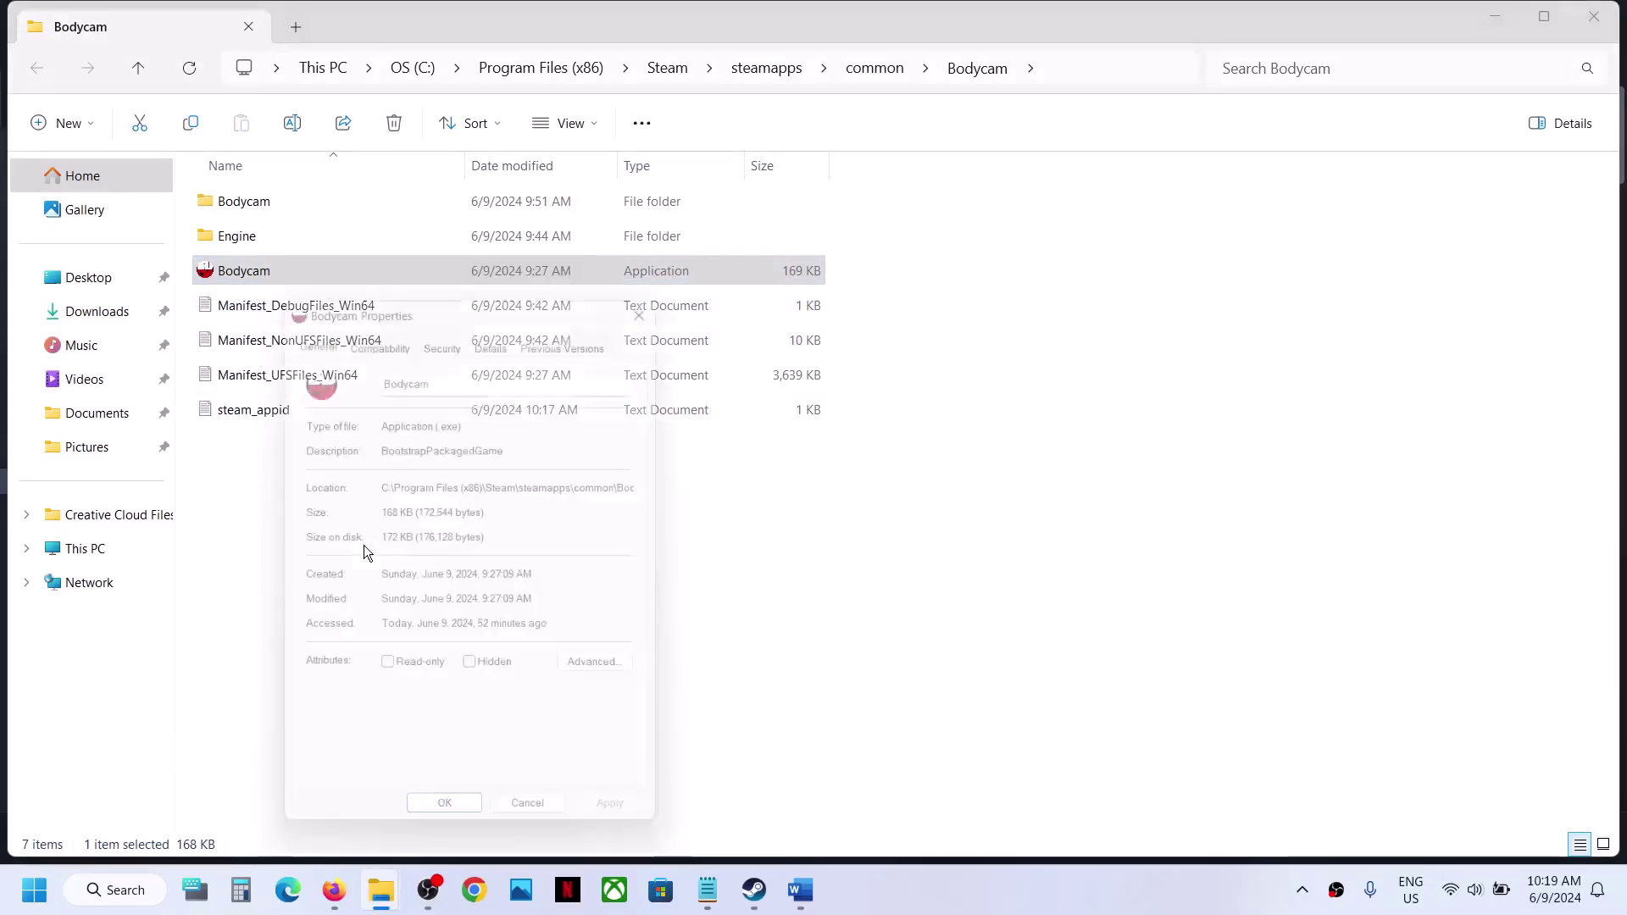
click(373, 333)
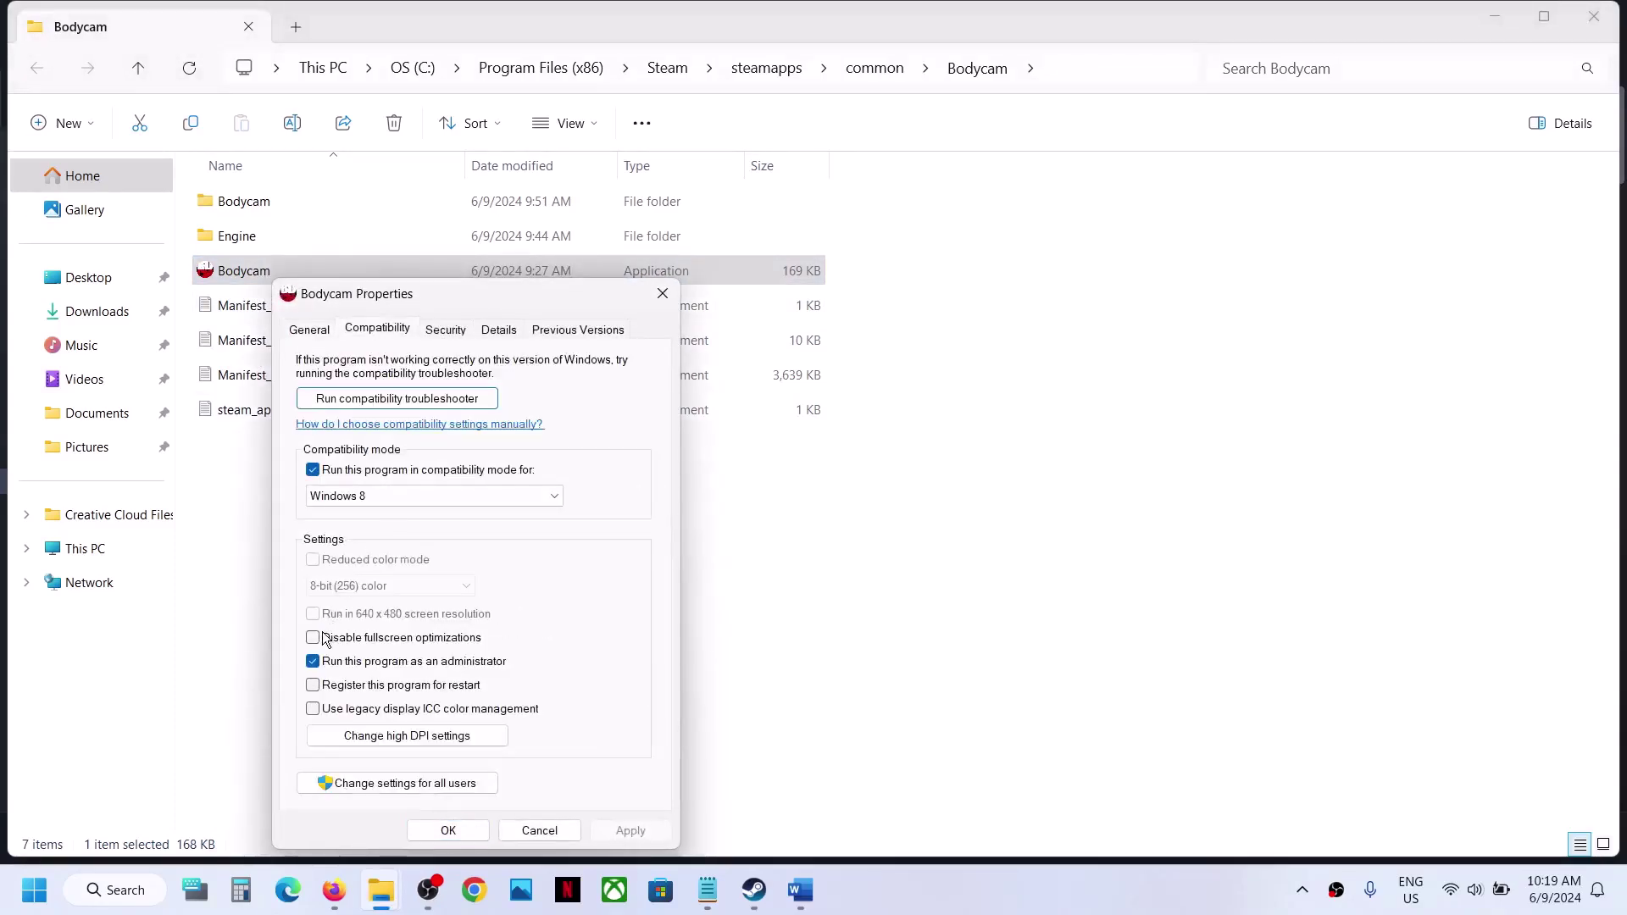
click(335, 497)
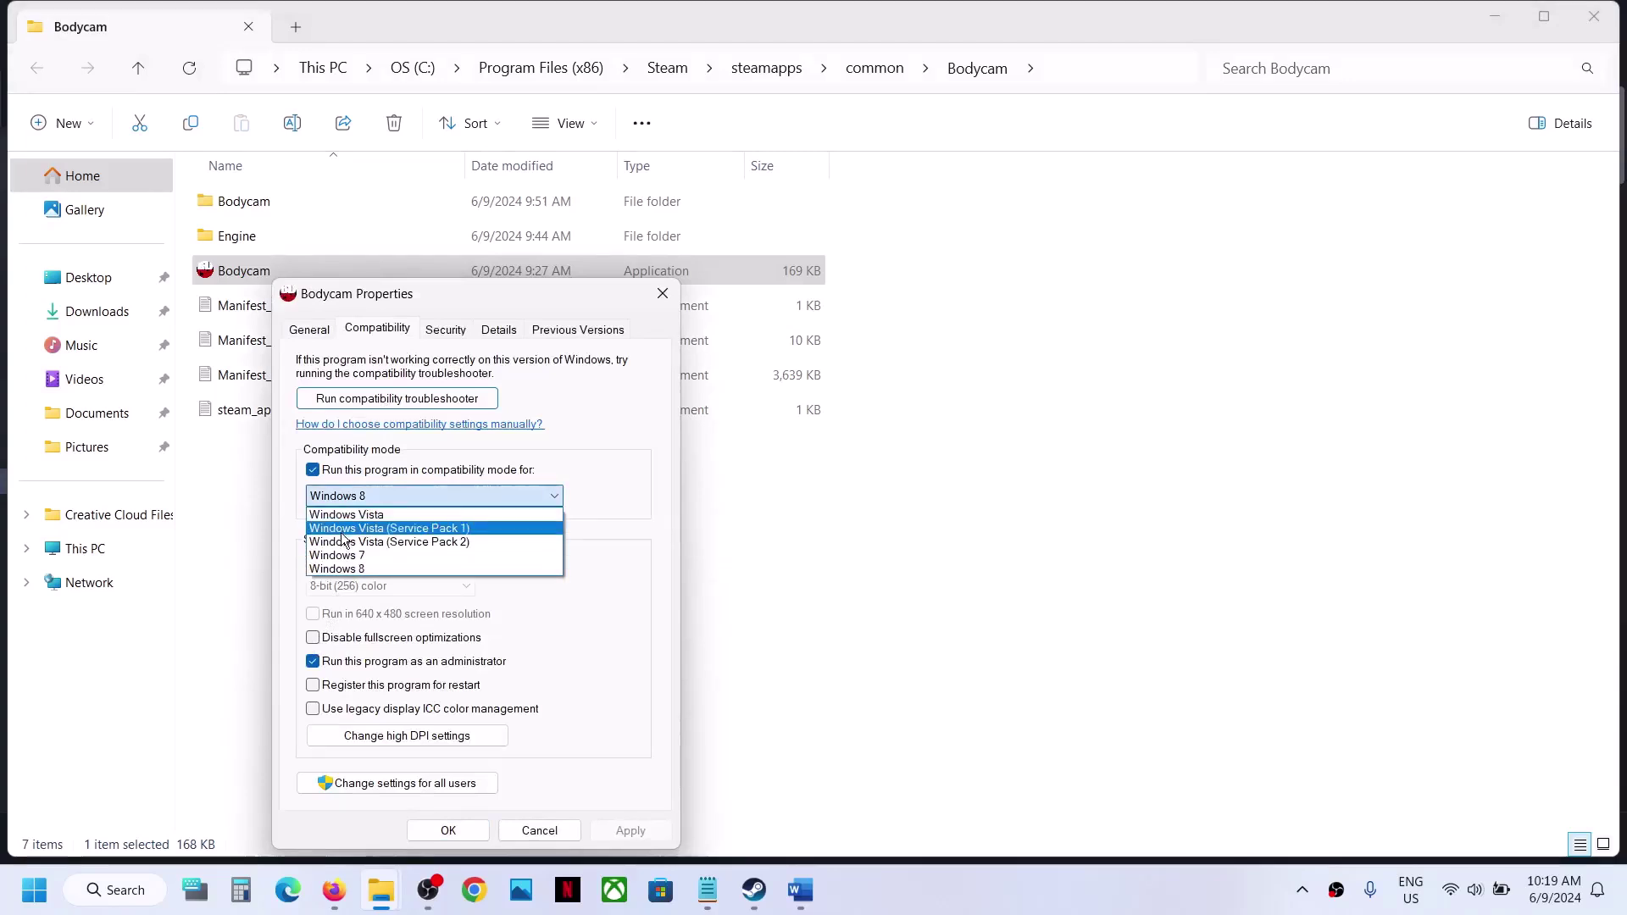
click(337, 557)
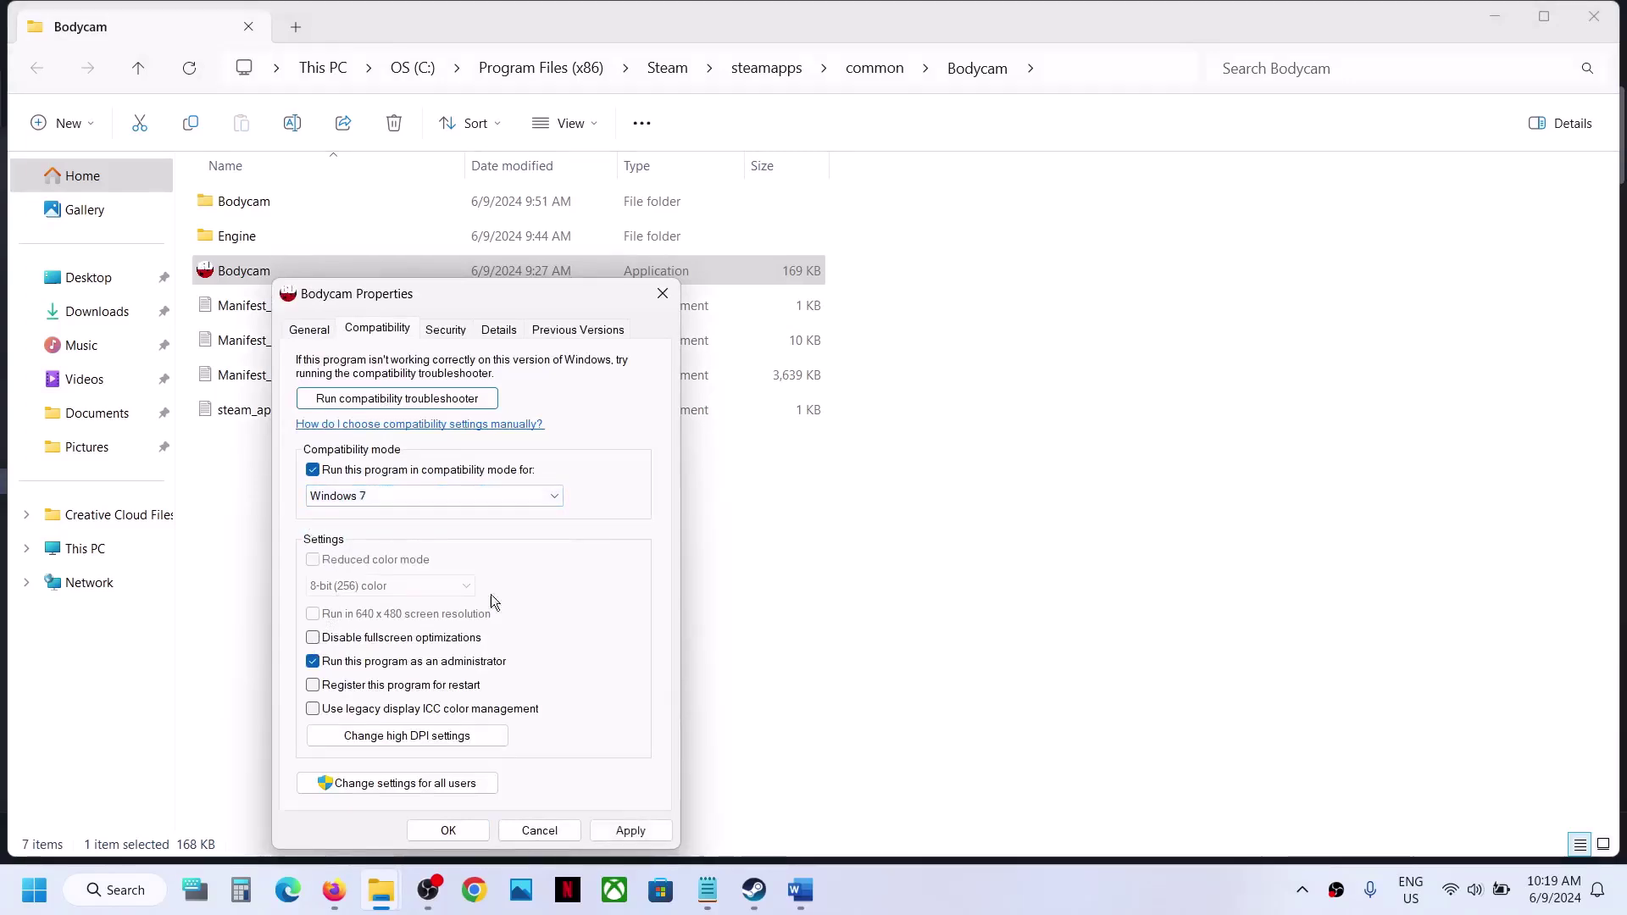
click(617, 832)
Disable fullscreen optimizations for the Bodycam application, apply the setting and close its properties
click(312, 640)
click(625, 829)
click(443, 831)
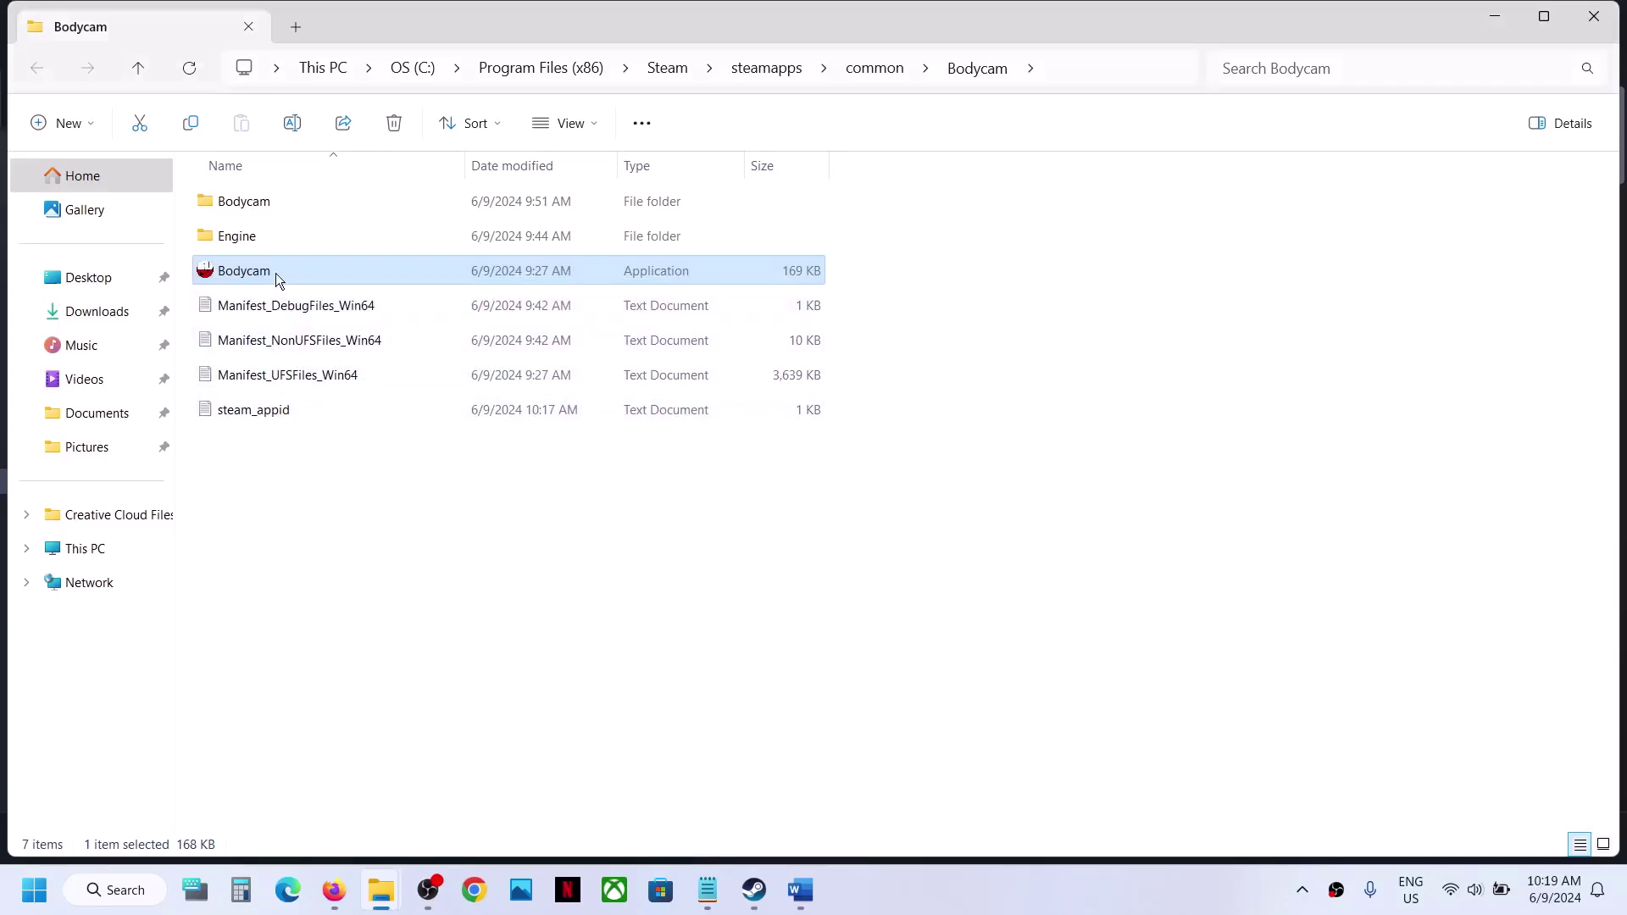
Open the compatibility settings of the Bodycam-Win64-Shipping application in the Bodycam\Binaries\Win64 folder
double_click(256, 202)
double_click(256, 202)
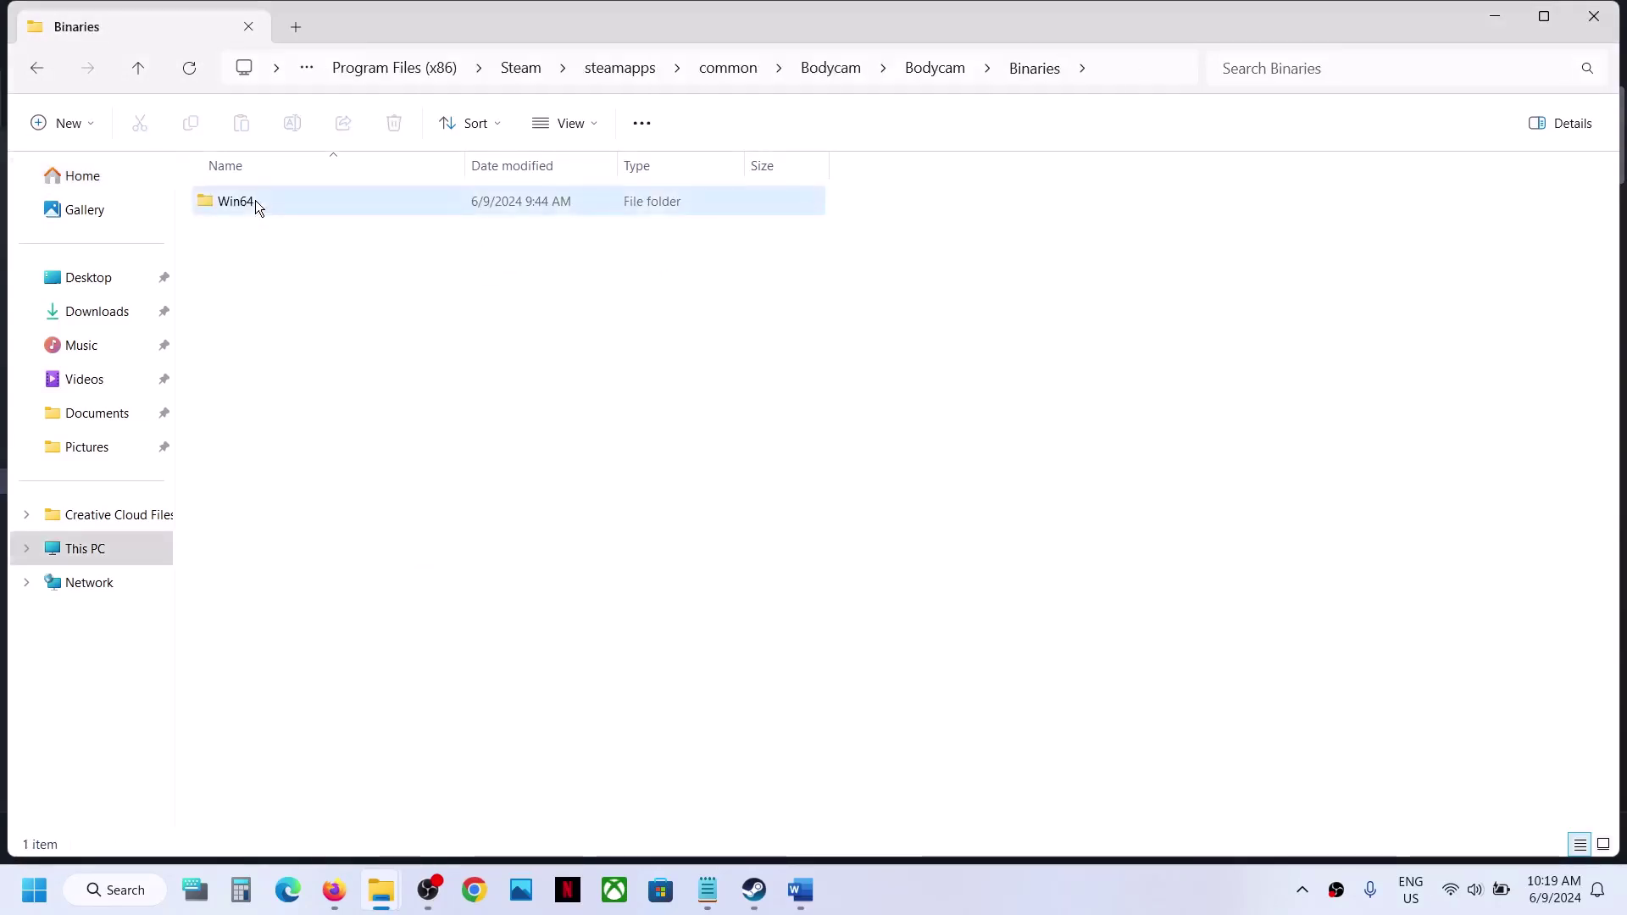
double_click(256, 201)
click(319, 238)
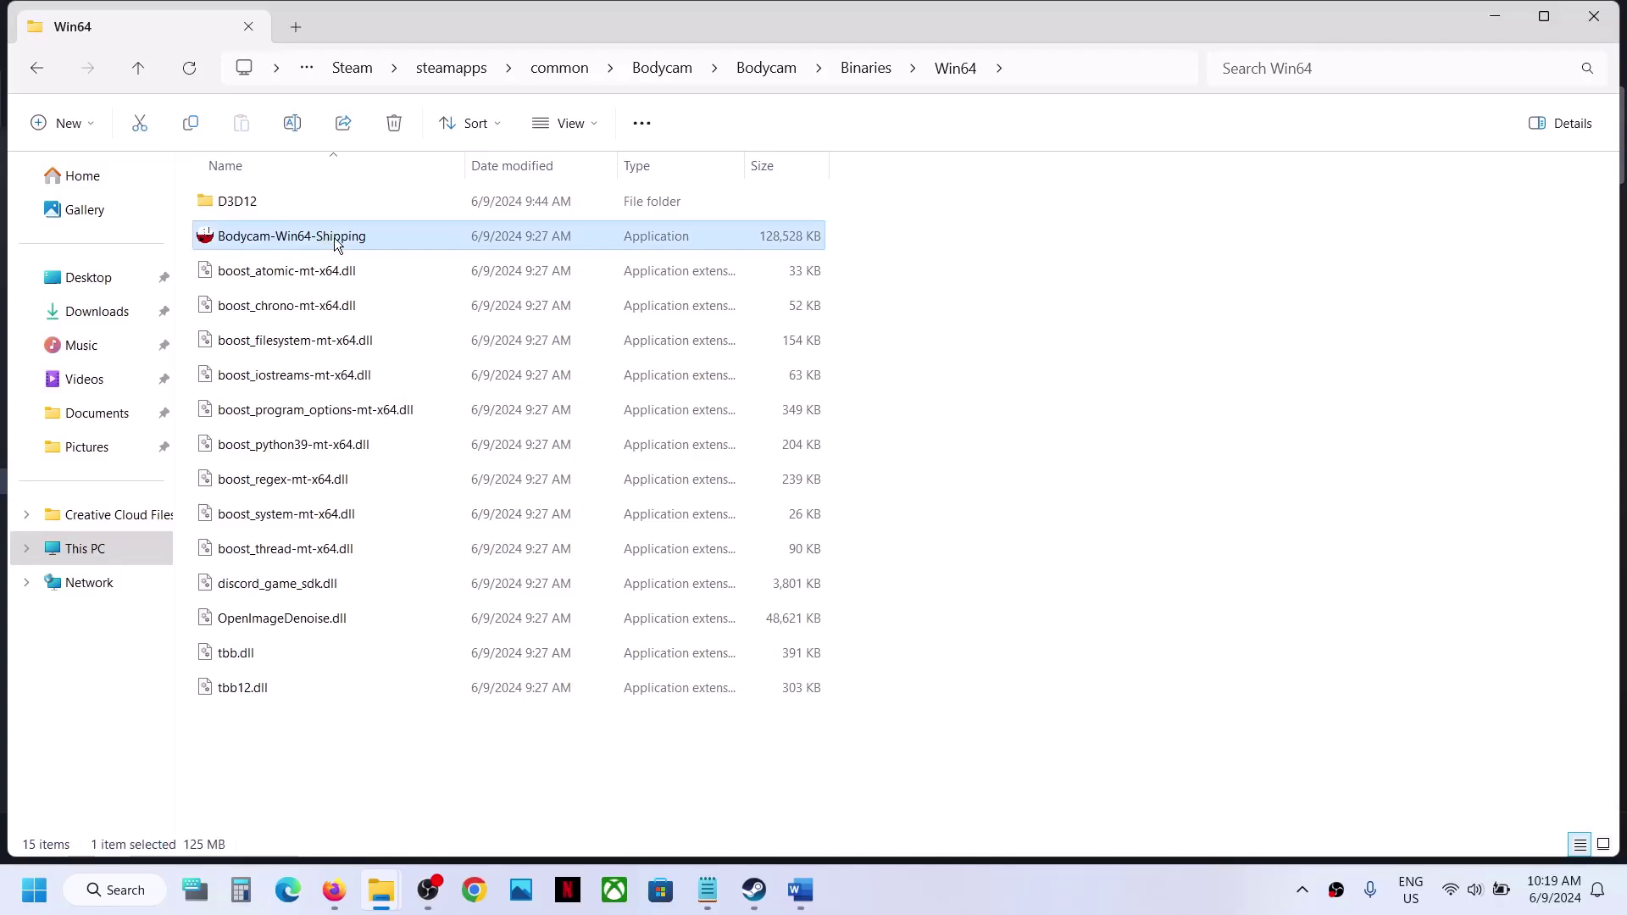
right_click(337, 244)
click(422, 531)
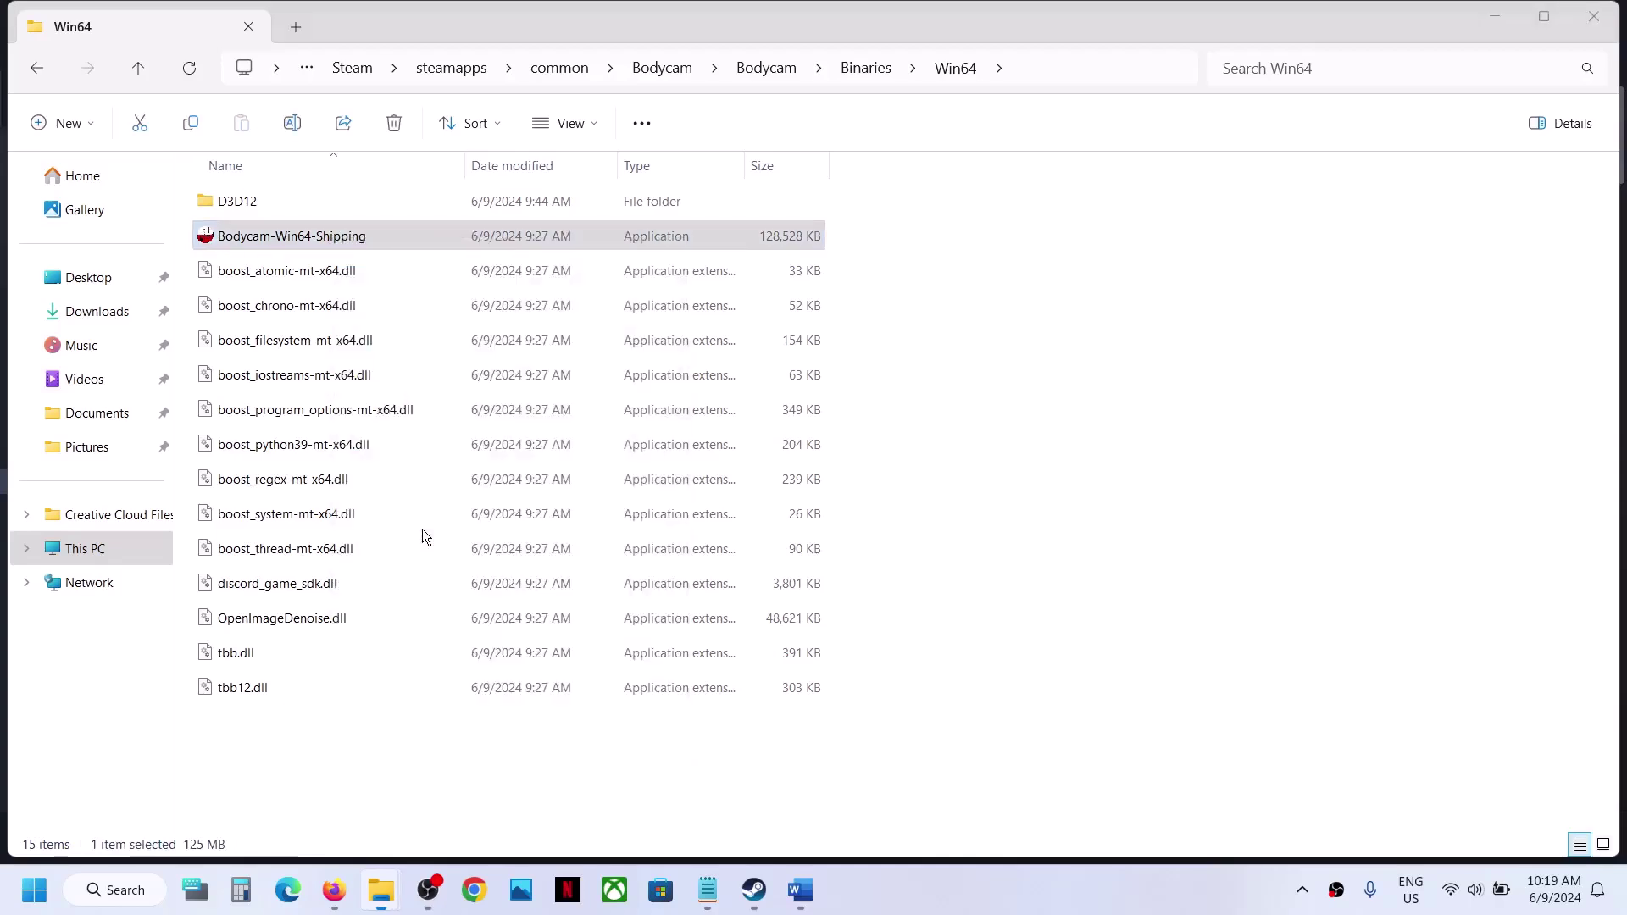
click(446, 293)
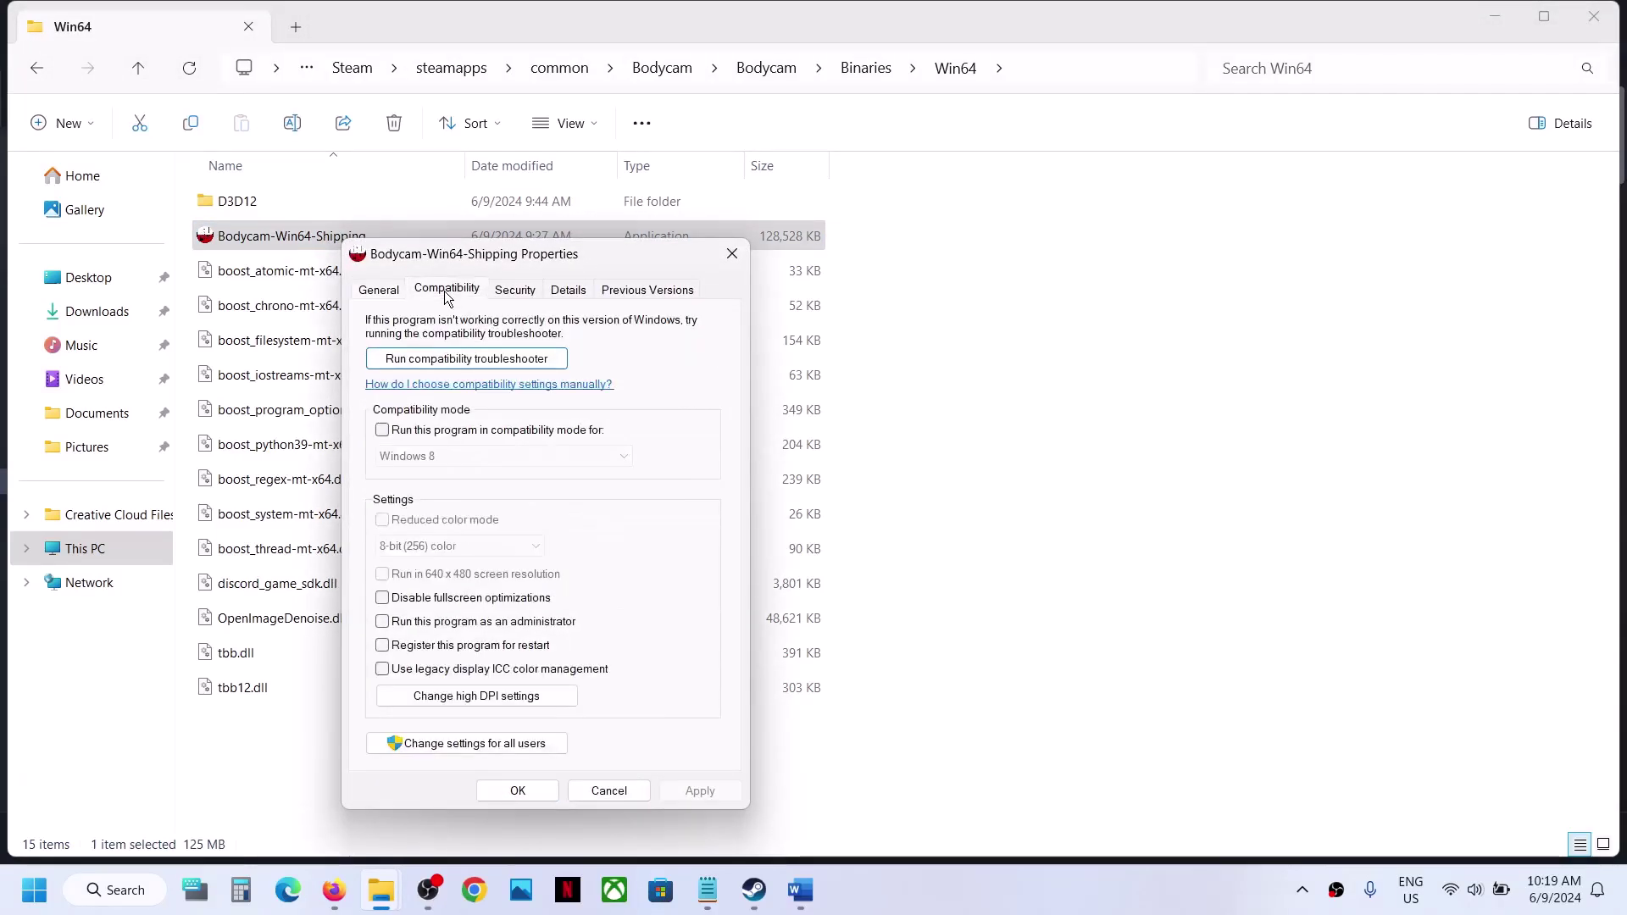
Set Bodycam-Win64-Shipping to run as an administrator and enable compatibility mode for Windows 8
click(383, 623)
click(382, 432)
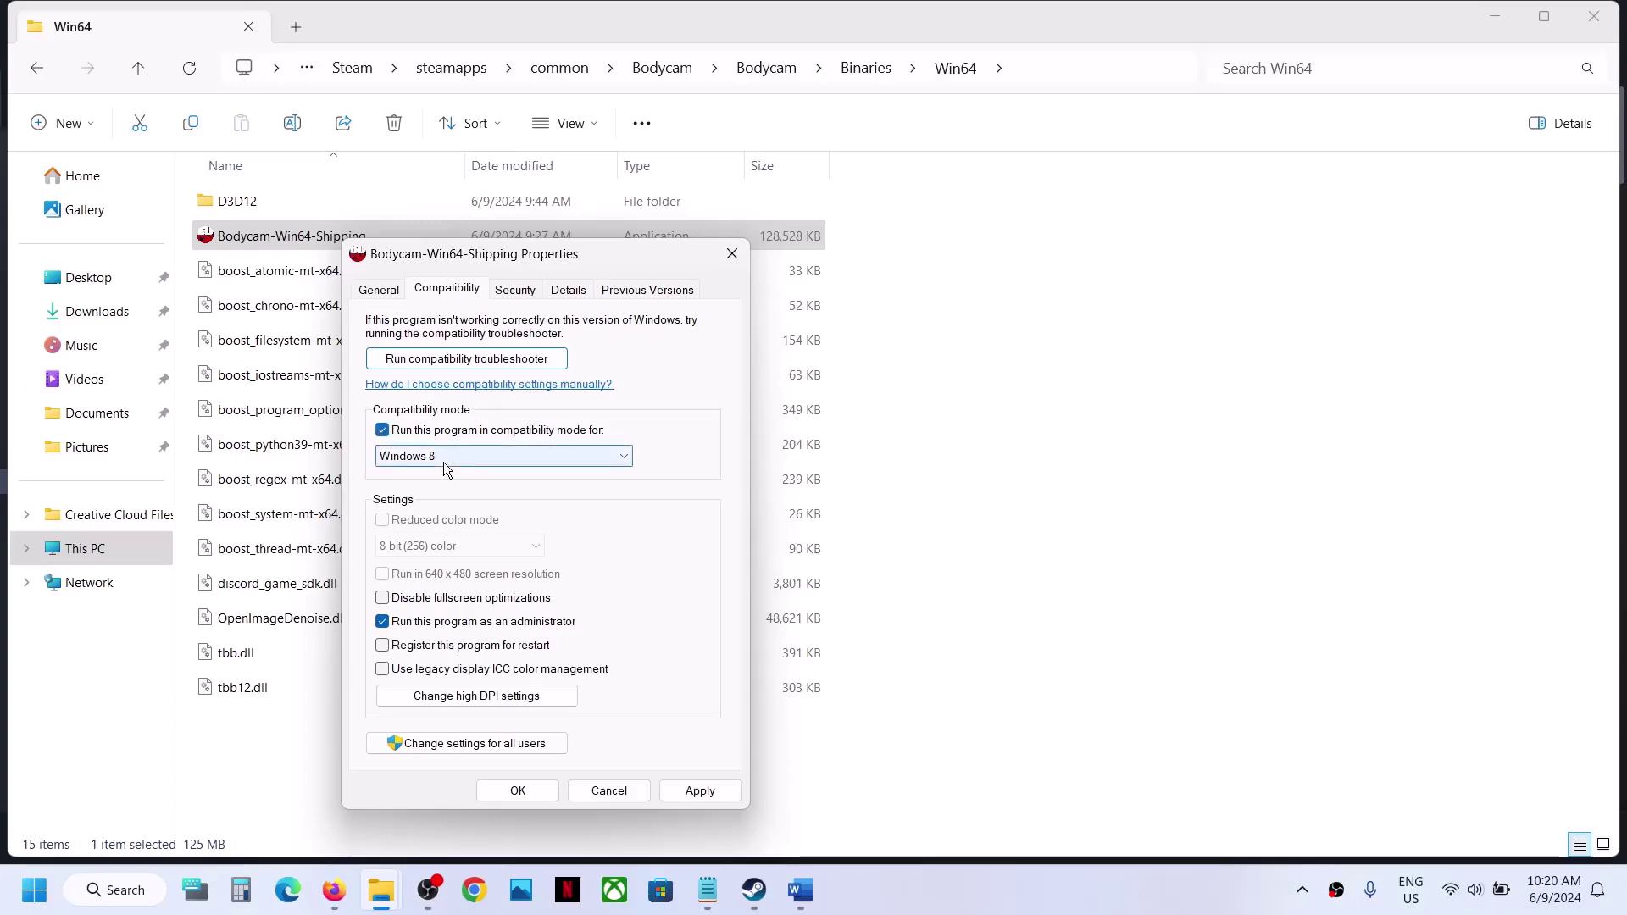
click(506, 781)
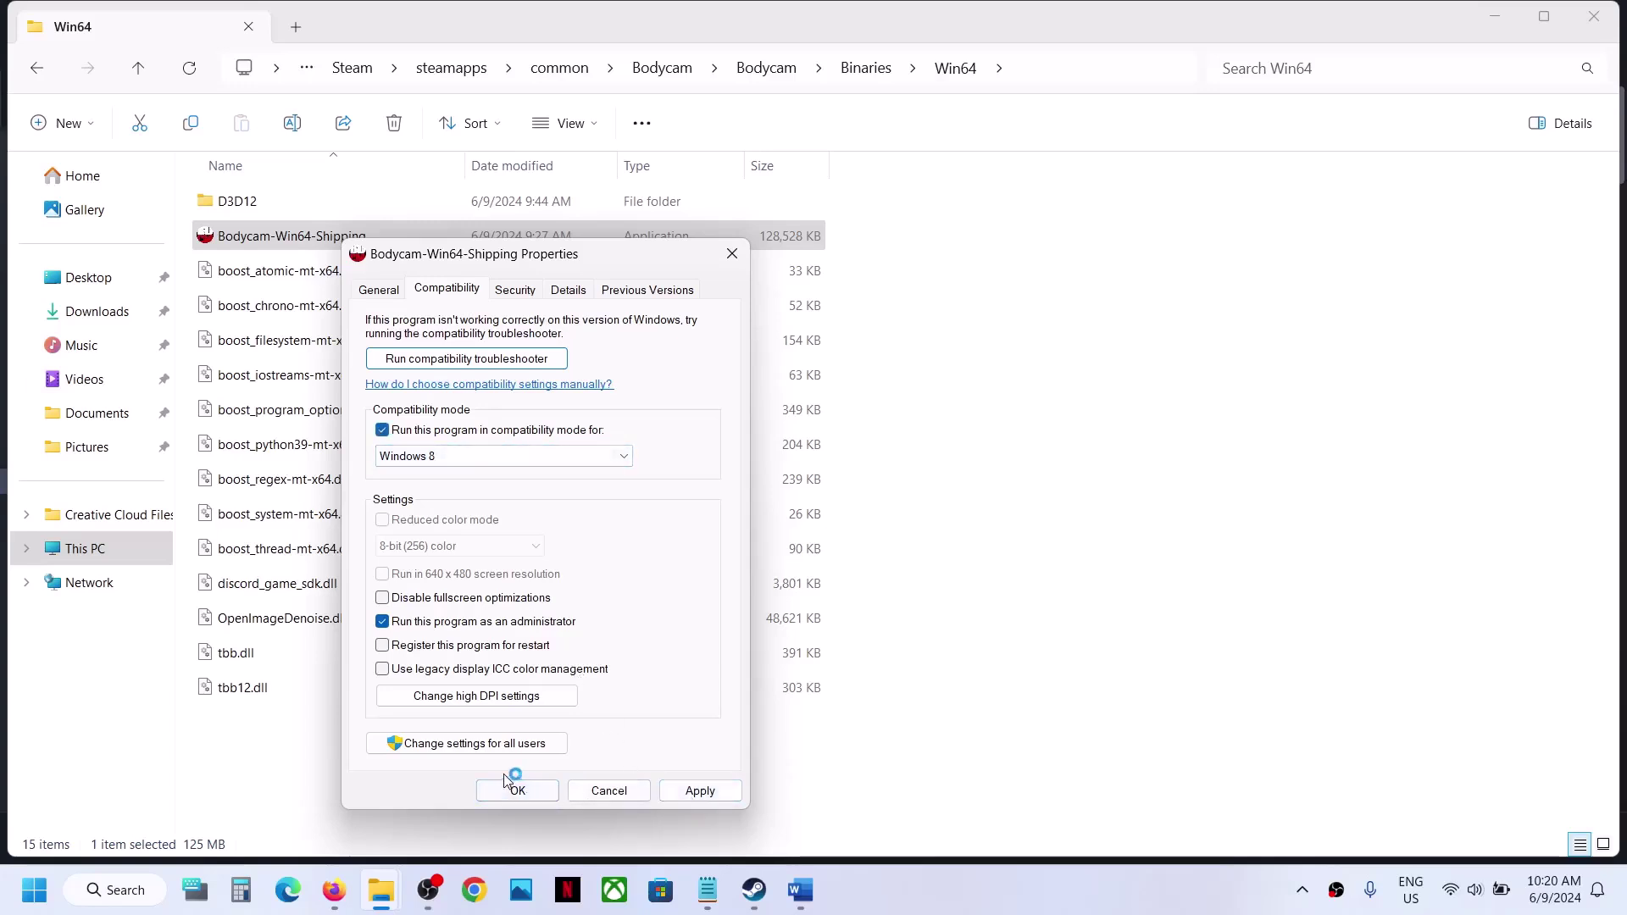
Switch the Bodycam-Win64-Shipping compatibility mode to Windows 7, disable fullscreen optimizations, and apply and close the properties
click(460, 447)
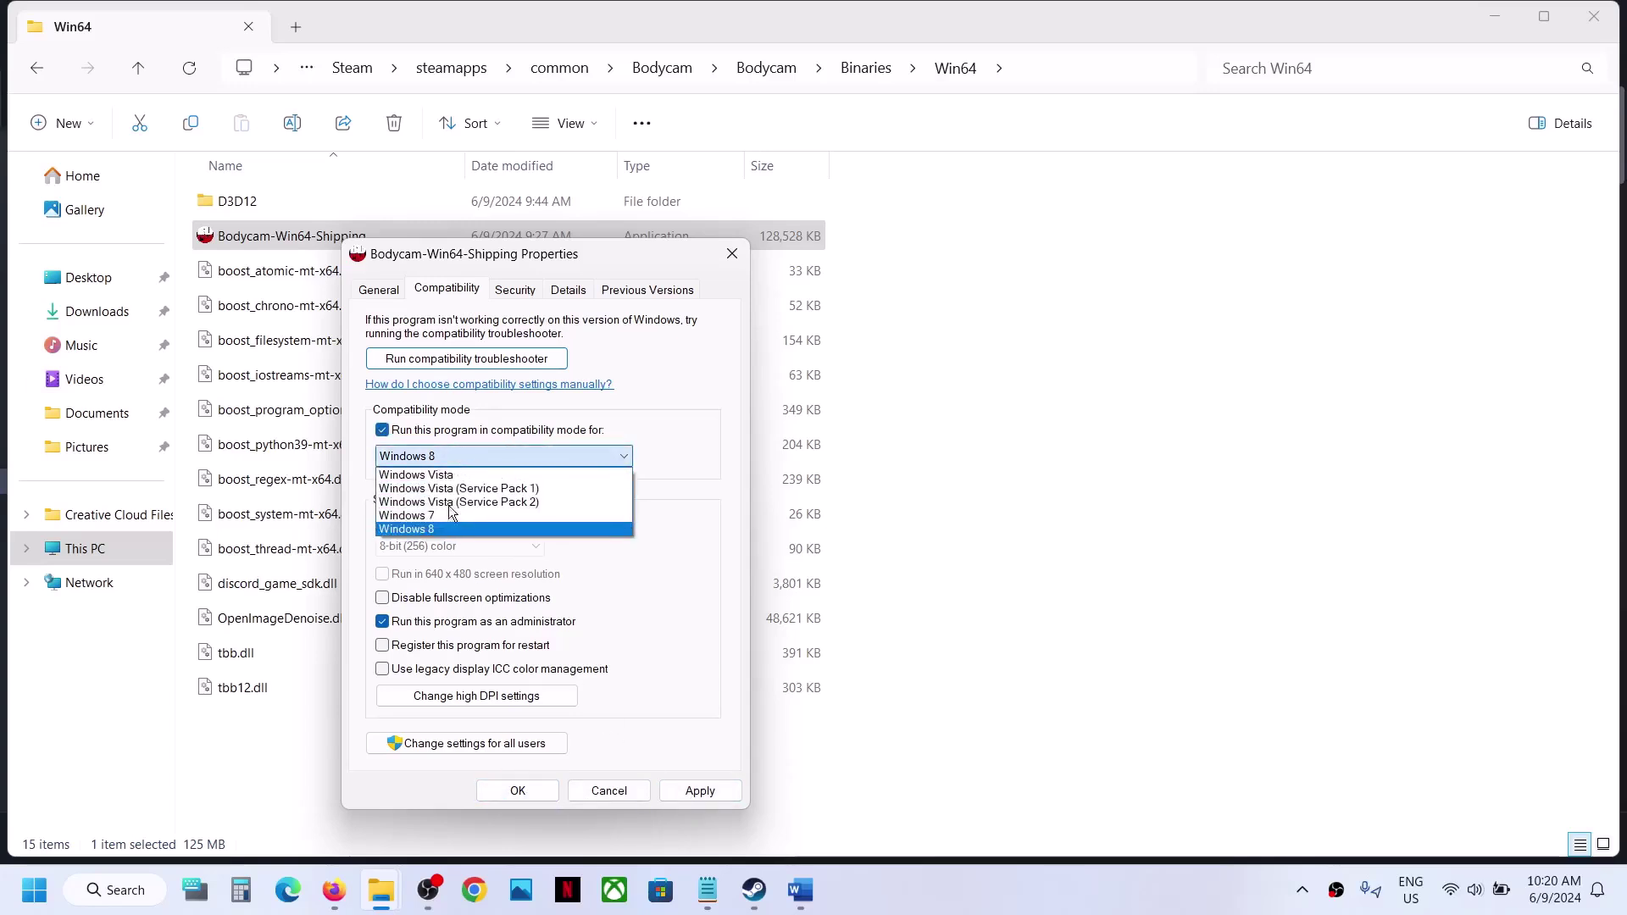
click(443, 512)
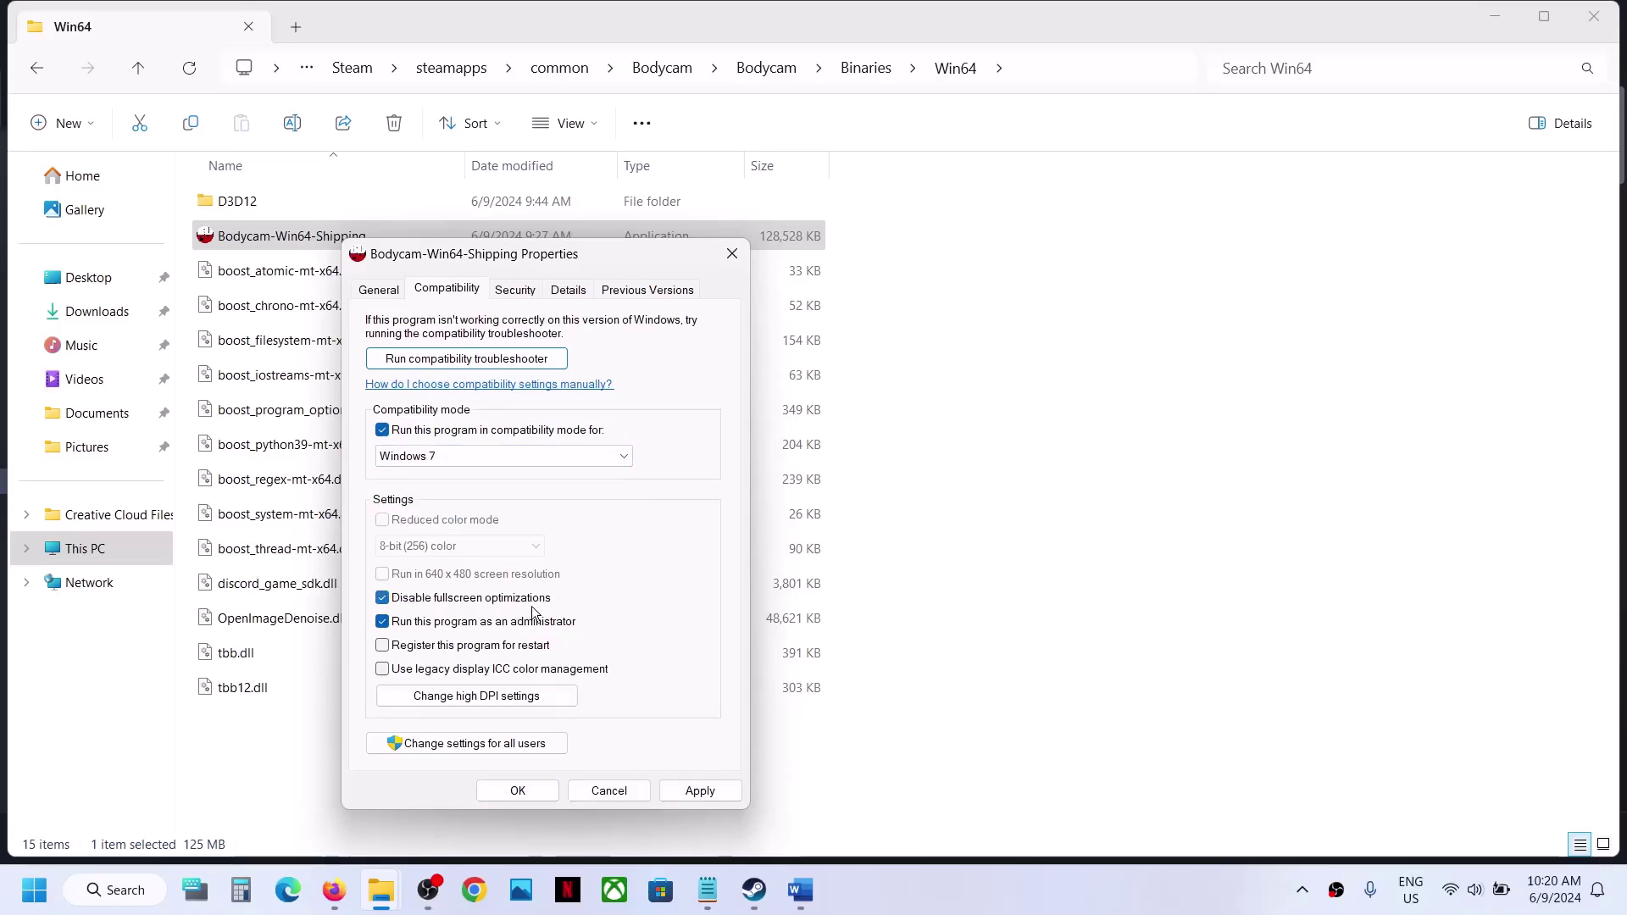
click(704, 796)
click(539, 796)
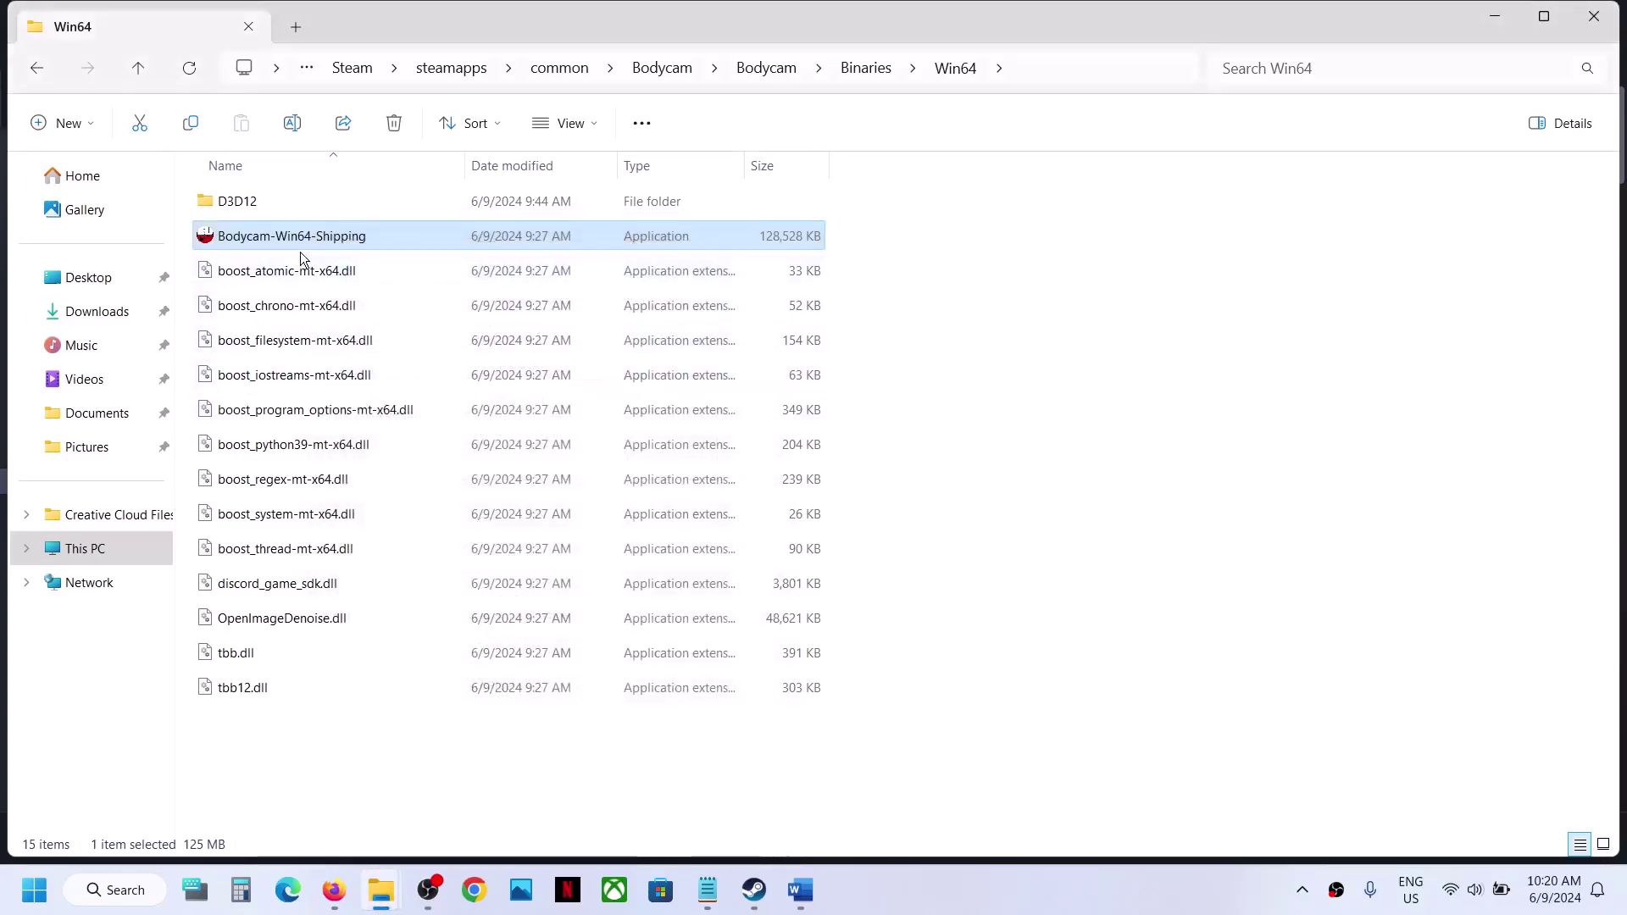
Turn off compatibility mode, disabled fullscreen optimizations and administrator mode for Bodycam-Win64-Shipping, then apply and close its properties
right_click(300, 242)
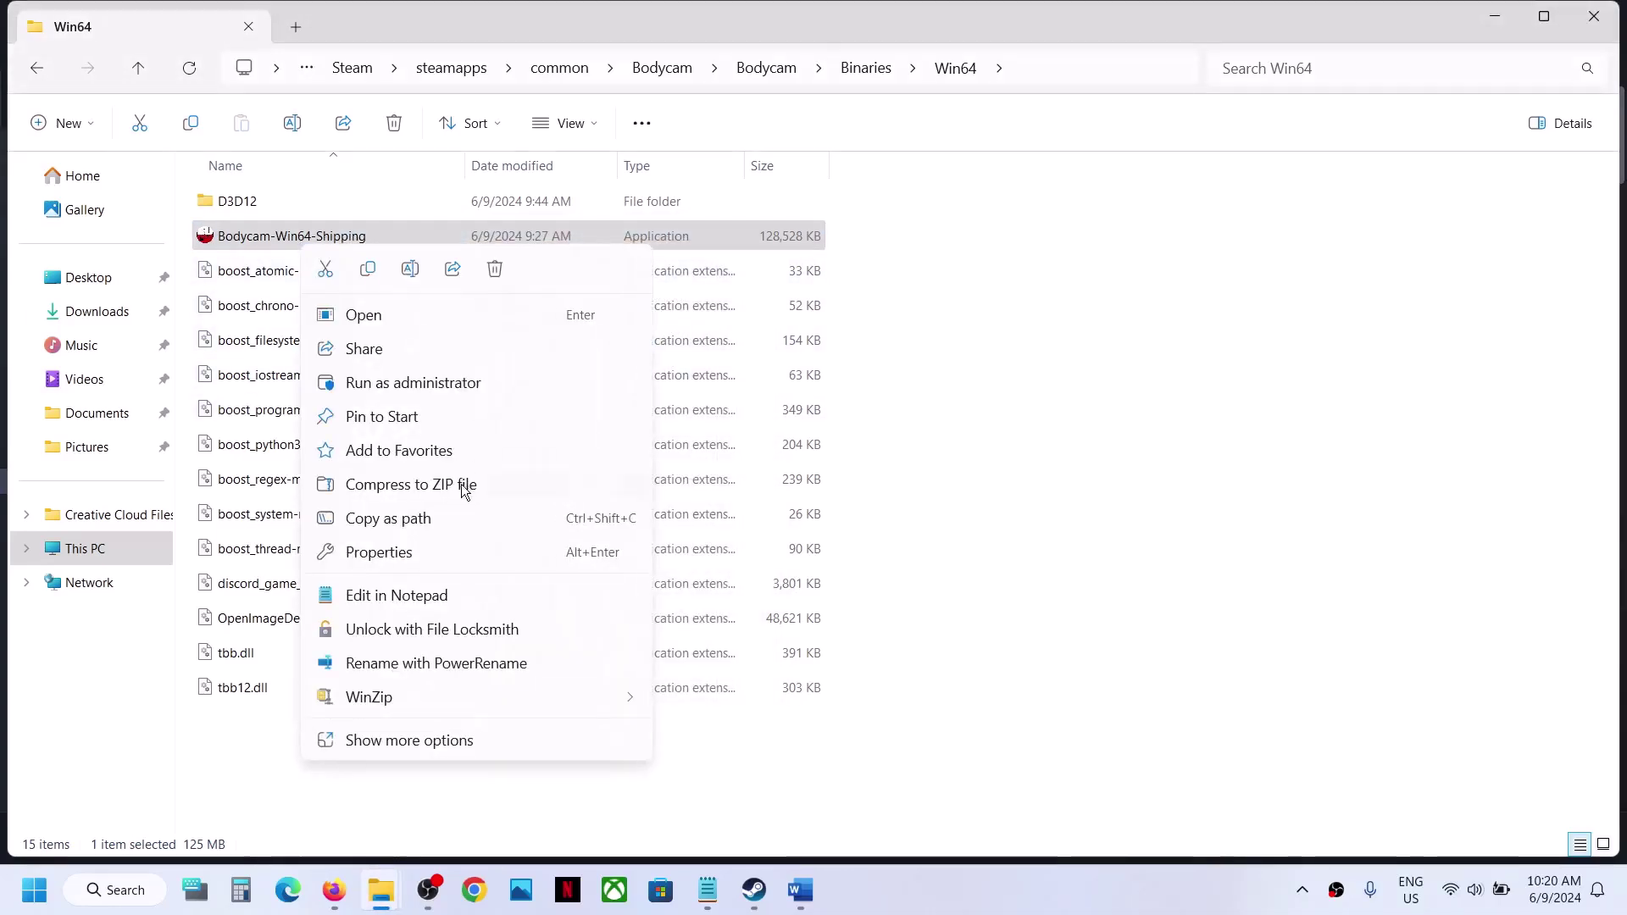
click(409, 547)
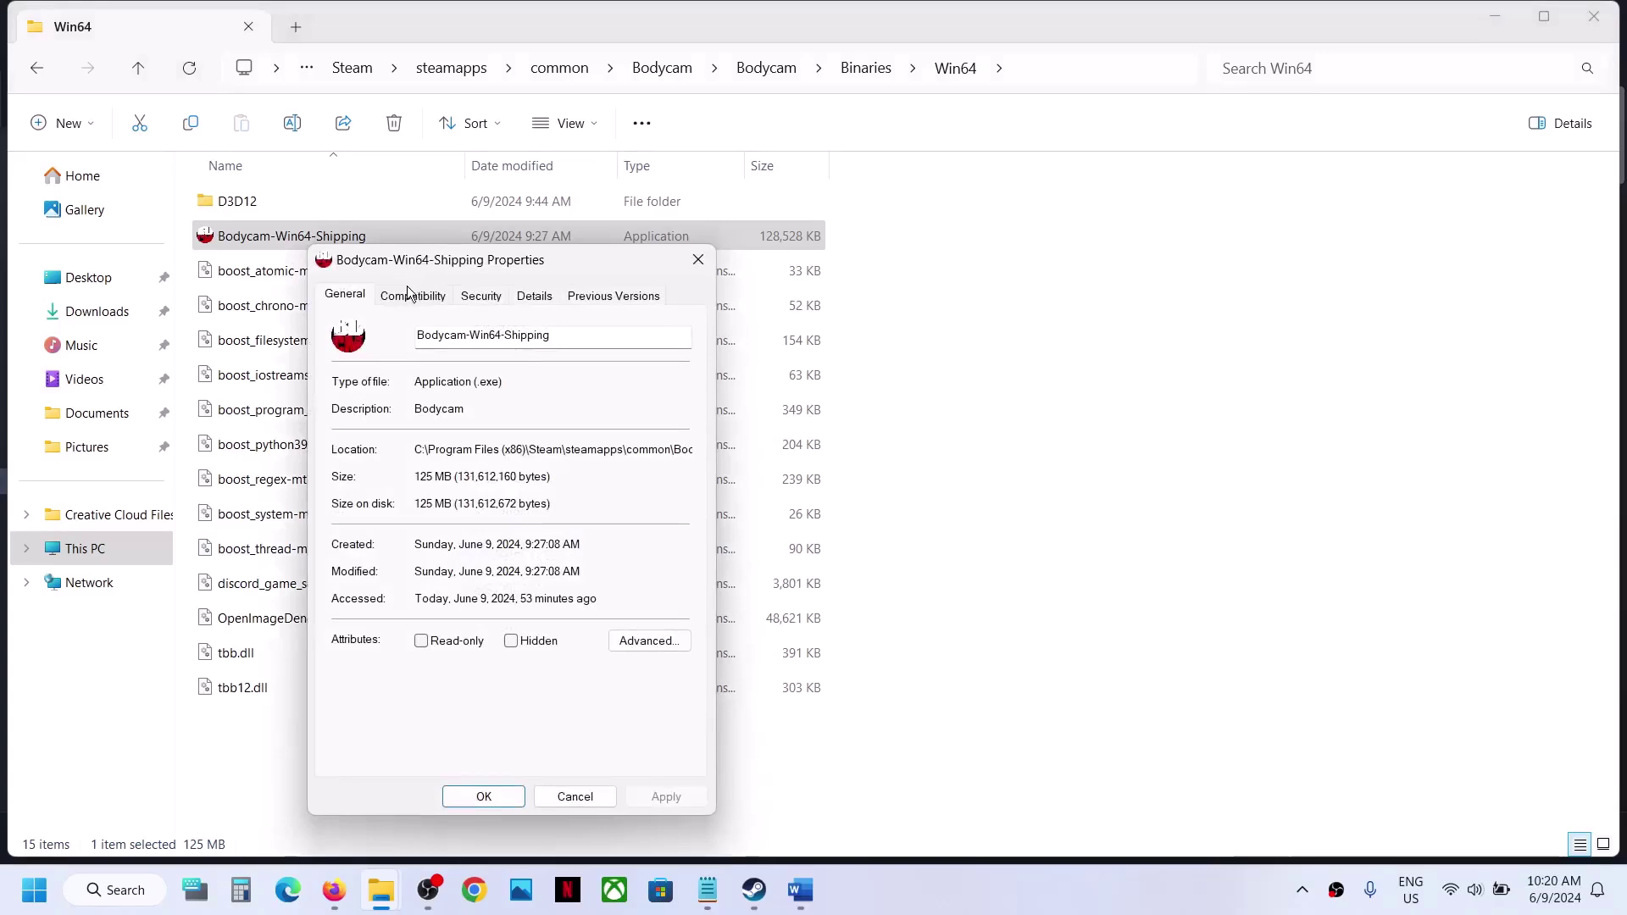
click(411, 293)
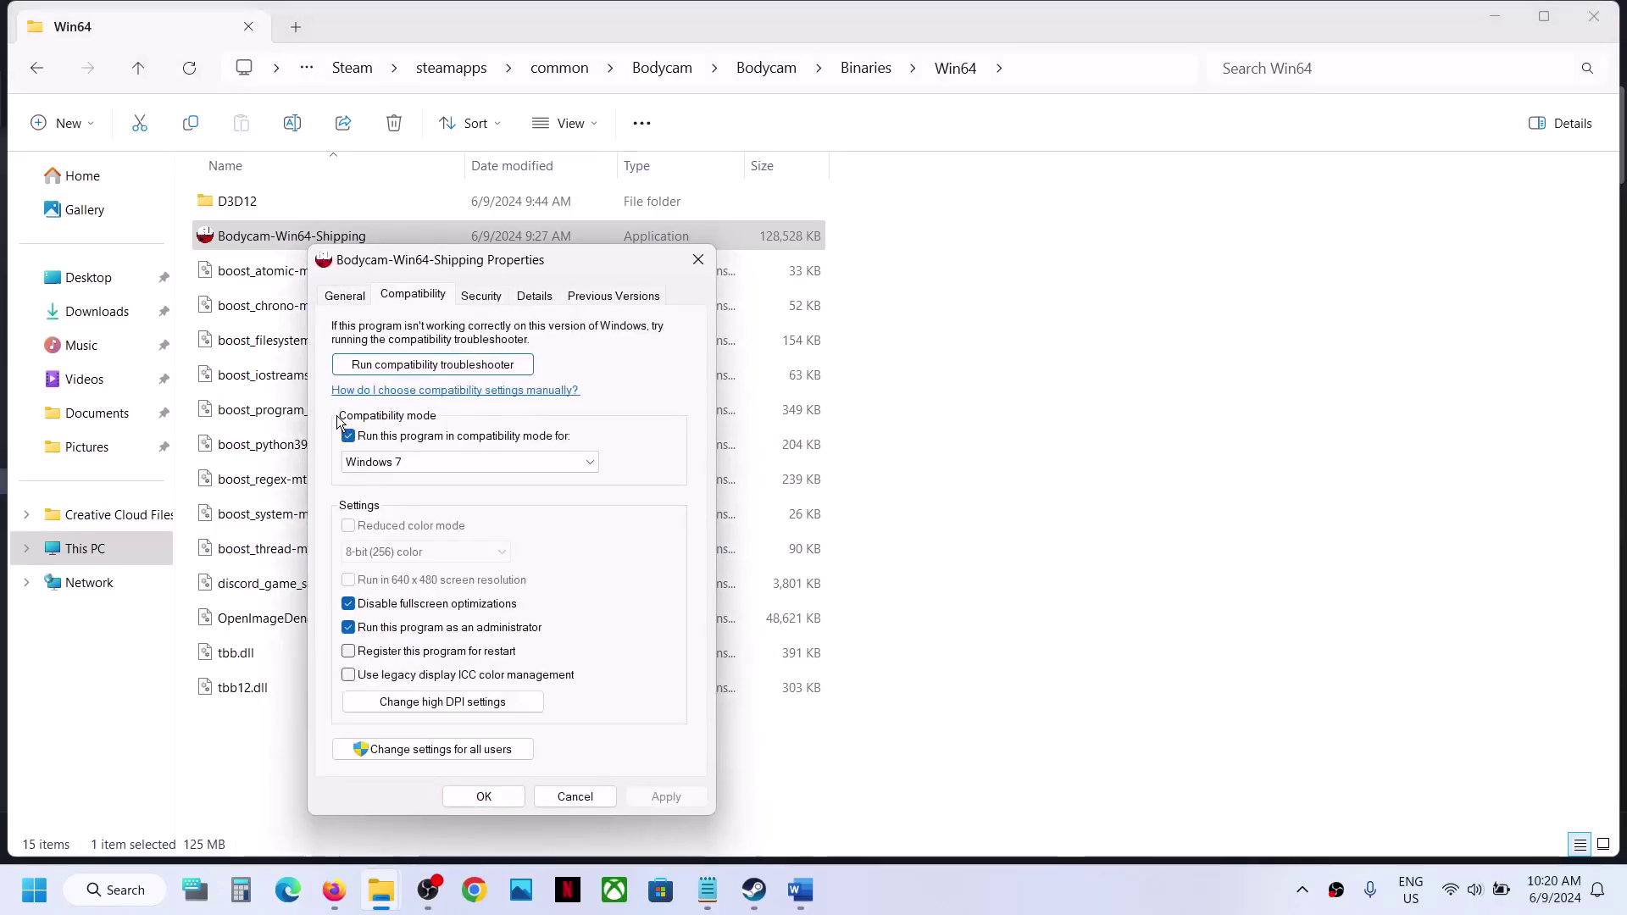
click(349, 437)
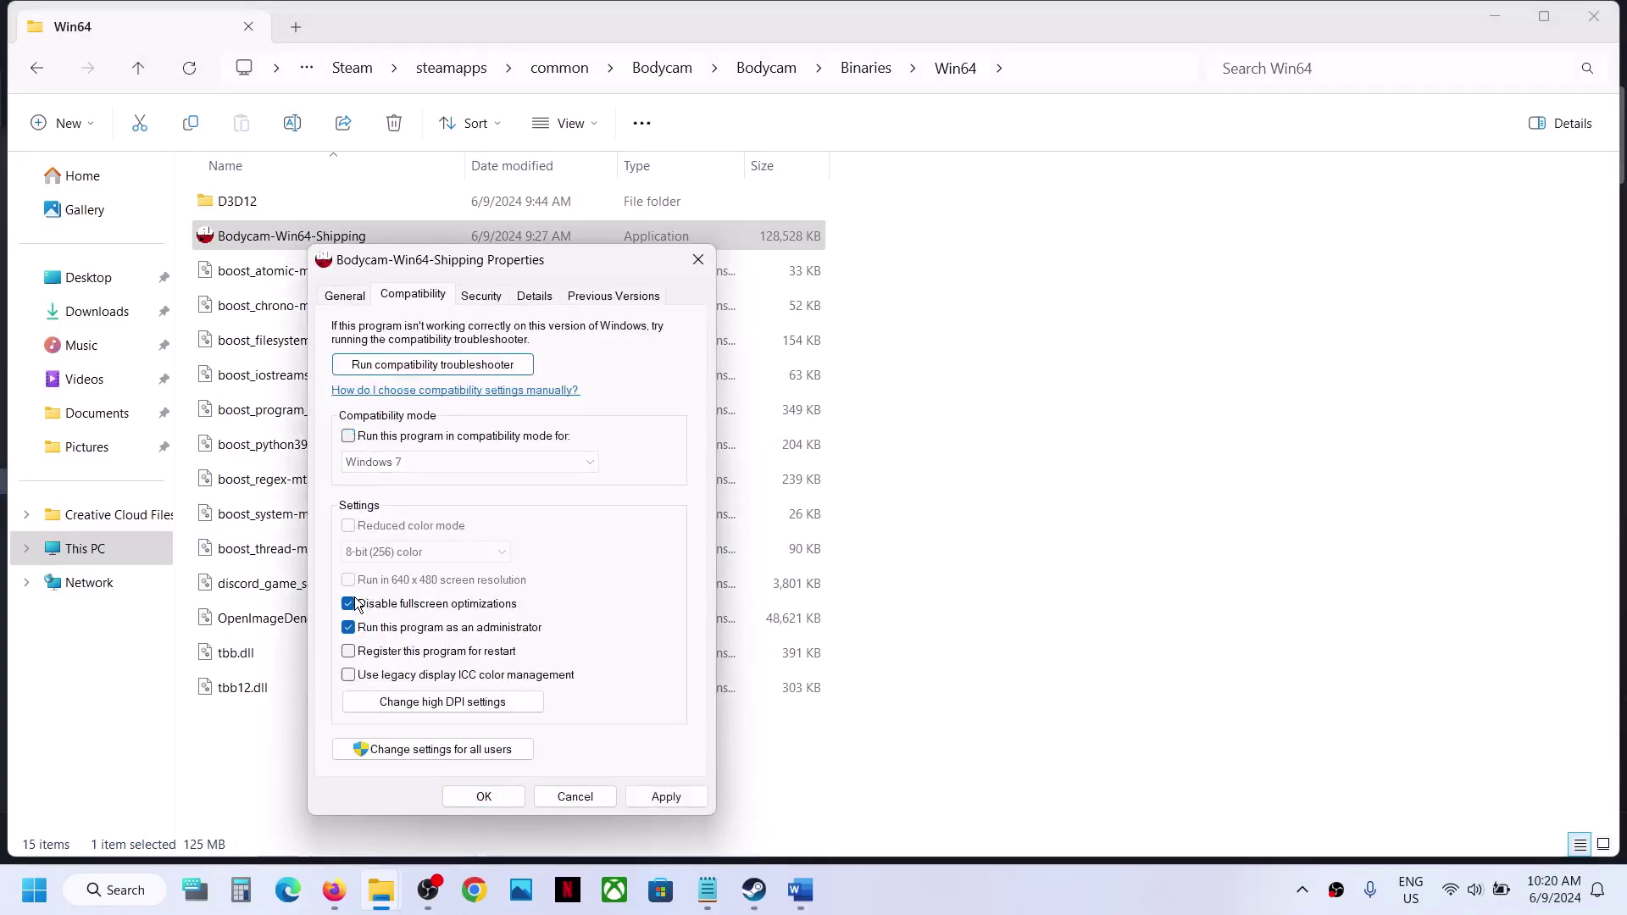
click(349, 604)
click(349, 628)
click(649, 793)
click(502, 803)
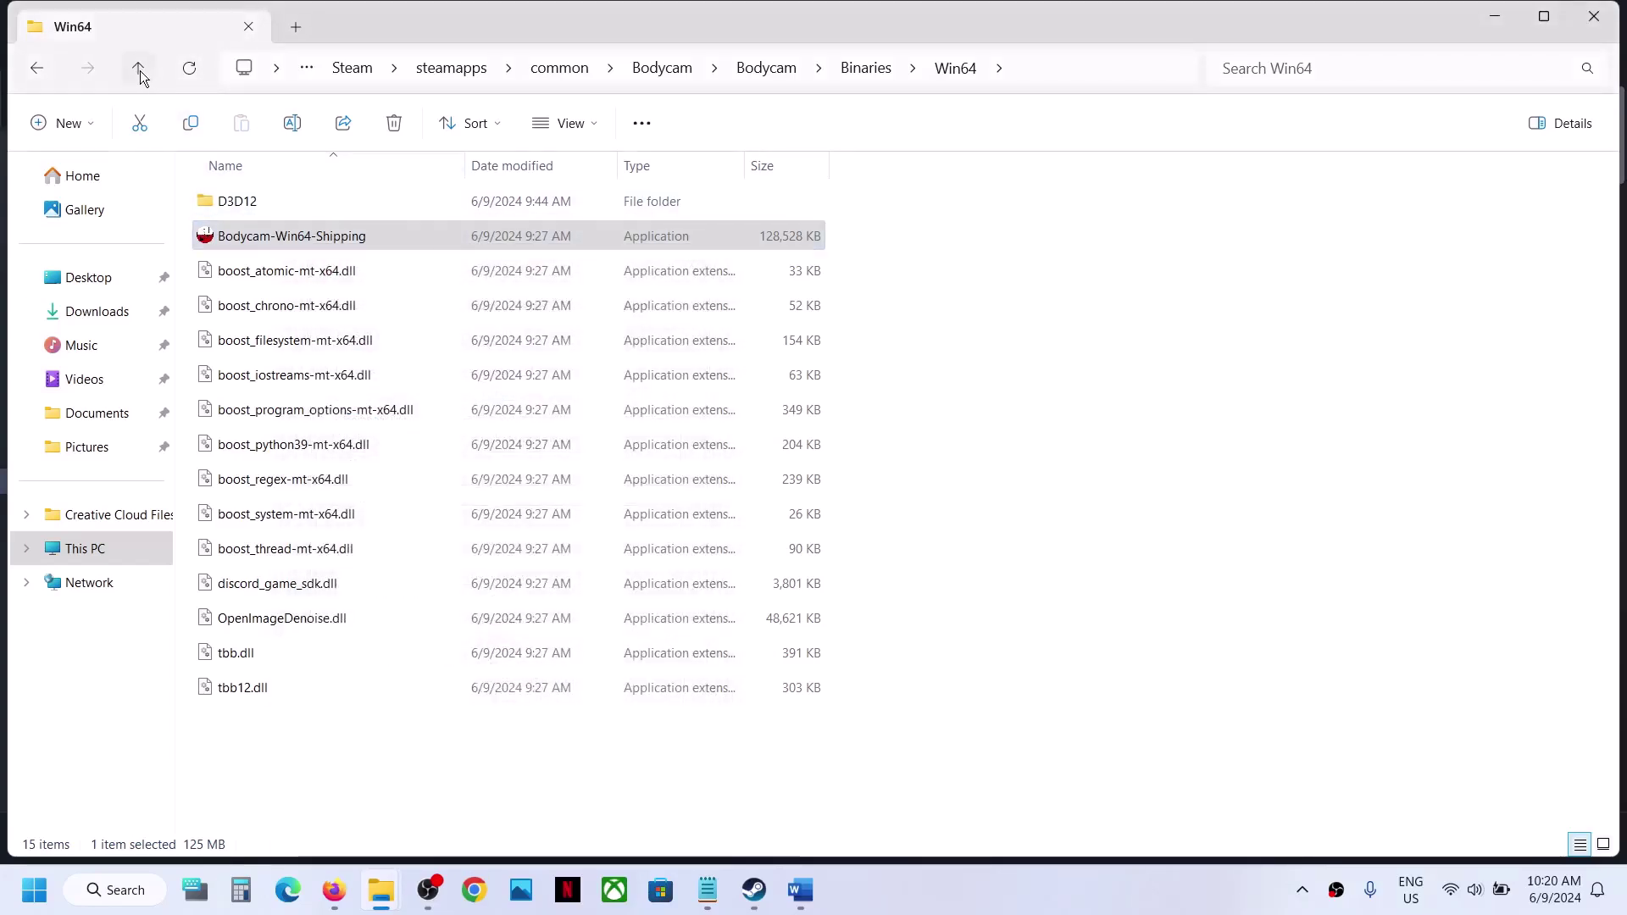
In the main Bodycam installation folder, clear the Bodycam application's compatibility mode, fullscreen optimization and administrator options and apply the change
click(138, 68)
click(138, 68)
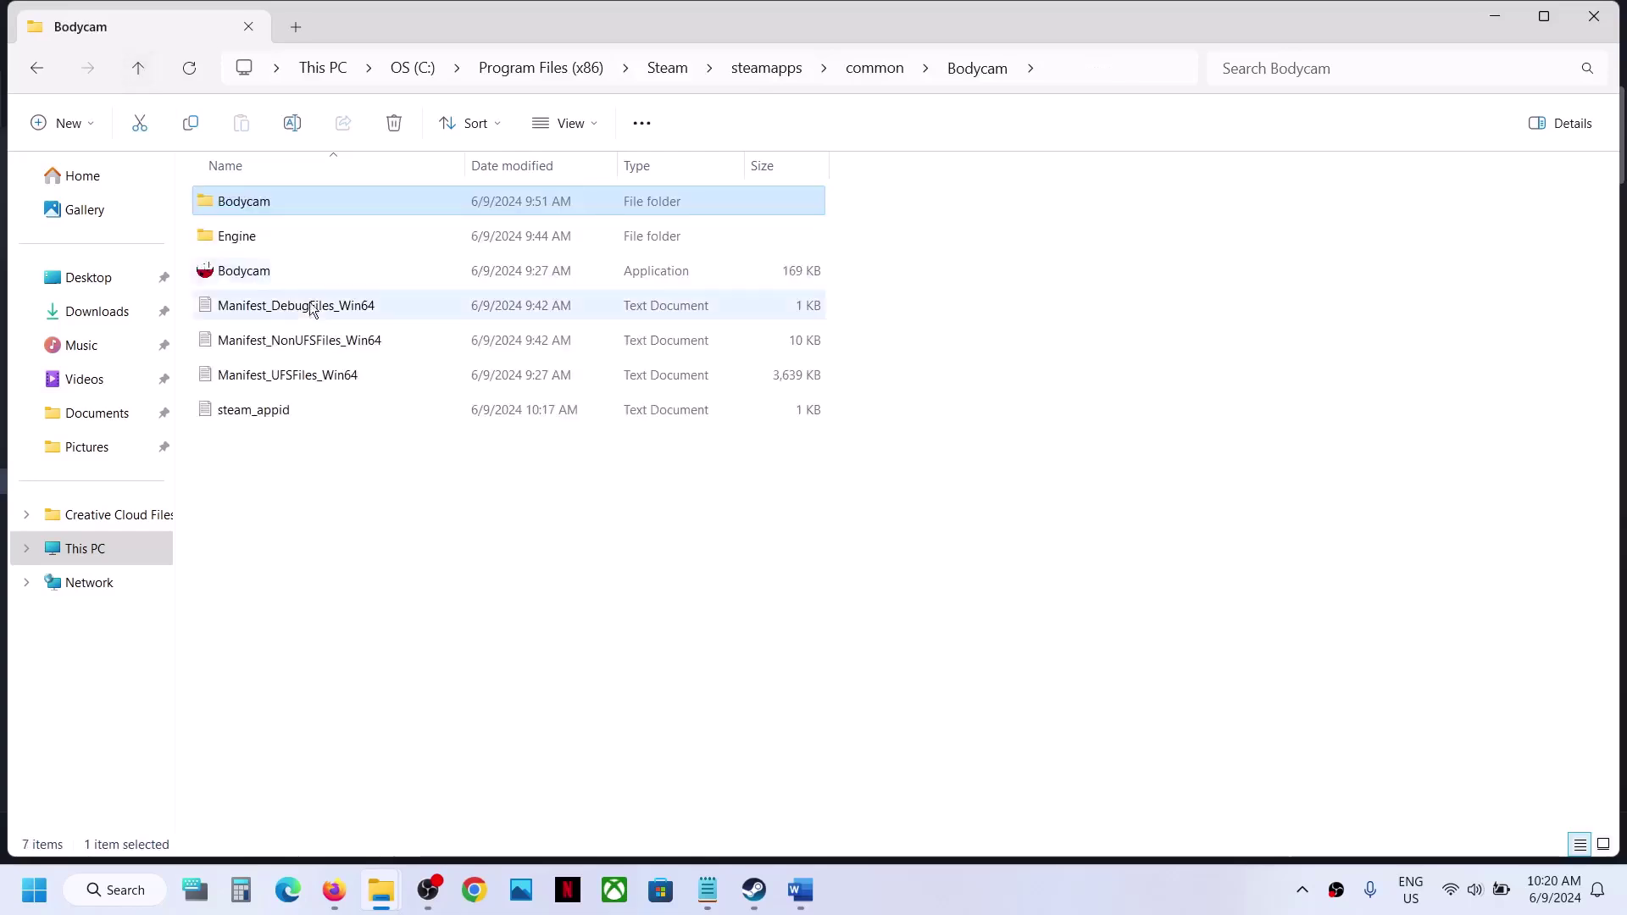
click(266, 273)
right_click(265, 273)
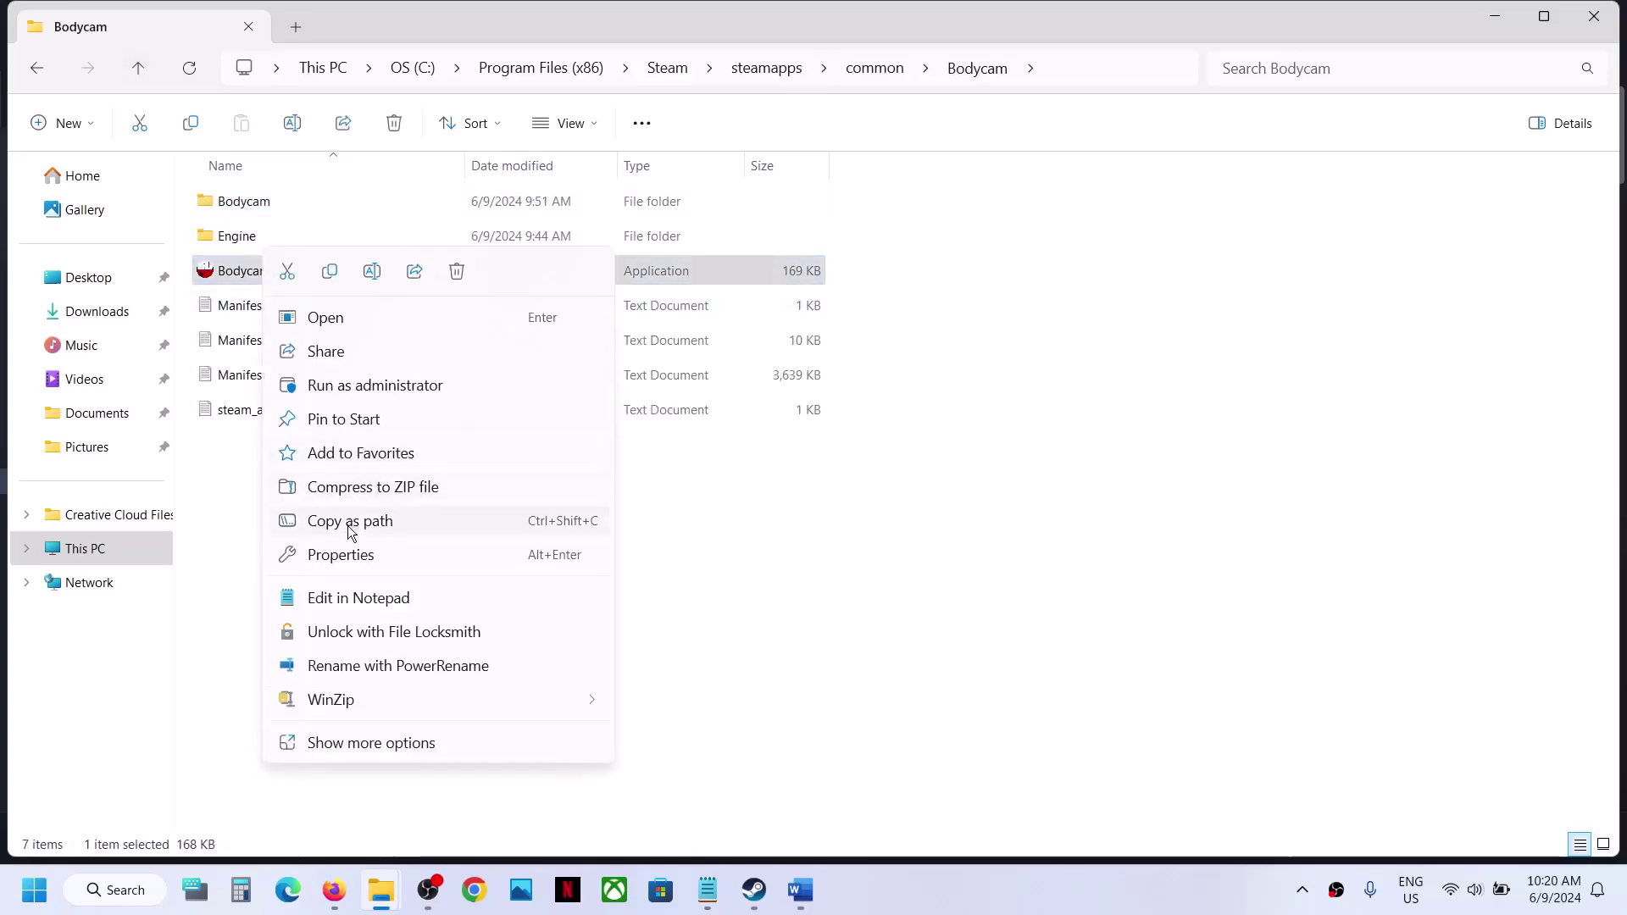
click(343, 555)
click(392, 325)
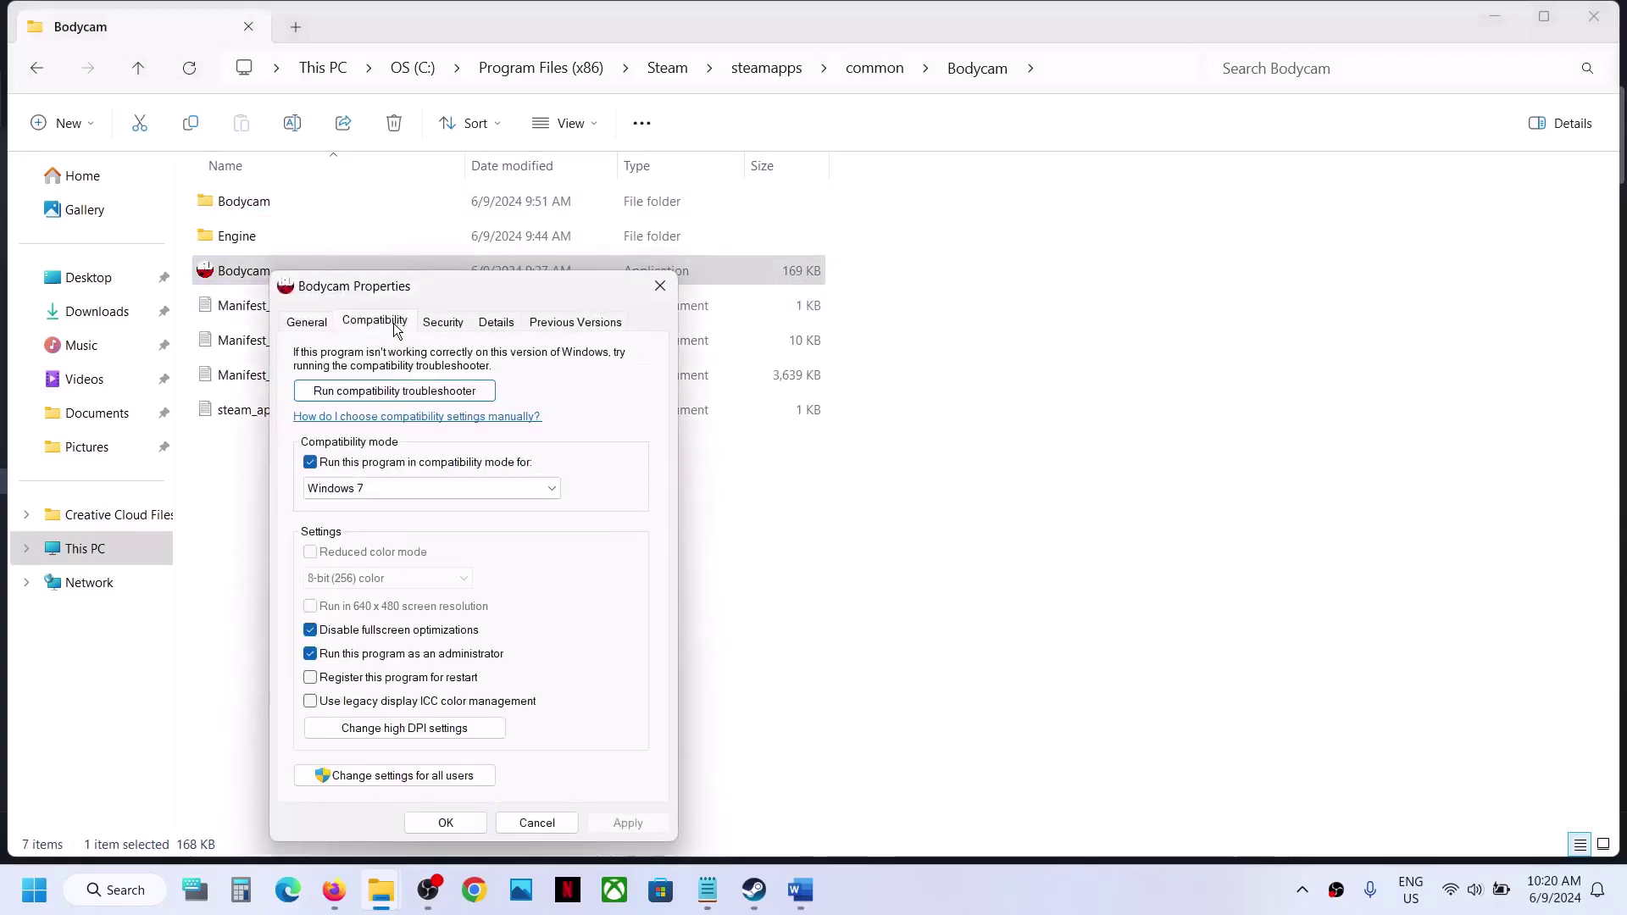
click(312, 464)
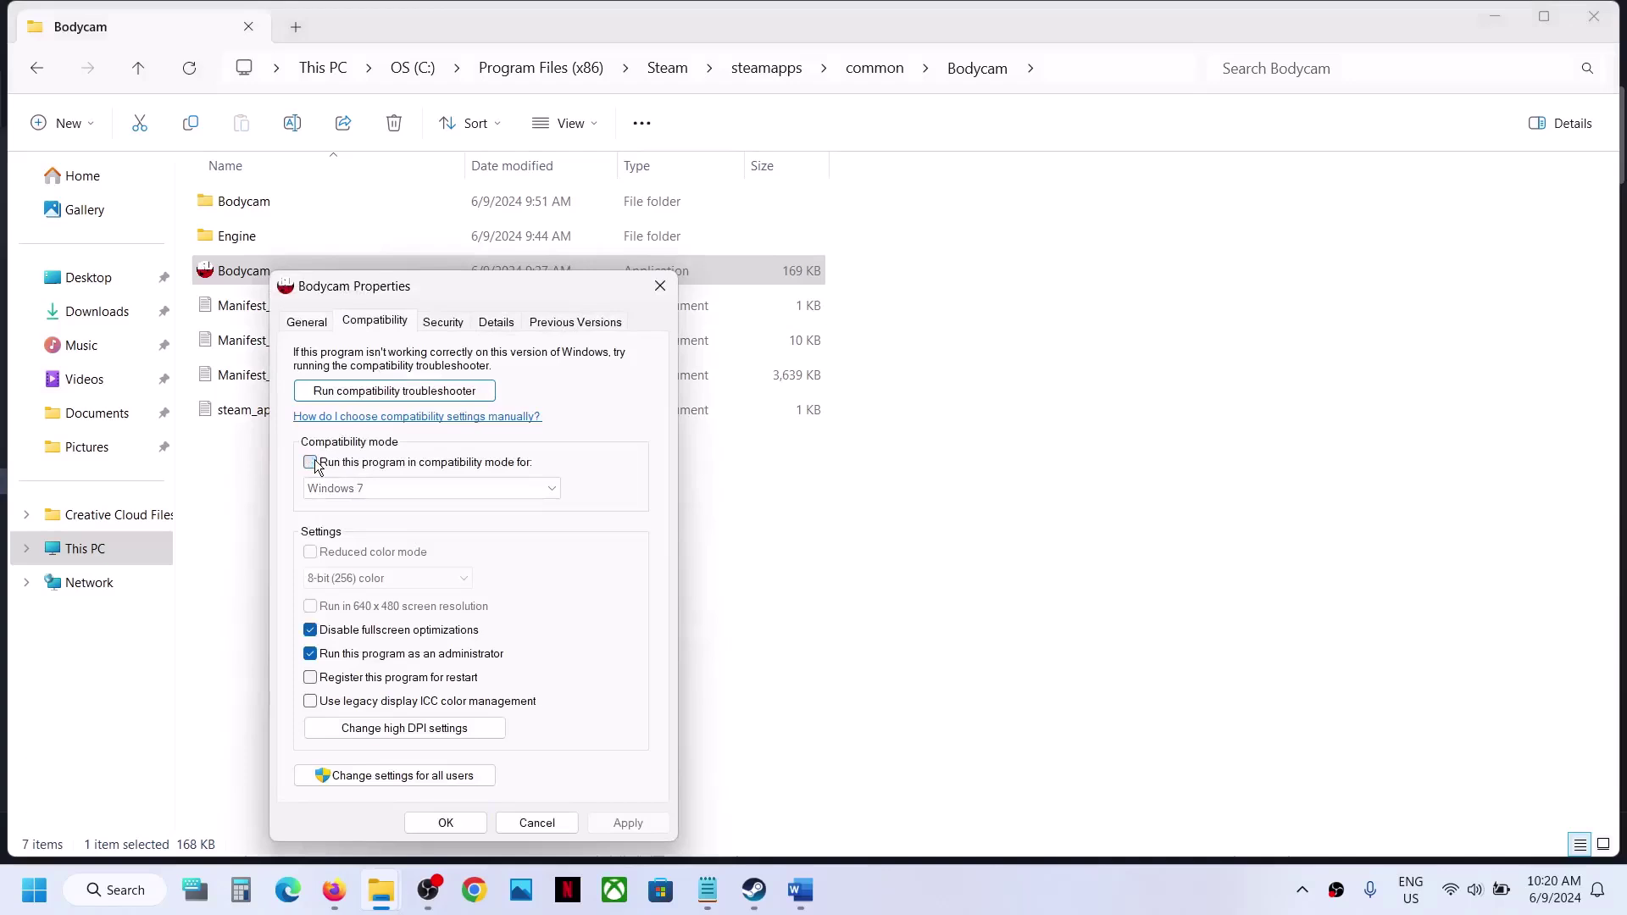
click(312, 631)
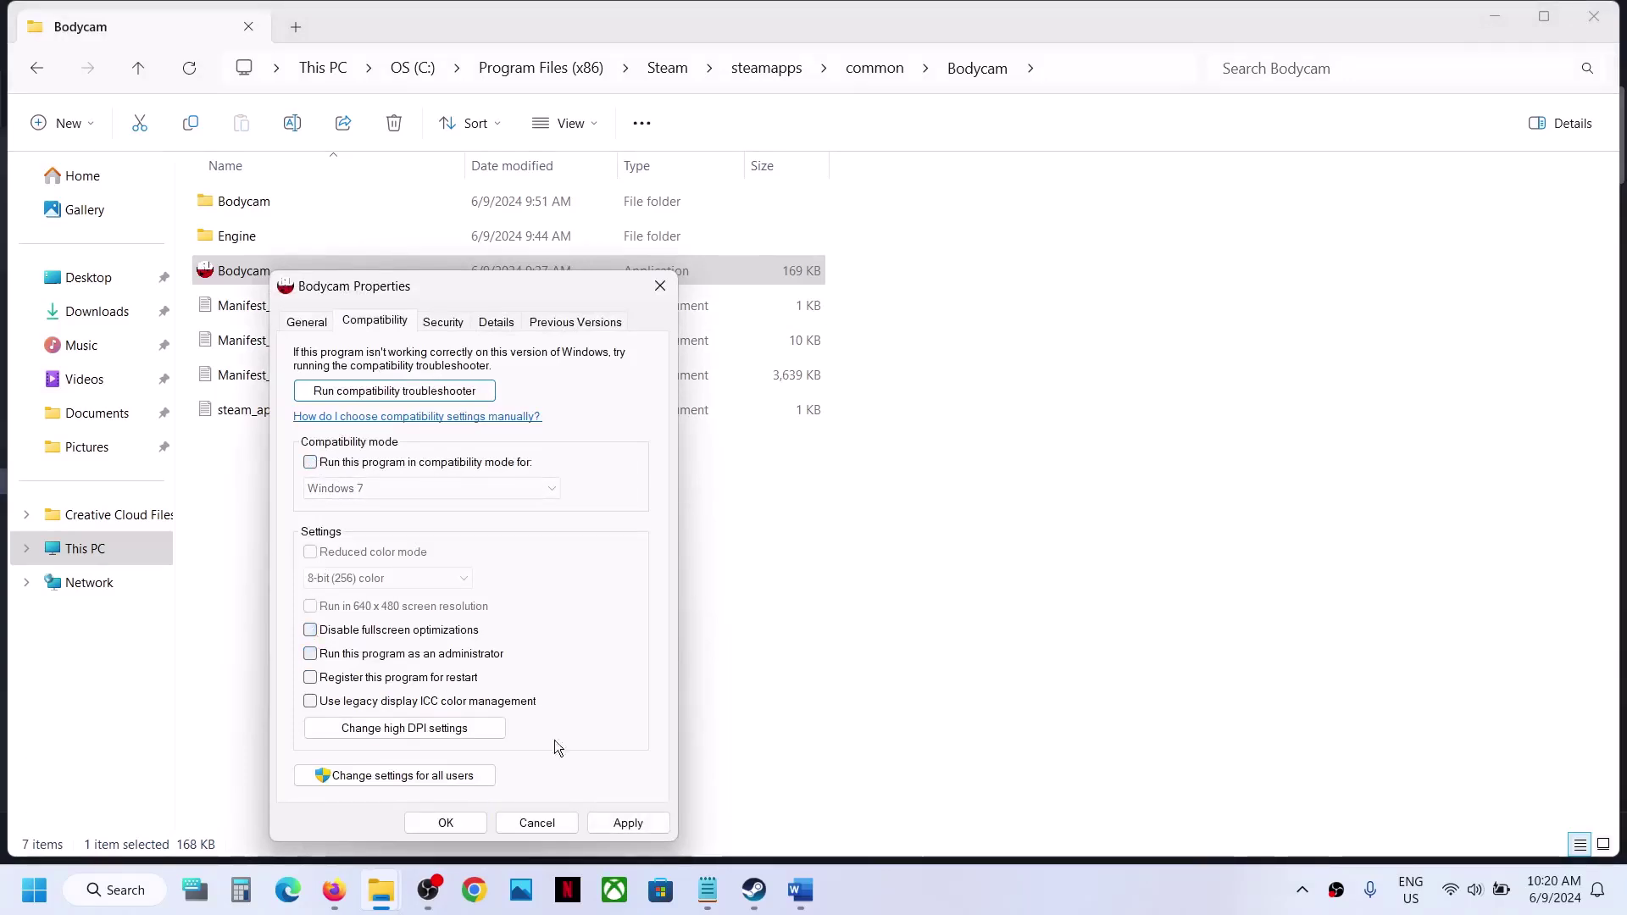
click(623, 822)
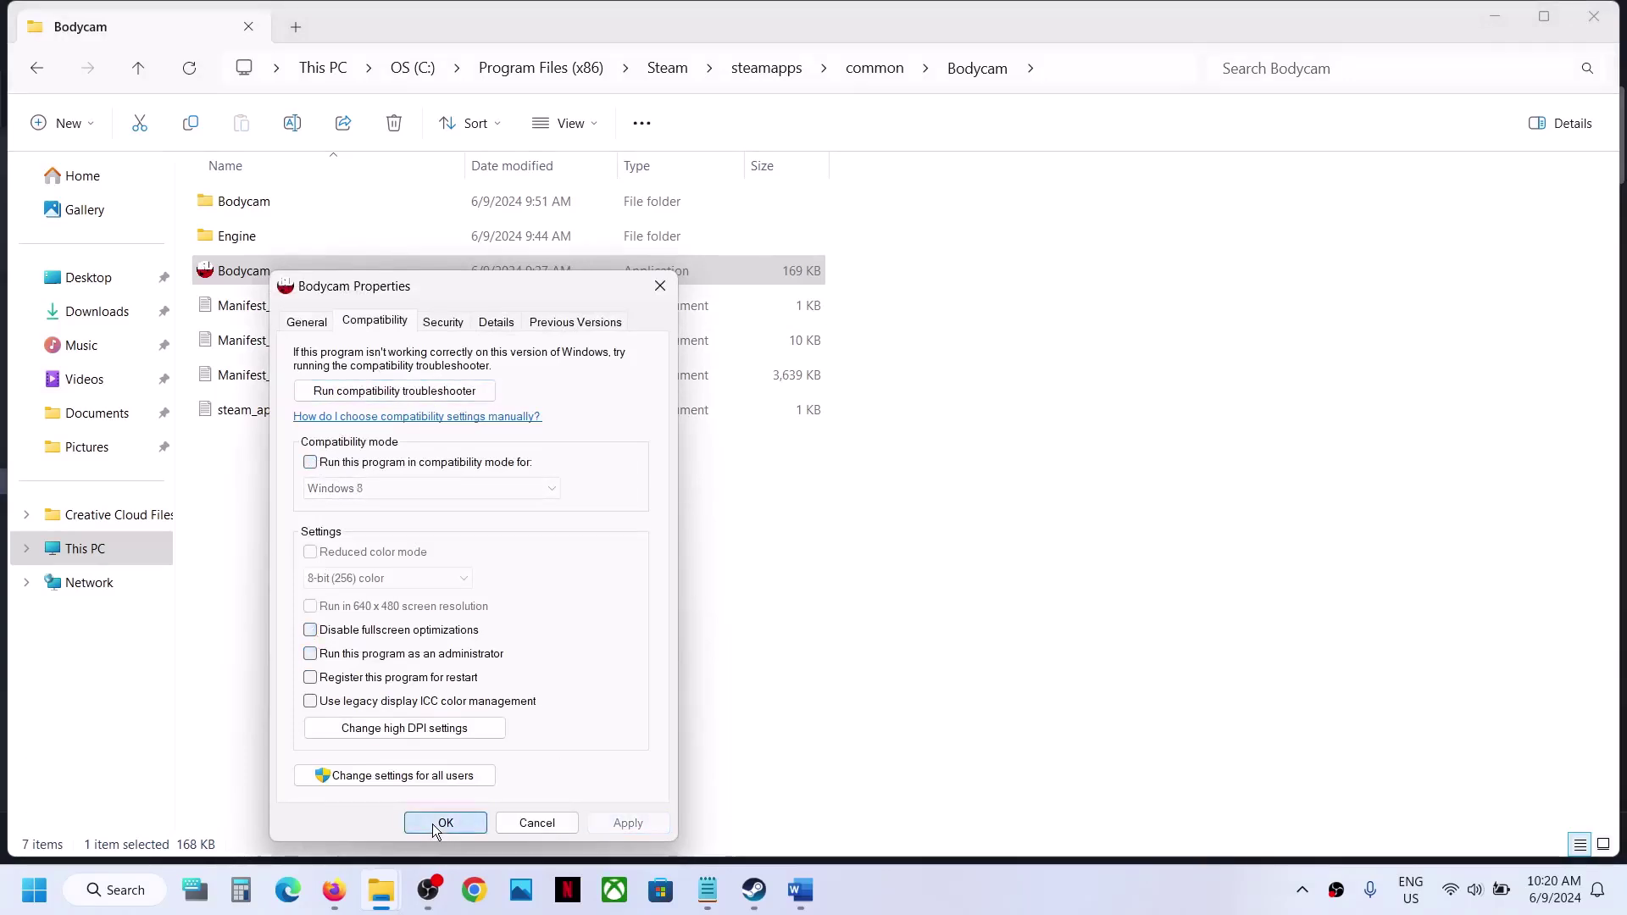
click(440, 822)
Switch to the Word document and read Step 6 about allowing the game exe through Windows Security or third-party antivirus programs
click(801, 890)
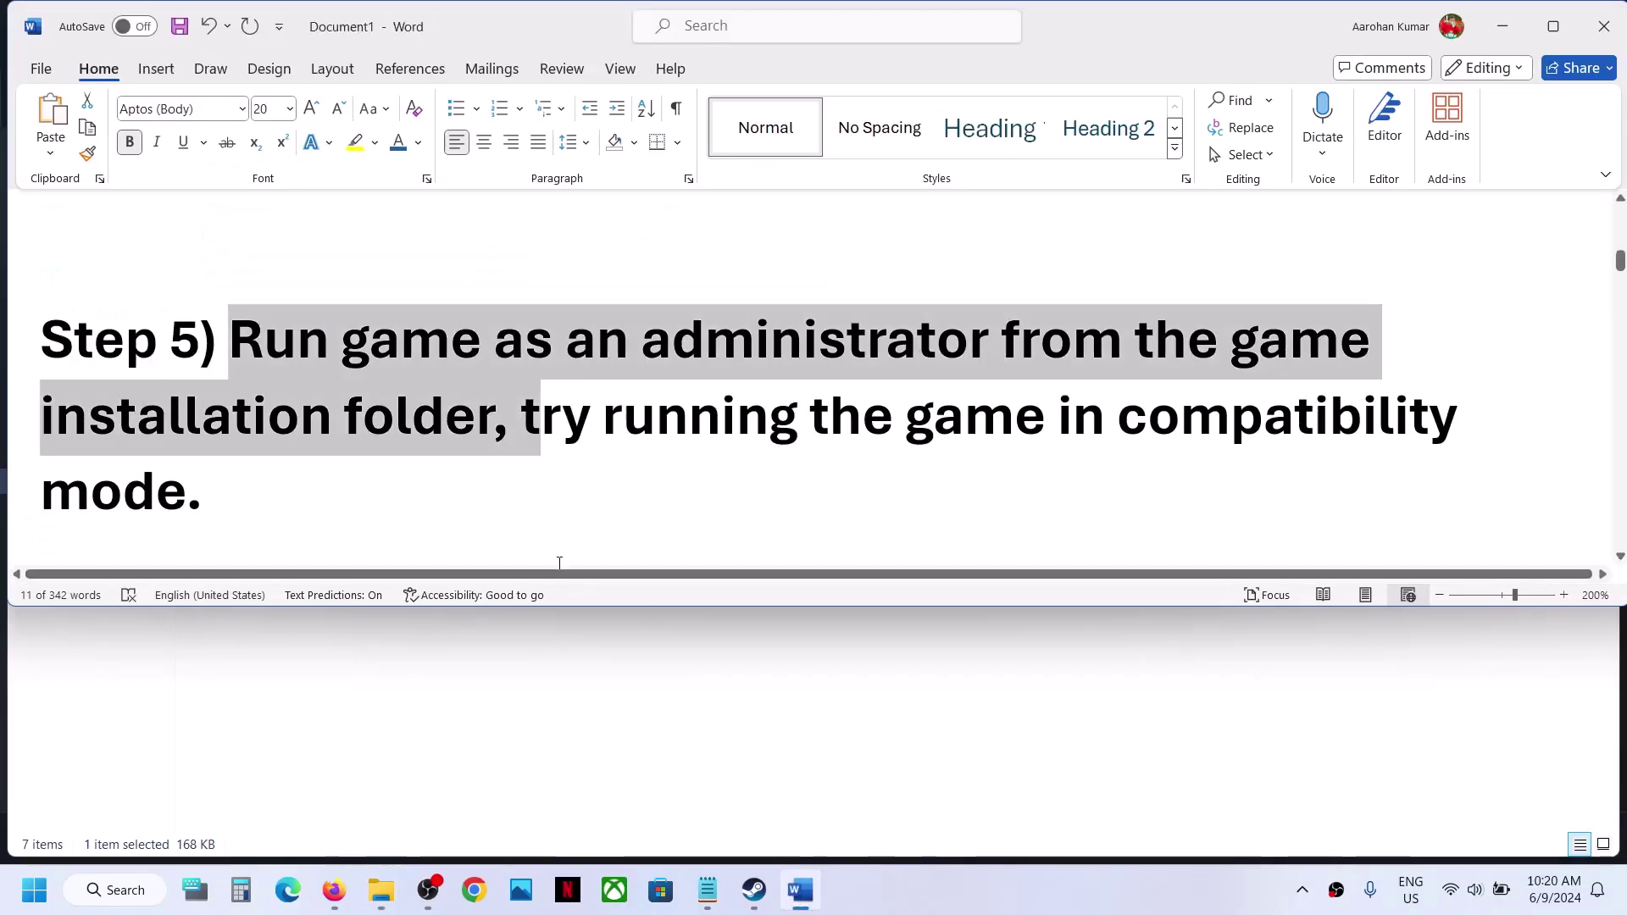
scroll(559, 508, down, 3)
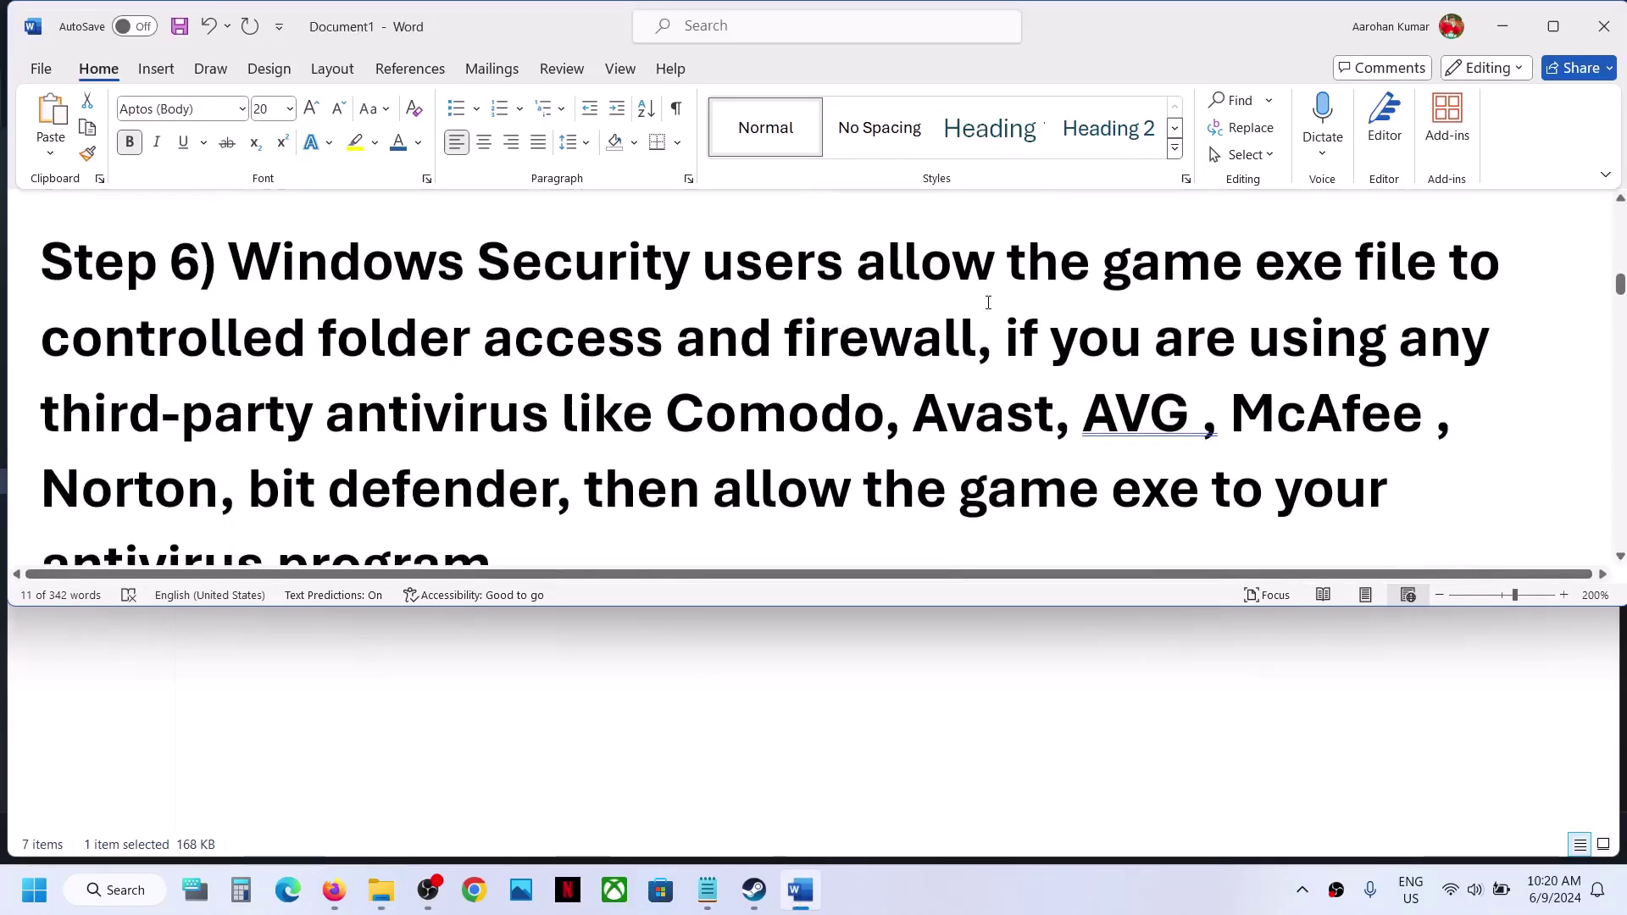
drag(412, 333, 975, 337)
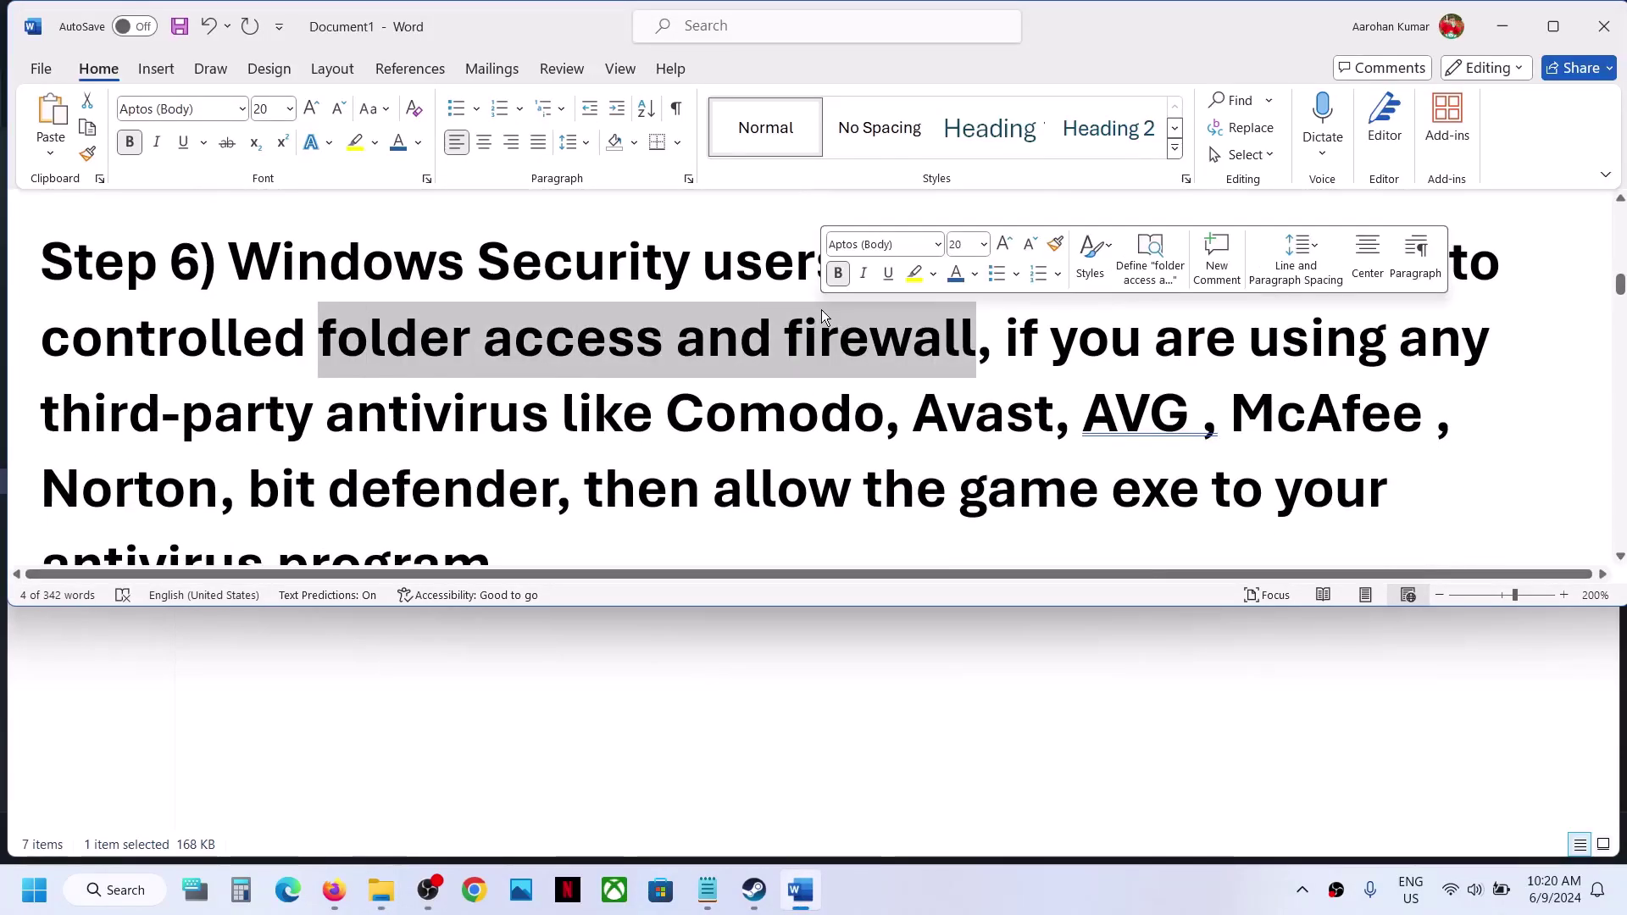
drag(1077, 339, 555, 488)
scroll(702, 425, down, 1)
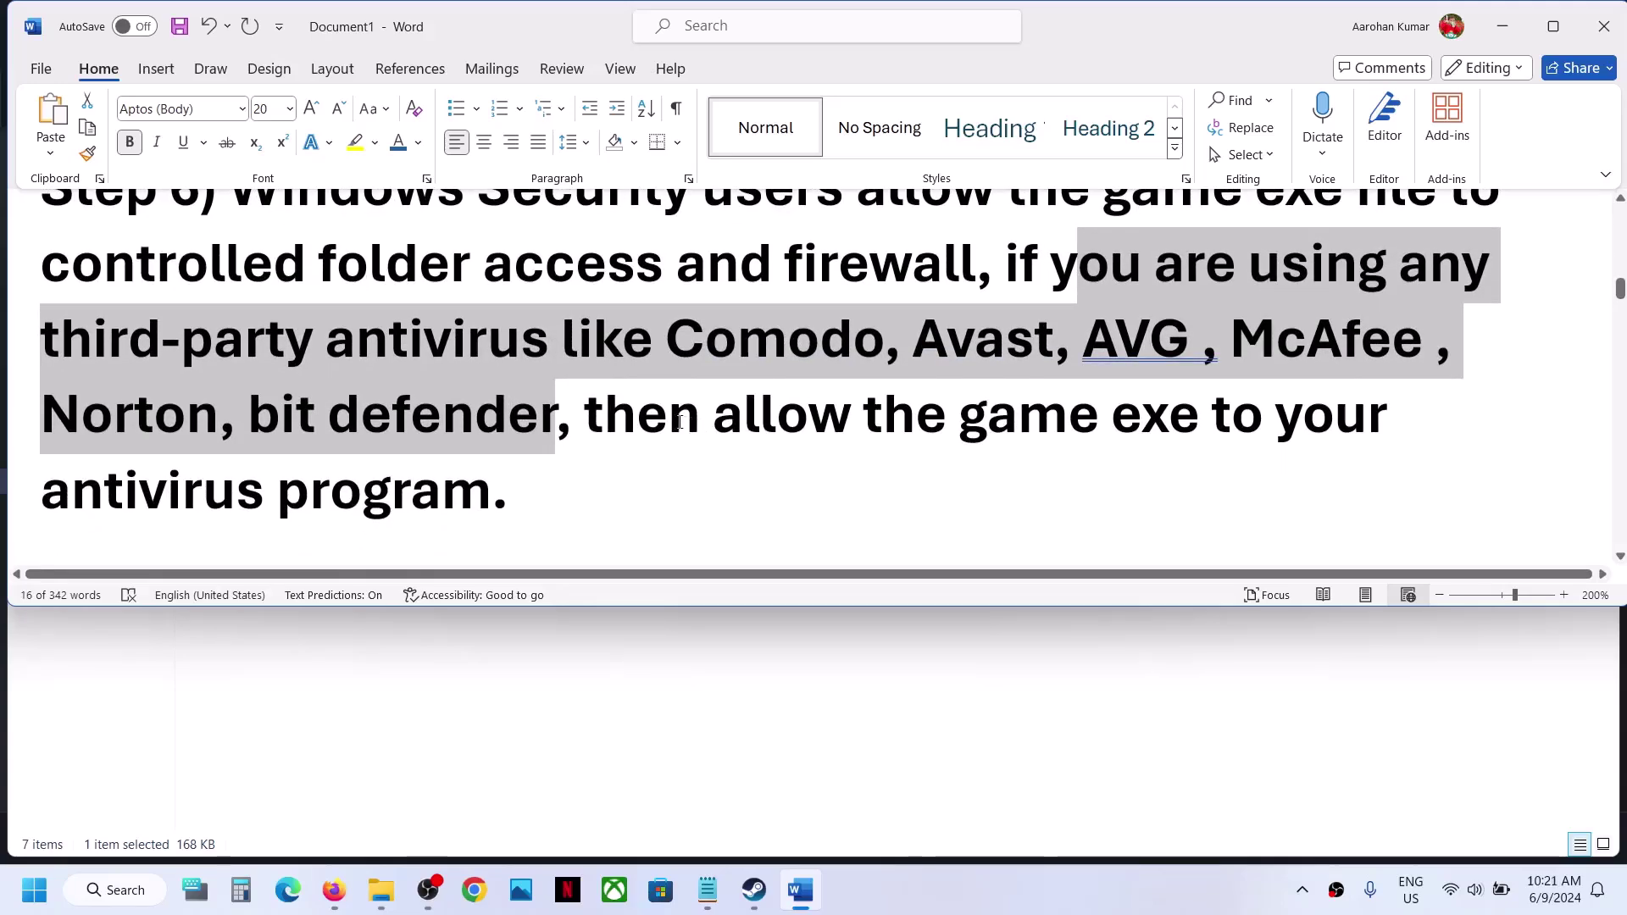
drag(681, 421, 520, 485)
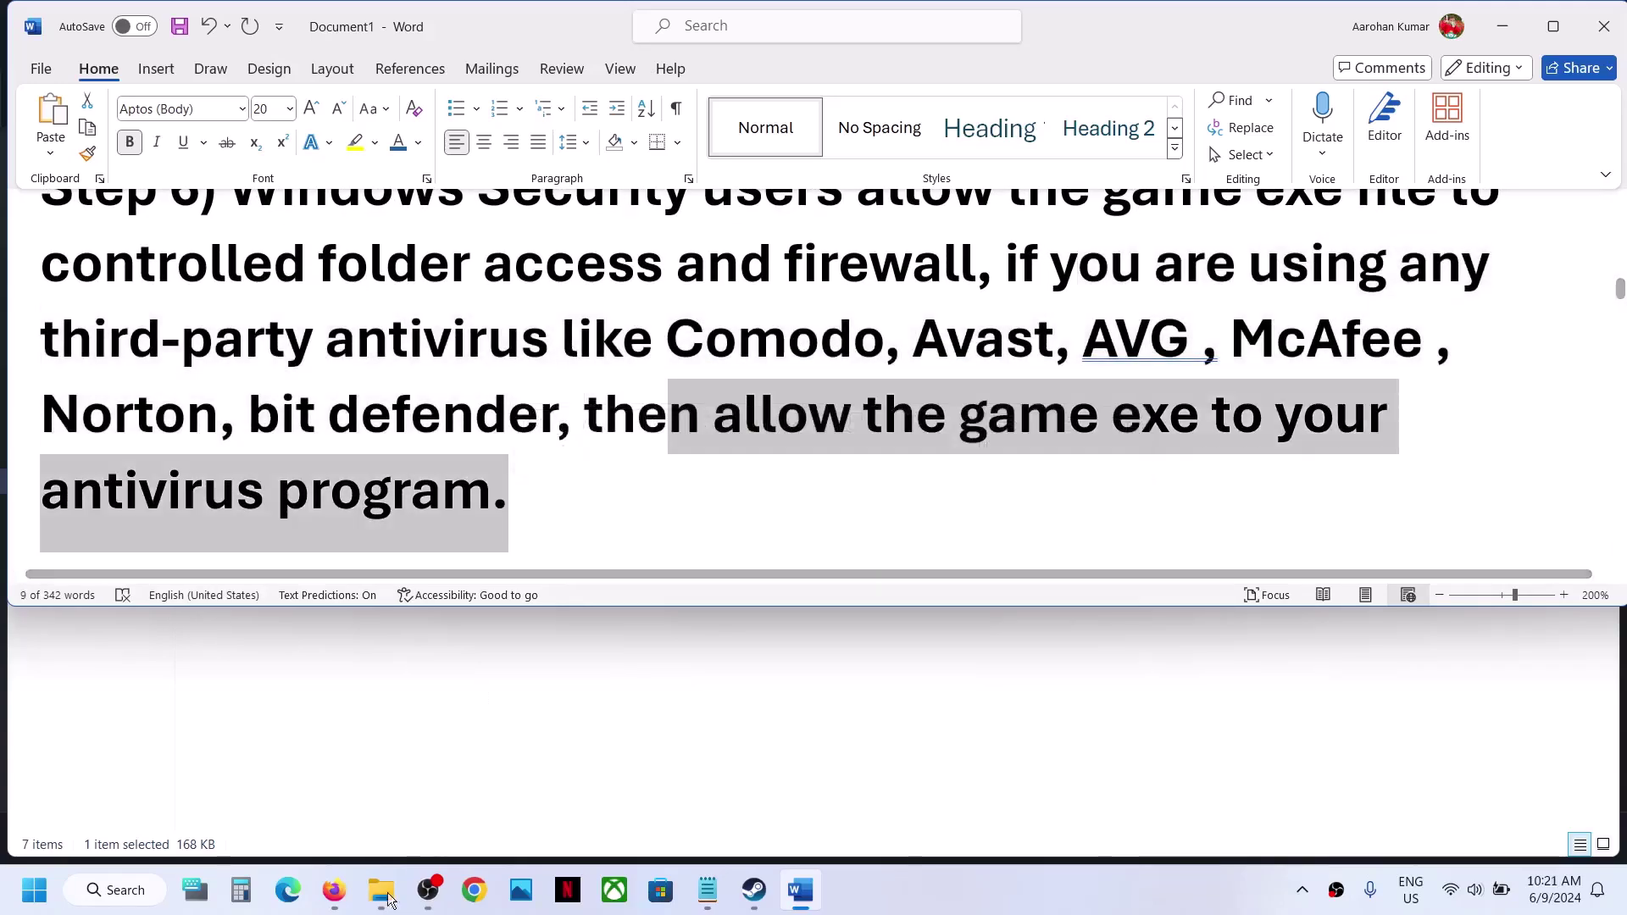
Open Virus & threat protection in Windows Security through the Privacy & security section of Windows Settings
click(32, 892)
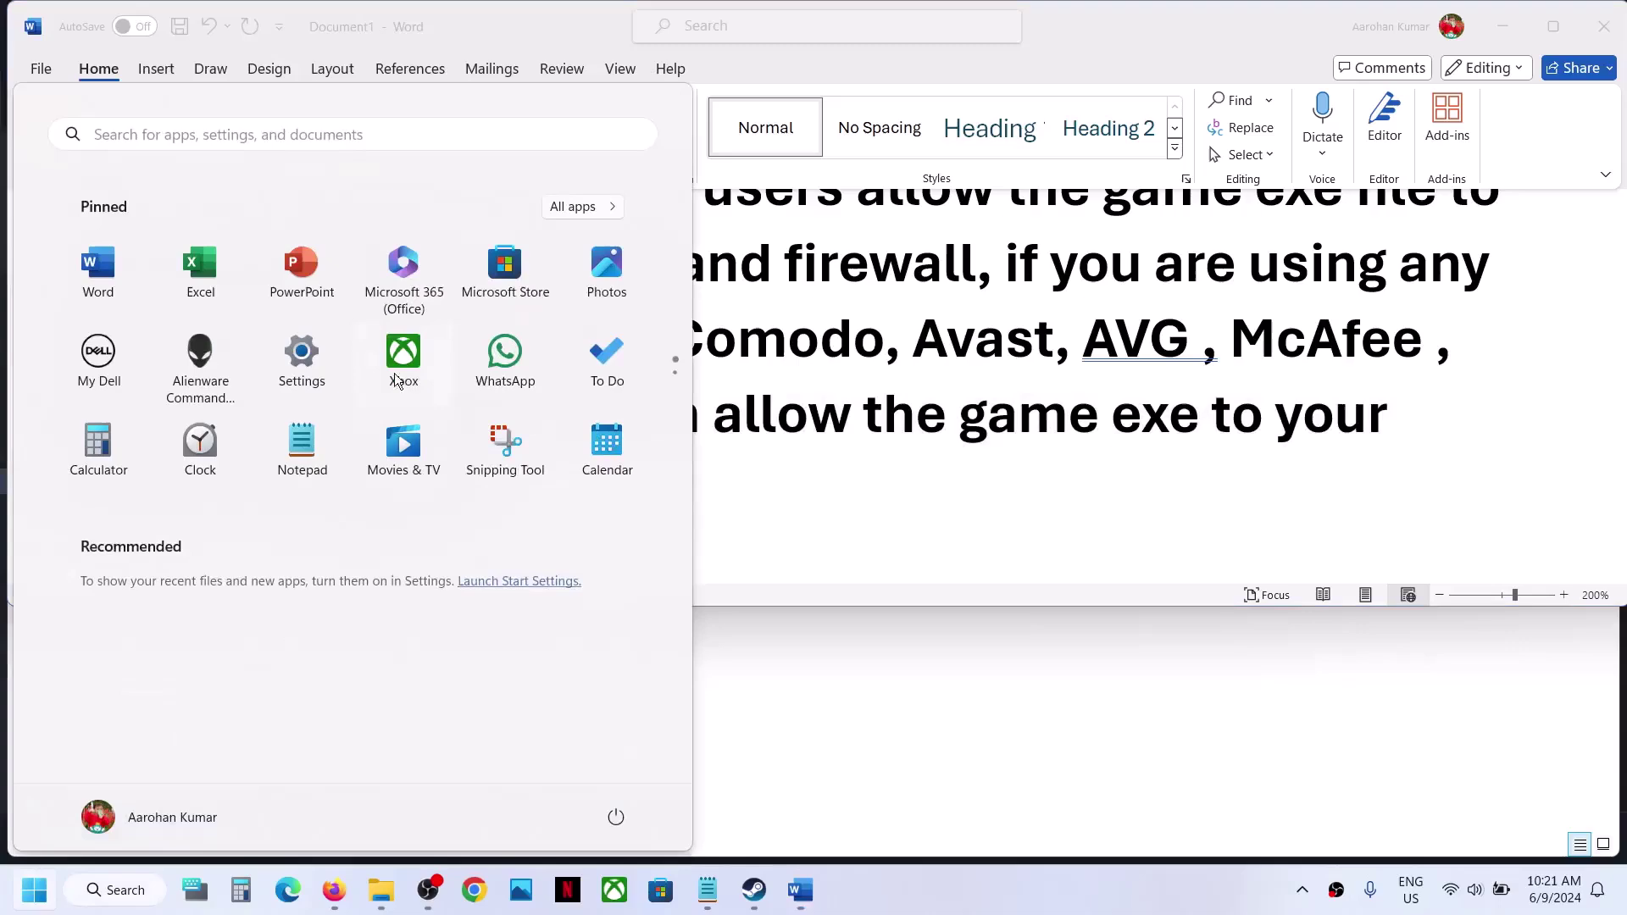
click(318, 359)
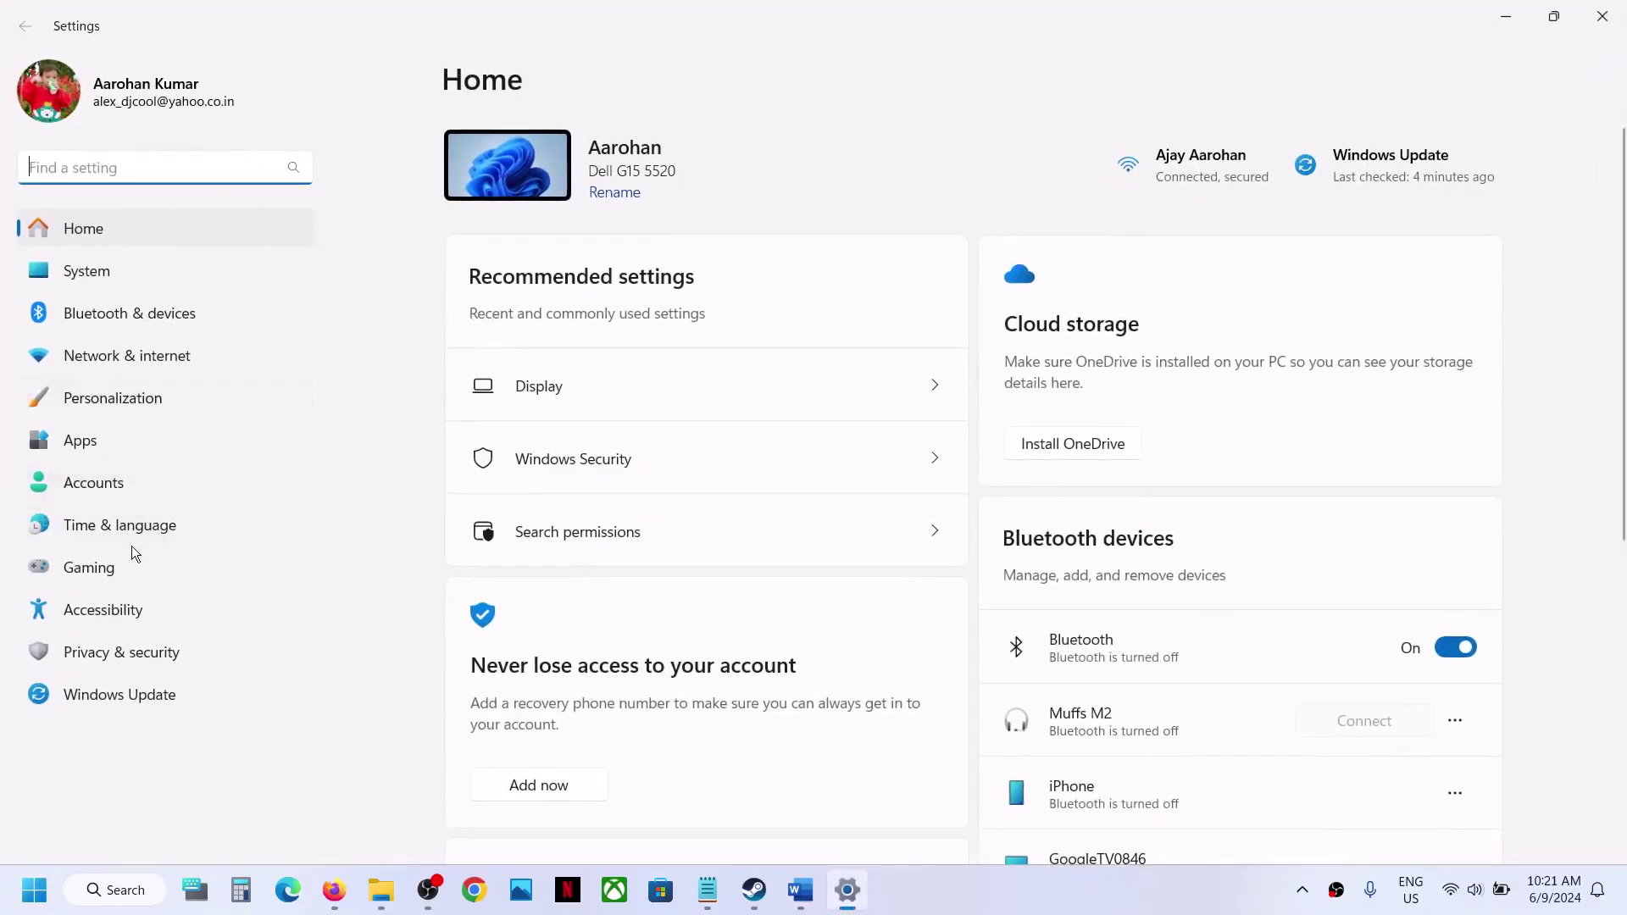
click(123, 653)
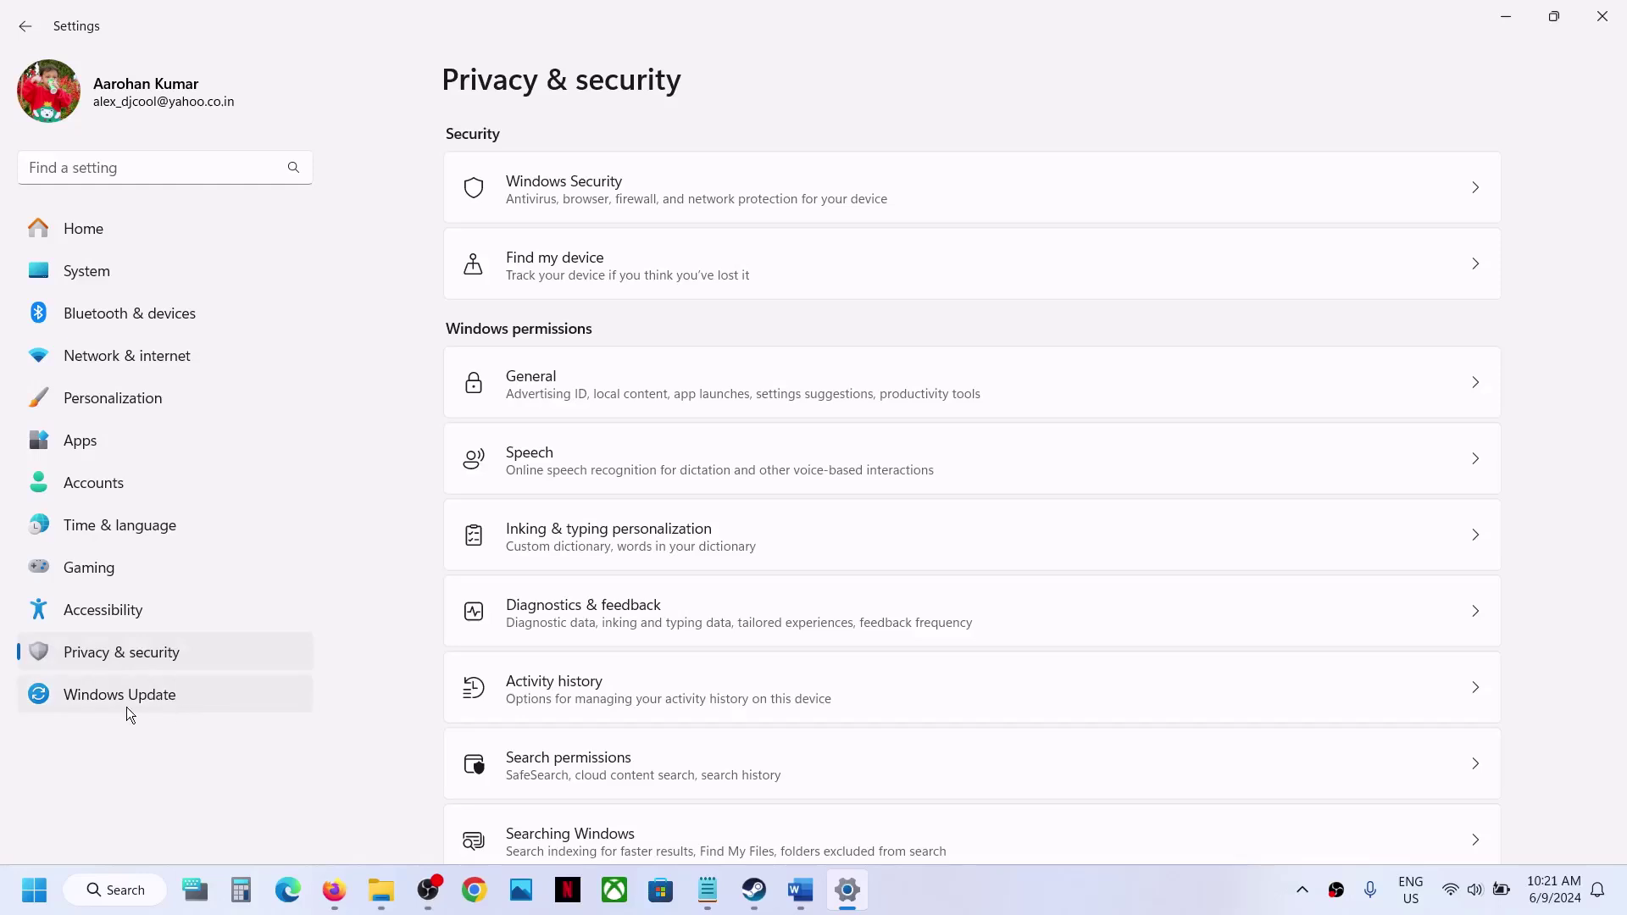
click(641, 183)
scroll(623, 353, down, 1)
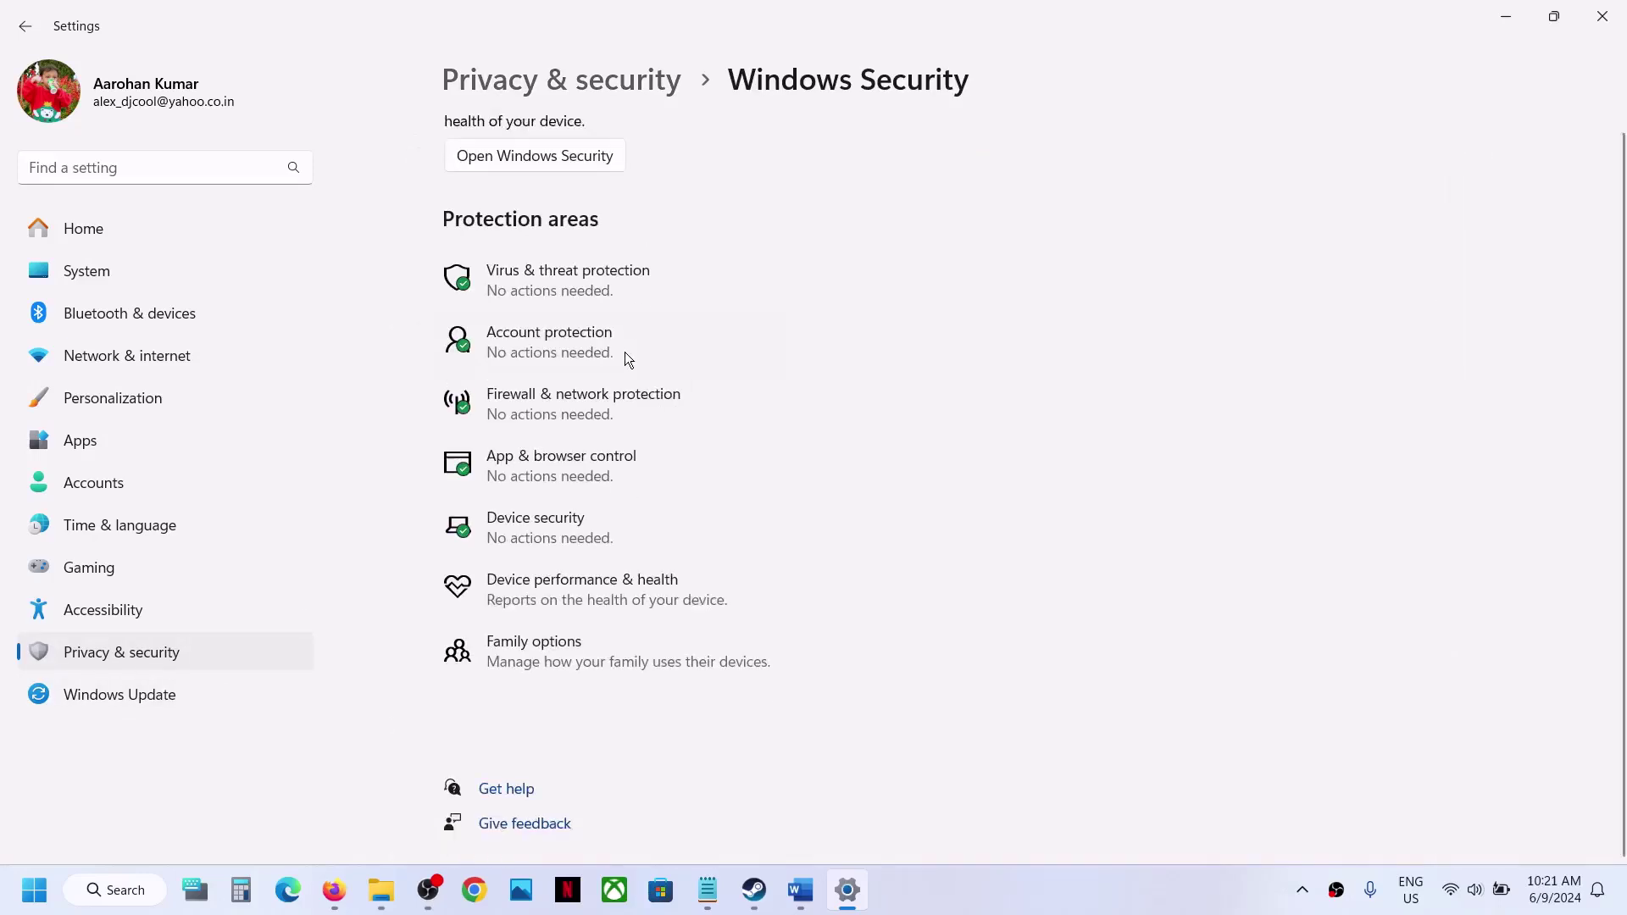
click(600, 268)
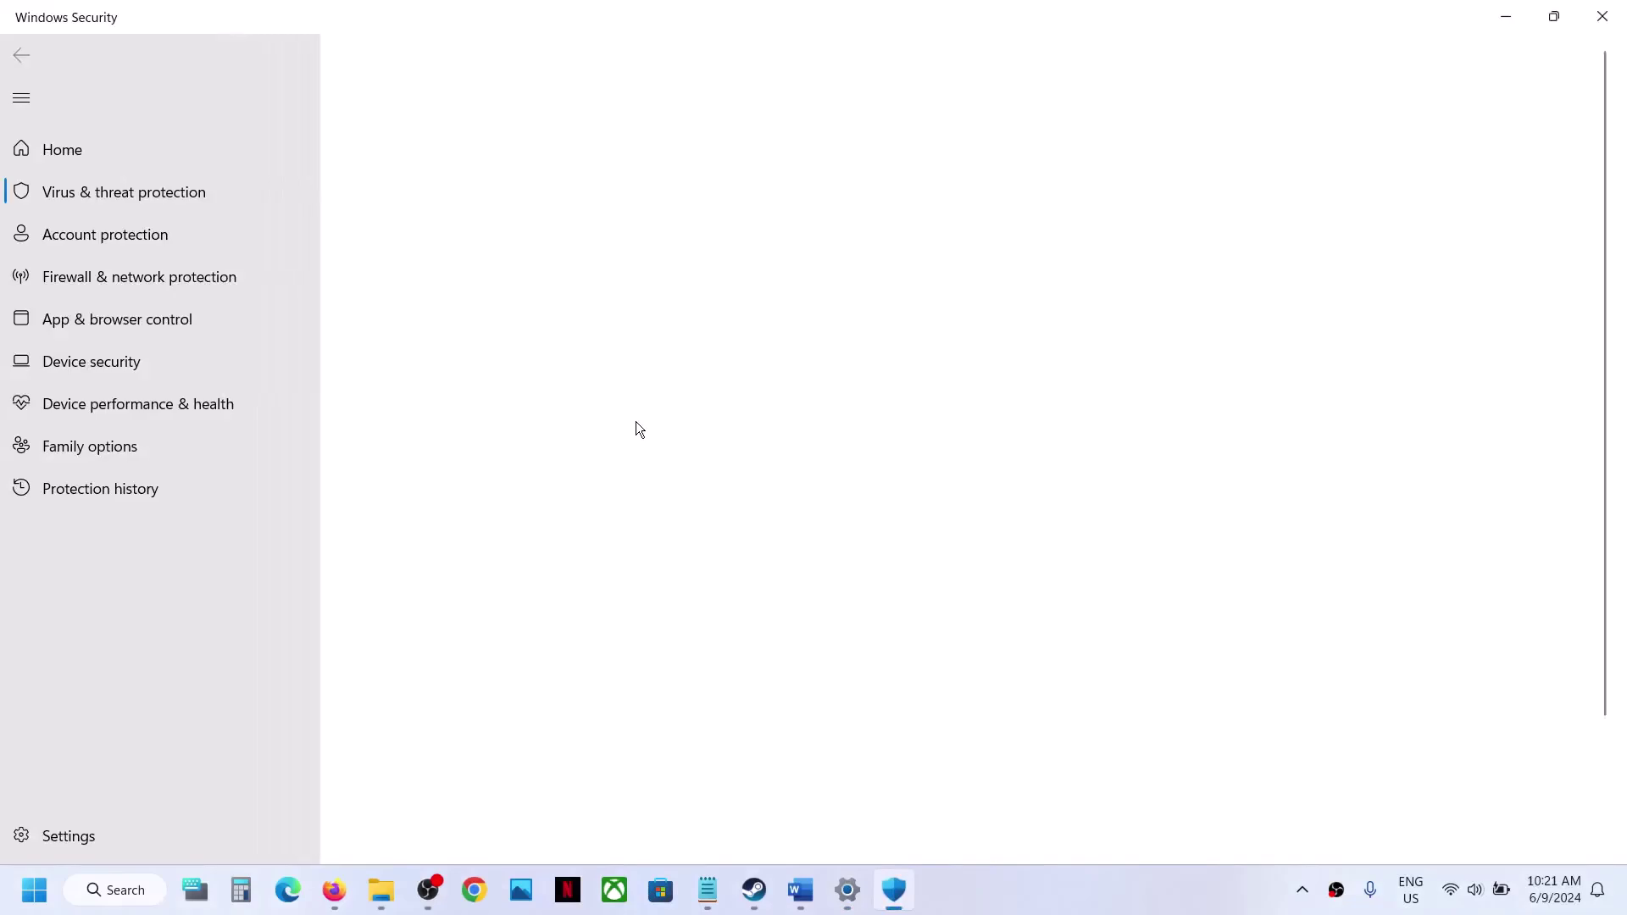
Open the list of apps allowed through Controlled folder access in the ransomware protection settings and approve the access request
scroll(541, 684, down, 2)
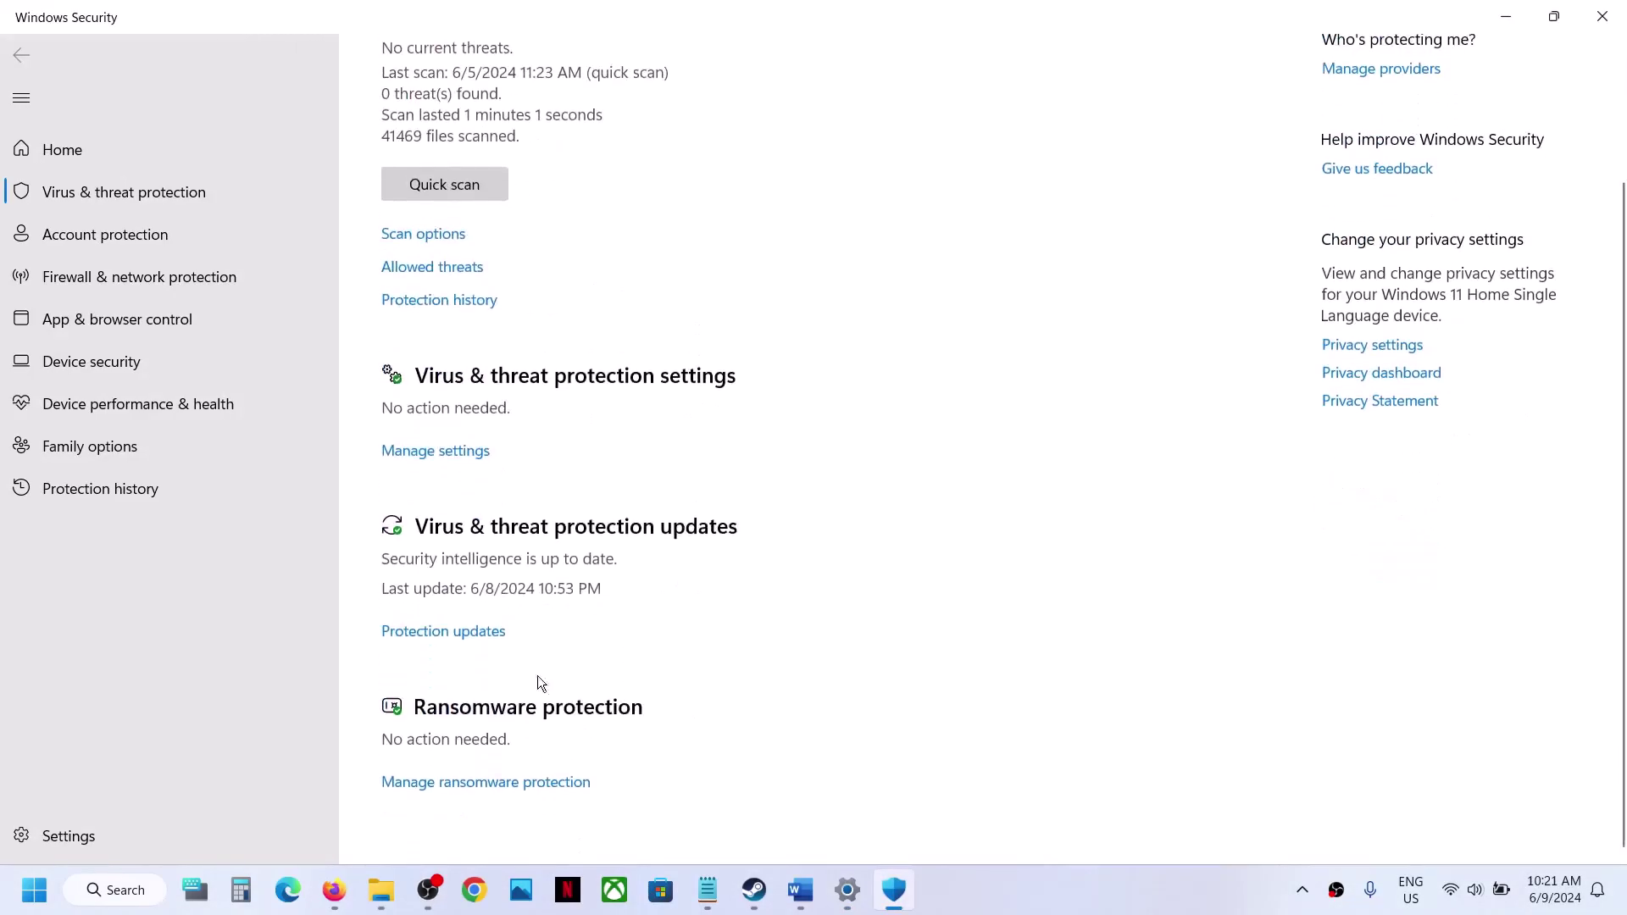
click(458, 788)
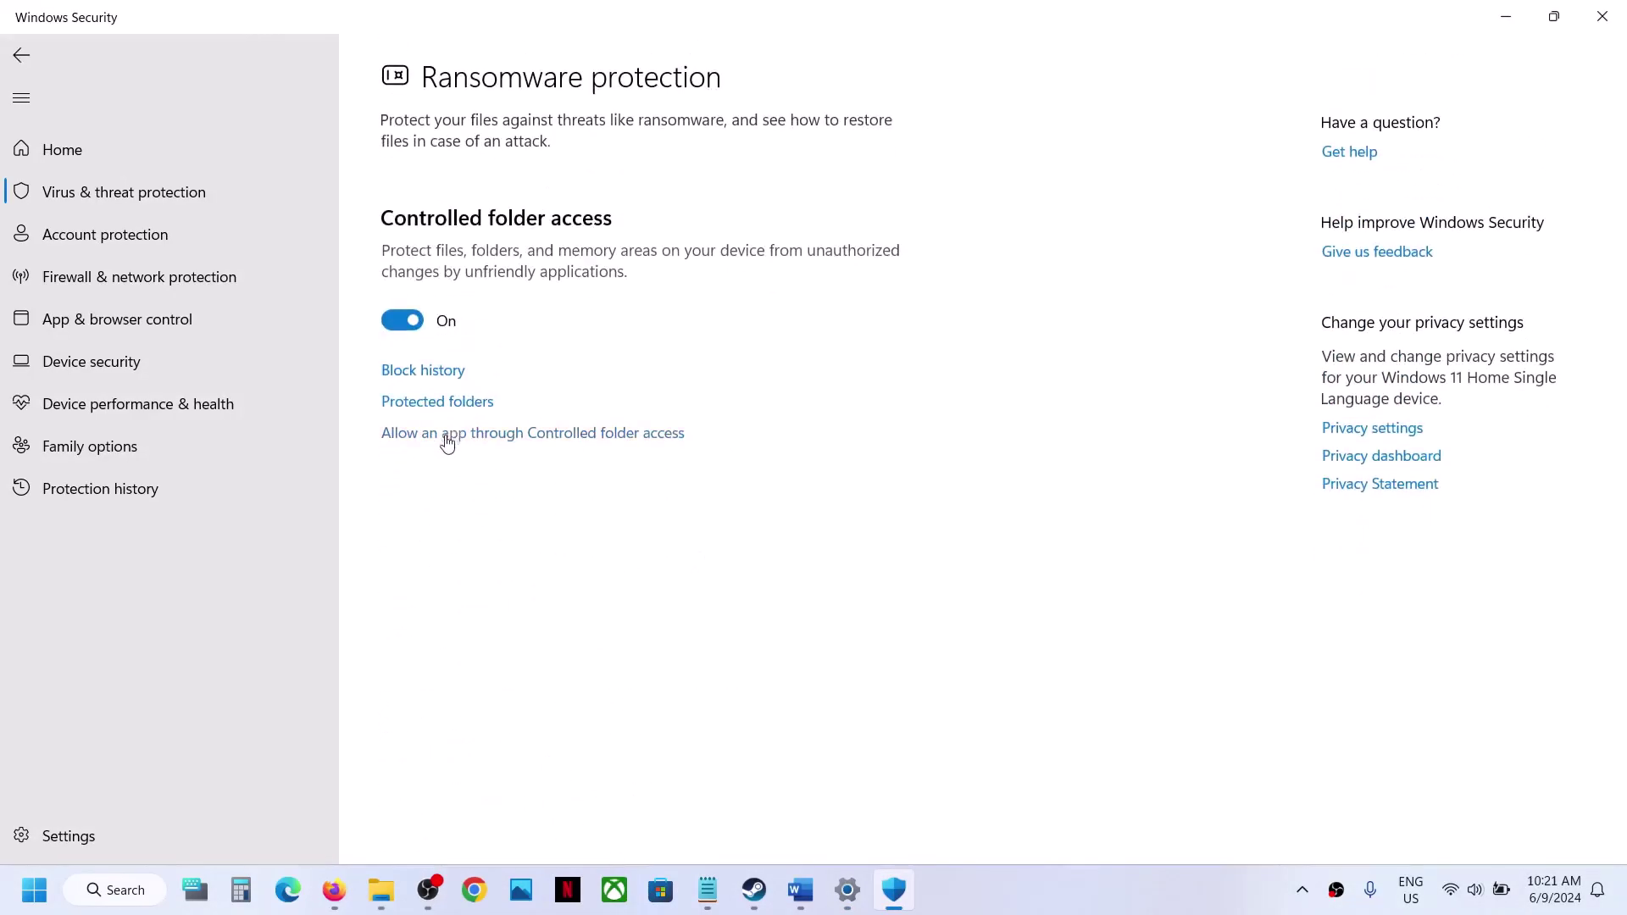
click(448, 434)
click(756, 601)
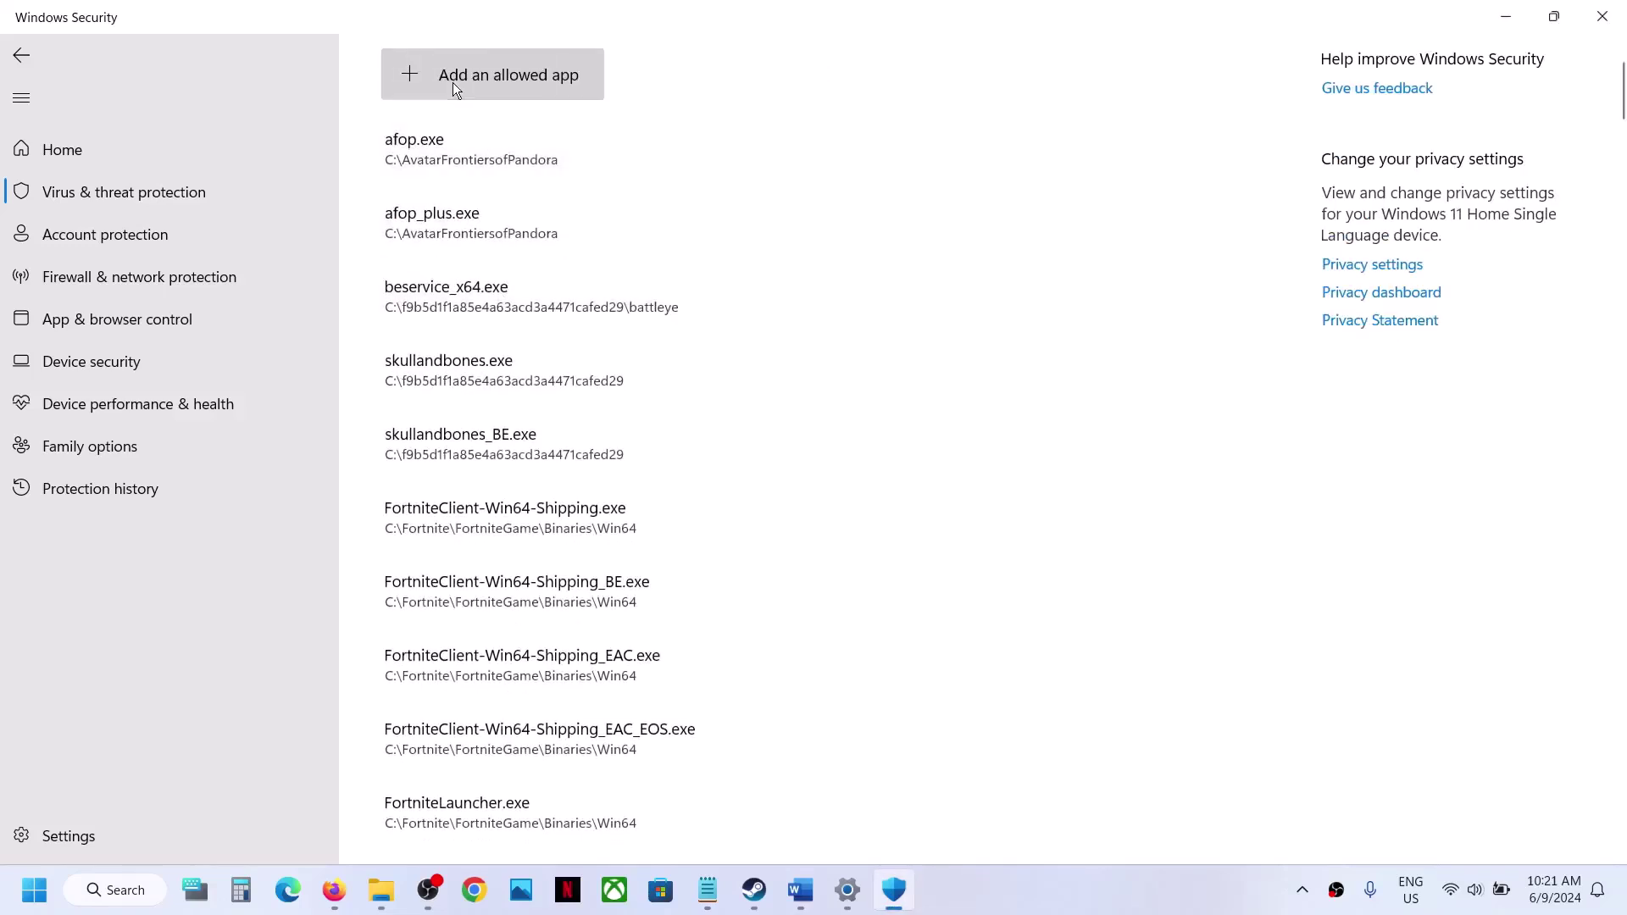
Start adding an allowed app to Controlled folder access and browse to C:\Program Files (x86)\Steam\steamapps\common
click(453, 83)
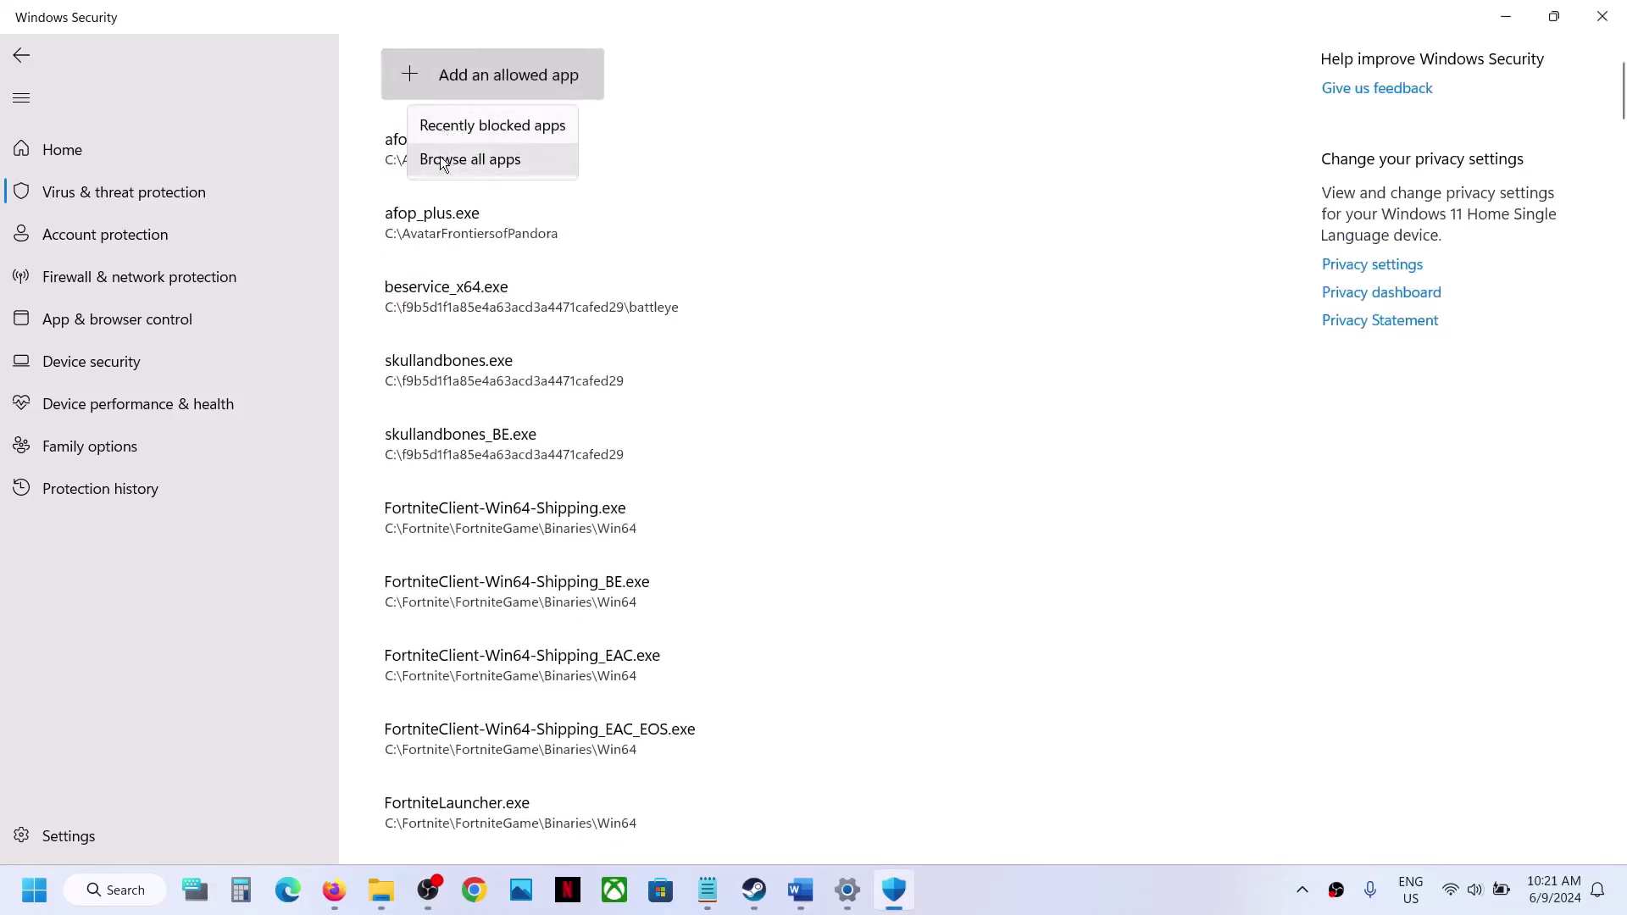
click(445, 159)
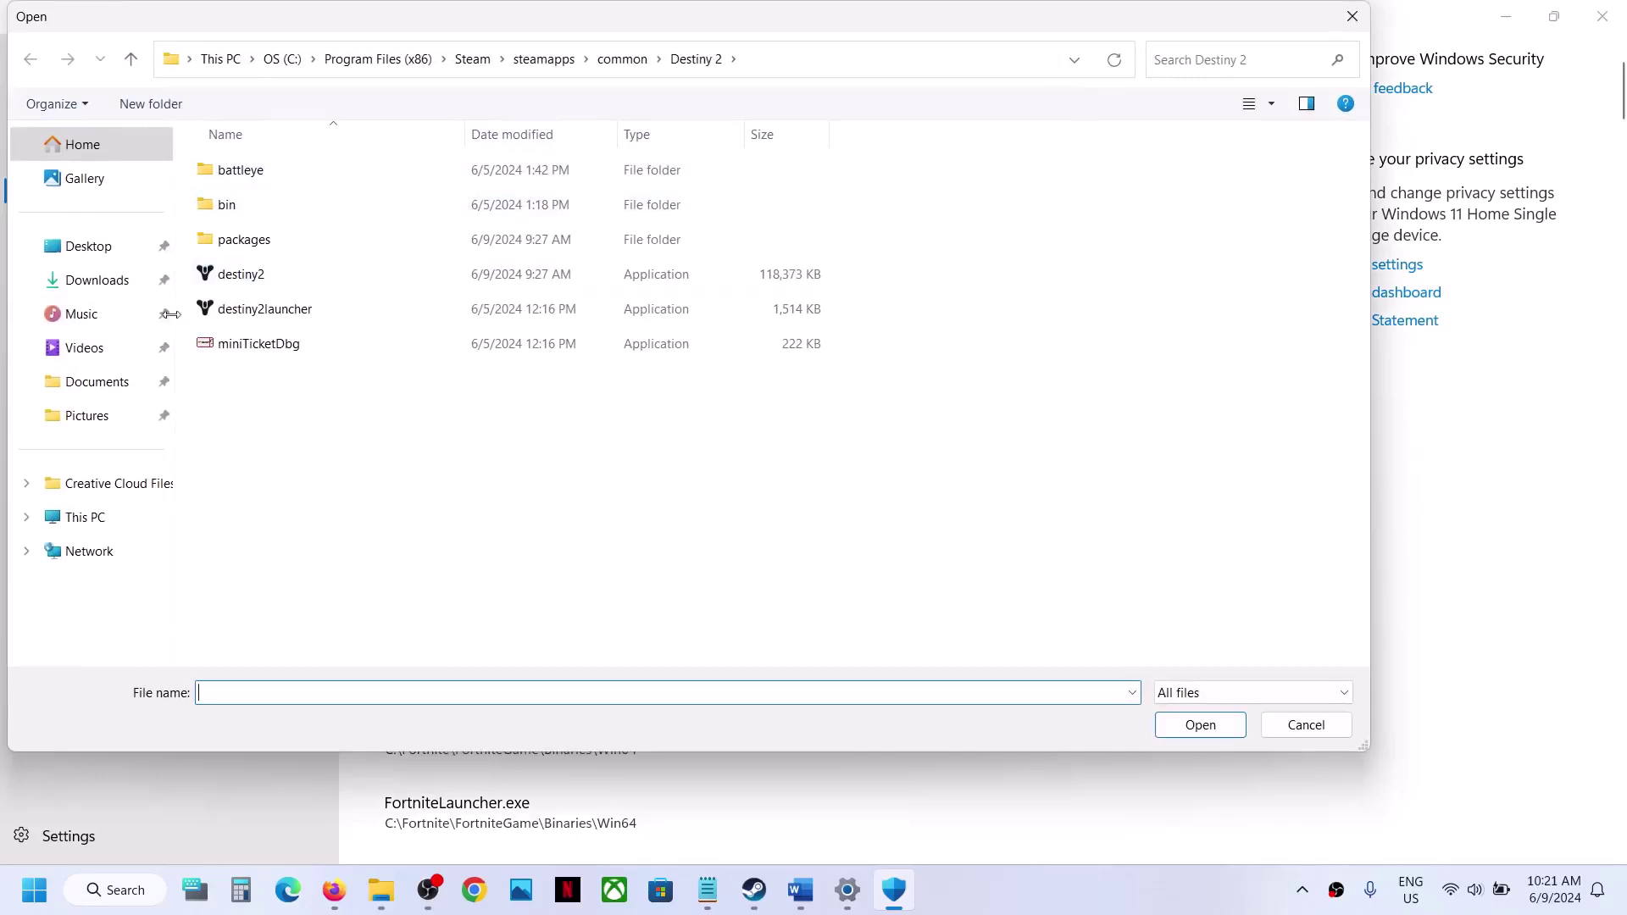
click(53, 517)
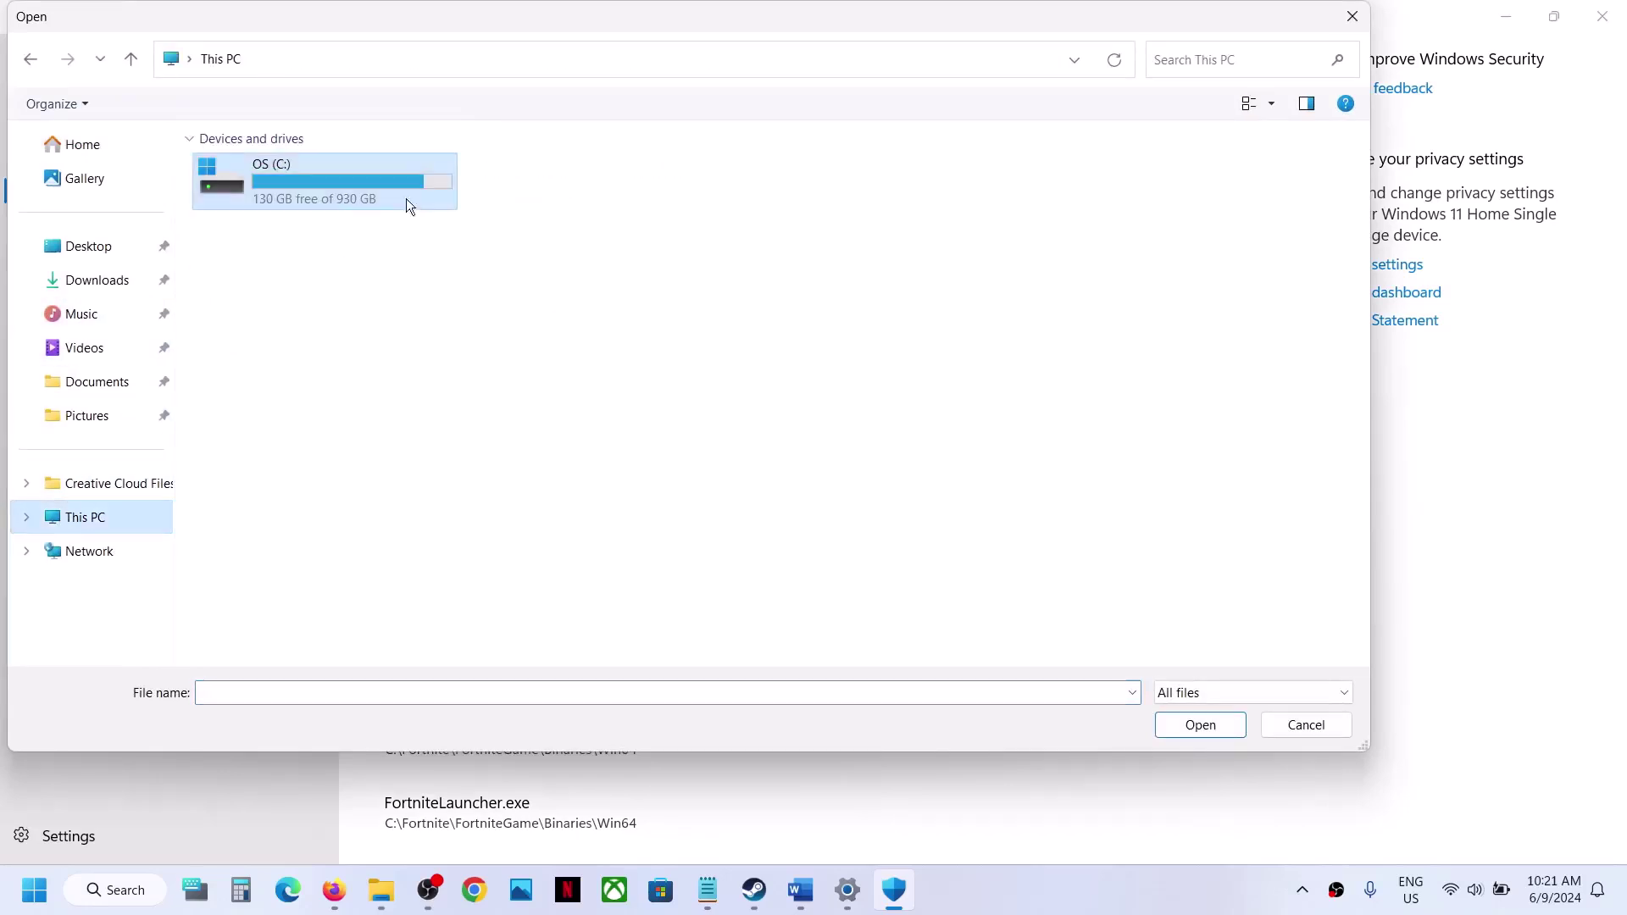
double_click(352, 196)
scroll(352, 272, down, 6)
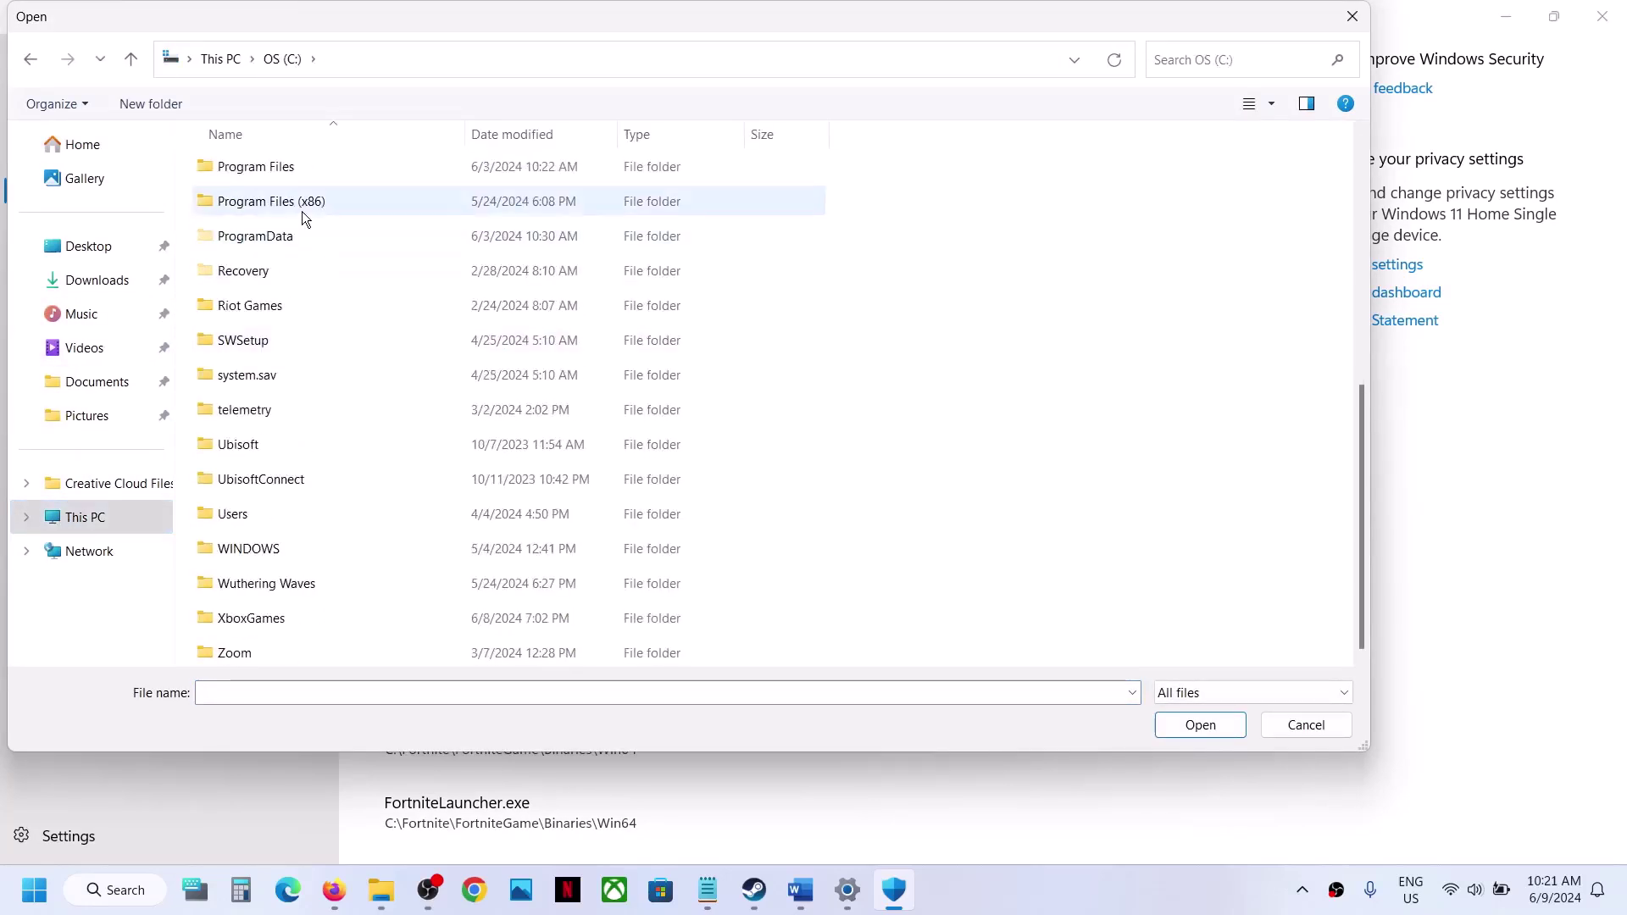
double_click(302, 211)
key(s)
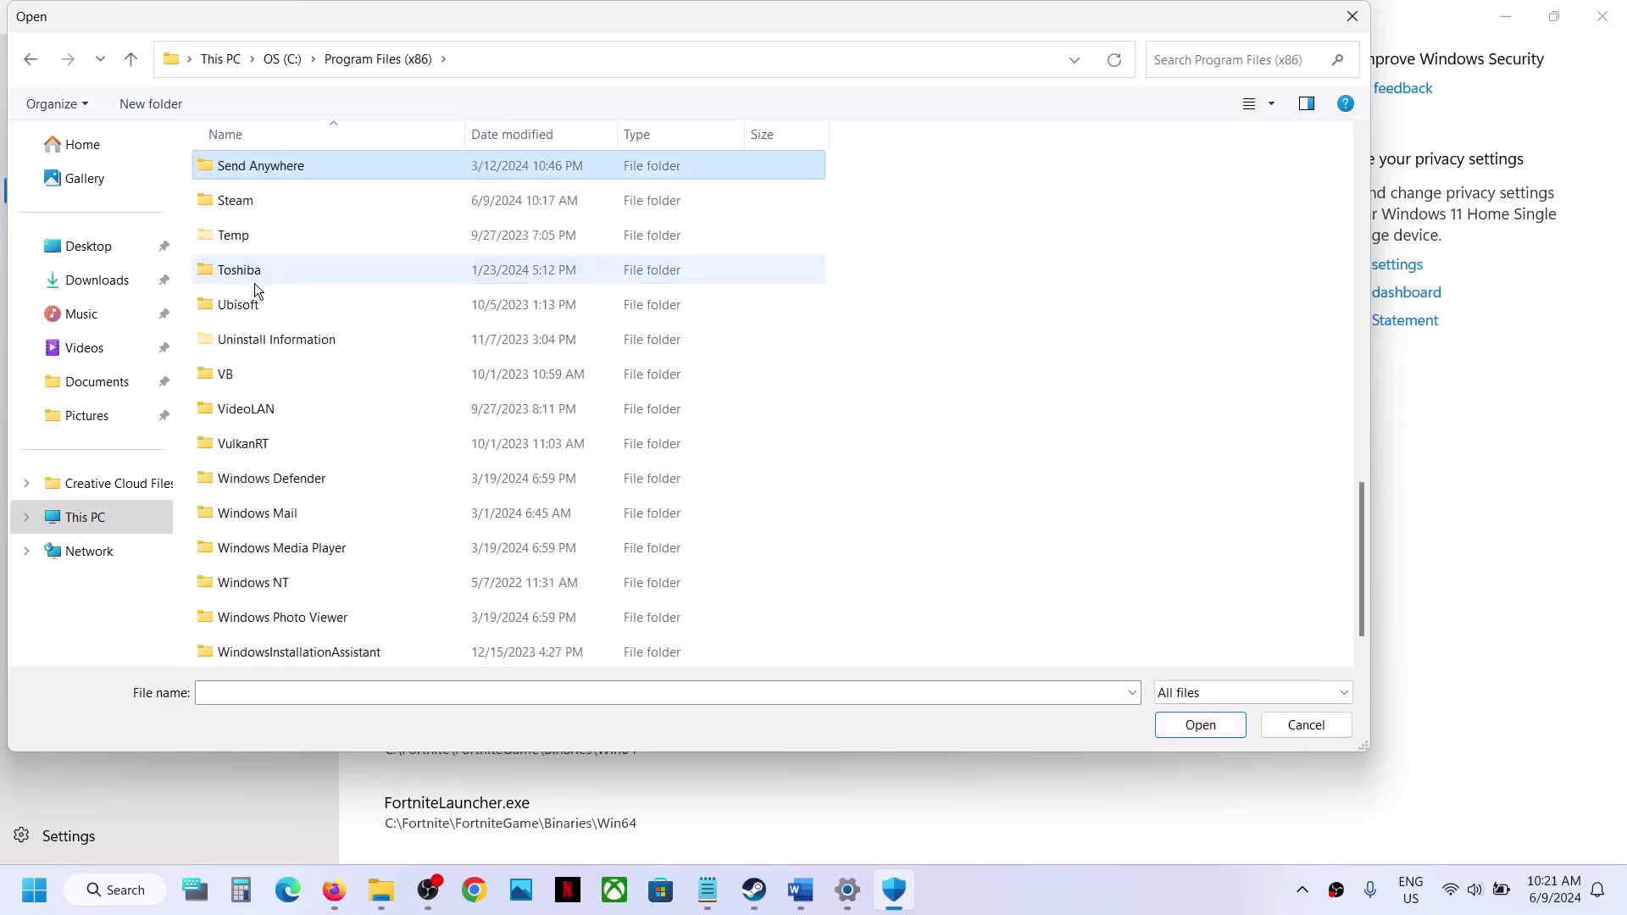
double_click(278, 209)
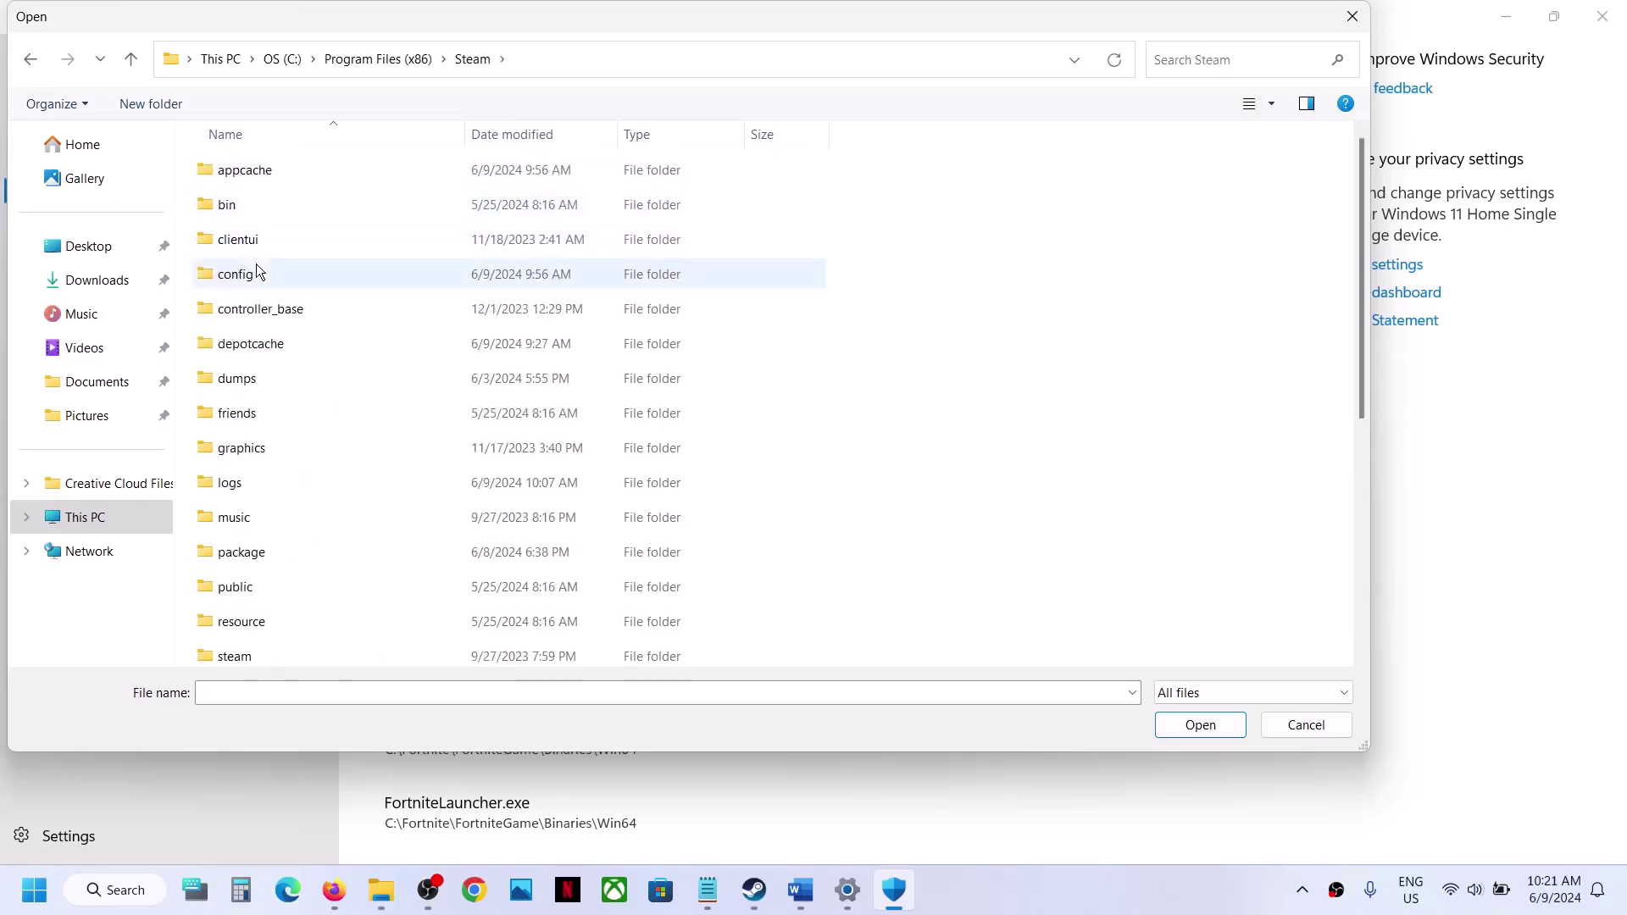
key(s)
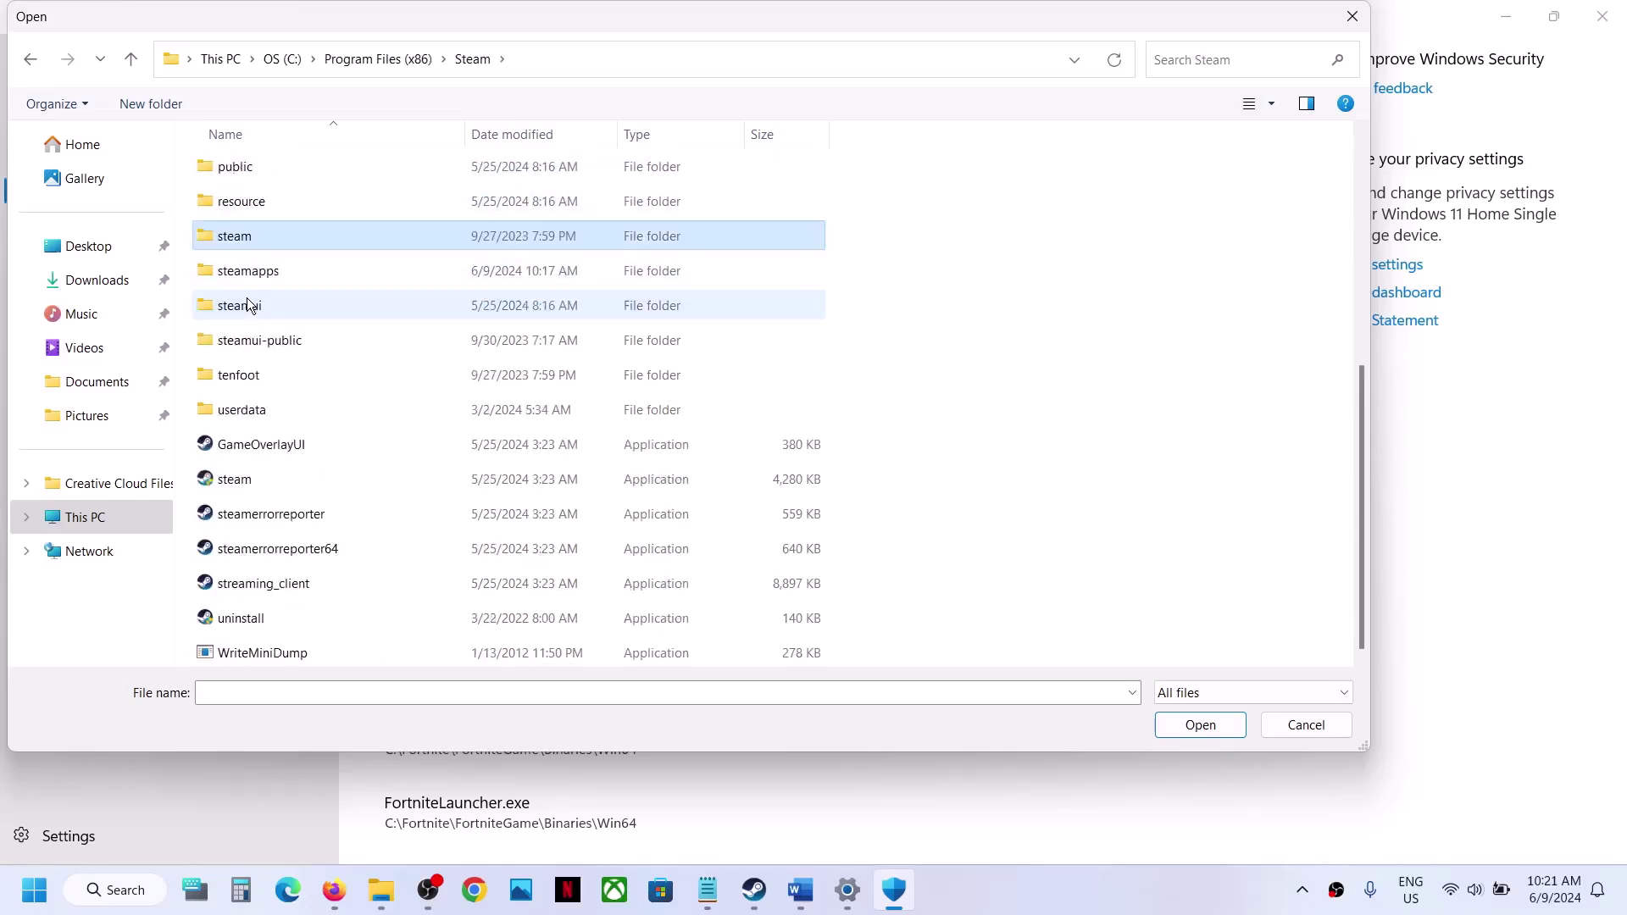
double_click(276, 268)
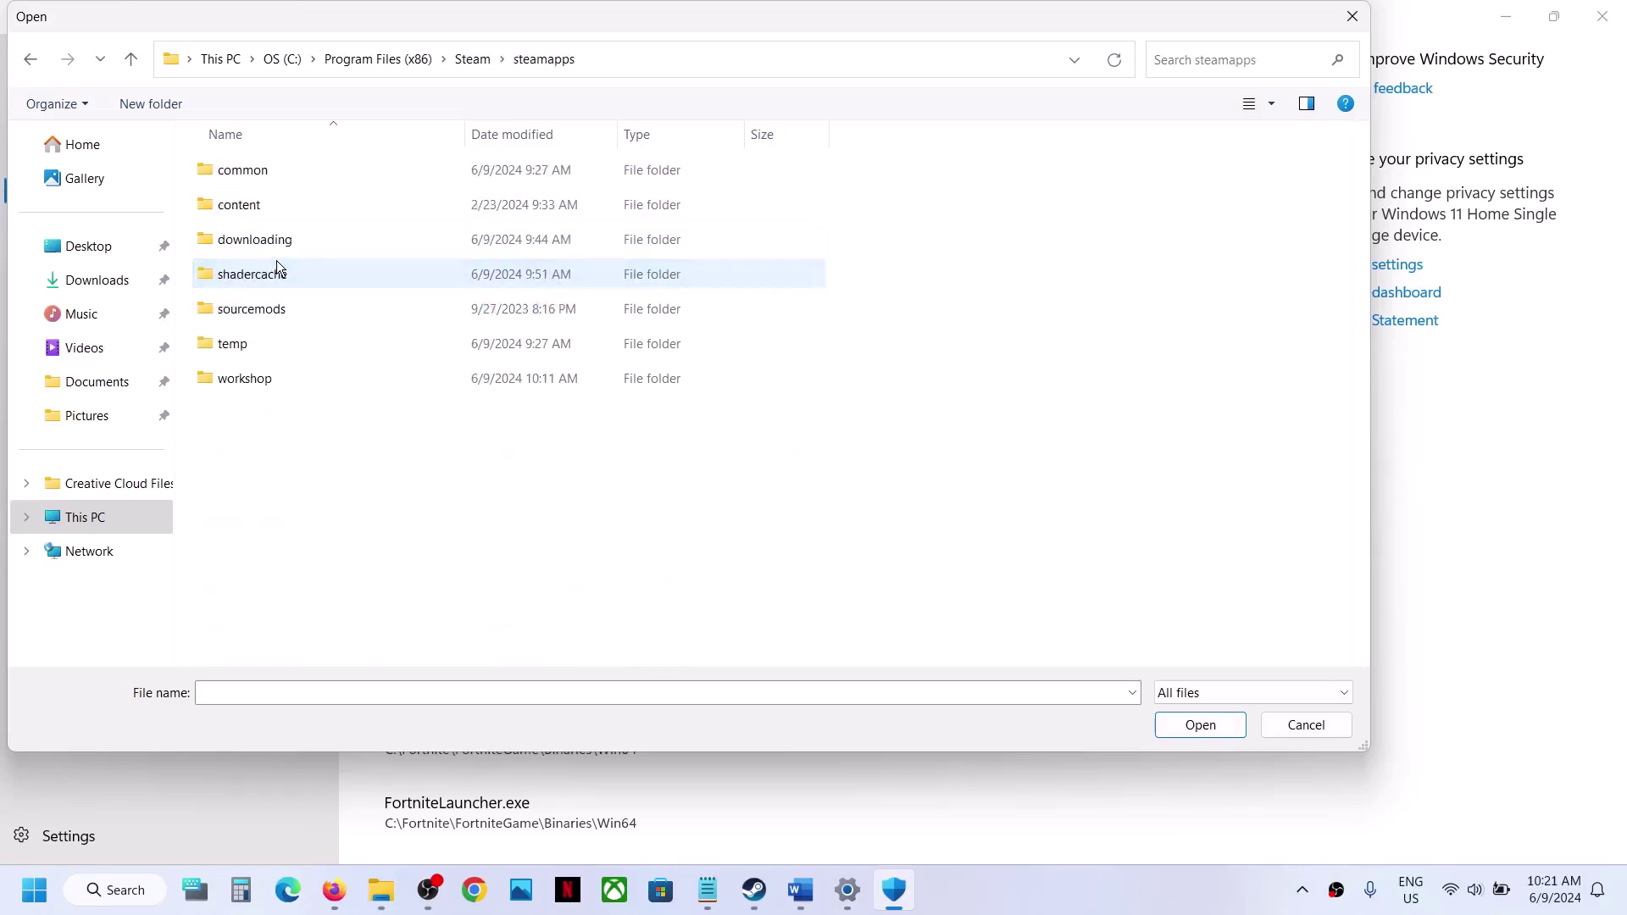
double_click(264, 166)
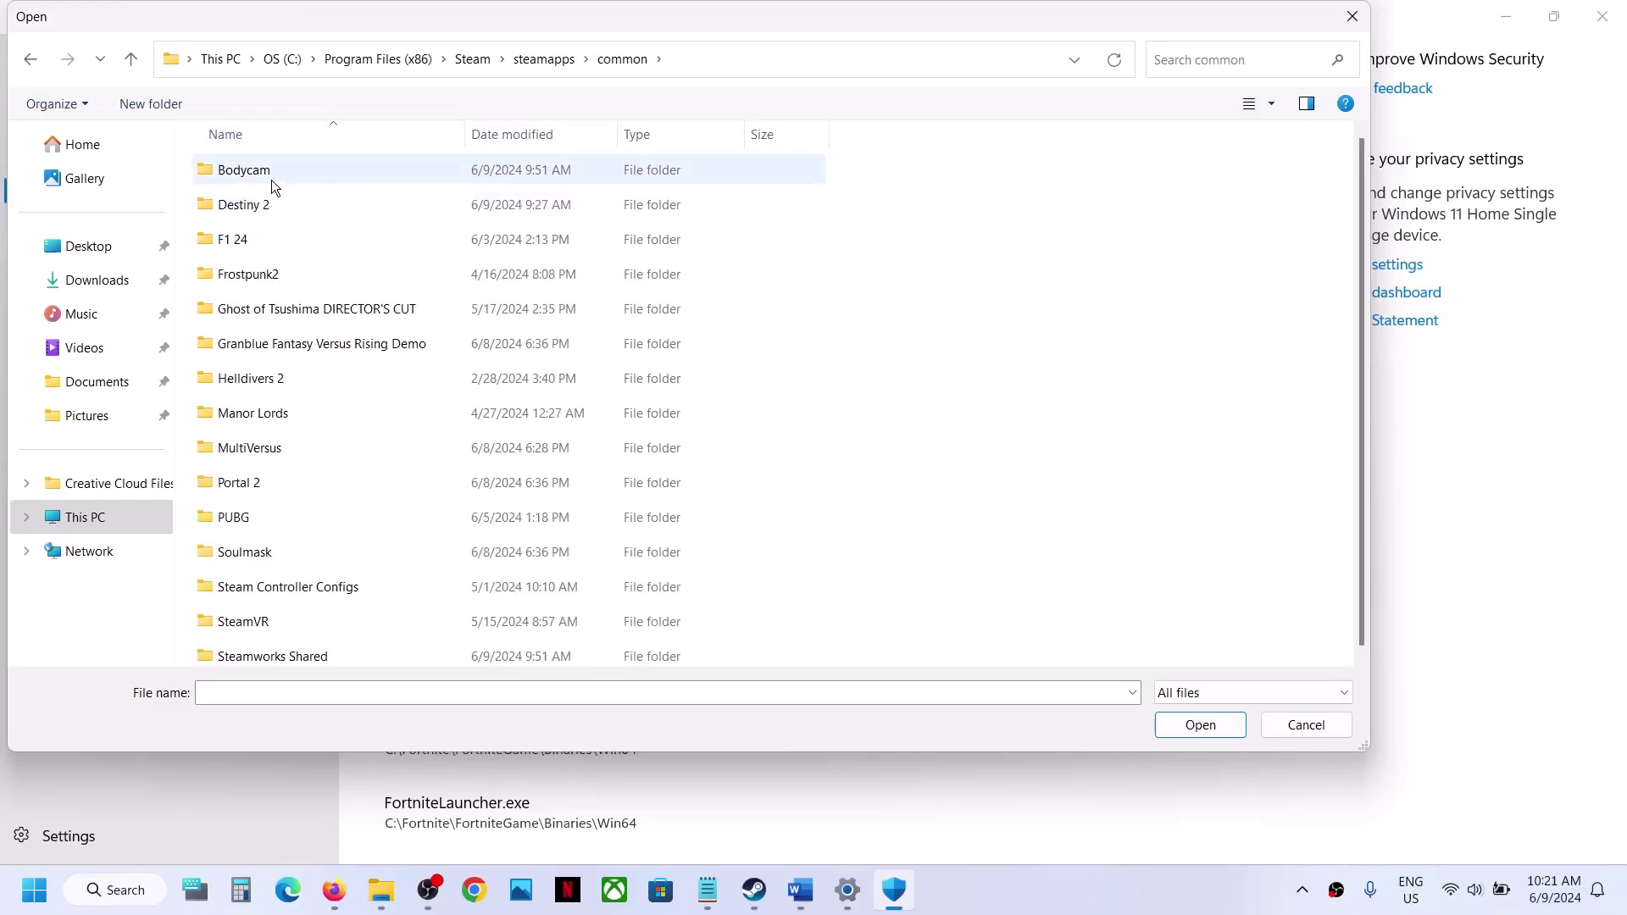
Allow the Bodycam application from the main Bodycam installation folder through Controlled folder access
double_click(271, 179)
click(254, 240)
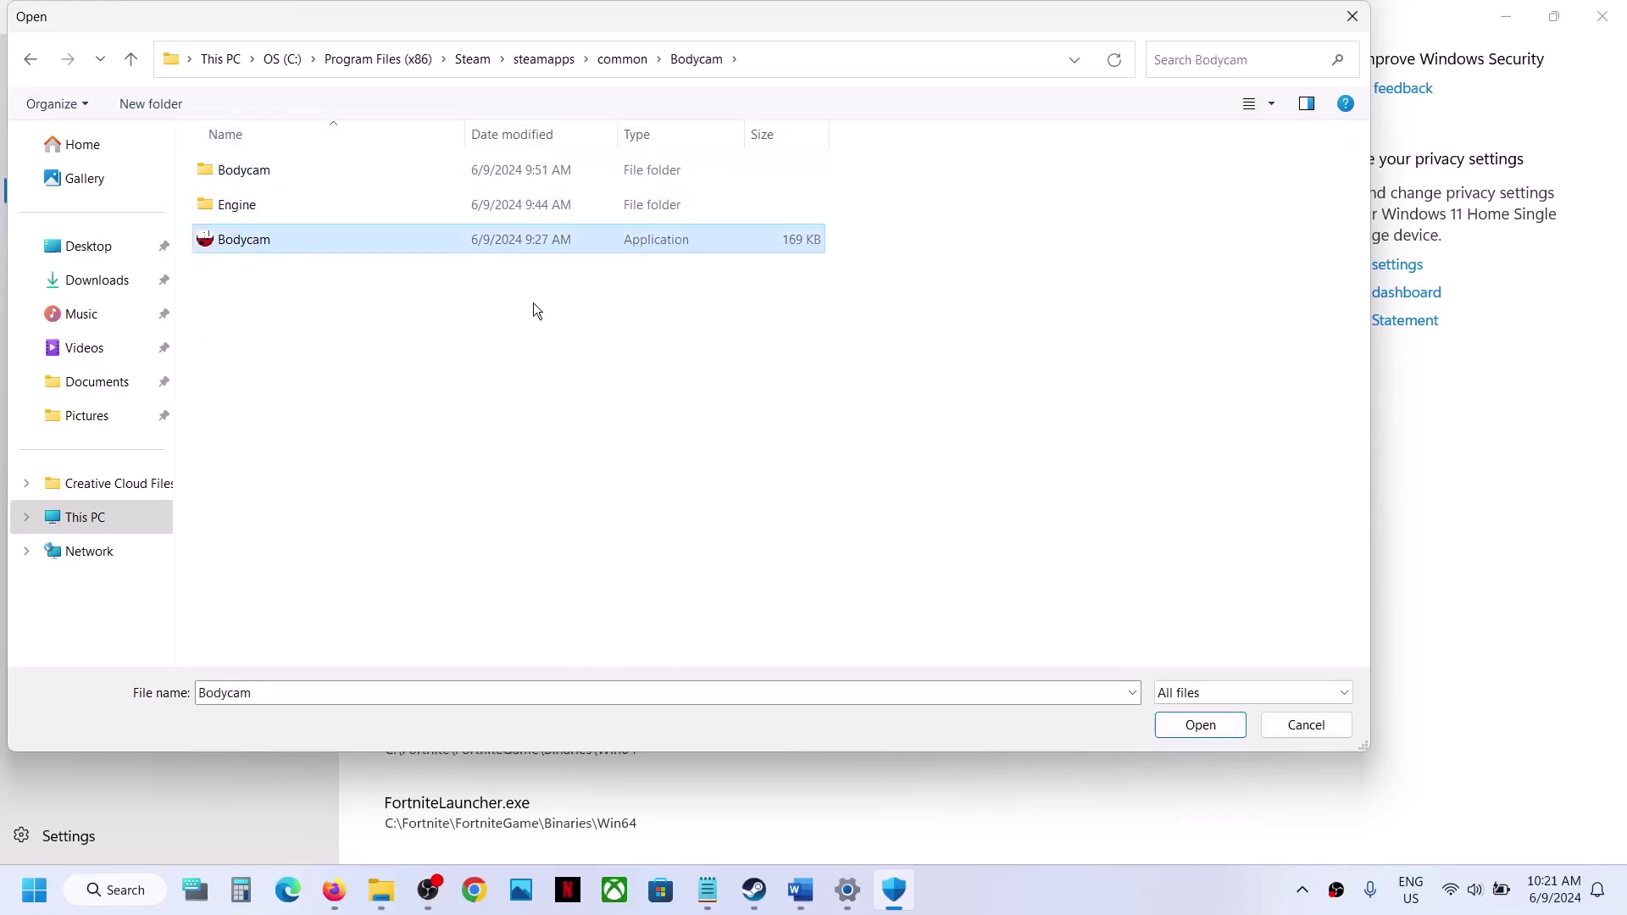
click(1186, 724)
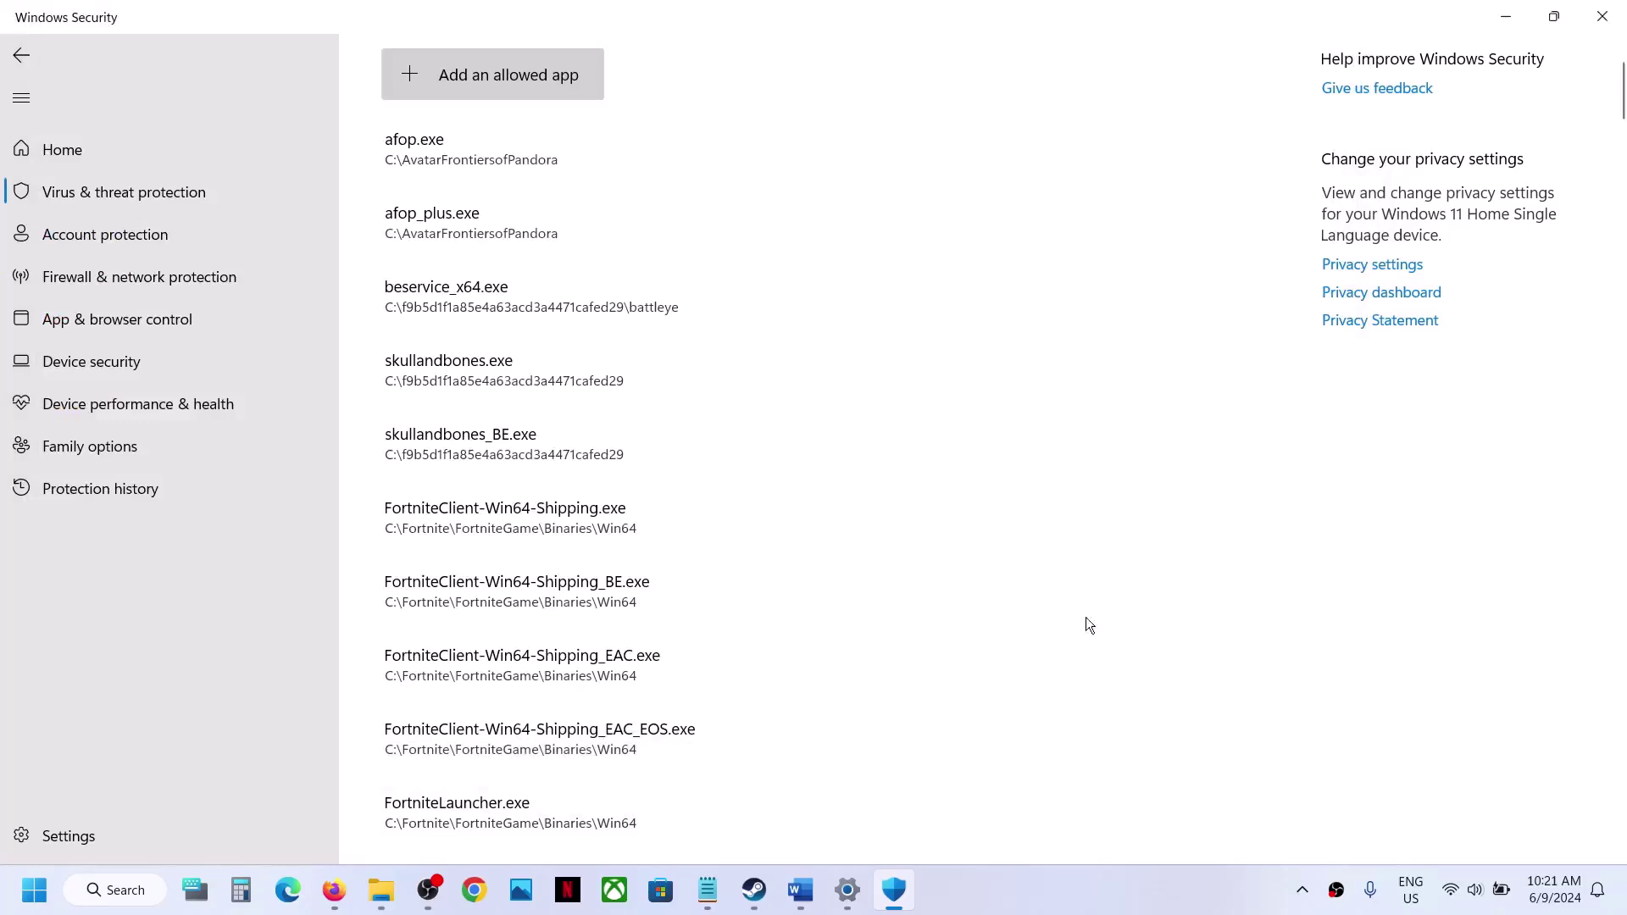
Allow Bodycam-Win64-Shipping from the game's Bodycam\Binaries\Win64 folder through Controlled folder access
click(506, 75)
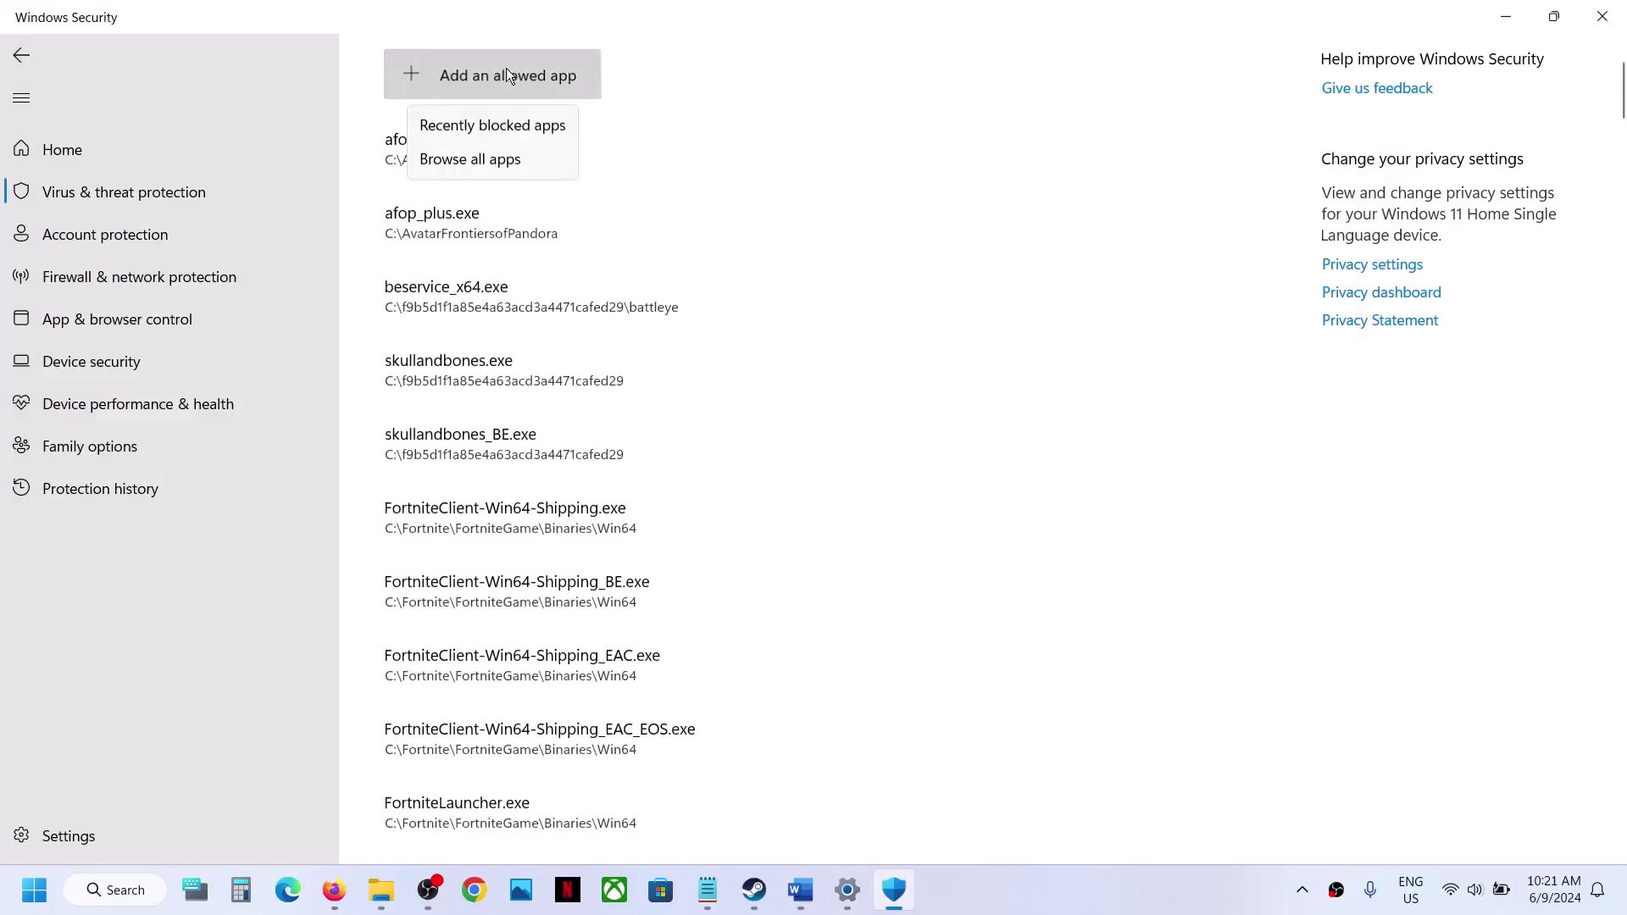
click(478, 158)
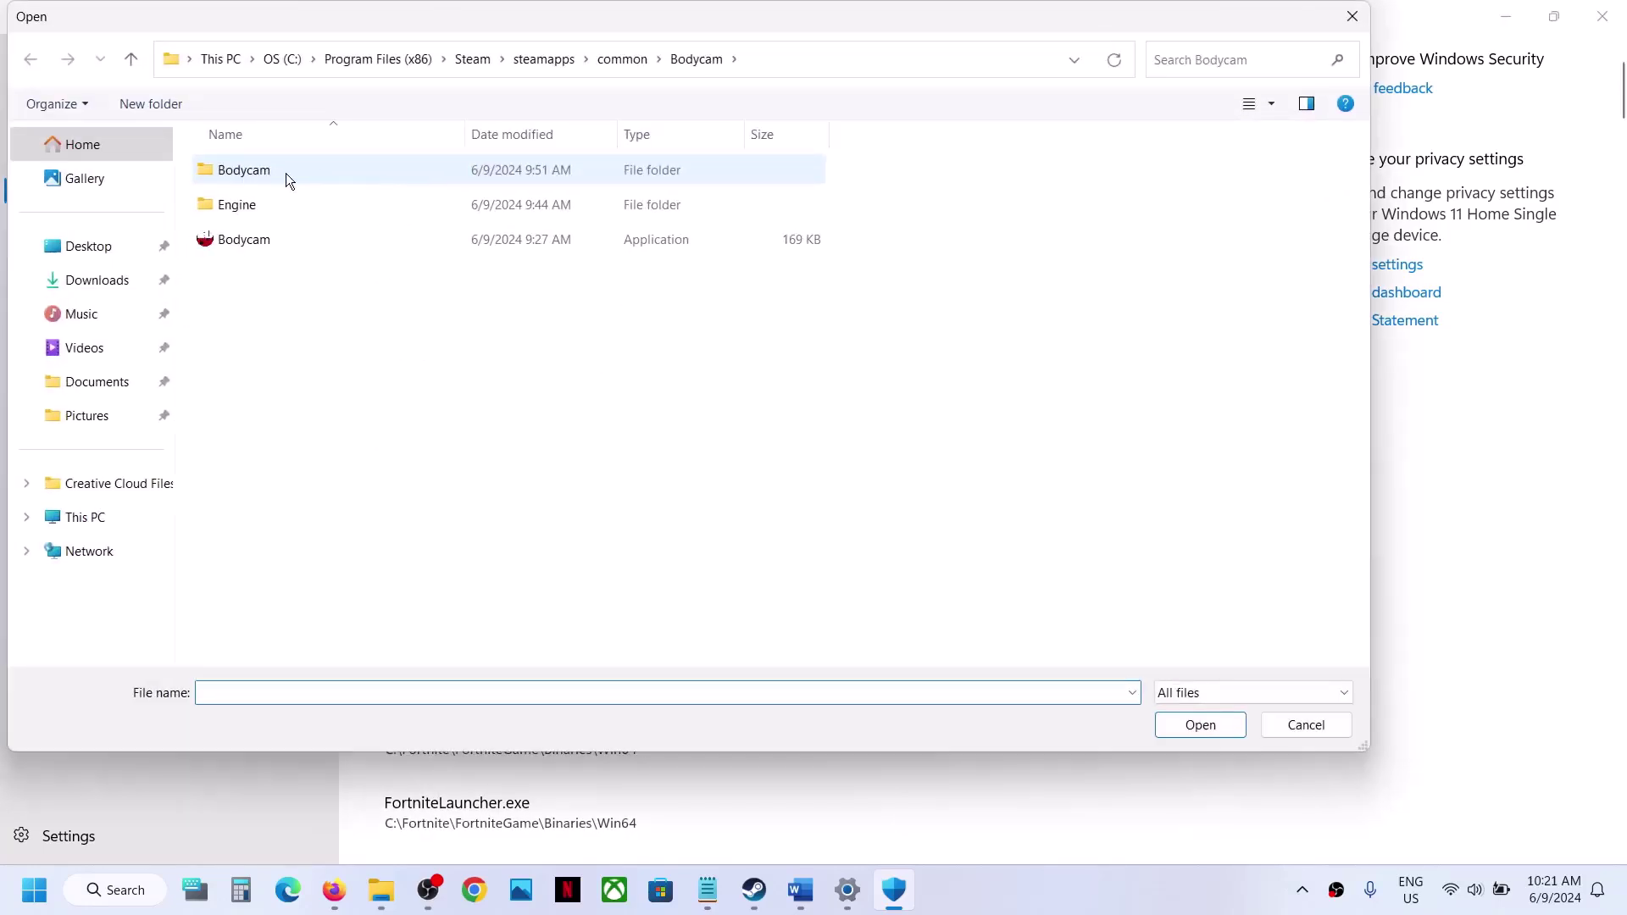
double_click(285, 173)
double_click(285, 173)
double_click(285, 173)
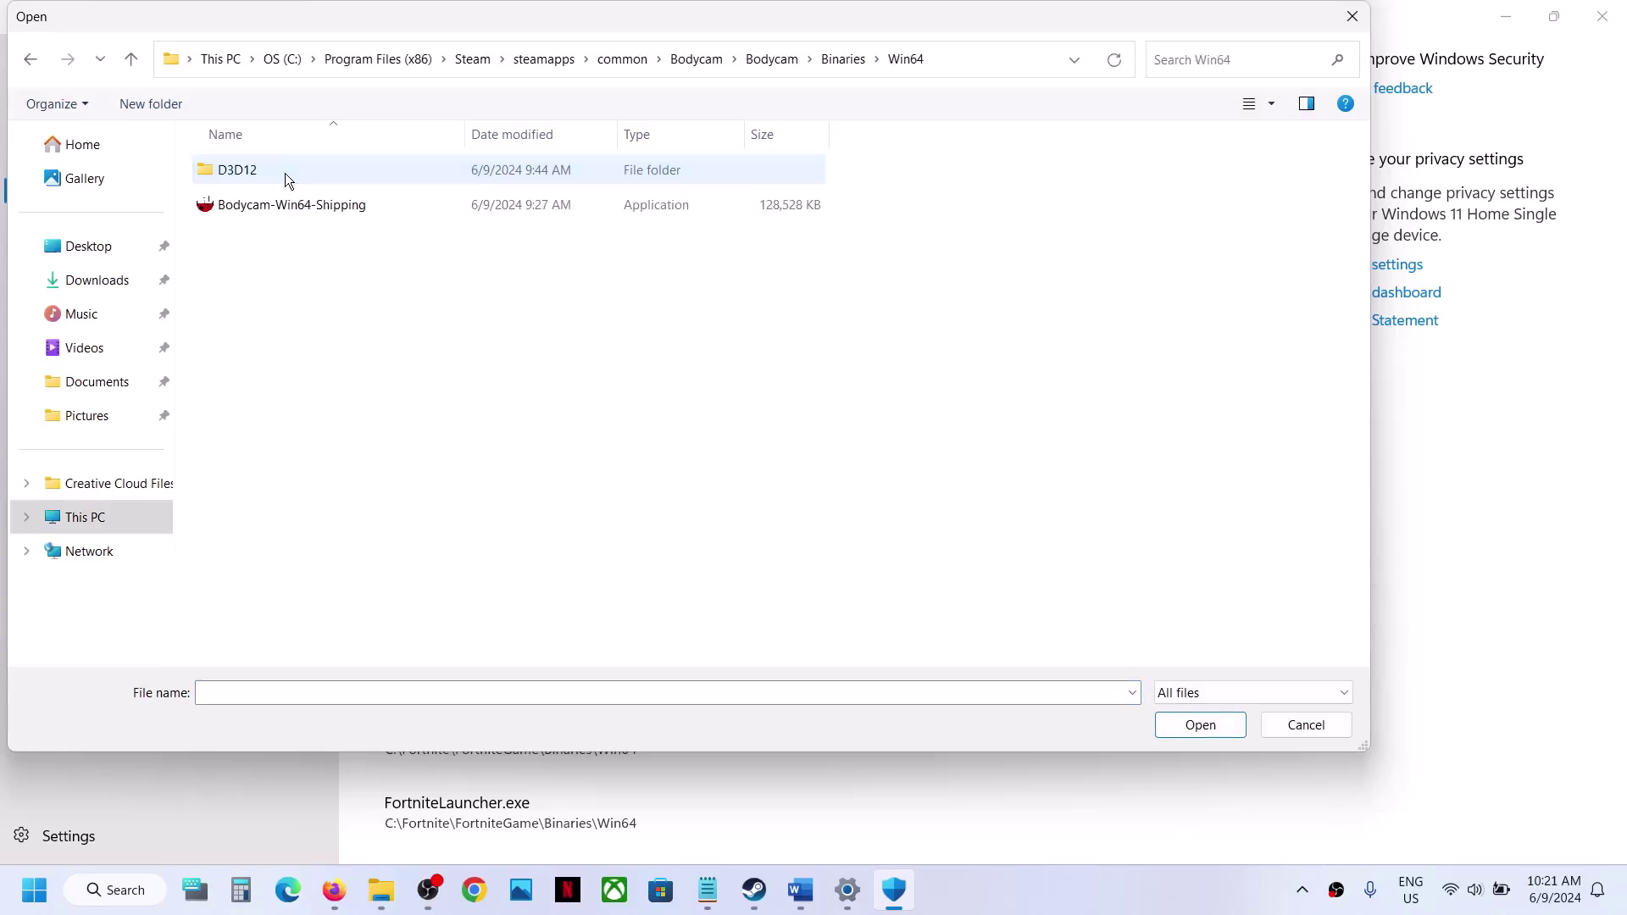
click(272, 203)
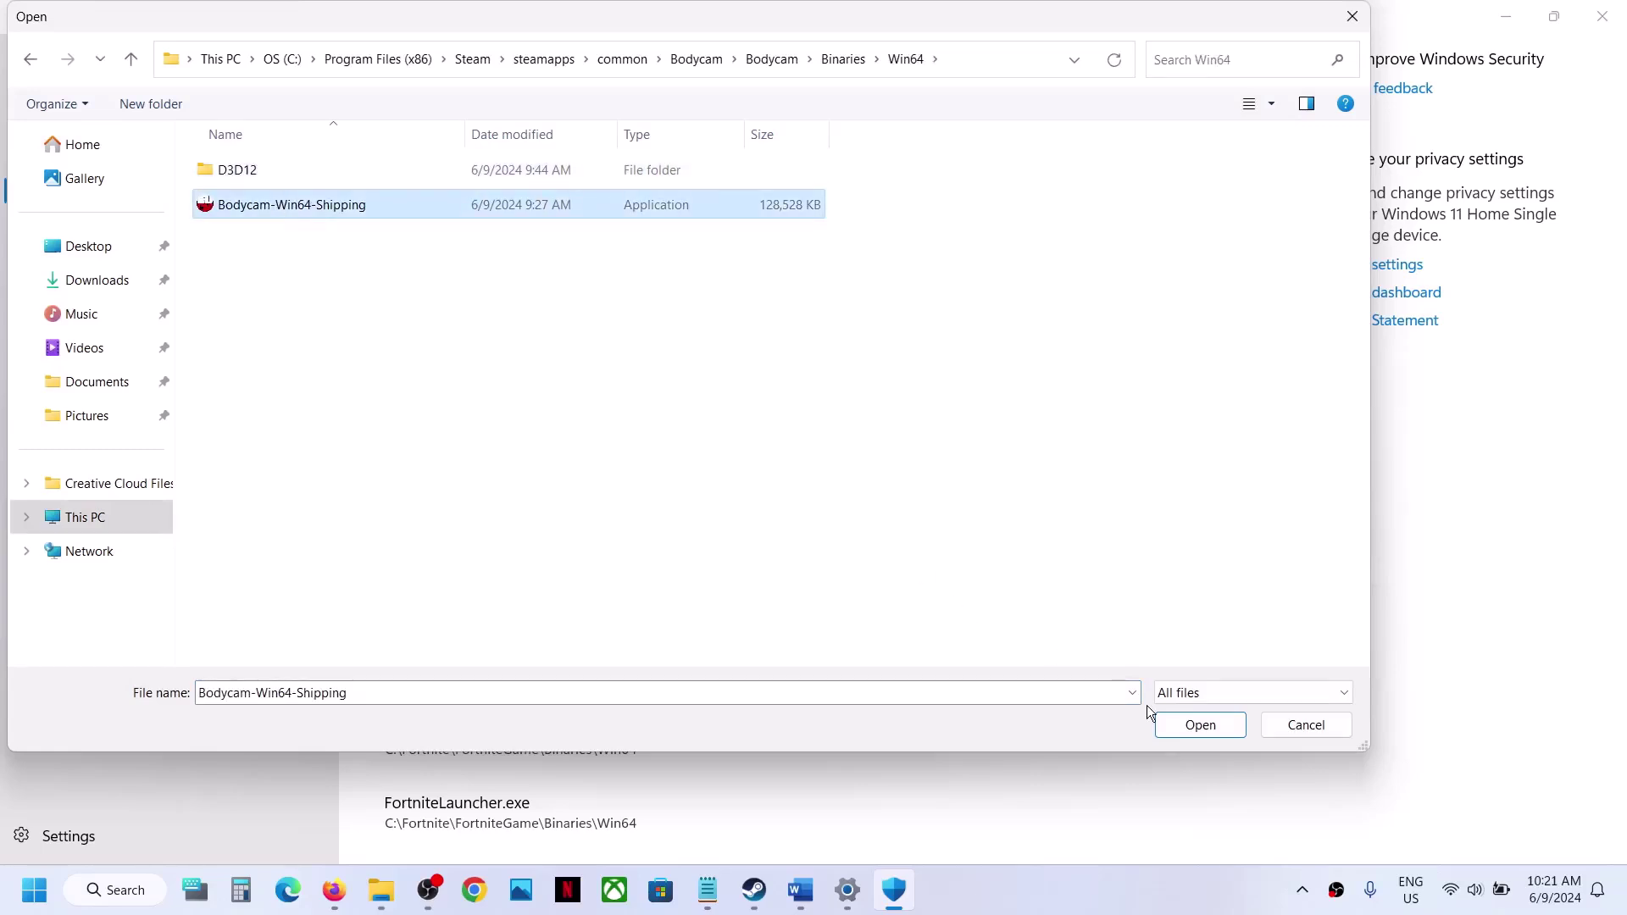
click(1188, 724)
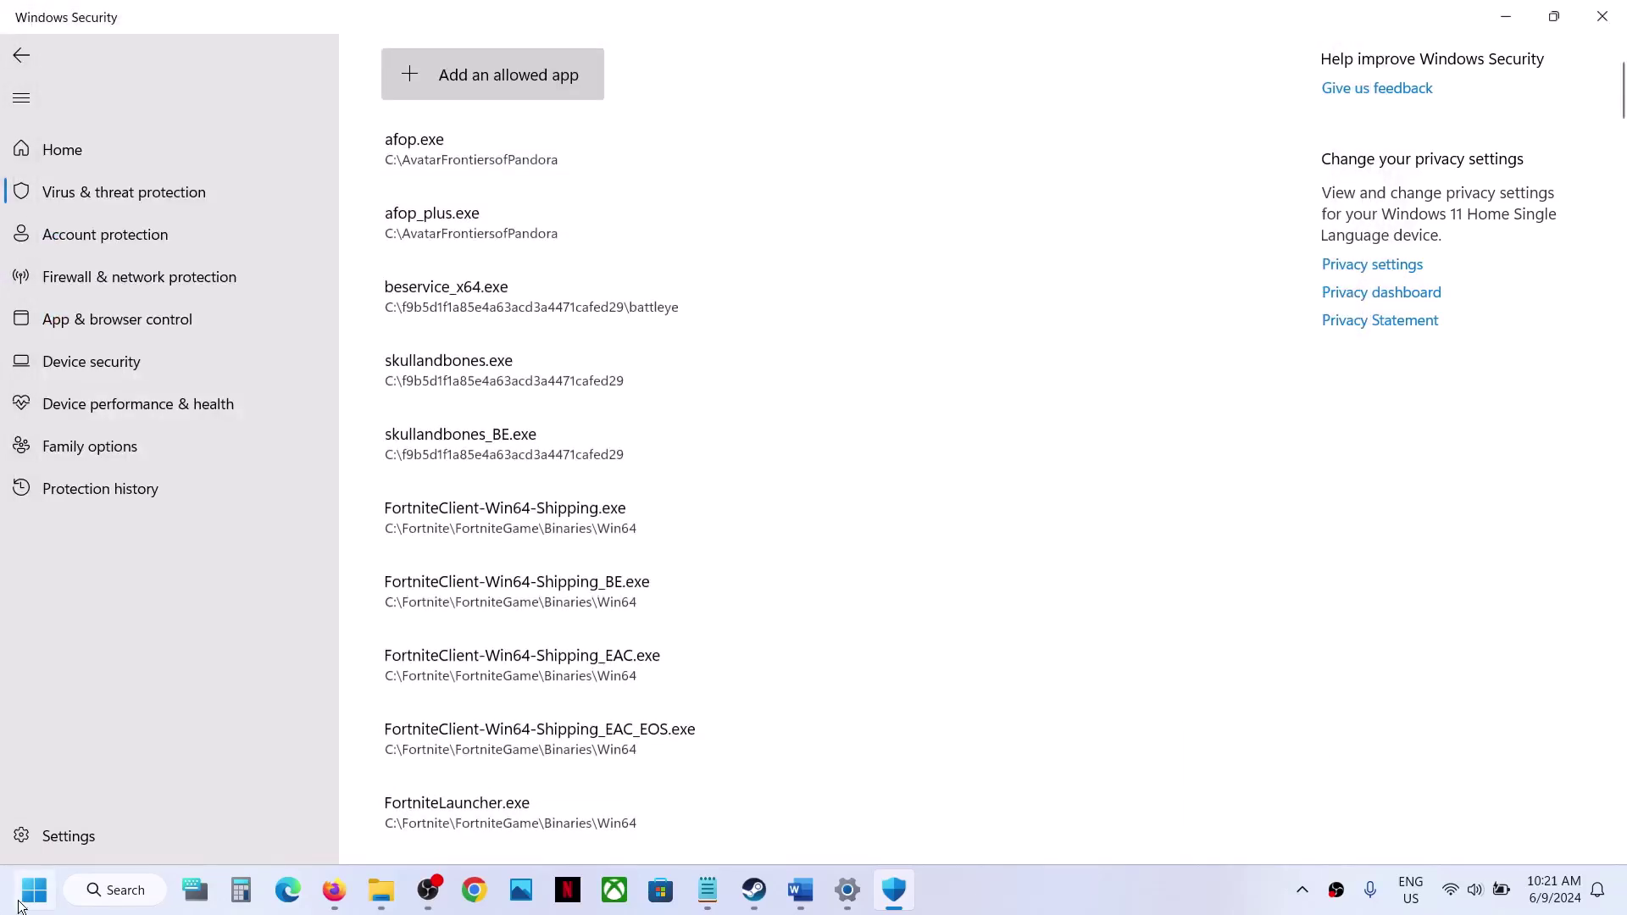
Open Windows Defender Firewall's allowed apps list through Control Panel's System and Security section and unlock its settings for changes
click(22, 906)
text(control)
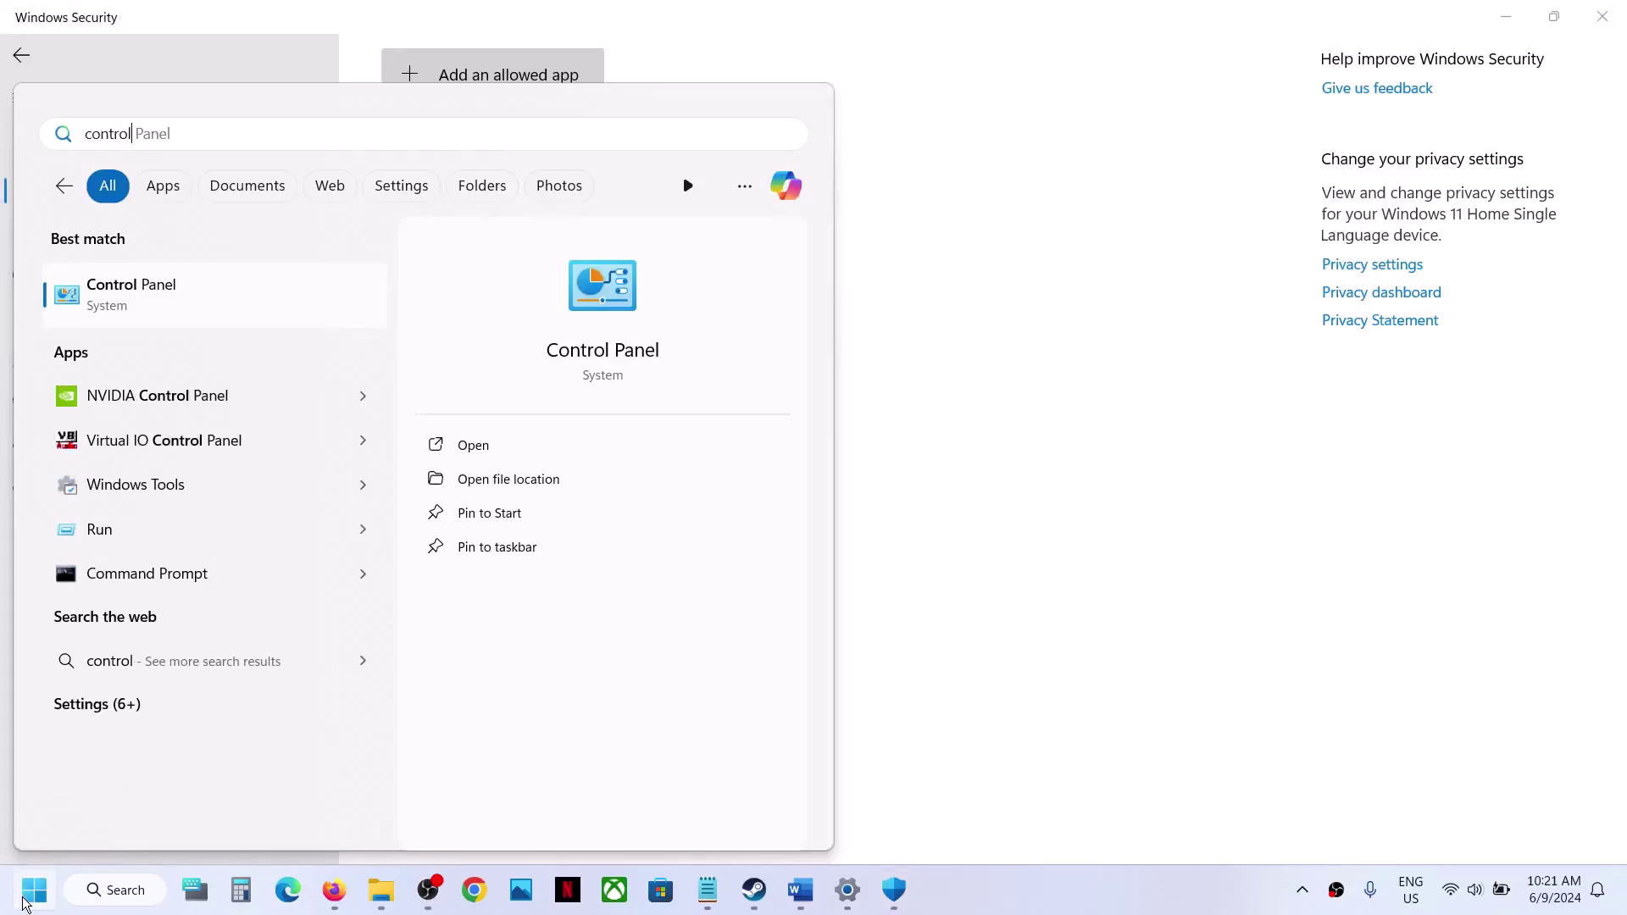
key(Return)
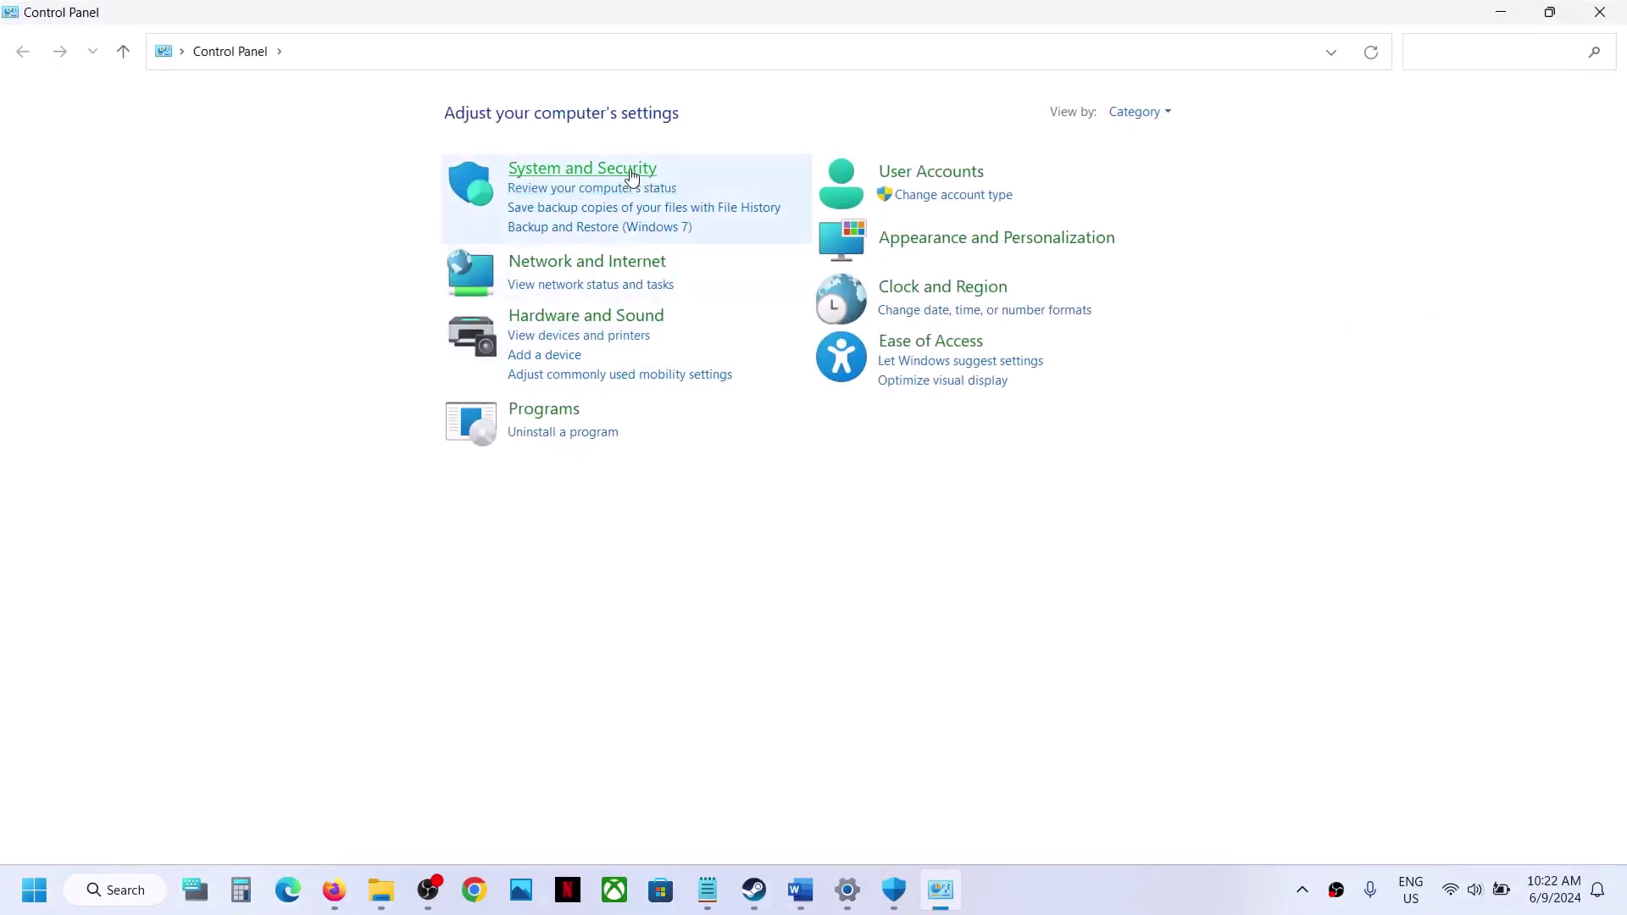
click(631, 175)
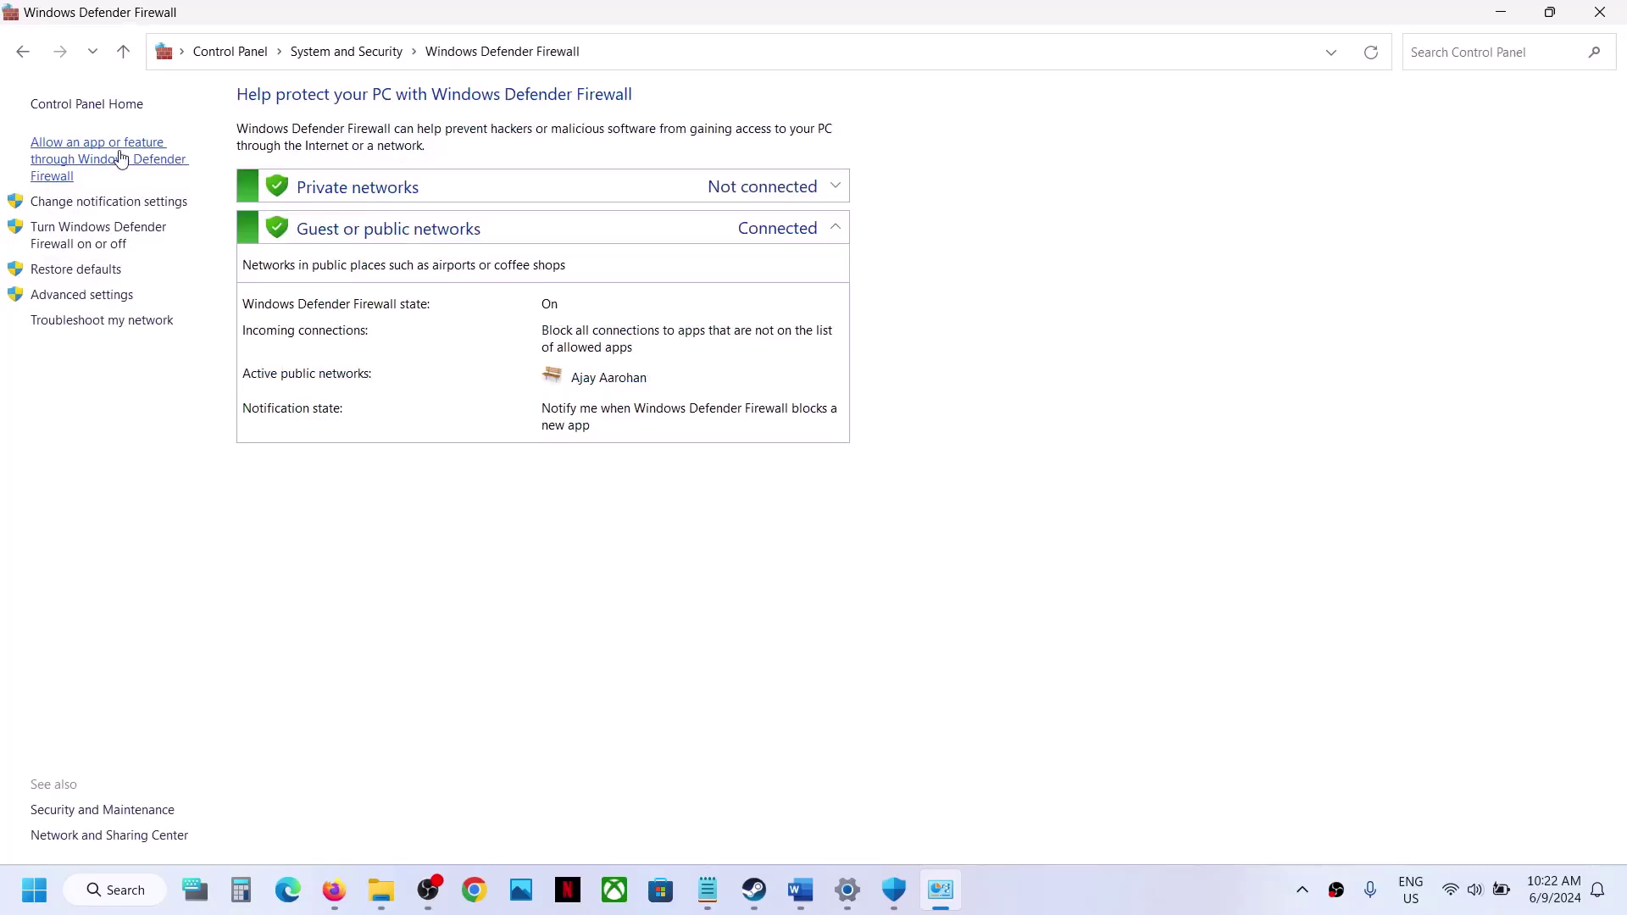
click(121, 159)
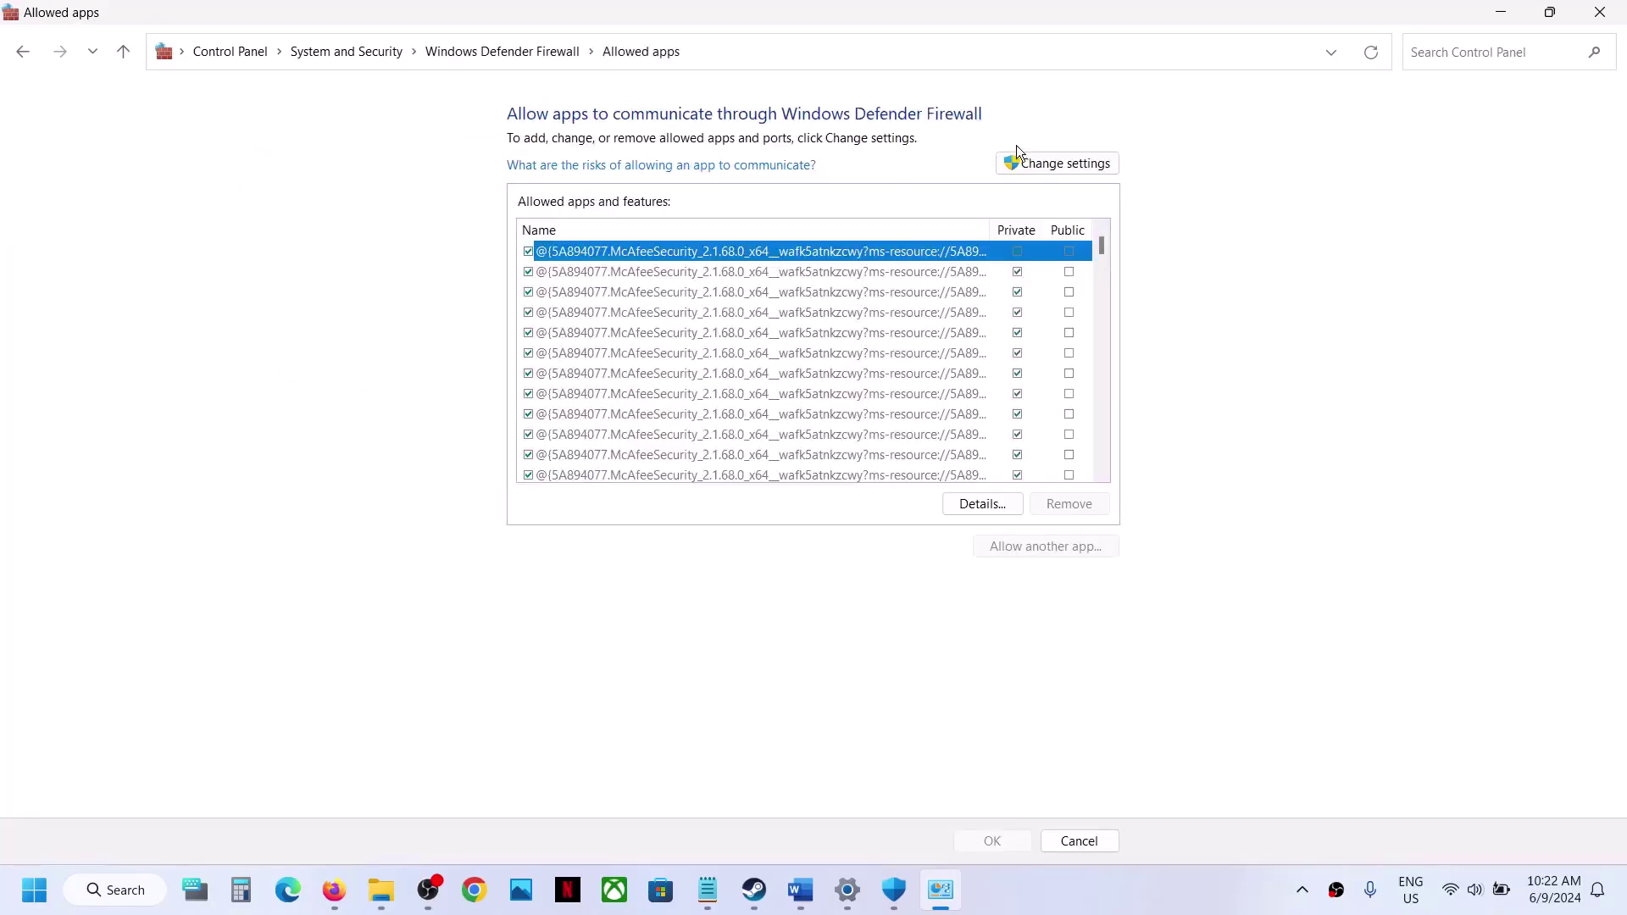
click(1022, 154)
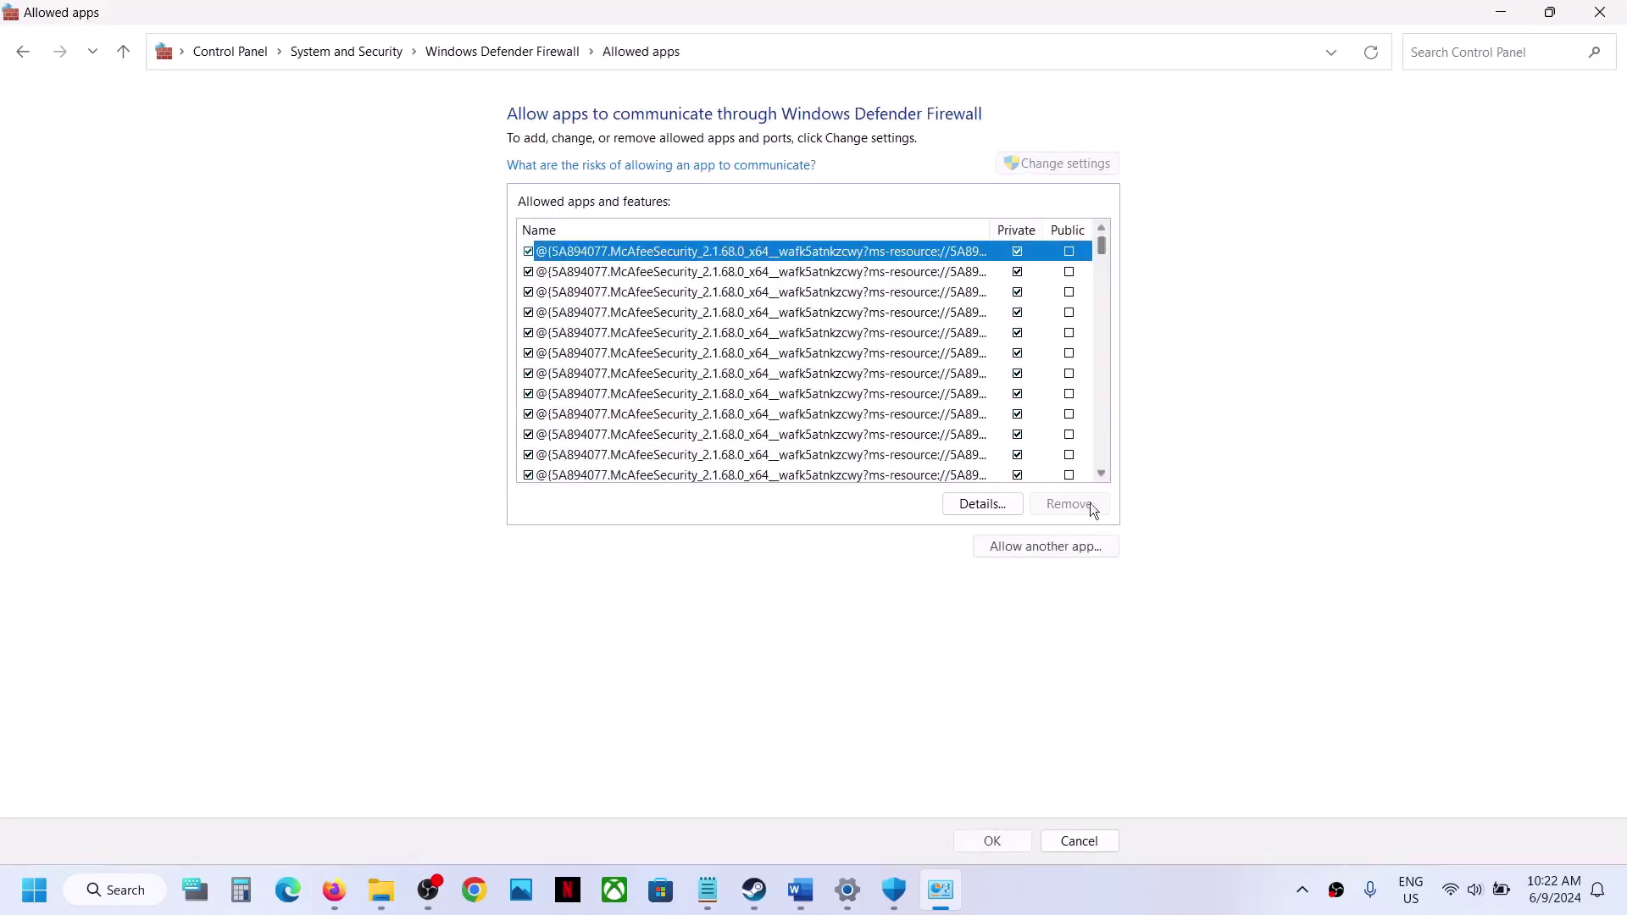
Add the Bodycam application from steamapps\common\Bodycam to the apps allowed through Windows Defender Firewall
click(1056, 558)
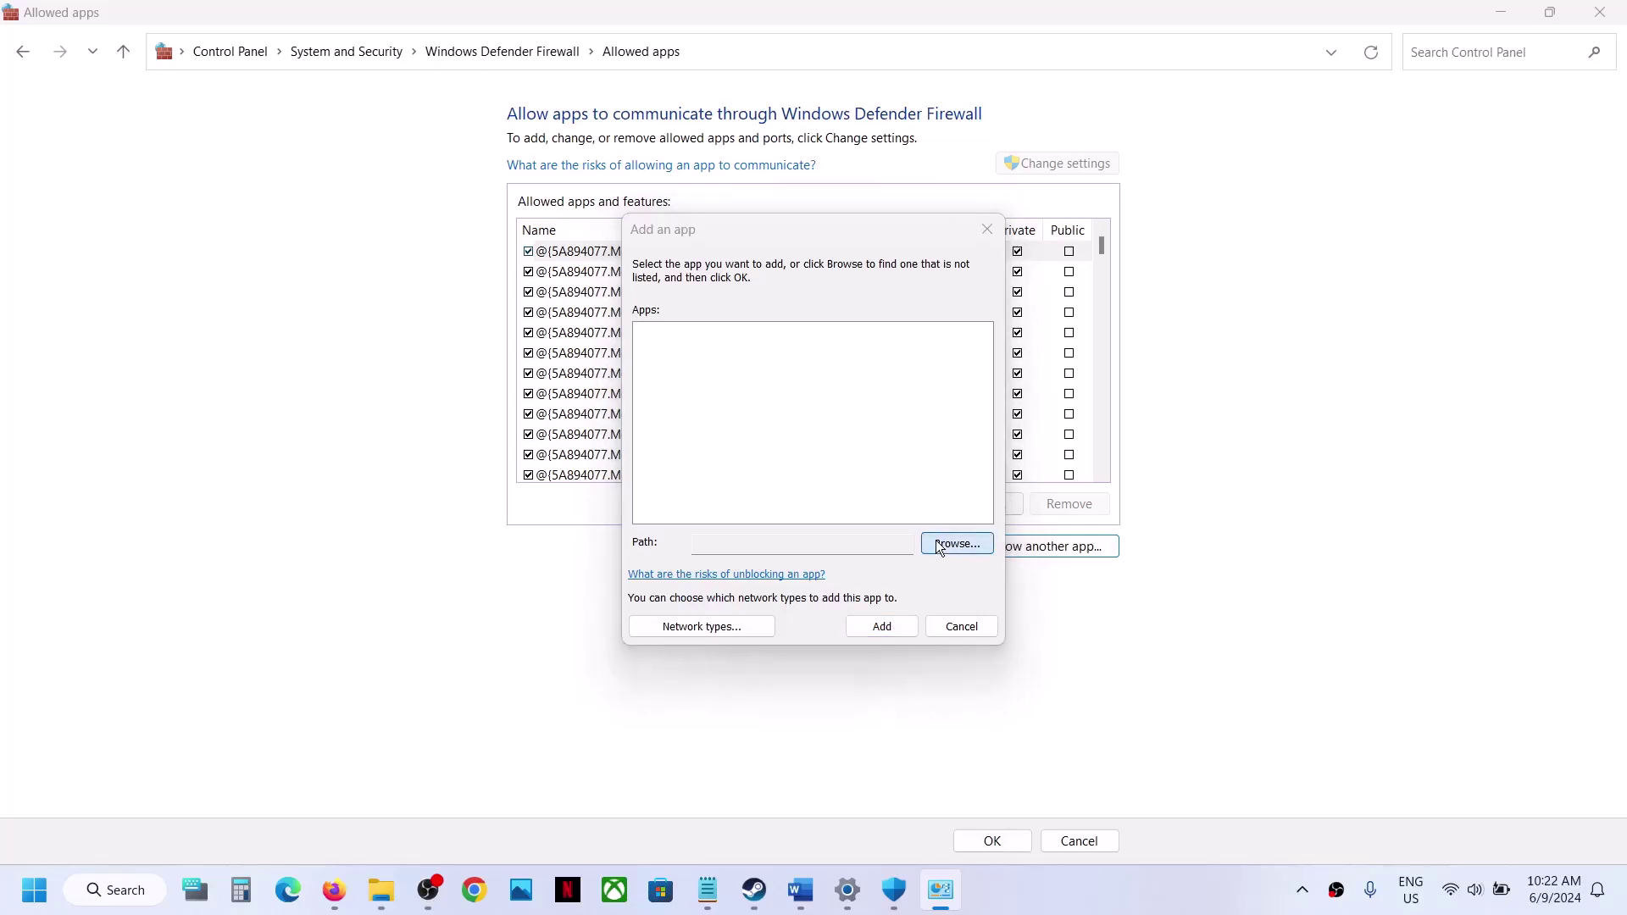
click(940, 546)
click(933, 305)
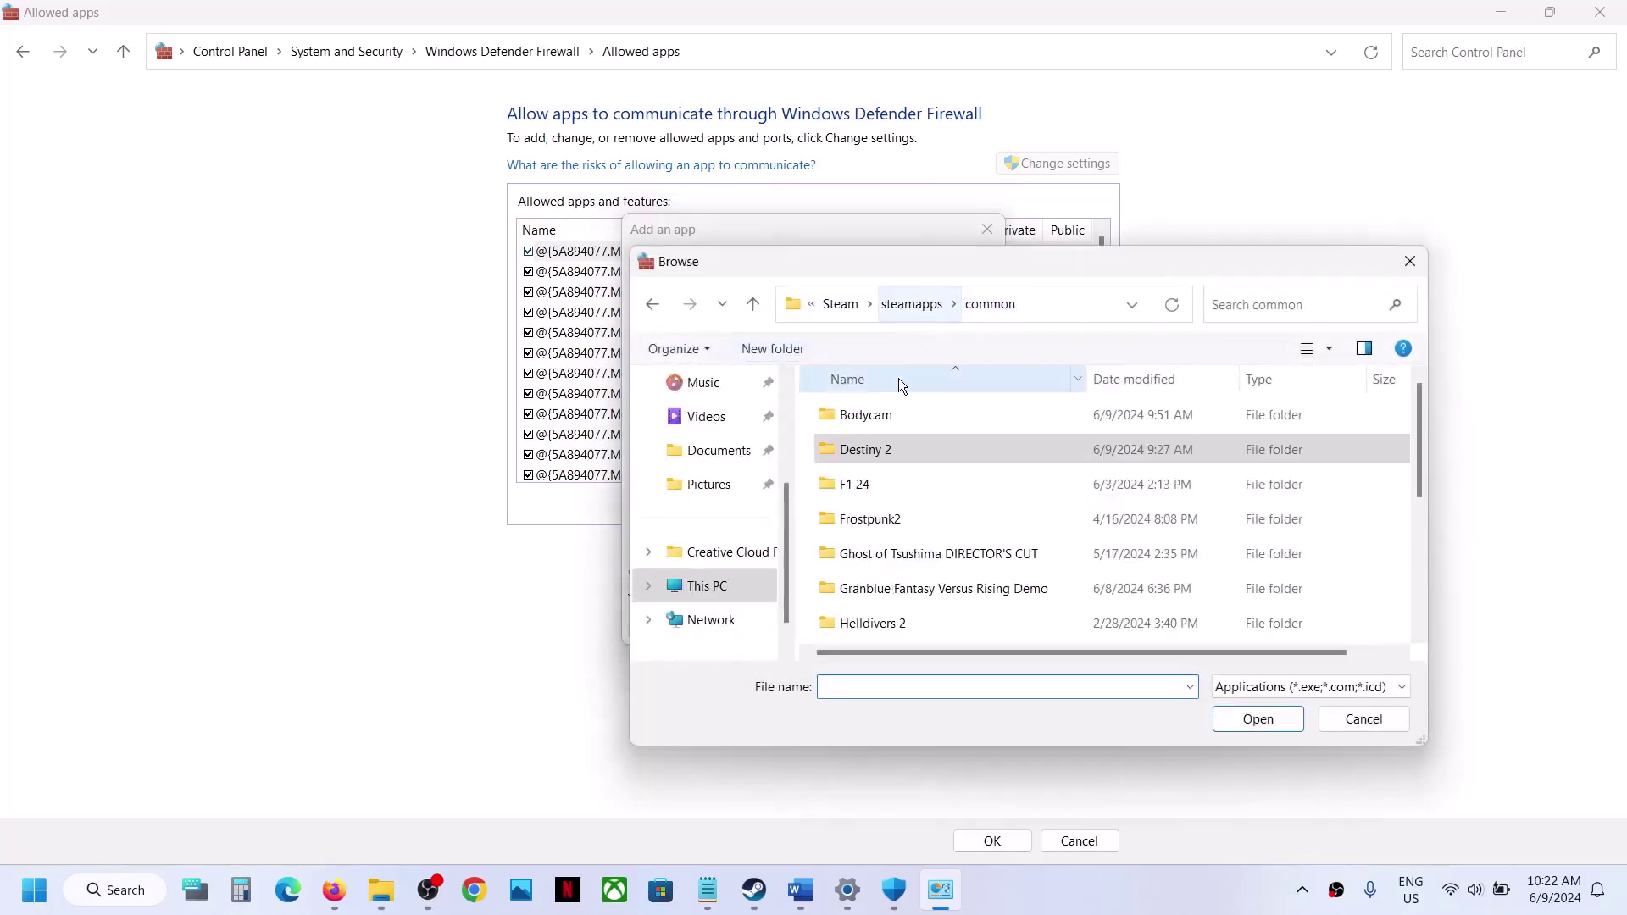
double_click(882, 415)
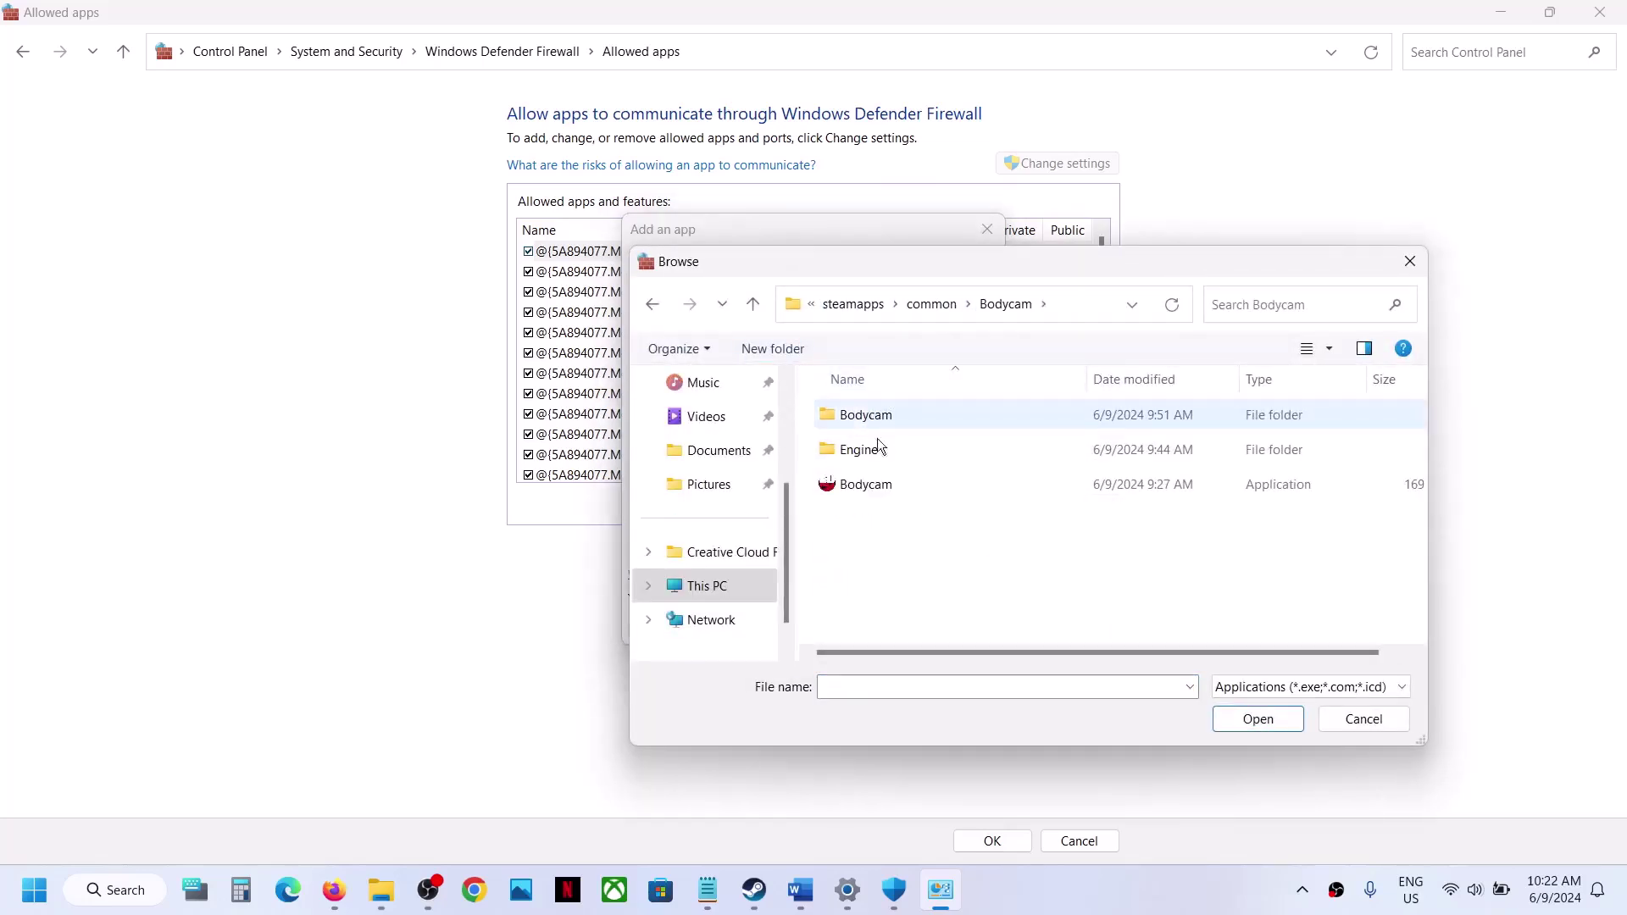
click(876, 488)
click(1255, 726)
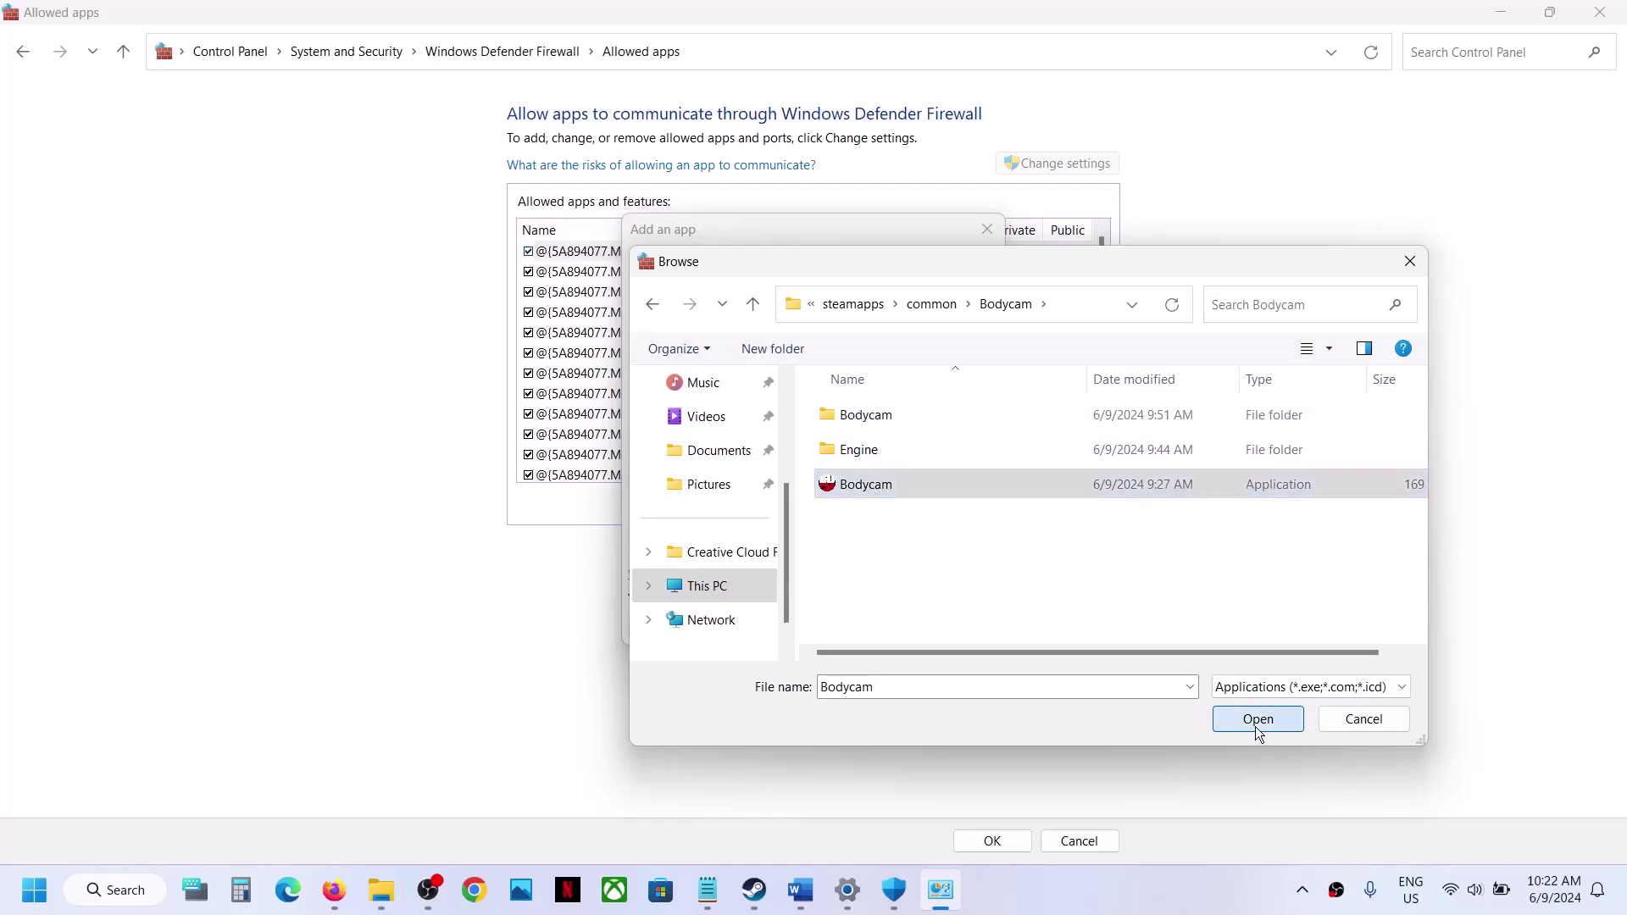
click(883, 628)
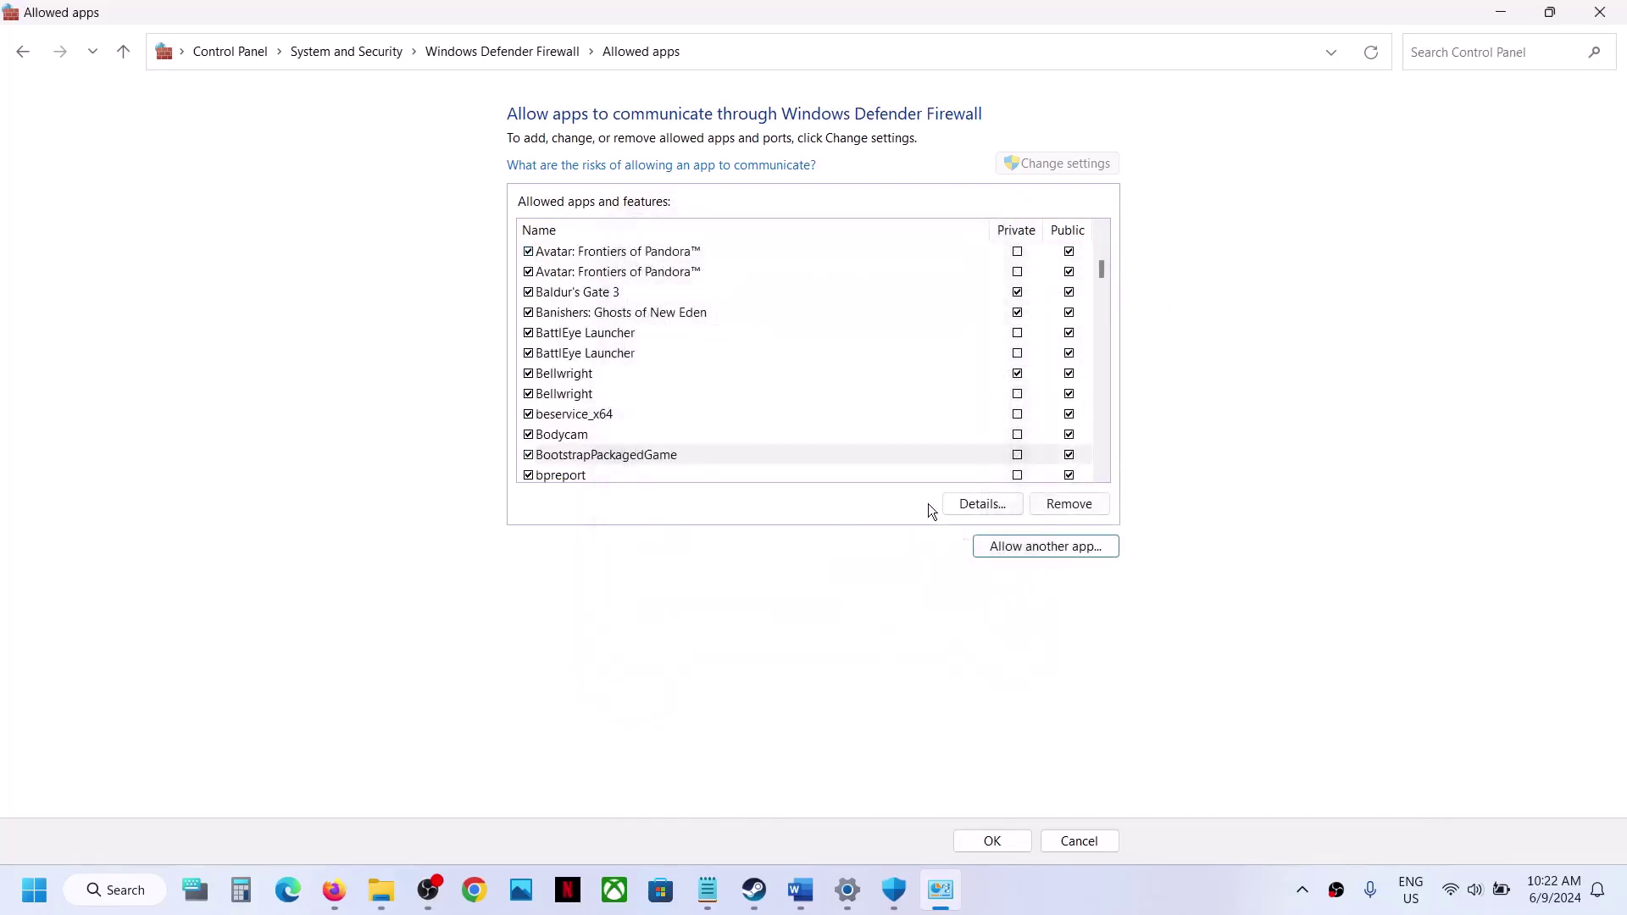
Try to add Bodycam-Win64-Shipping from the Bodycam\Binaries\Win64 folder to the firewall's allowed apps
click(1035, 544)
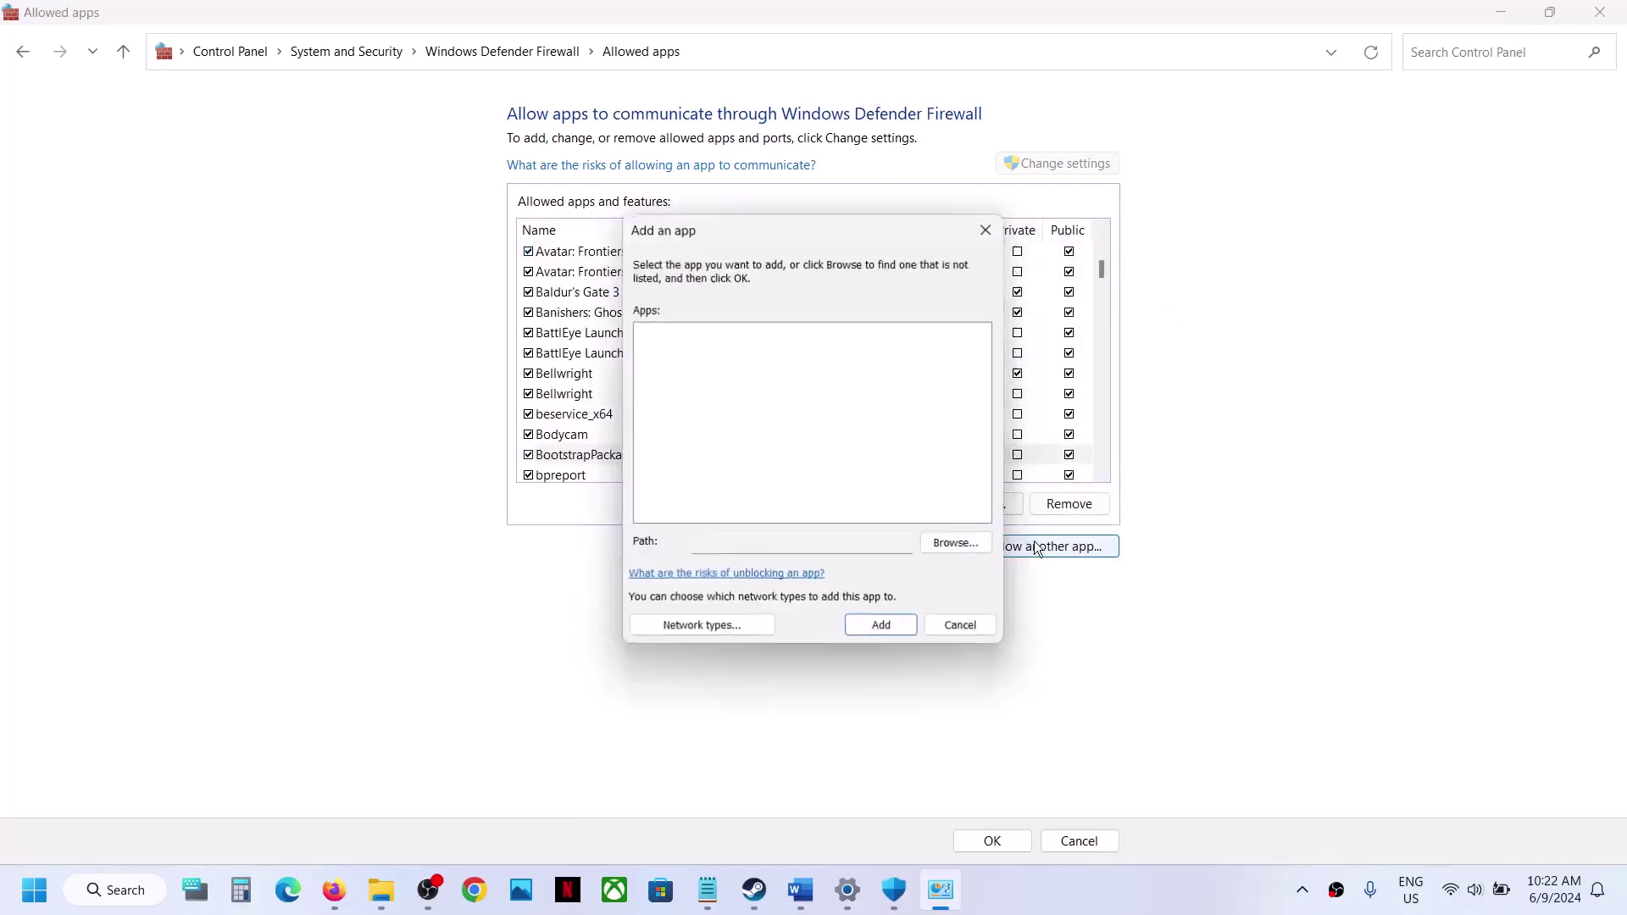
click(943, 540)
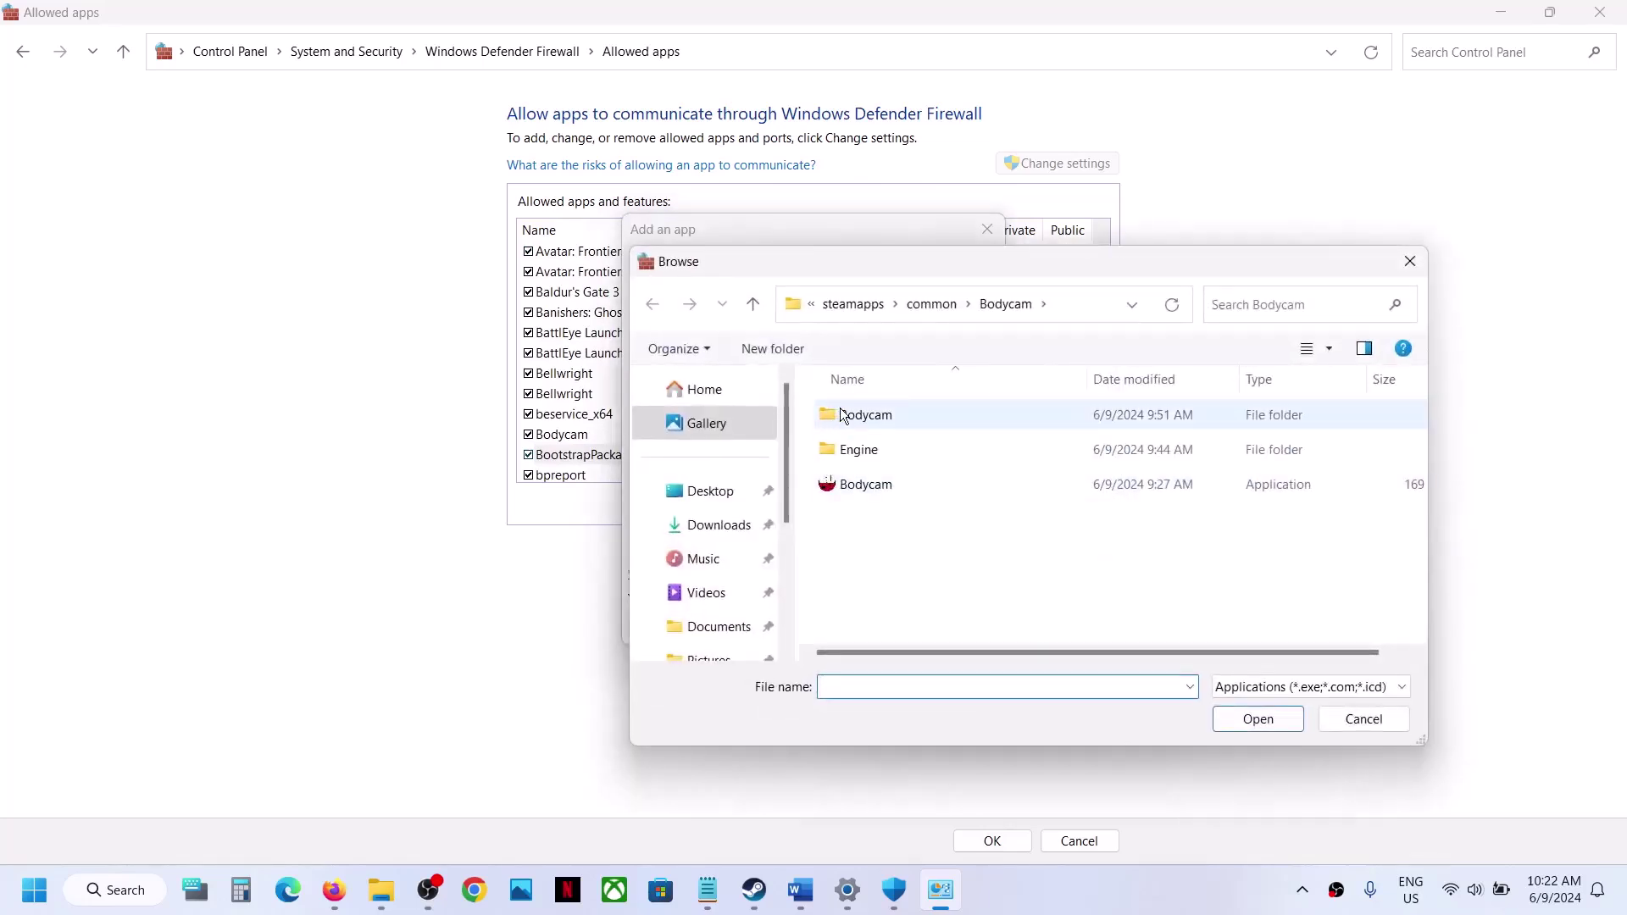
double_click(843, 415)
double_click(843, 415)
double_click(844, 415)
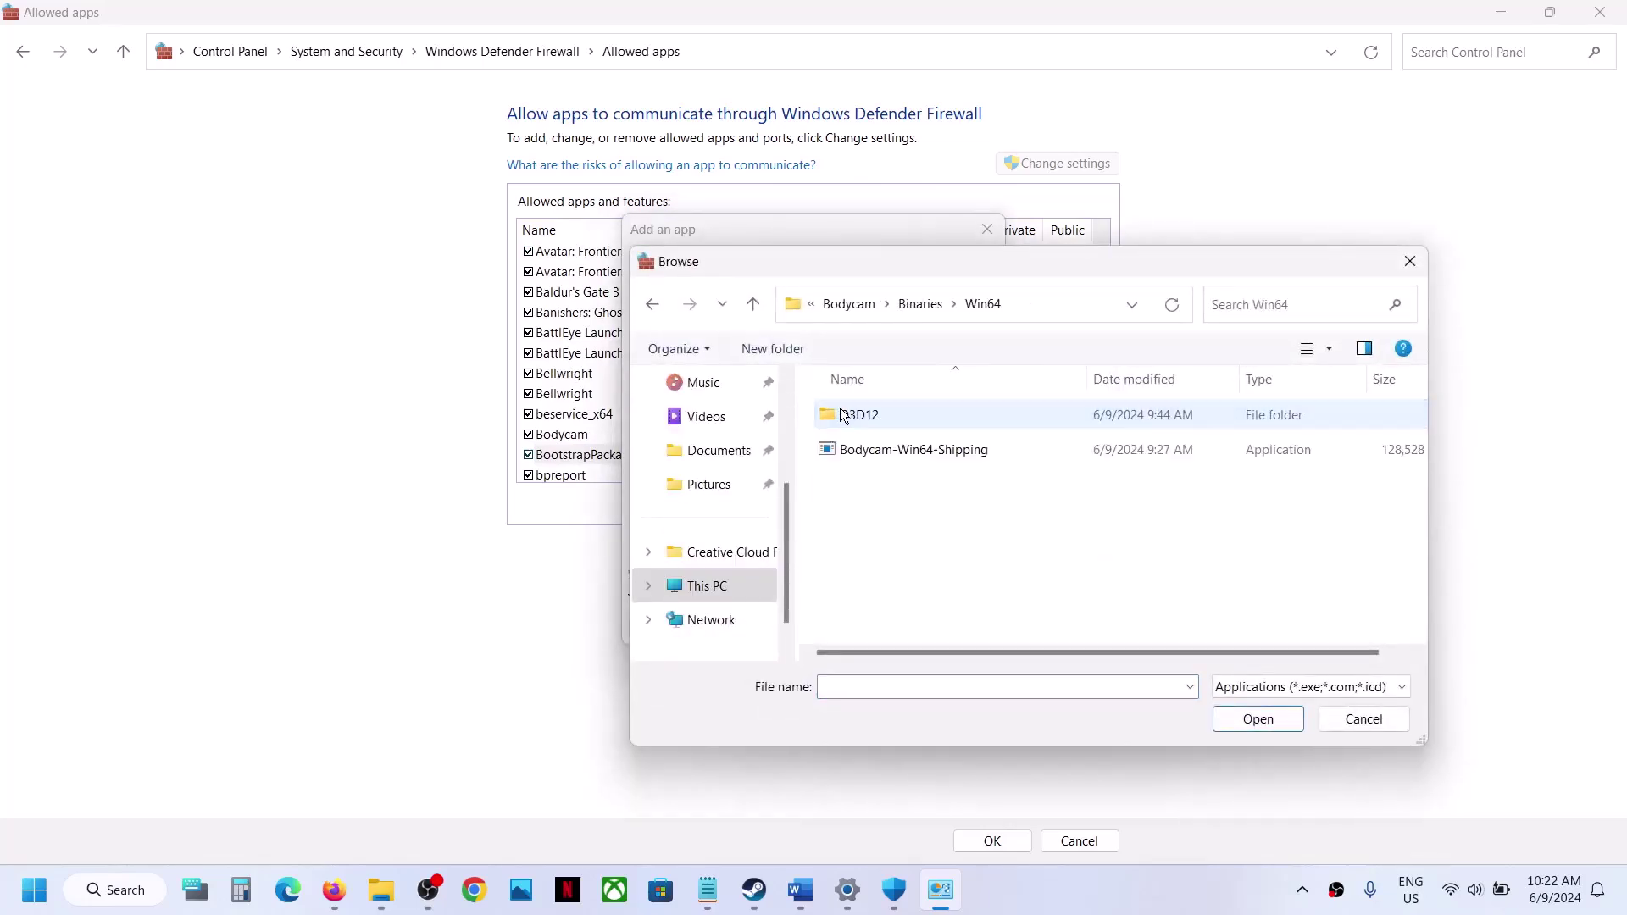
click(899, 449)
click(1251, 721)
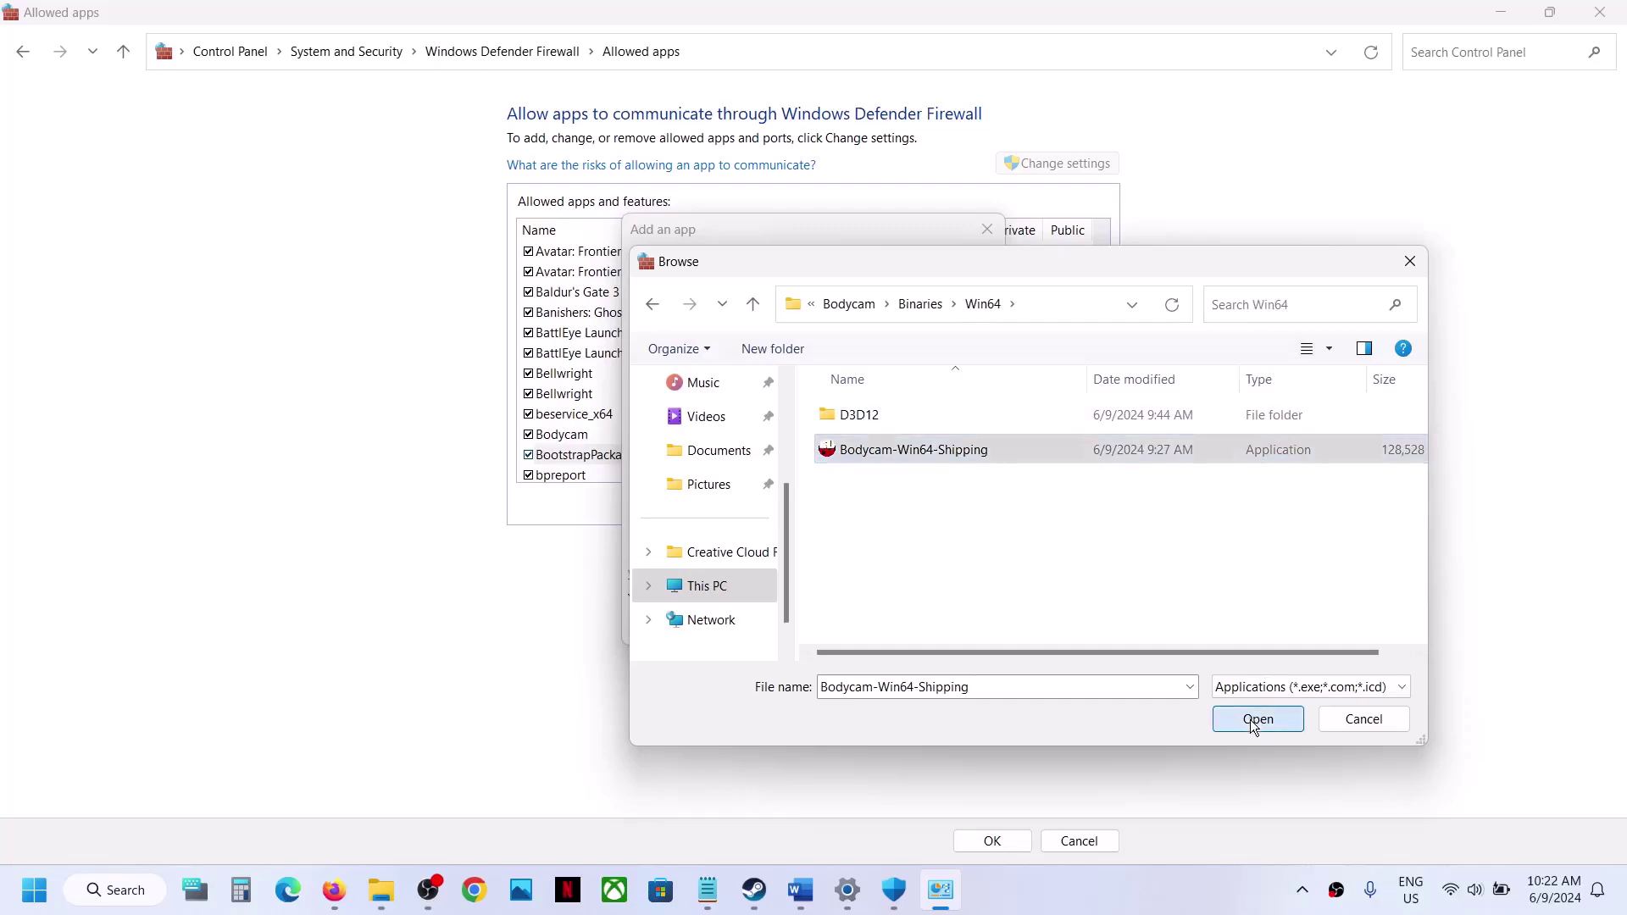
click(882, 627)
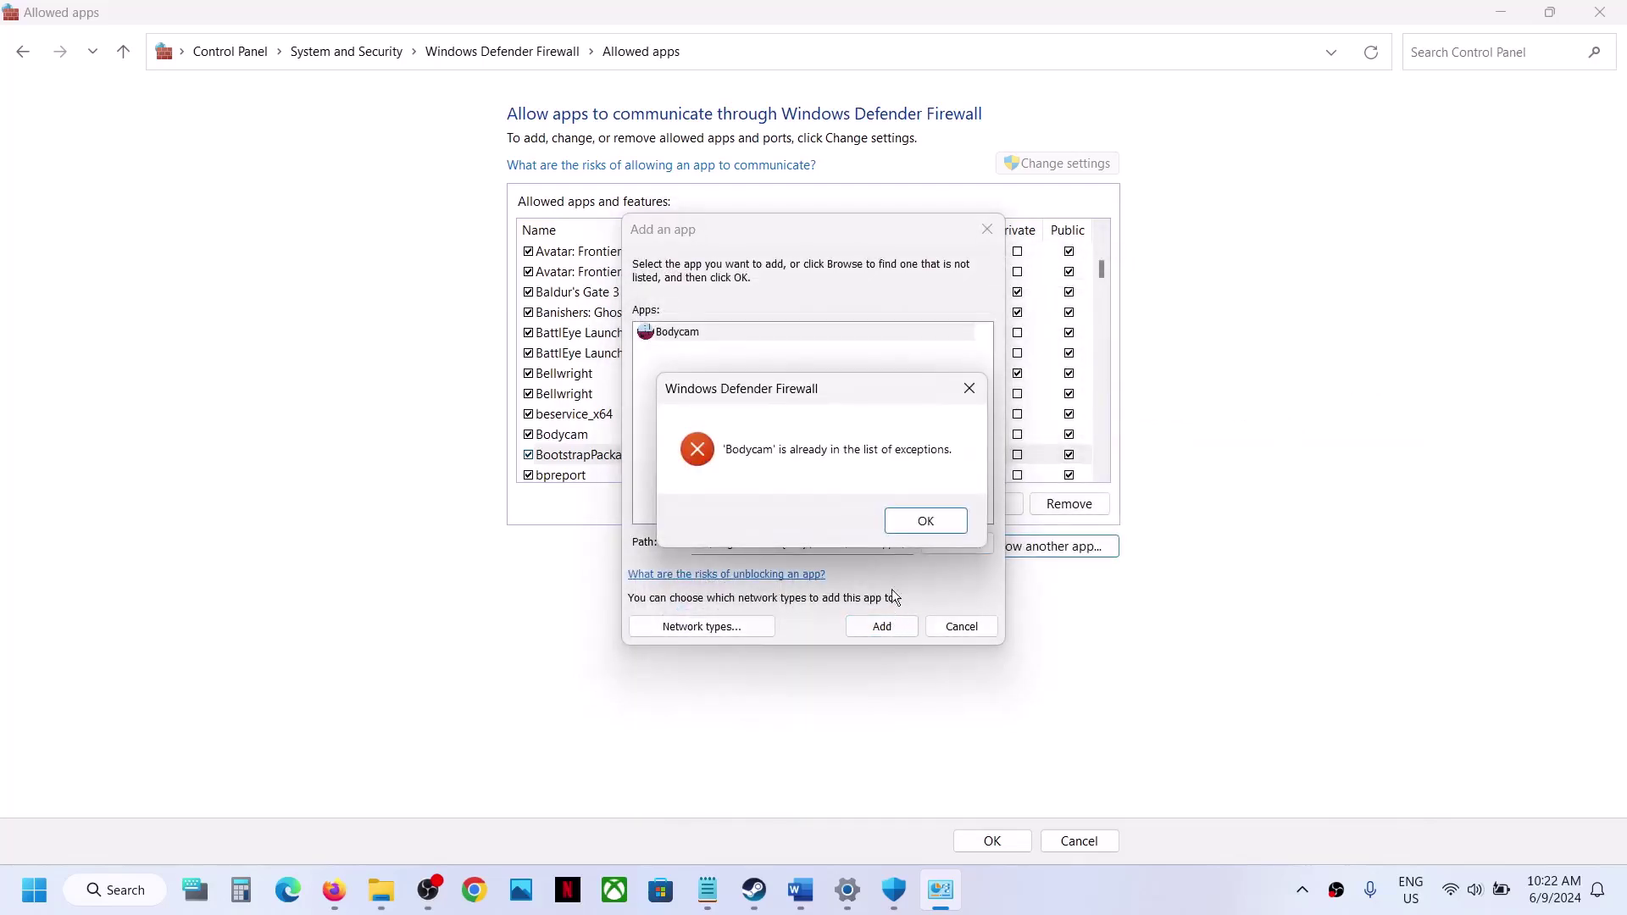
click(927, 513)
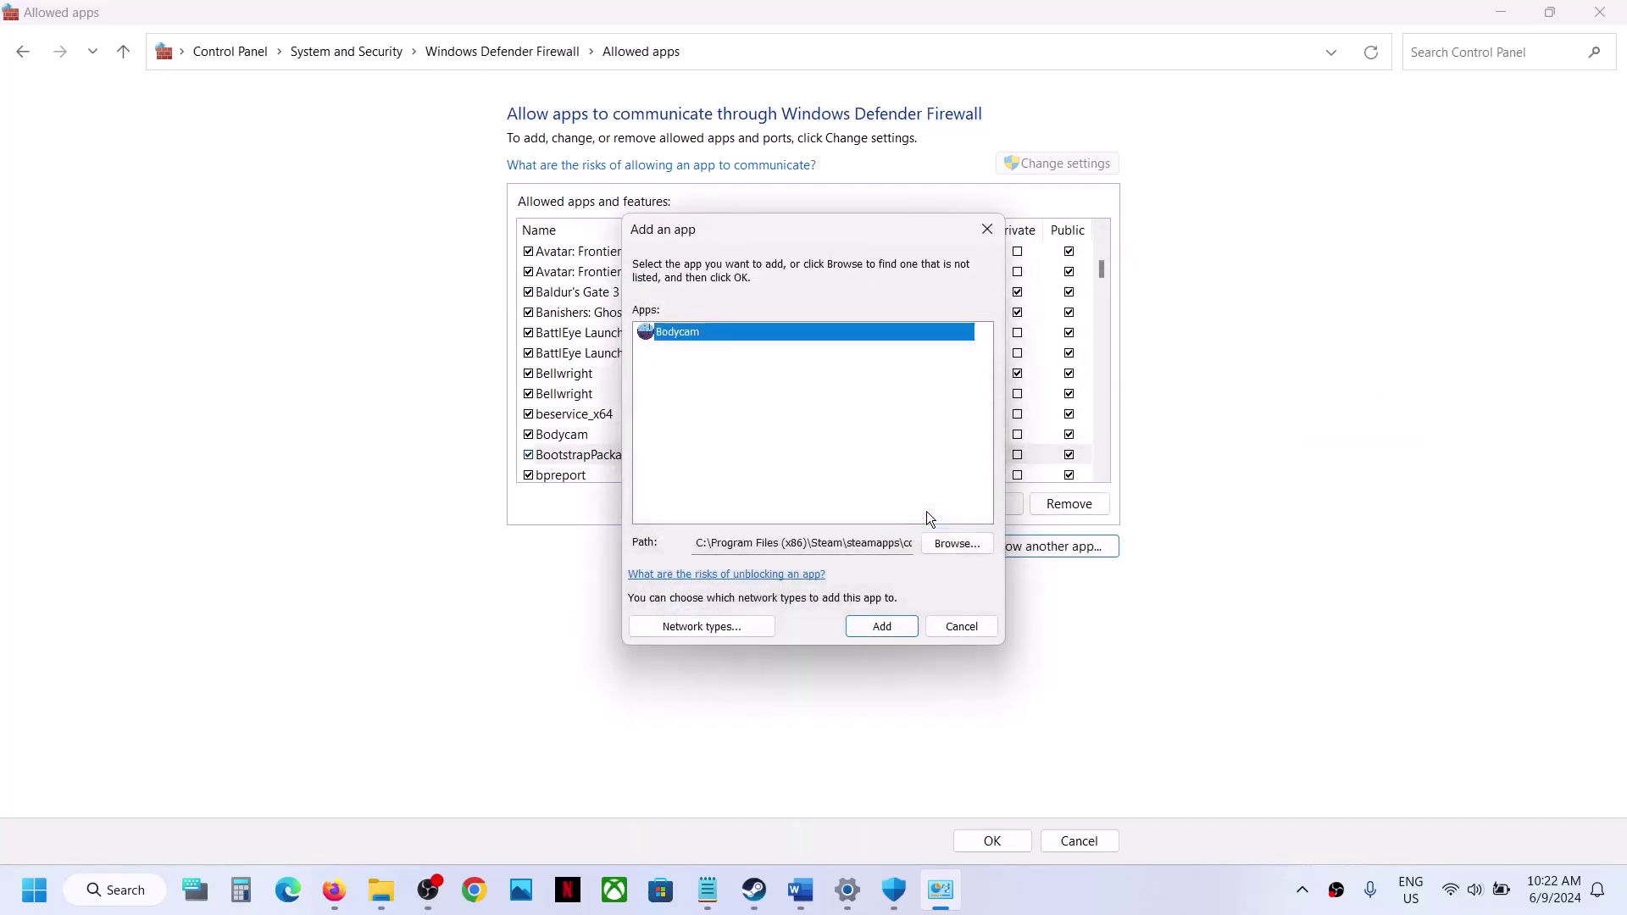
click(961, 627)
Select the Bodycam entry in the firewall's allowed apps, save the changes and close Control Panel
click(592, 435)
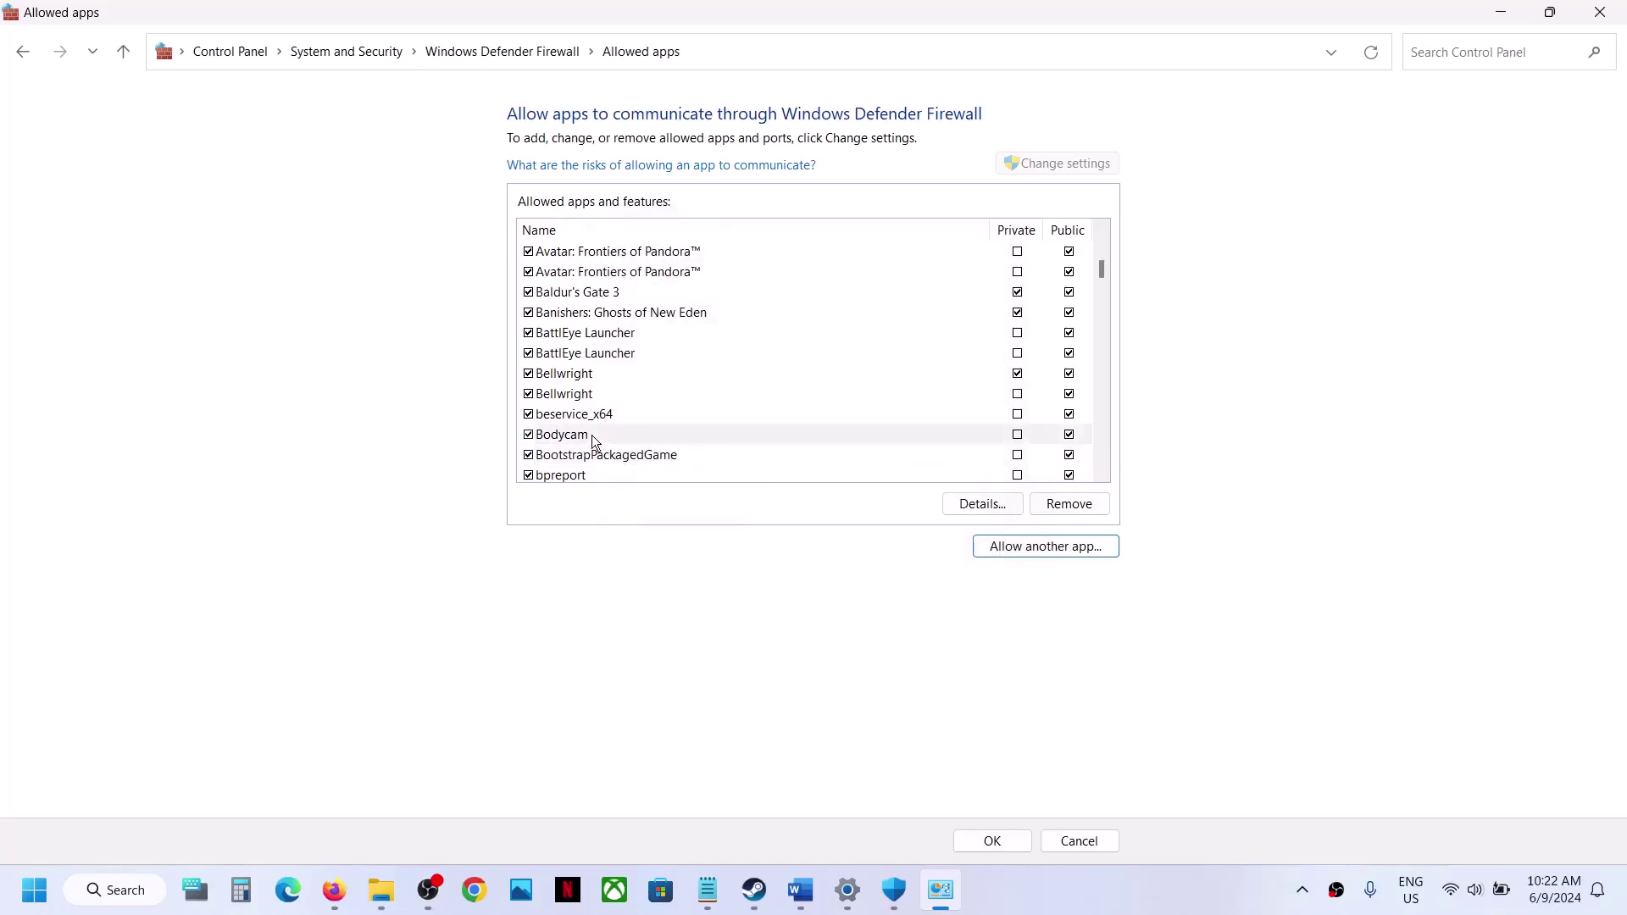
click(1007, 840)
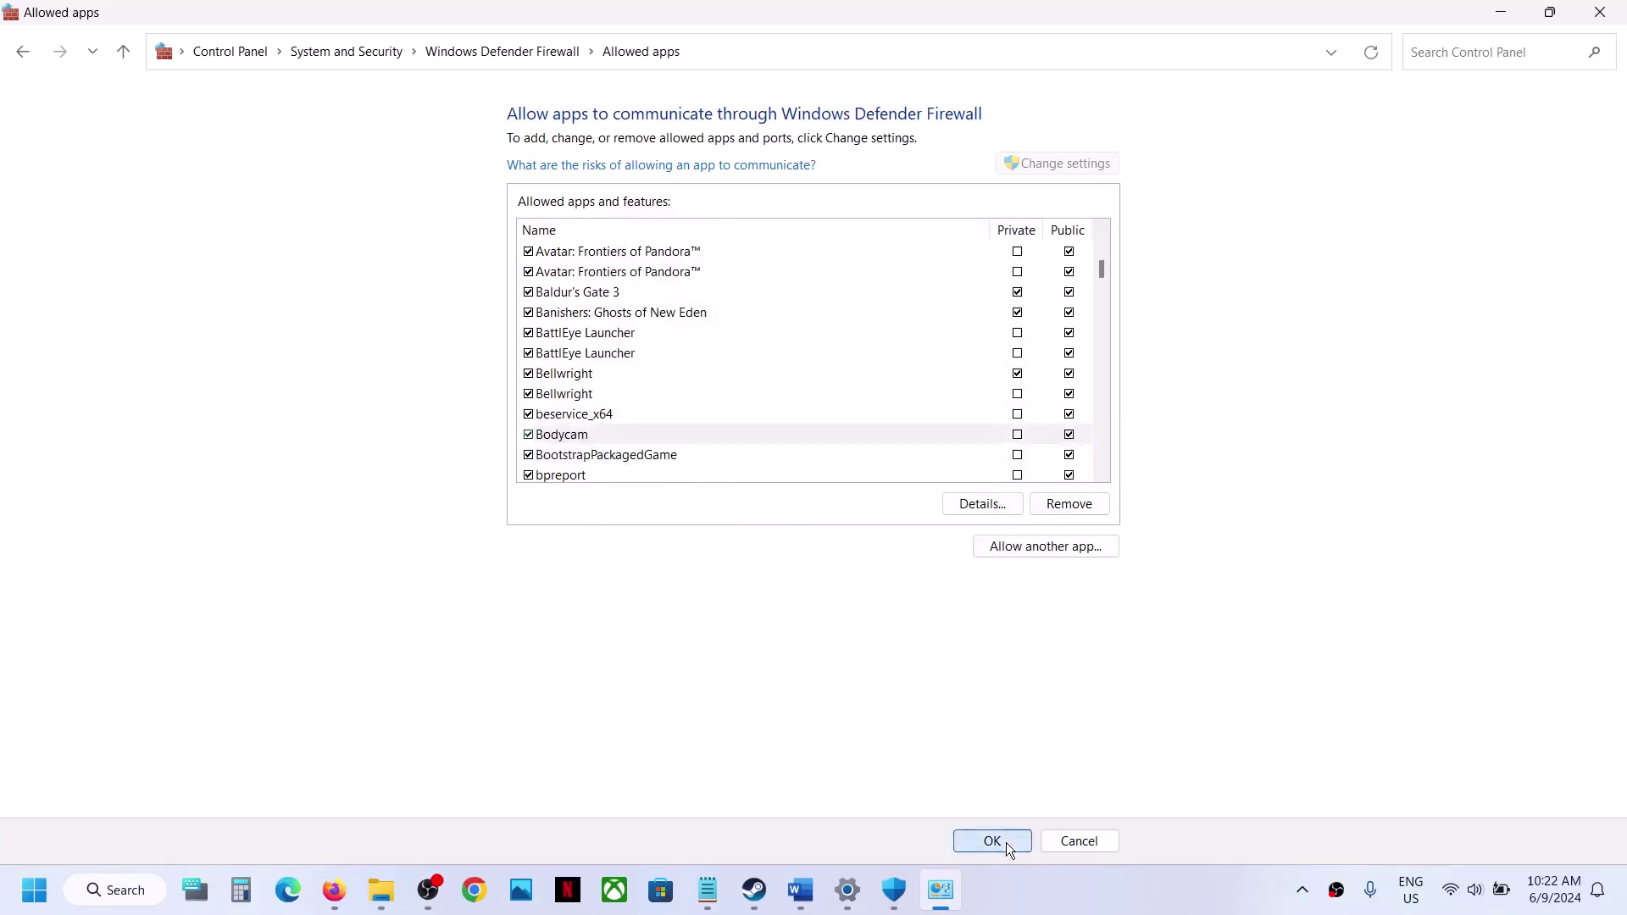
click(1615, 8)
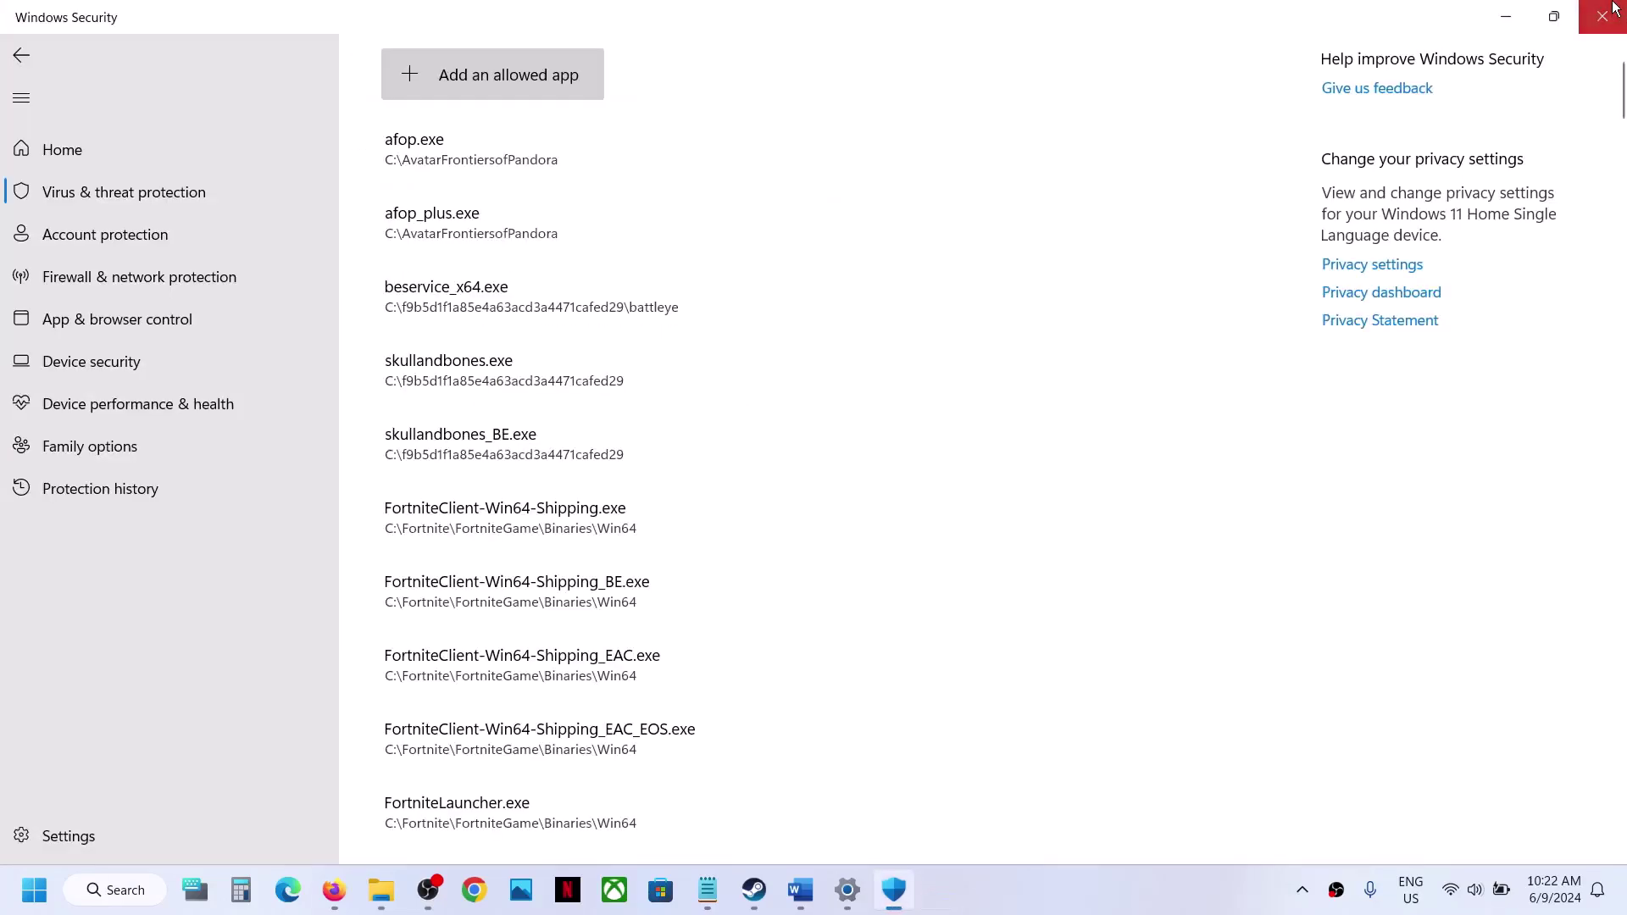
Close Windows Security, proceed to Step 7 of the Word instructions, and check for Windows updates in Settings
click(1615, 10)
click(1615, 8)
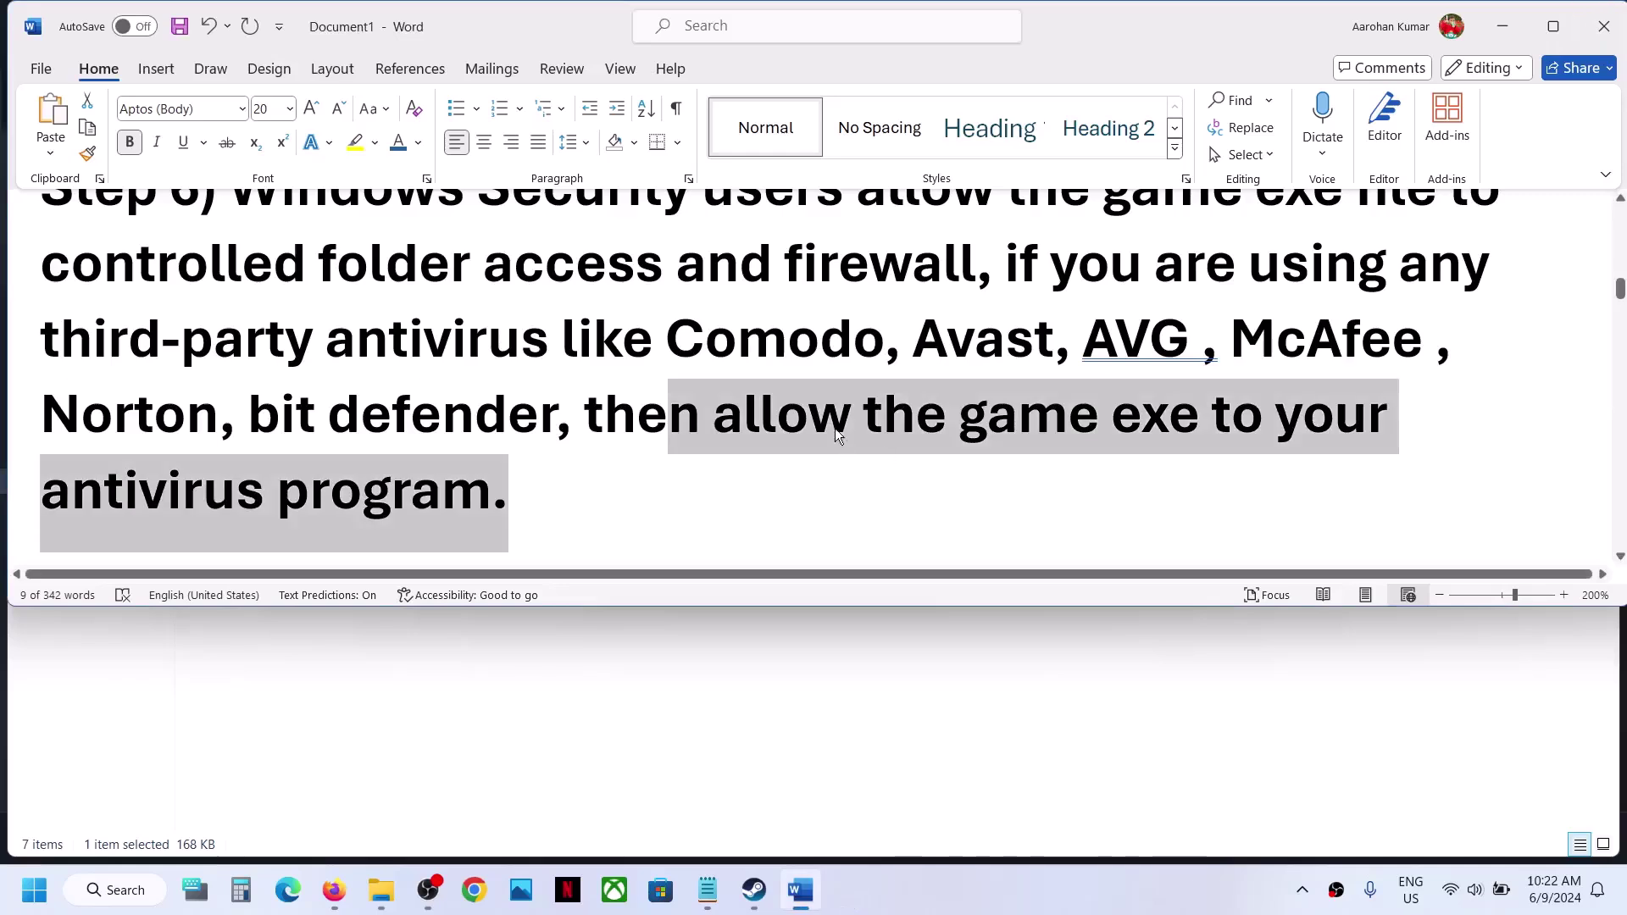
scroll(833, 423, down, 5)
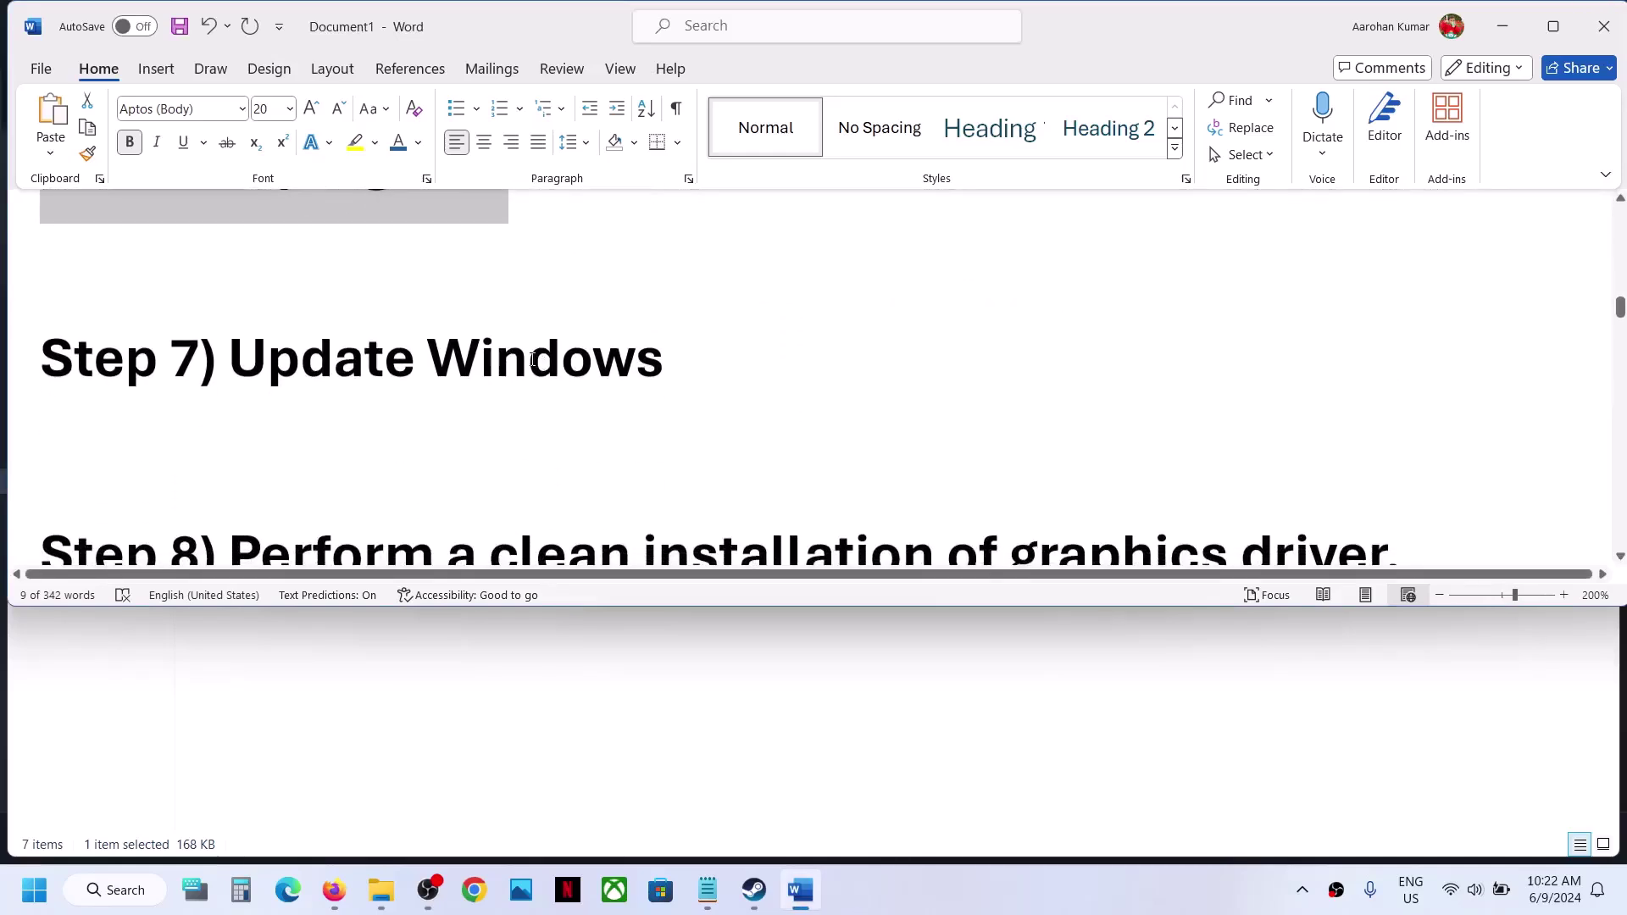
key(super+i)
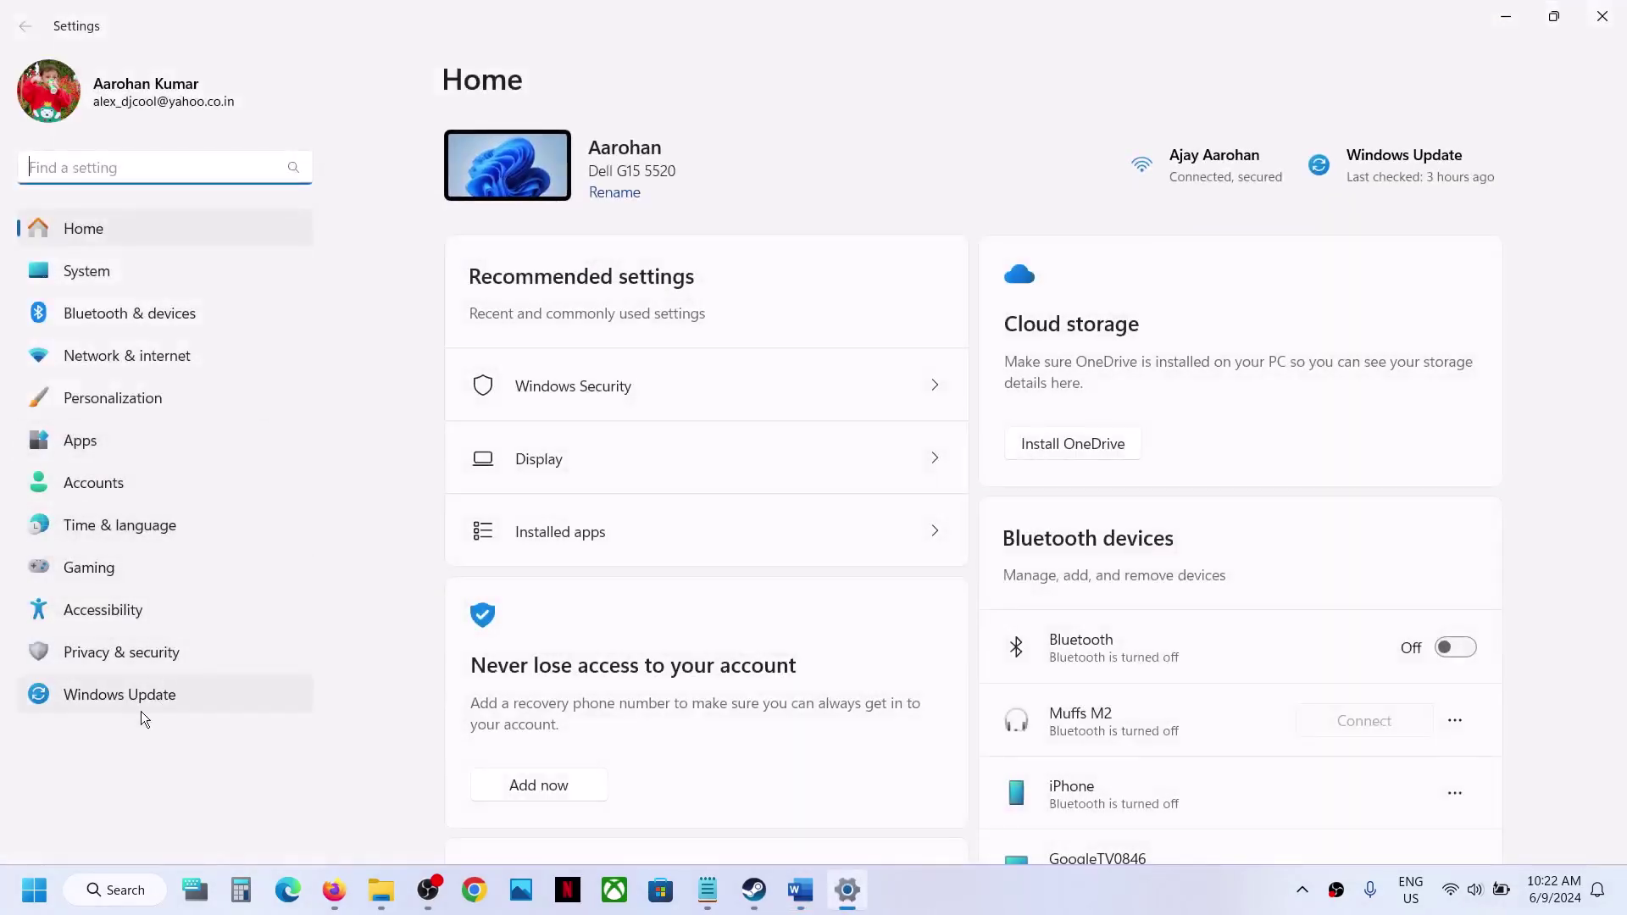
click(140, 703)
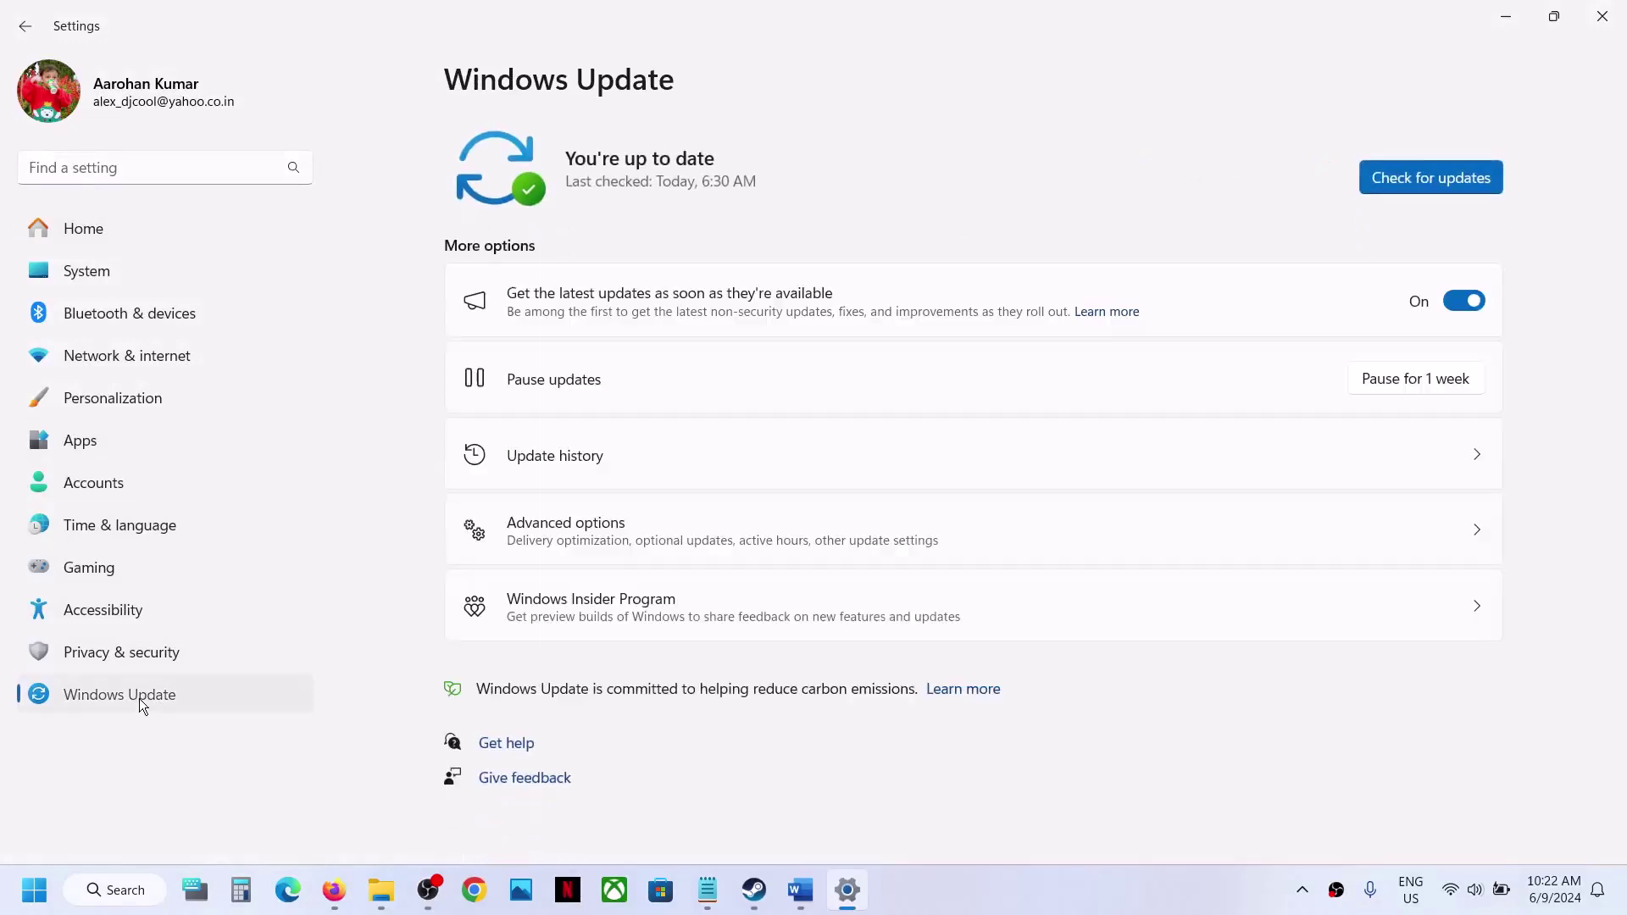
click(1440, 165)
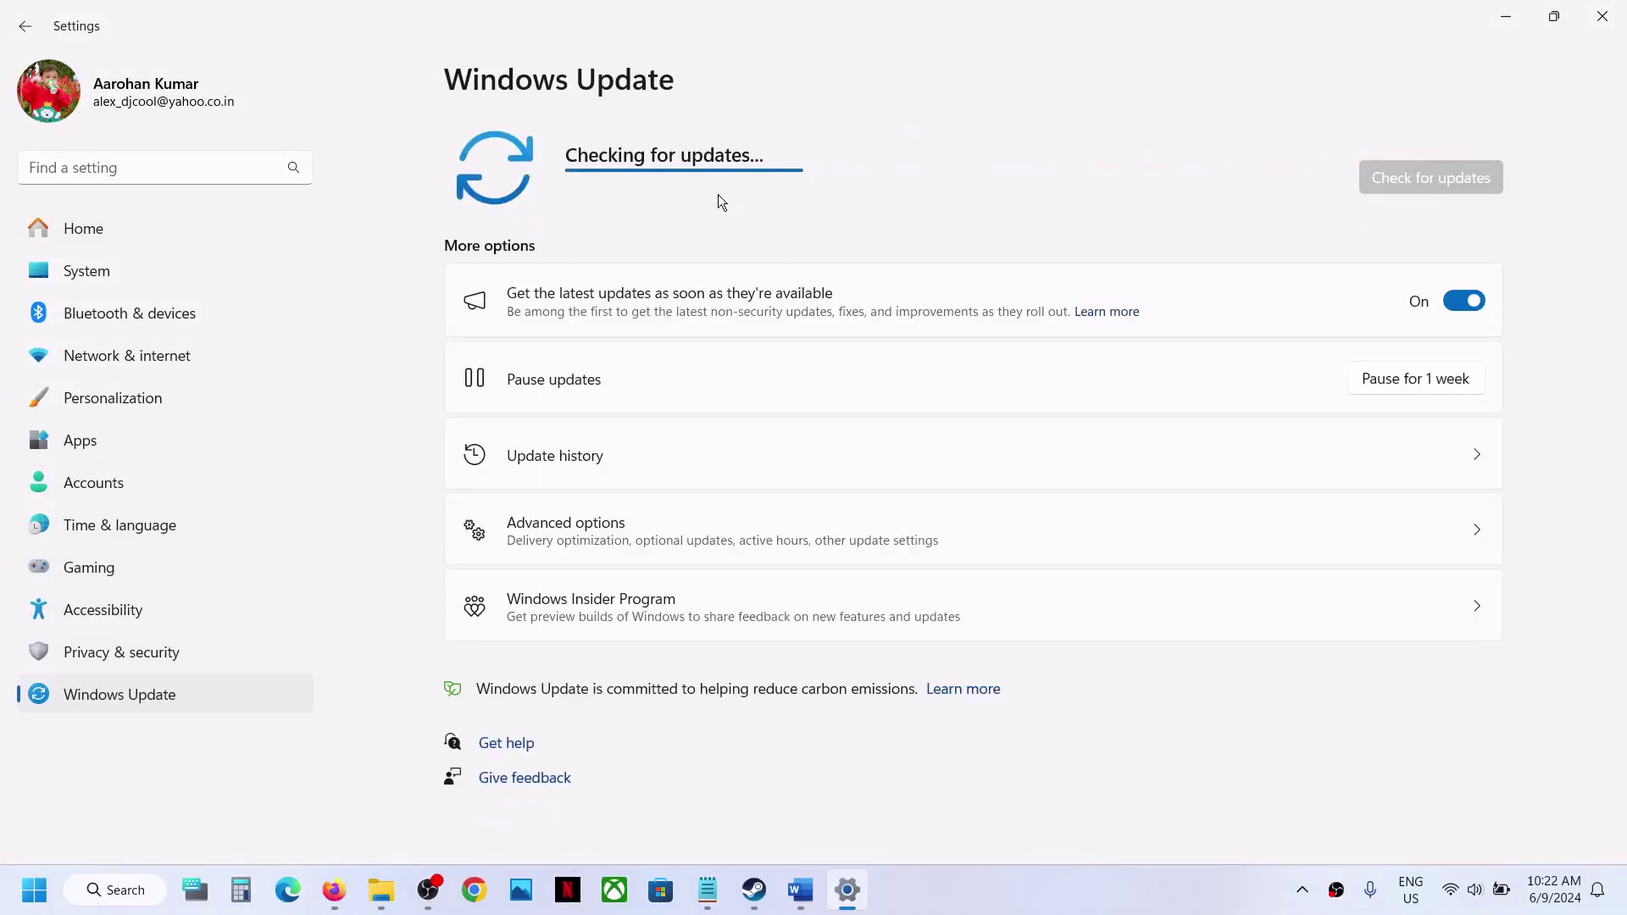
click(34, 890)
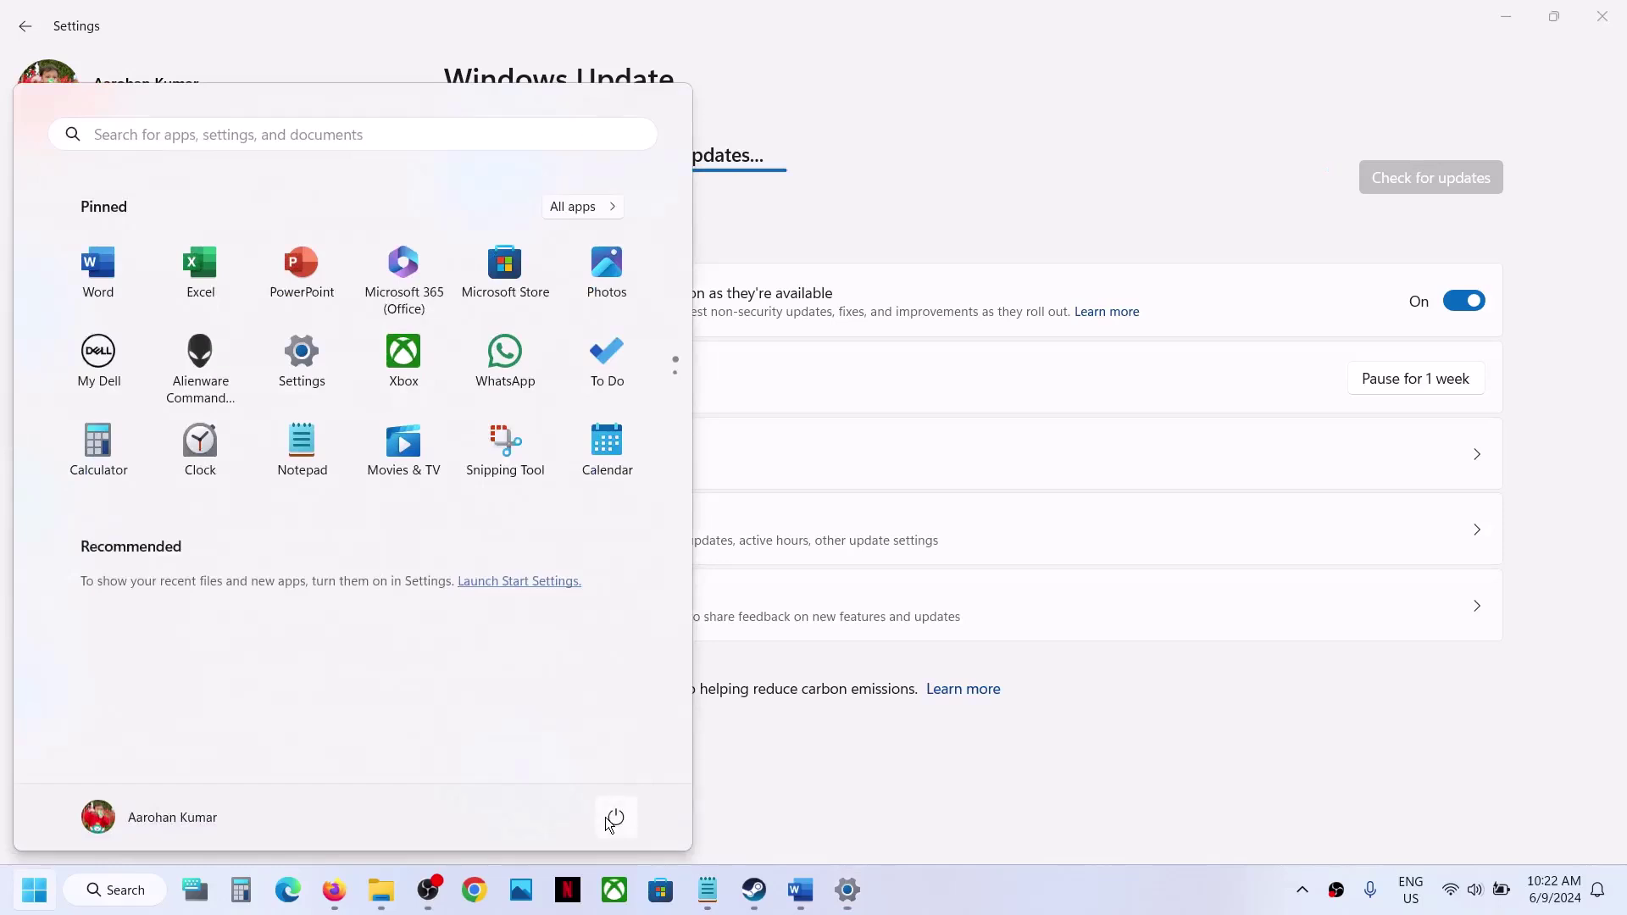
click(614, 817)
key(Escape)
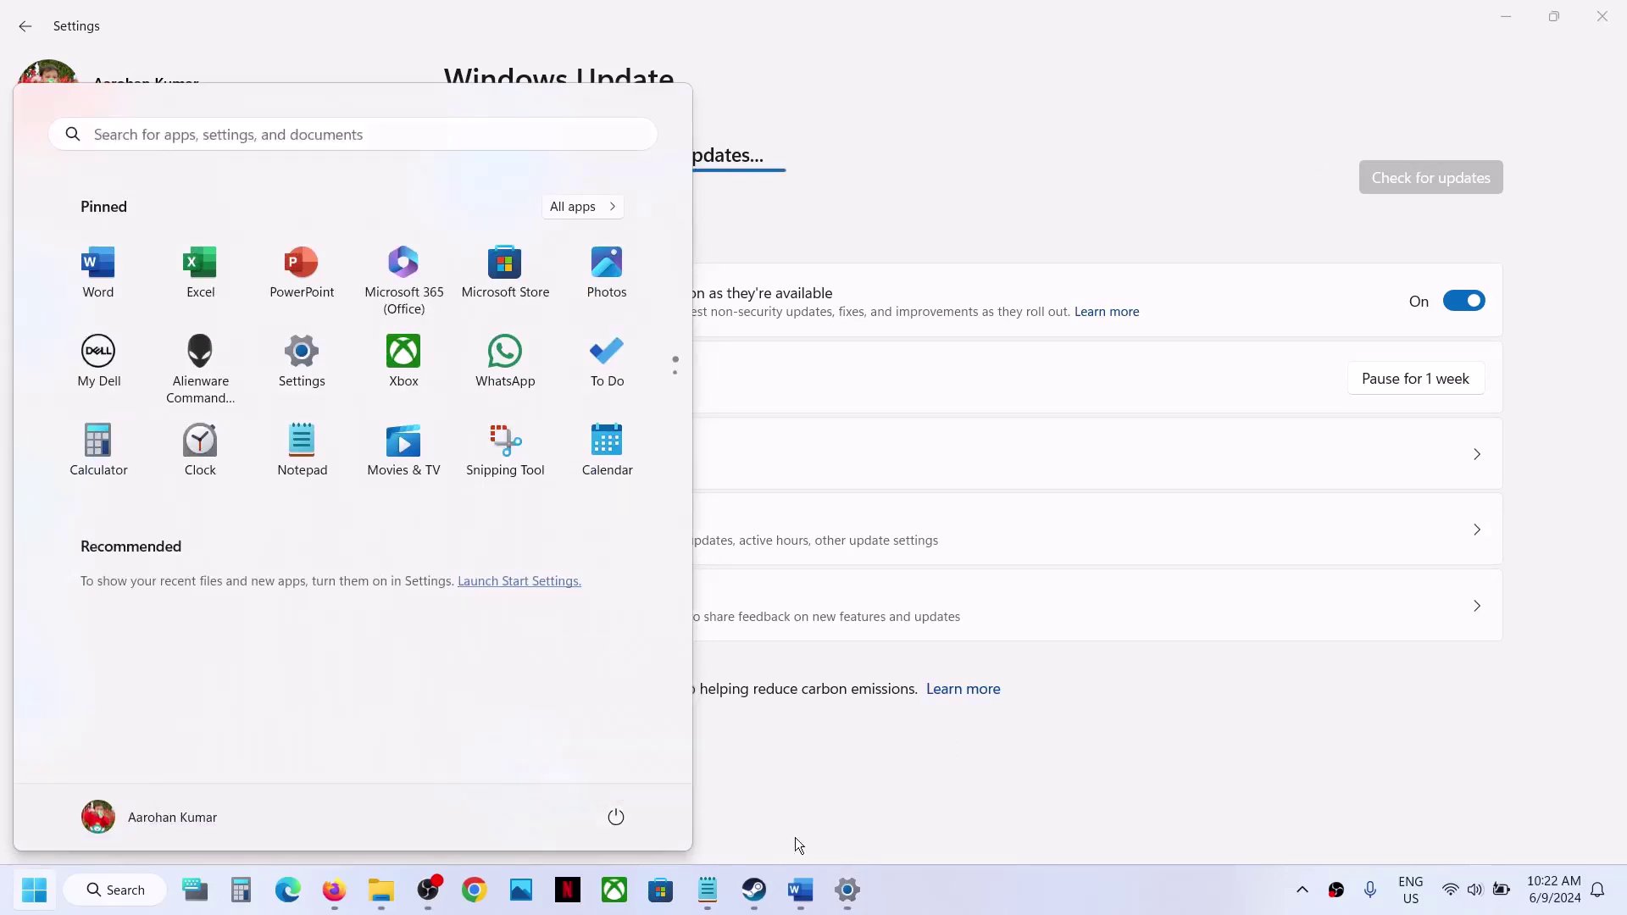
Return to the Word instructions, review Step 8 on clean graphics driver installation, and open its NVIDIA driver download link
click(754, 890)
click(812, 890)
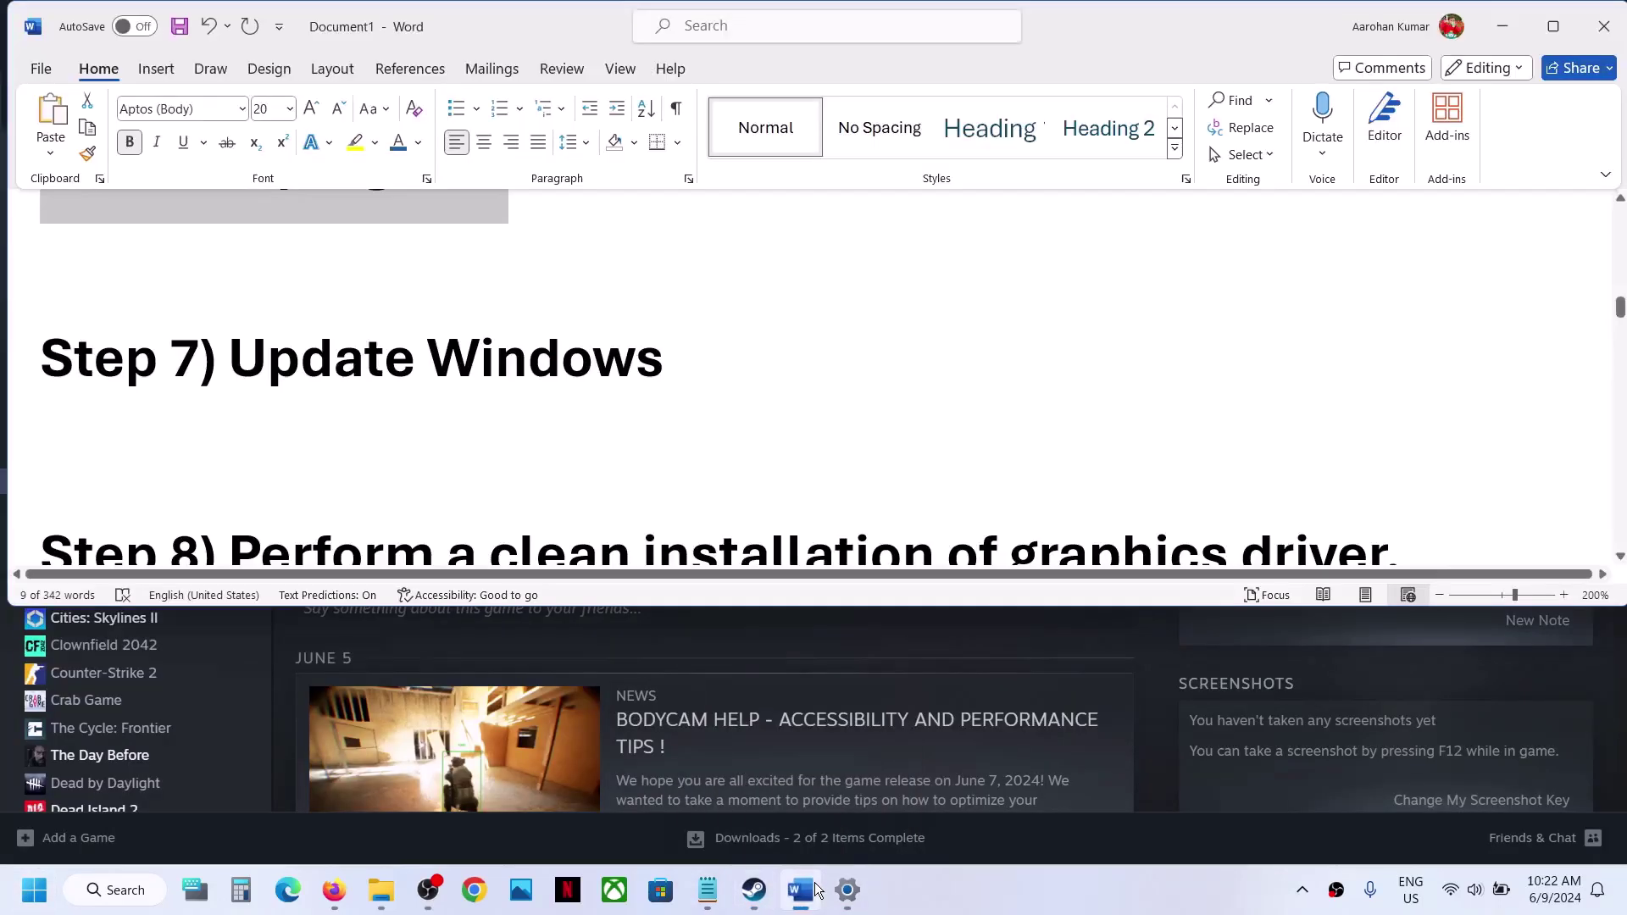
scroll(653, 461, down, 2)
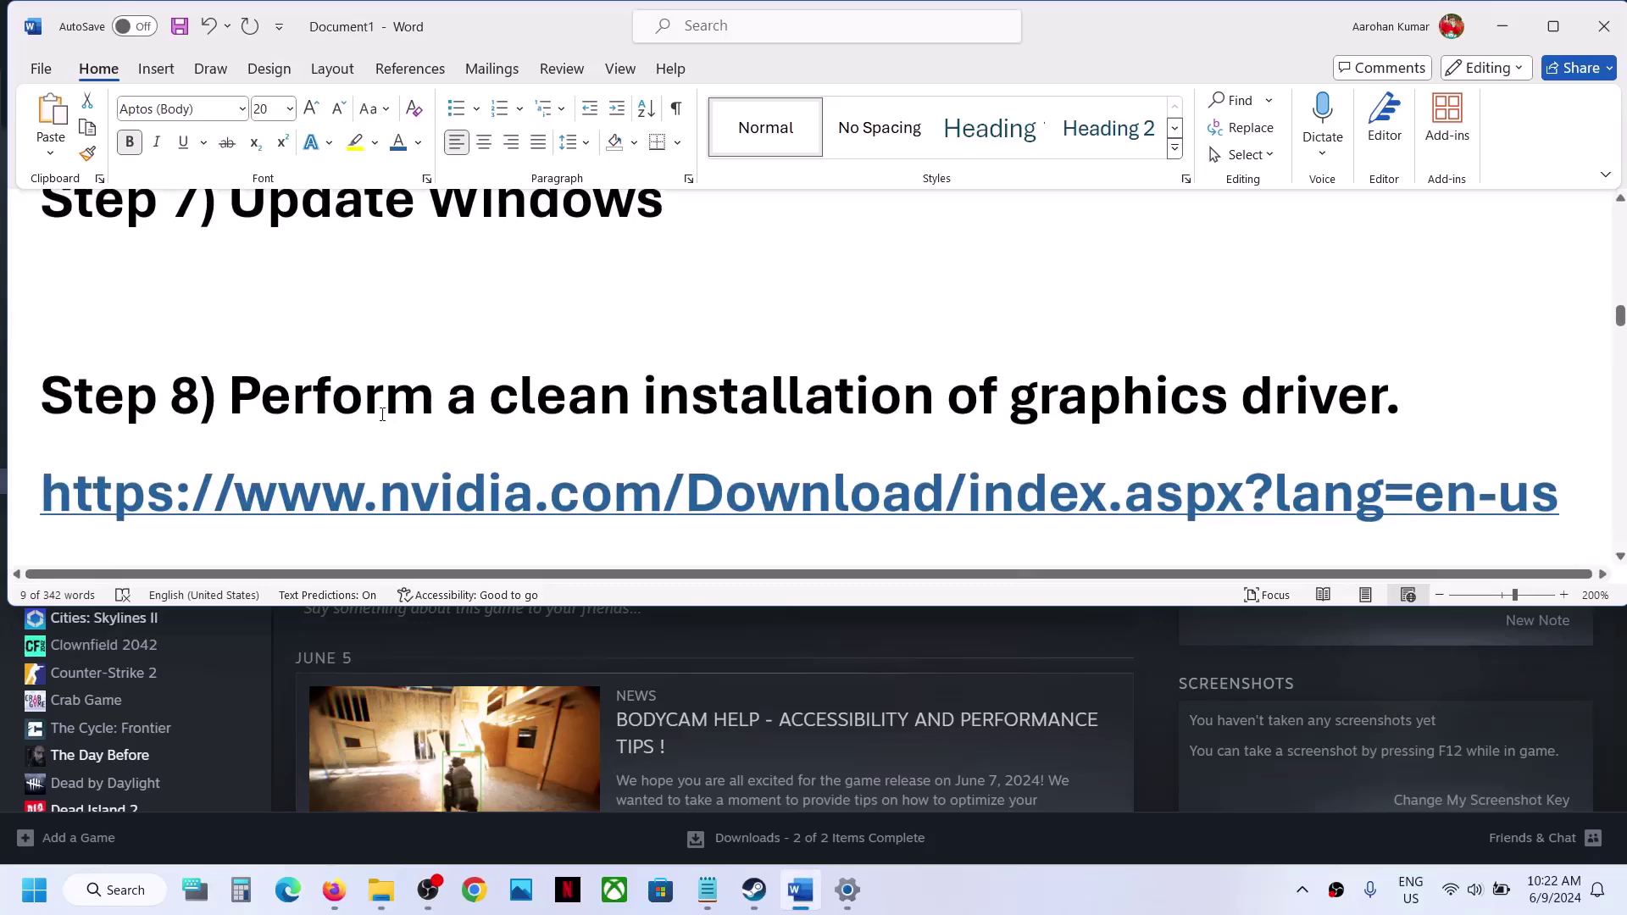
drag(229, 396, 1383, 390)
scroll(889, 486, down, 1)
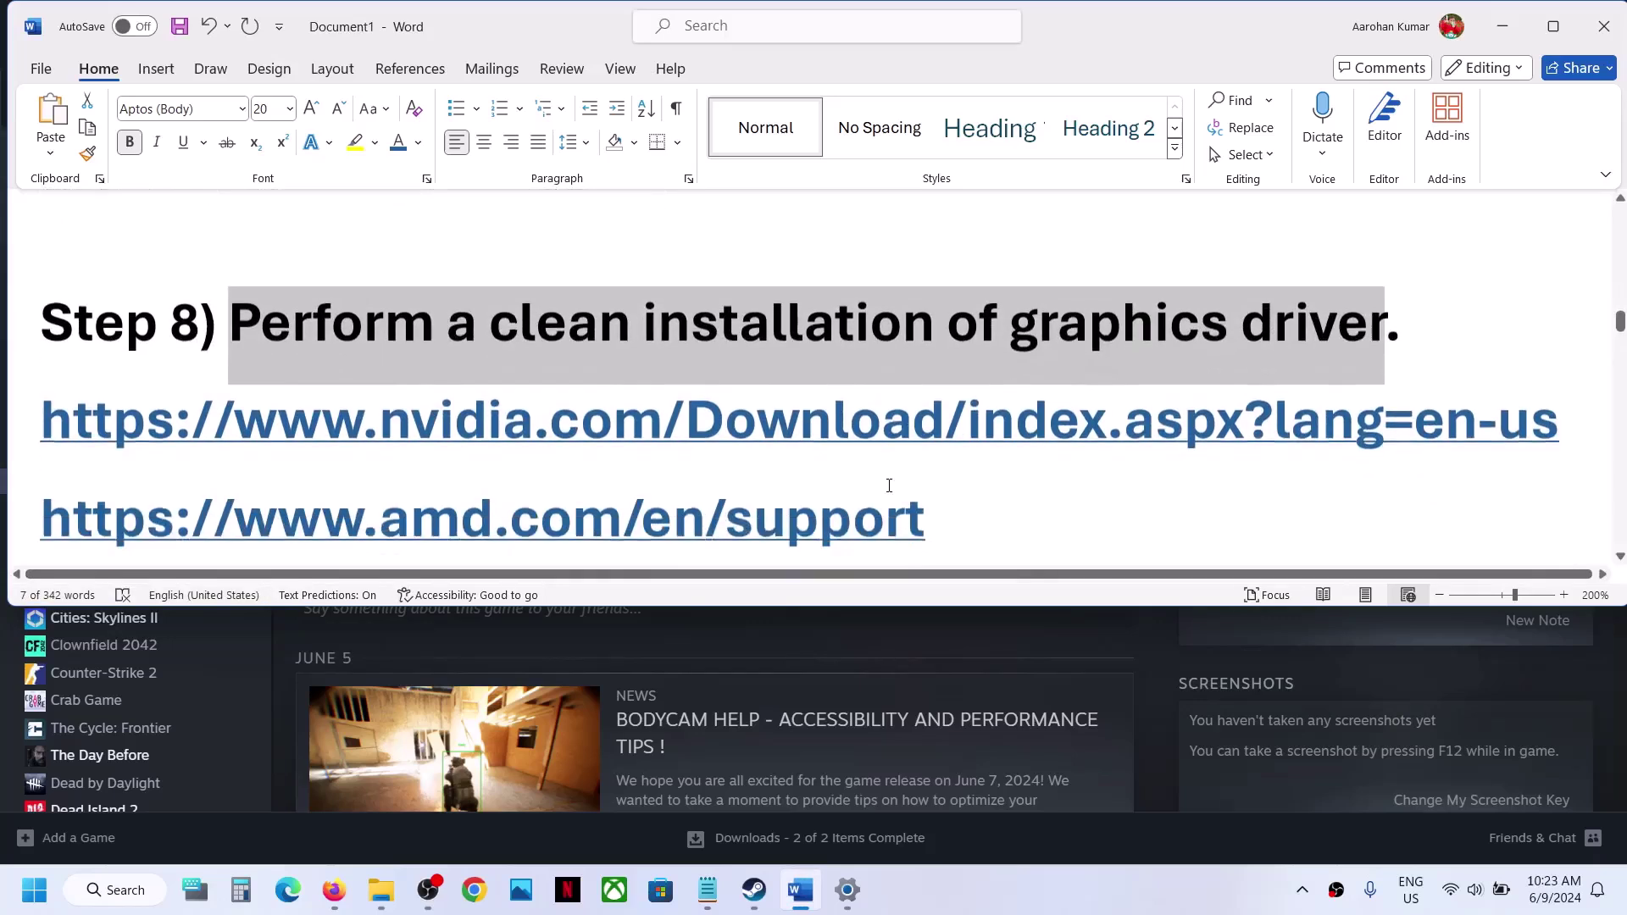
drag(533, 405, 912, 398)
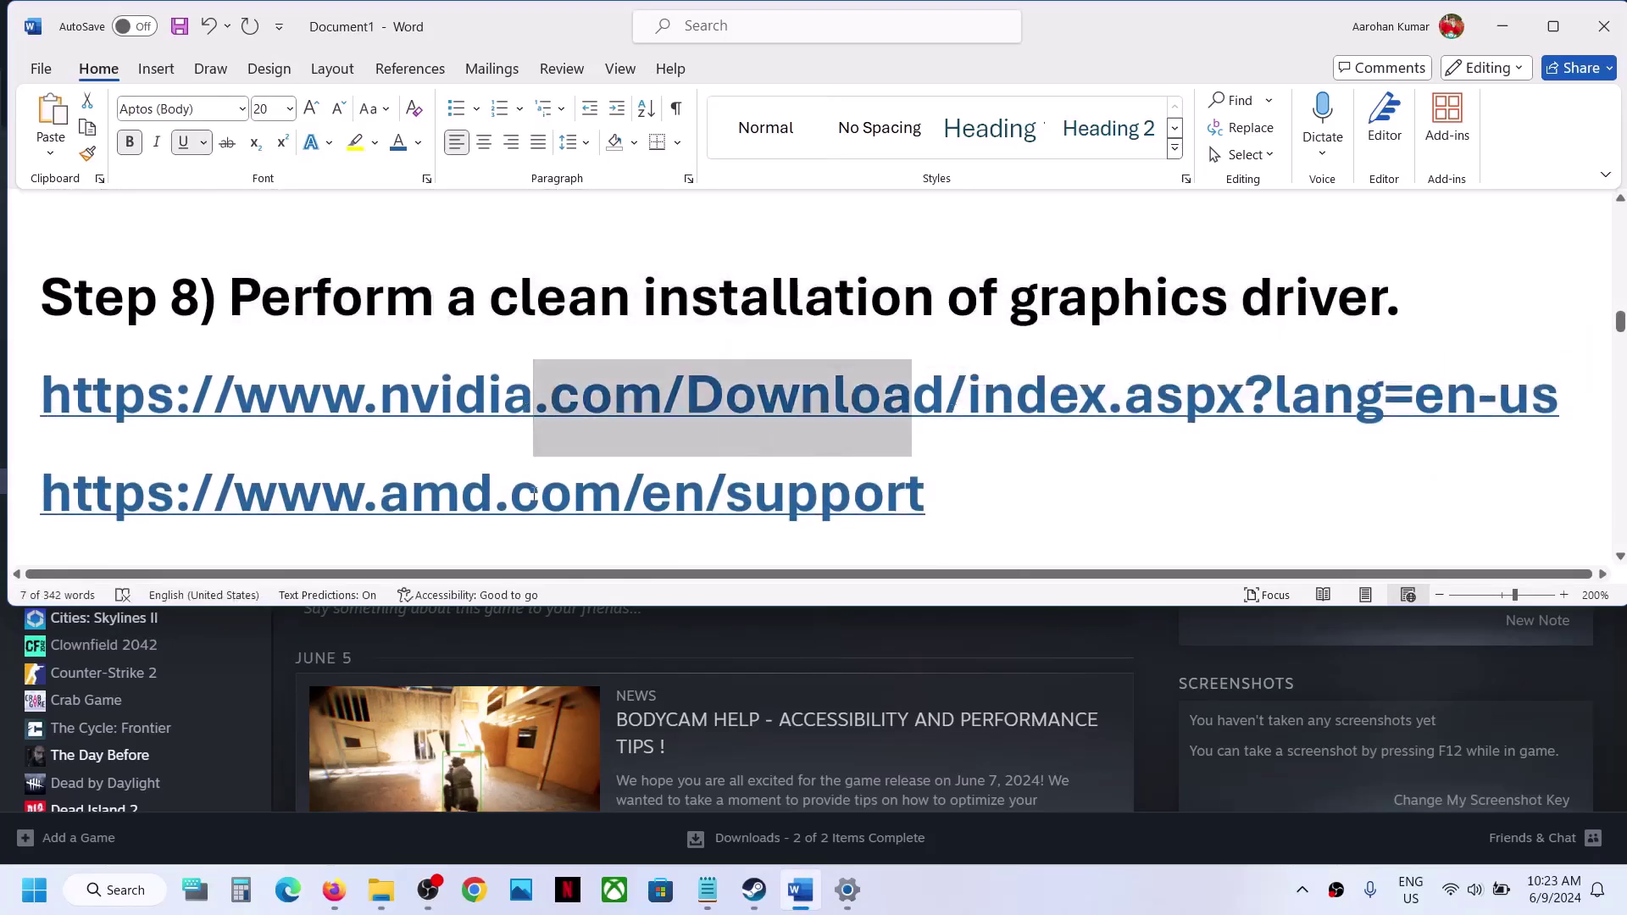
drag(402, 512, 746, 500)
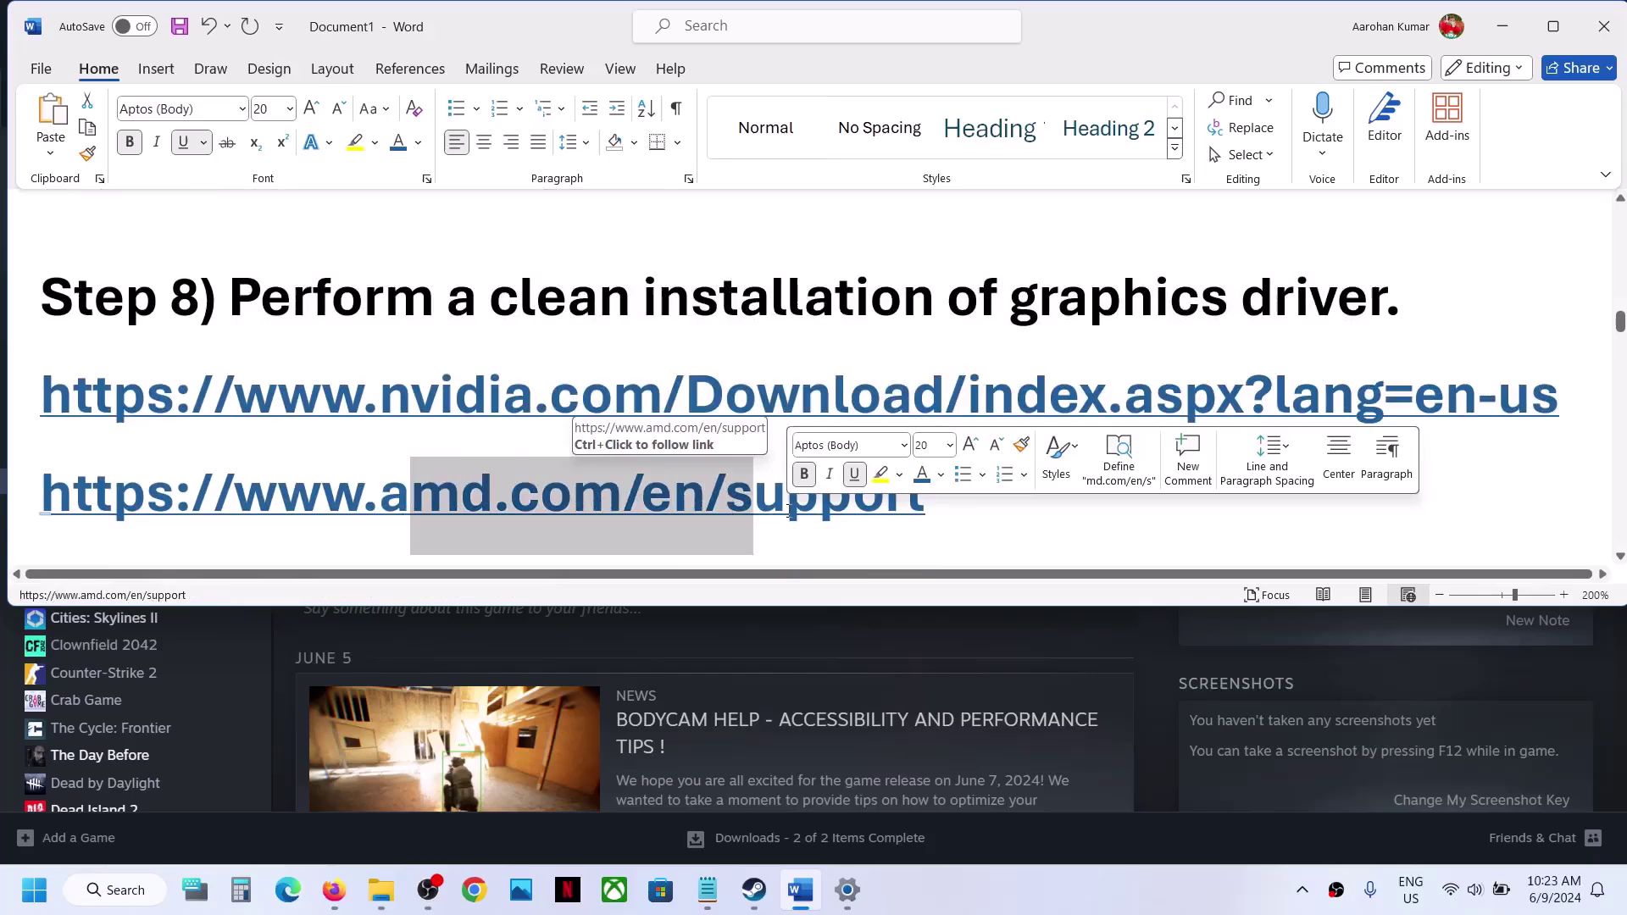
click(489, 398)
click(1163, 720)
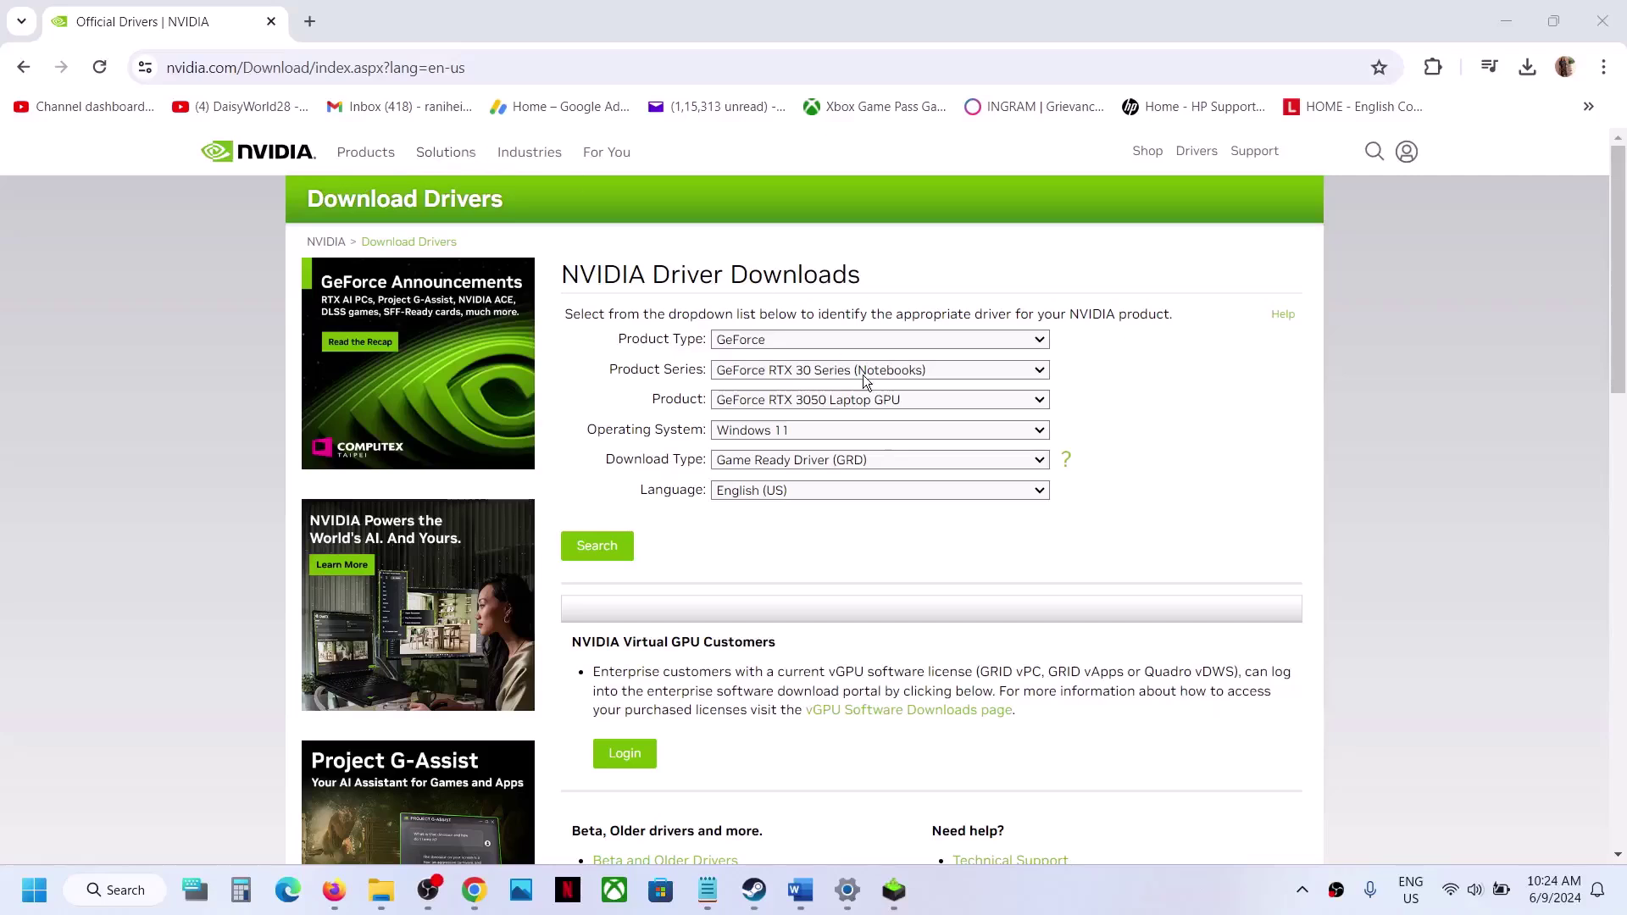
Choose GeForce as the product type and GeForce RTX 30 Series (Notebooks) as the product series for the driver search
click(761, 341)
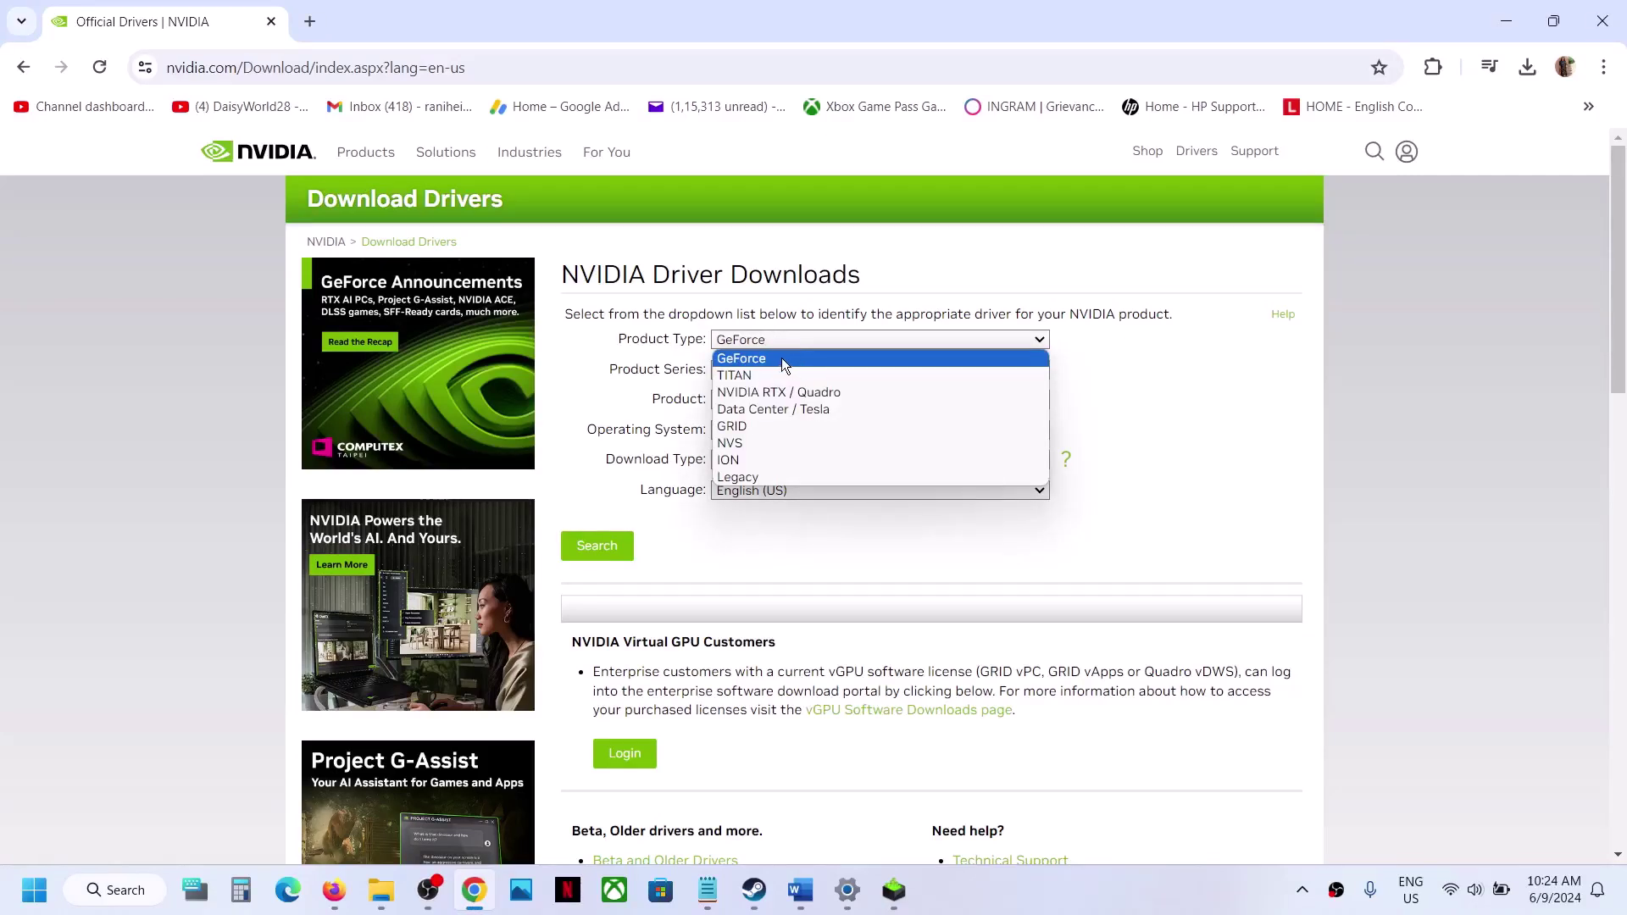
click(781, 359)
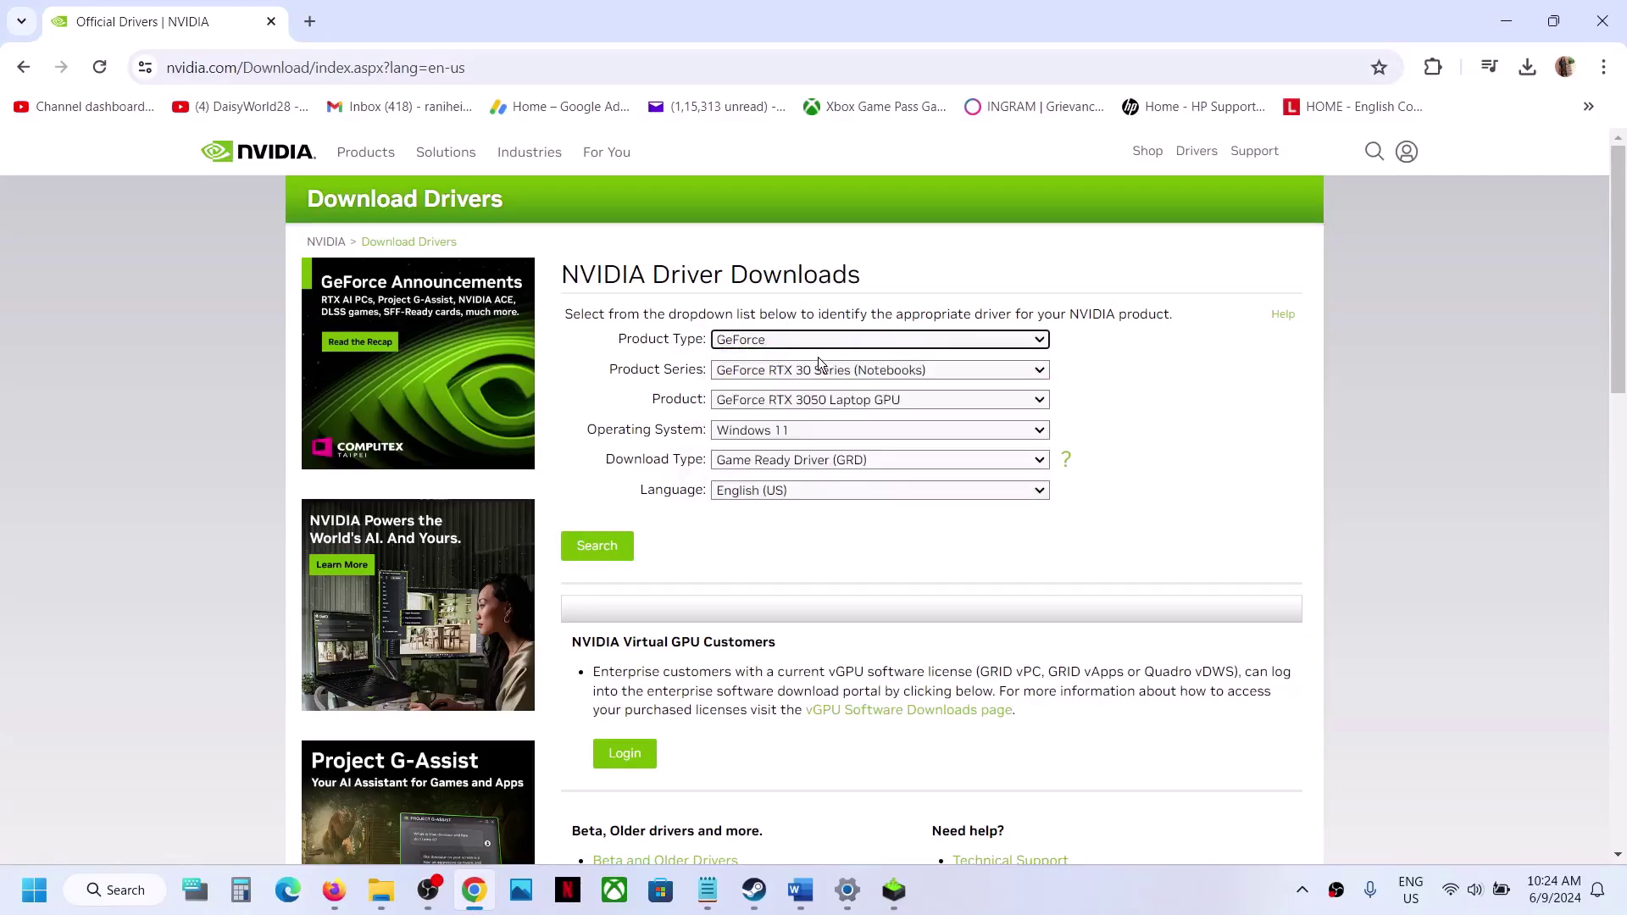
click(811, 372)
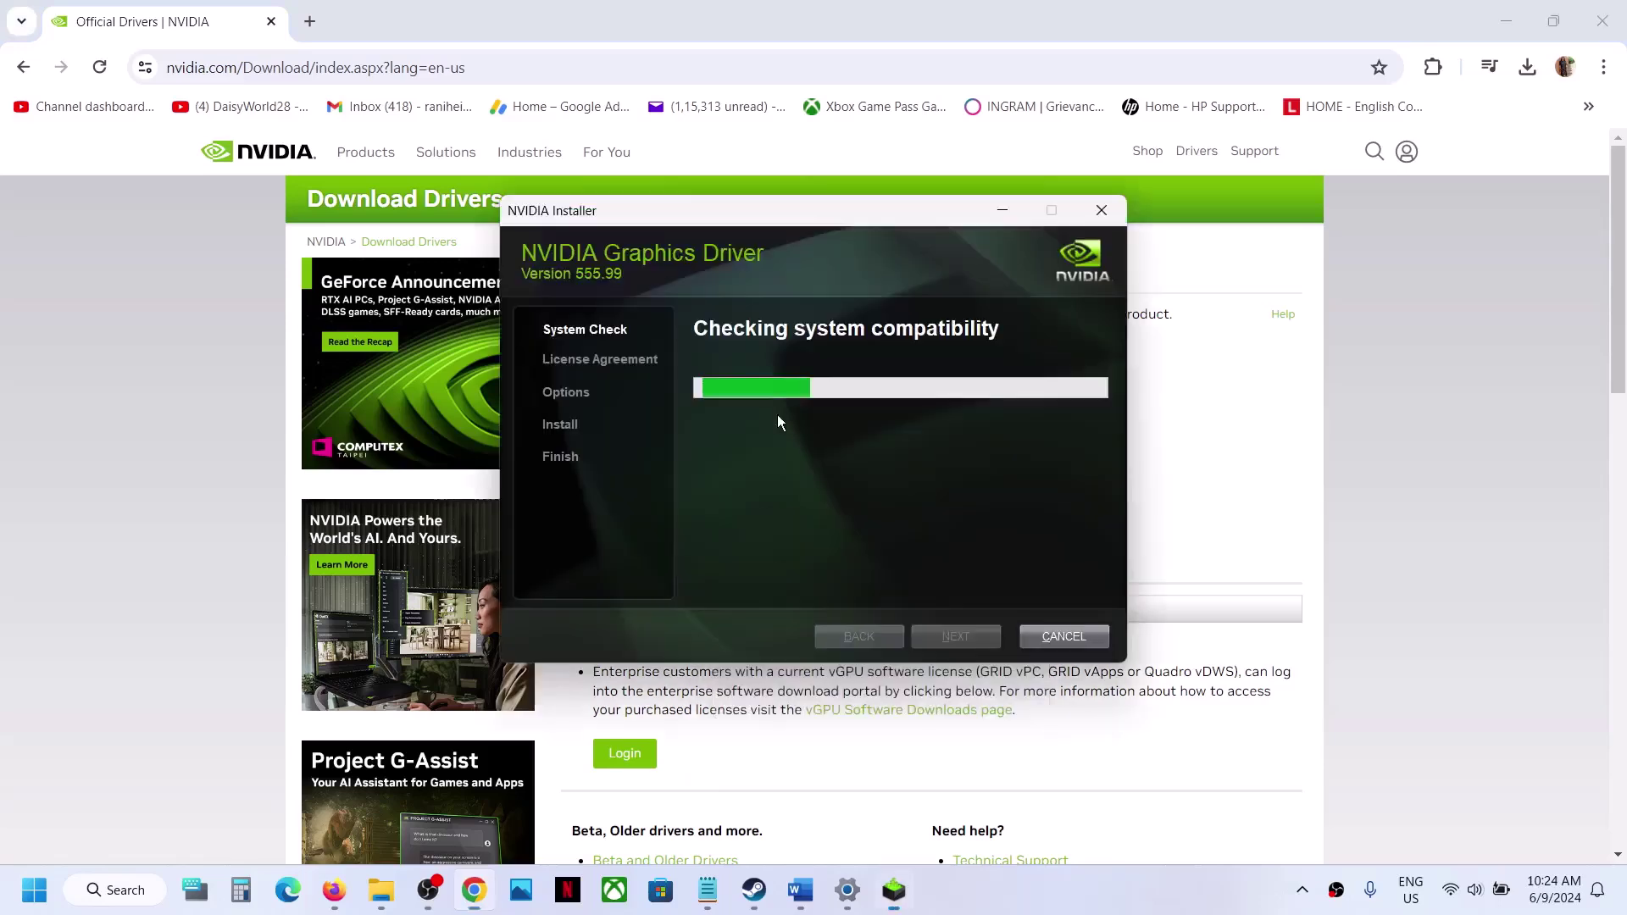
click(1207, 550)
drag(1207, 550, 802, 378)
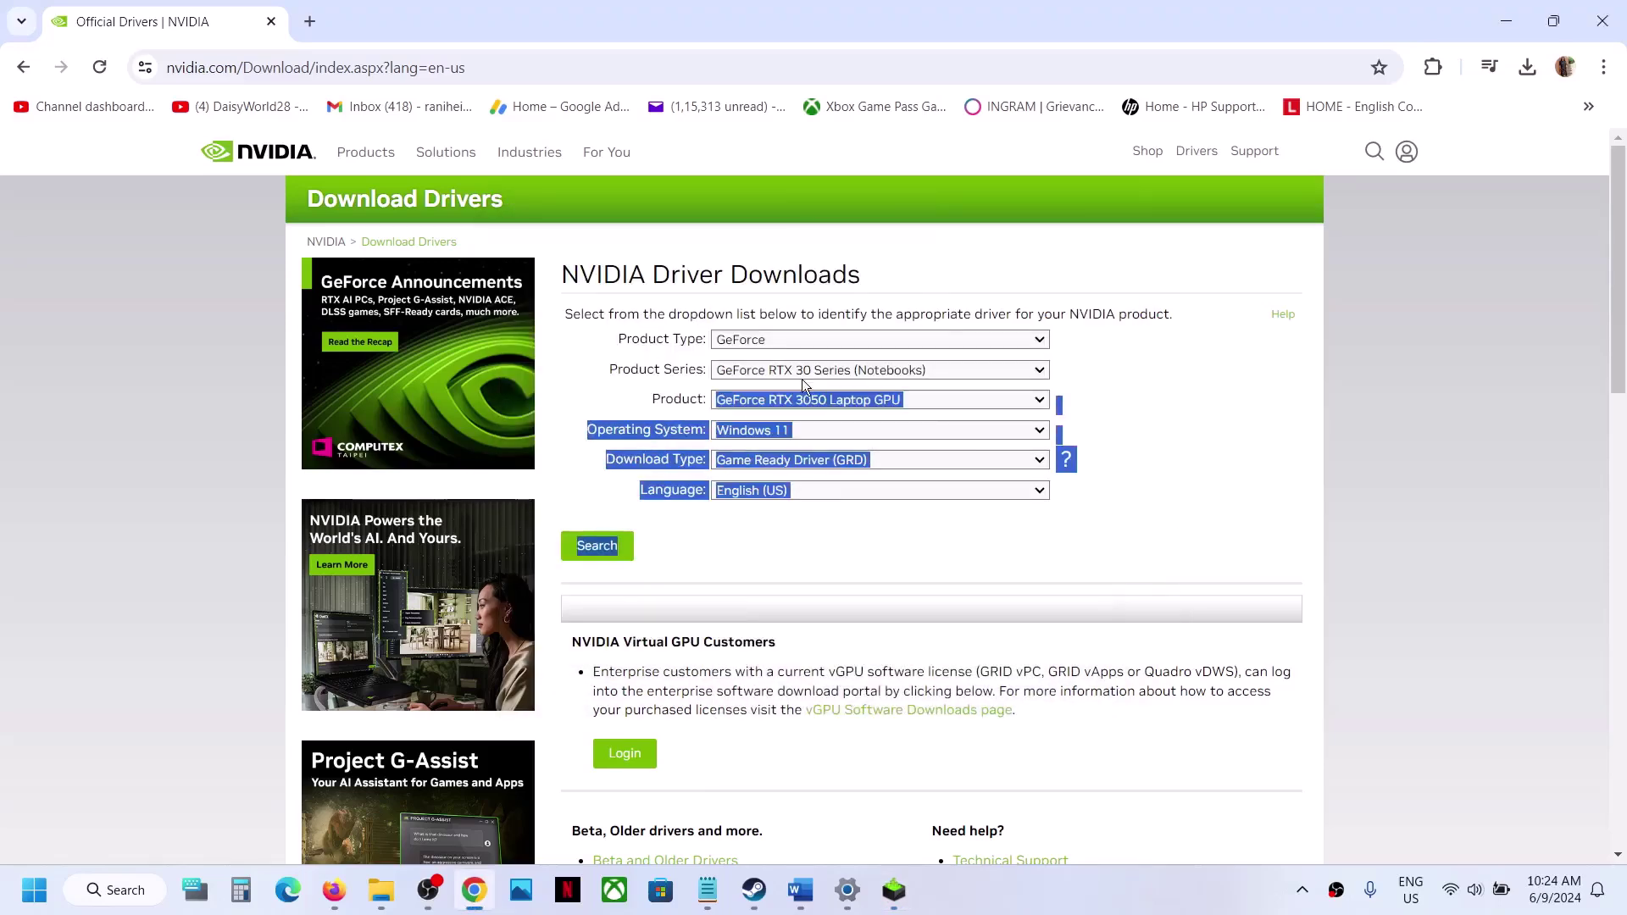
click(801, 373)
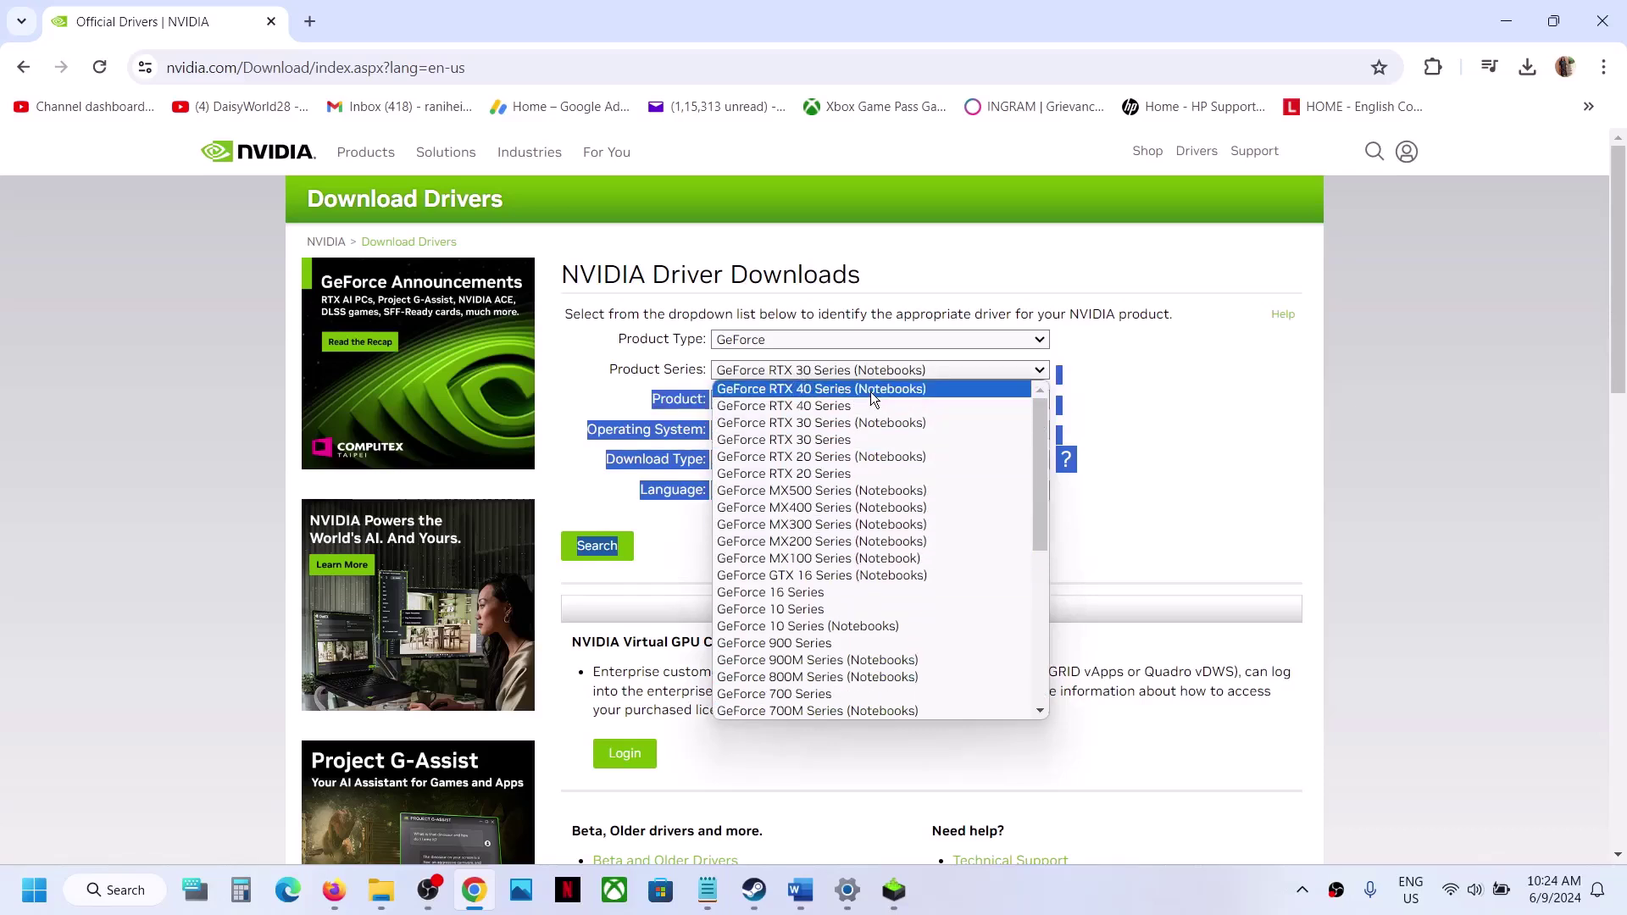
click(1024, 423)
click(1213, 412)
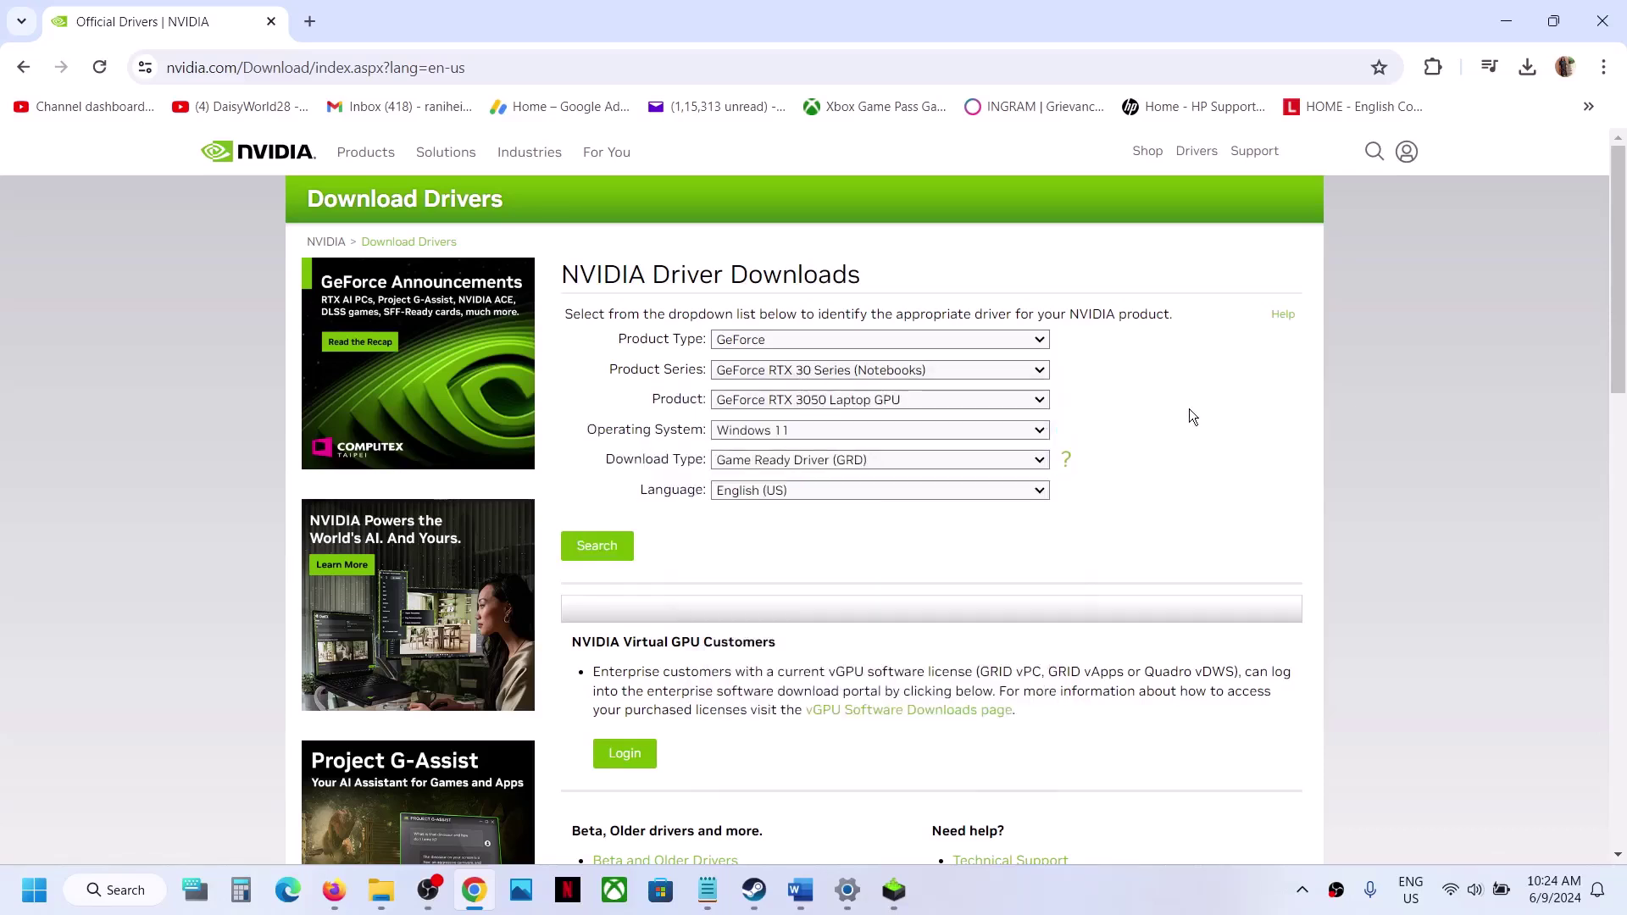
Search for a Game Ready Driver for the GeForce RTX 3050 Laptop GPU on Windows 11
click(862, 402)
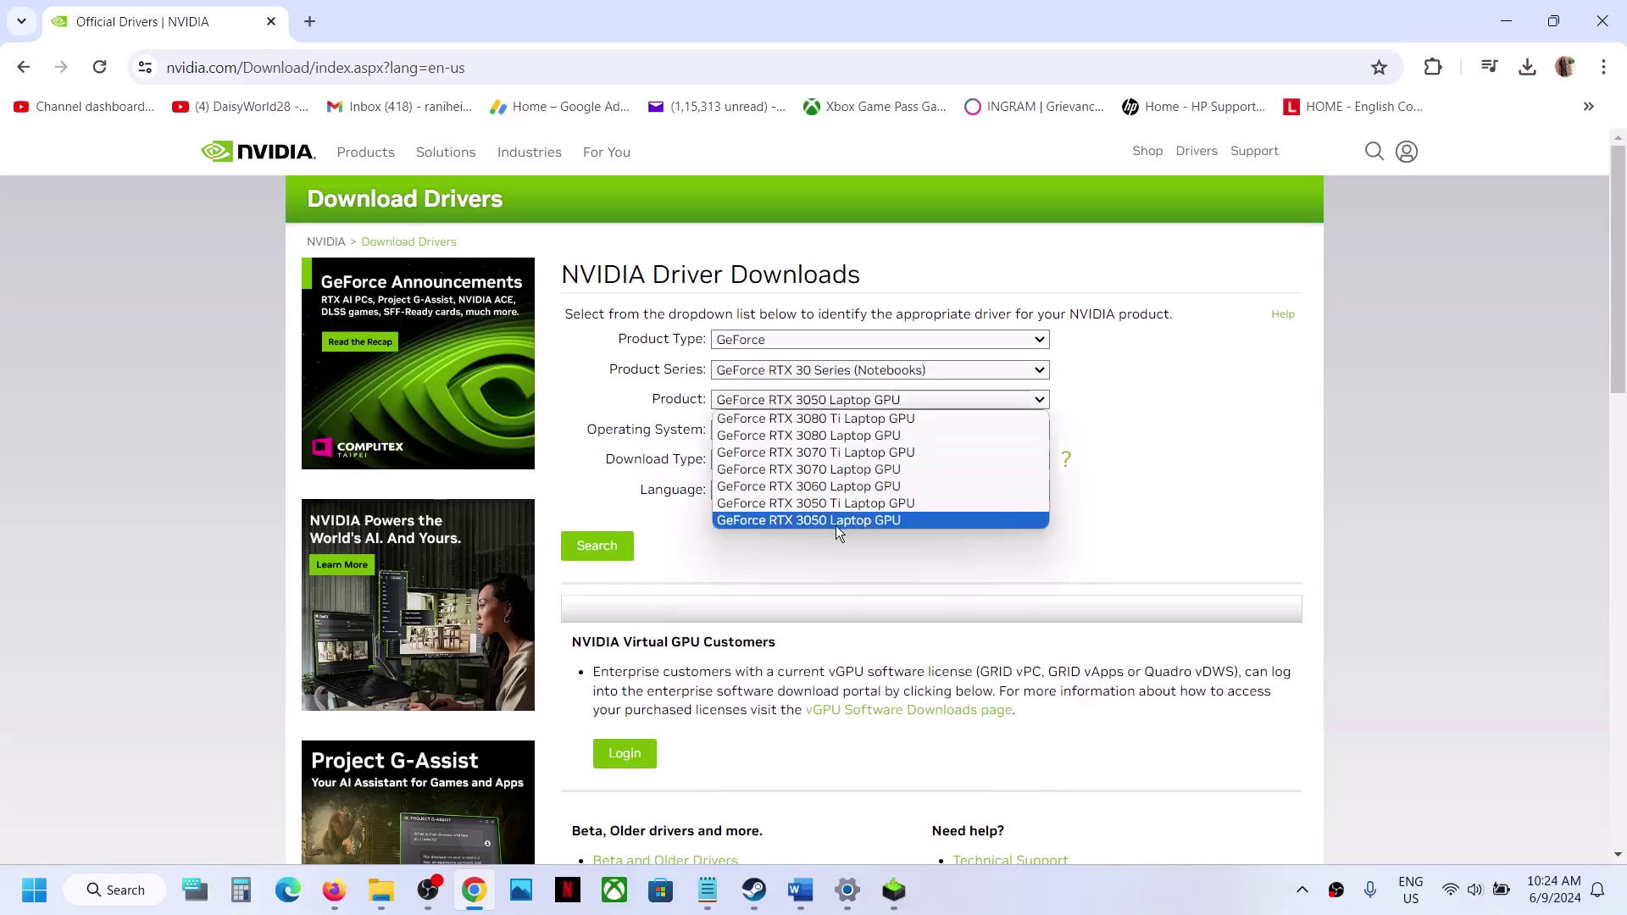
click(1137, 456)
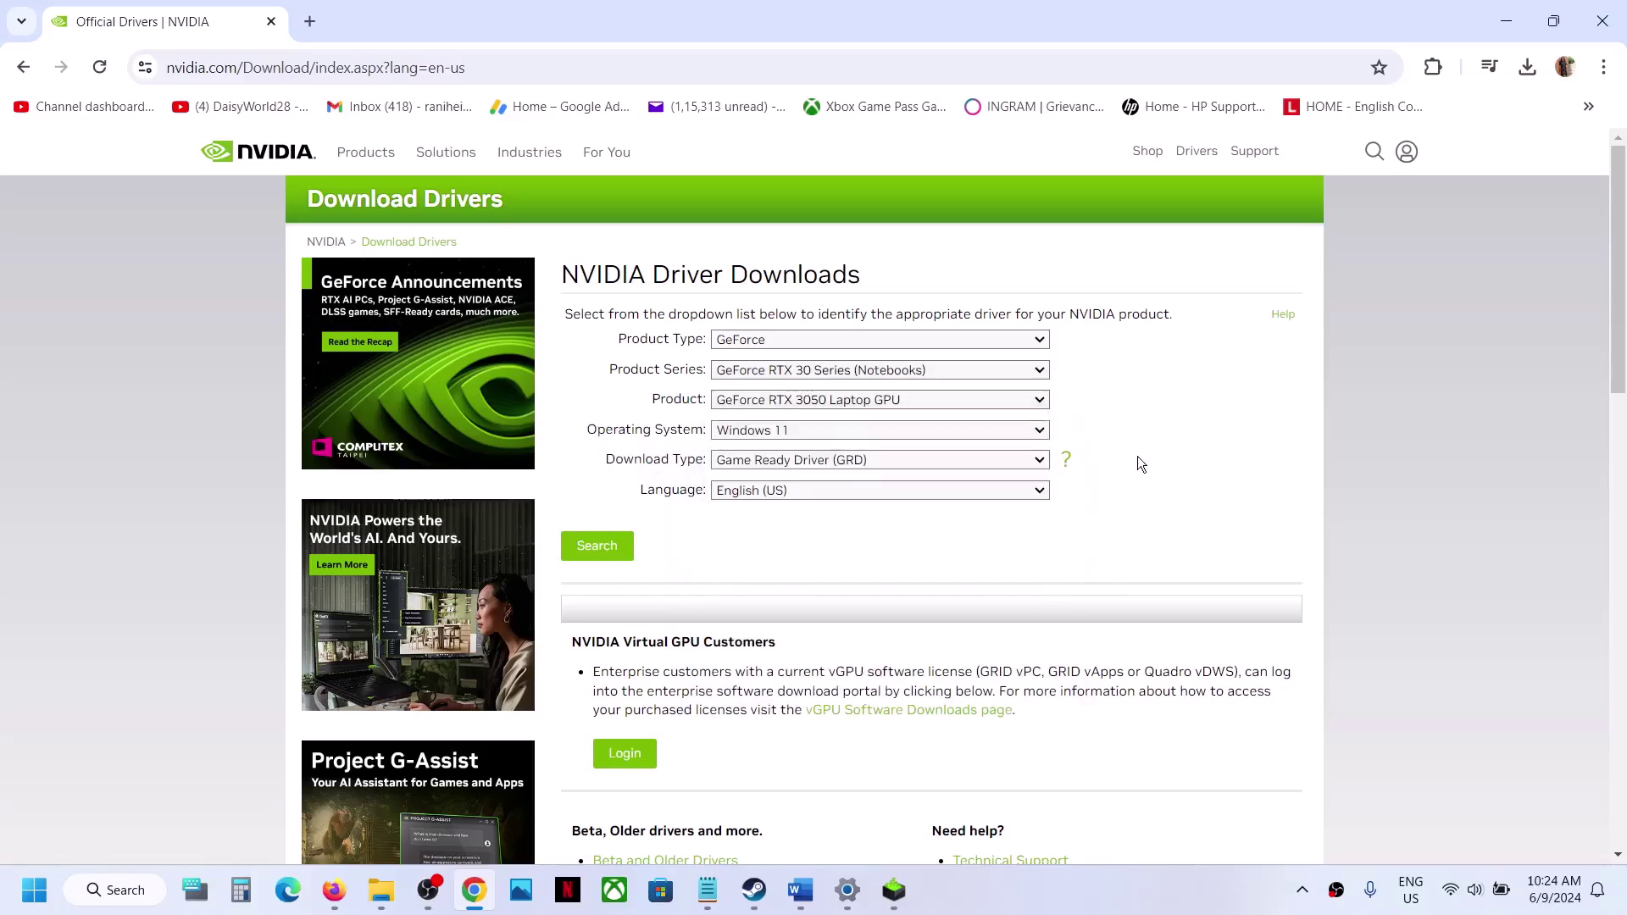
click(842, 436)
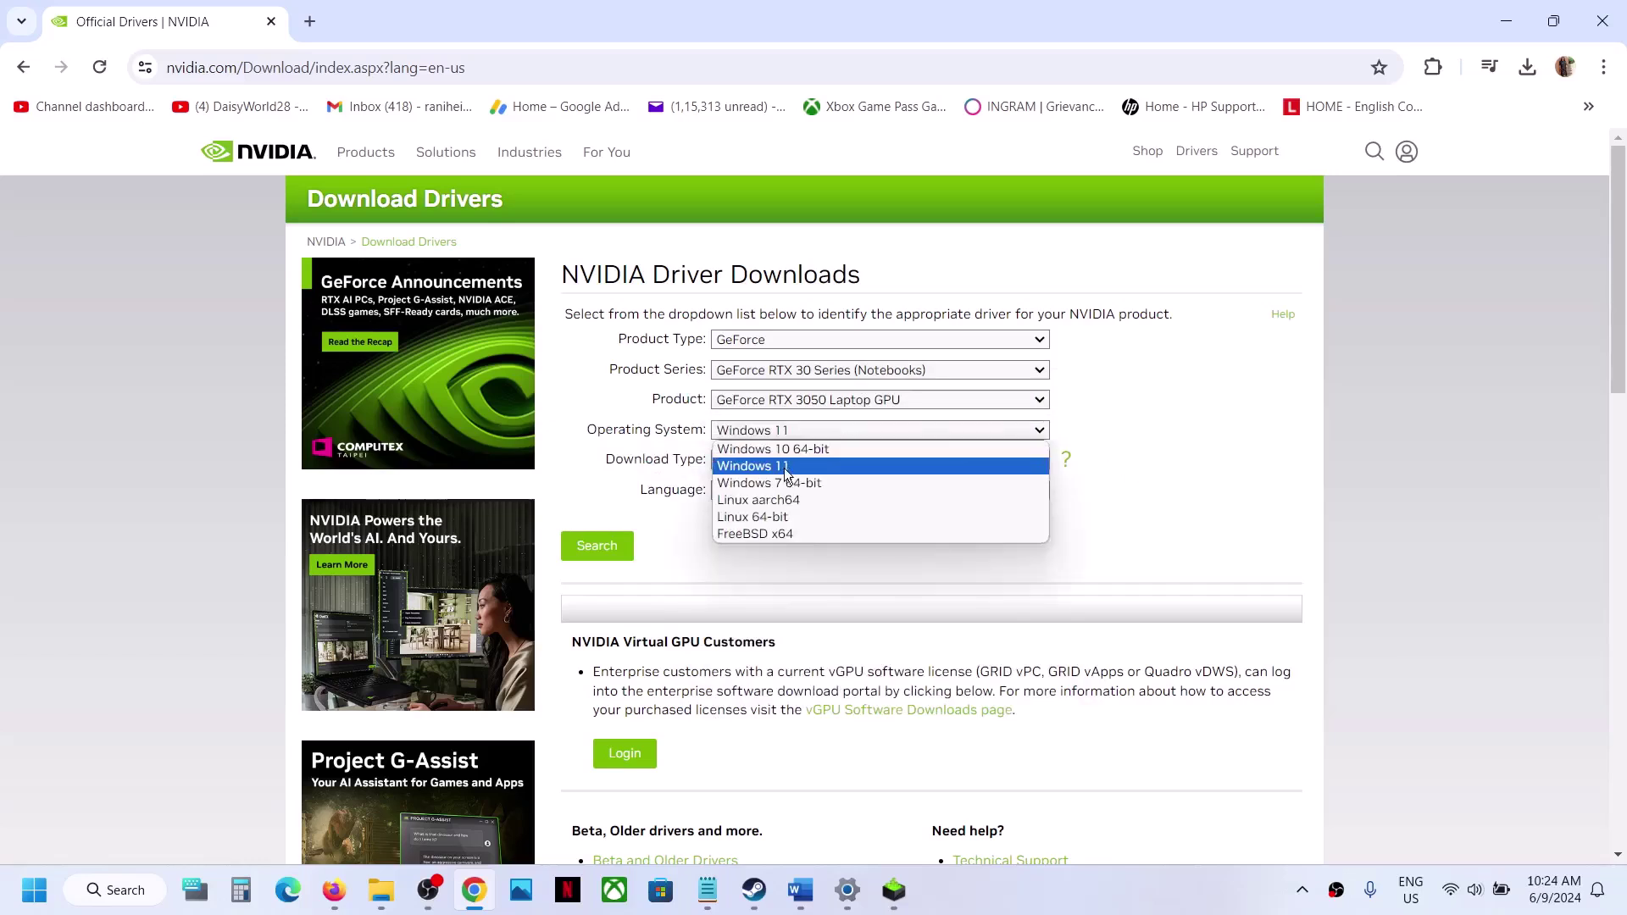
click(1156, 482)
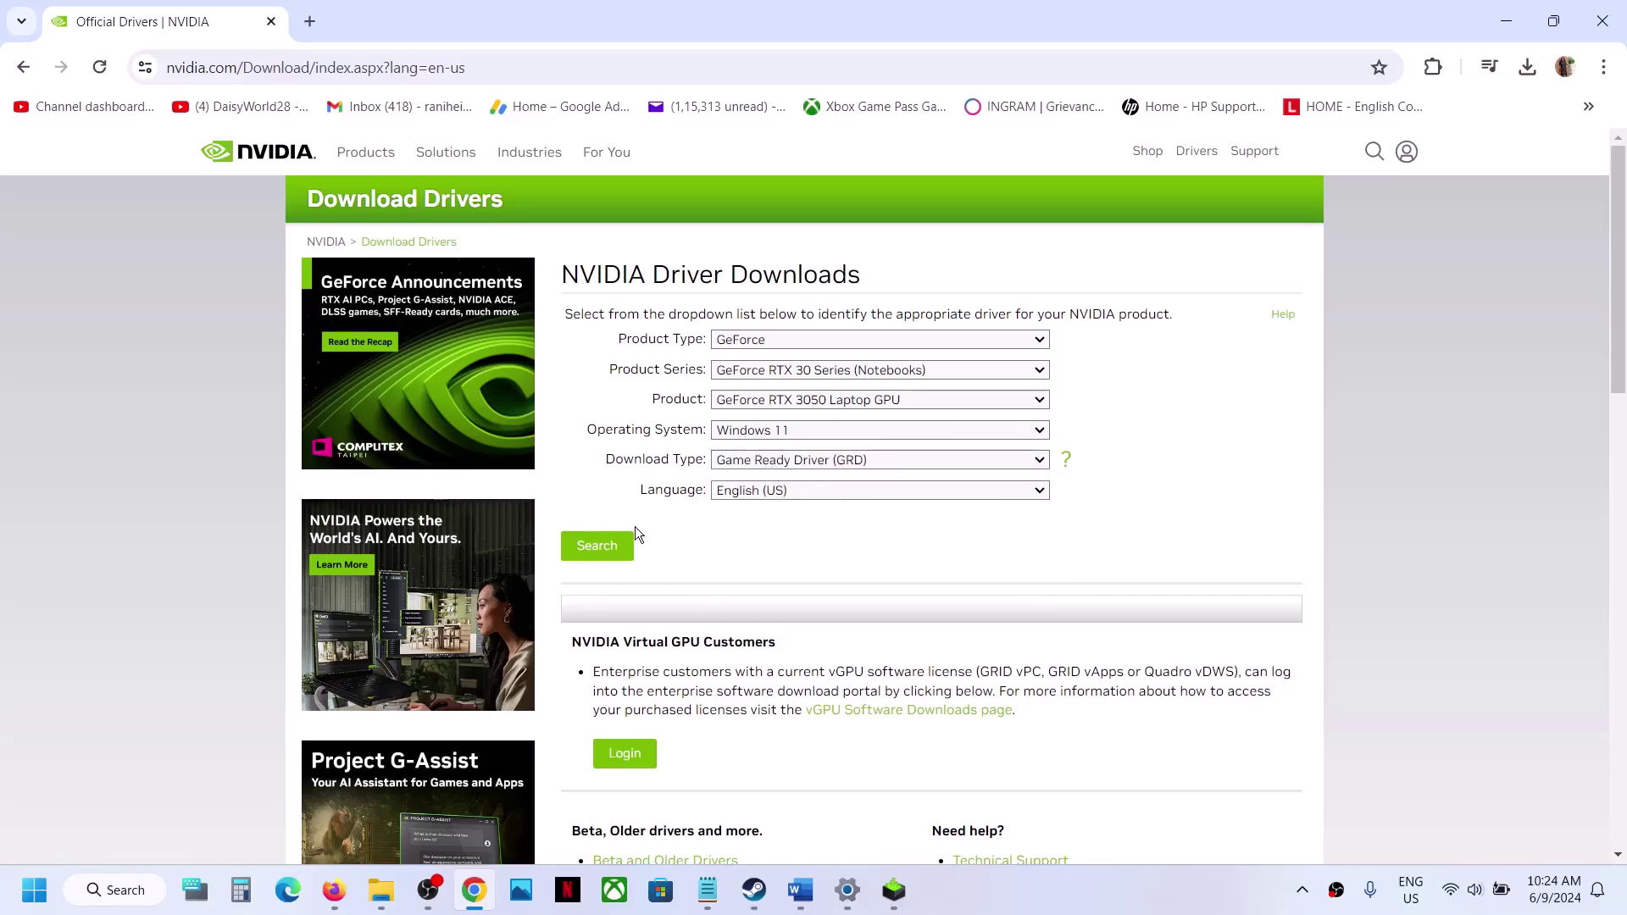
click(604, 547)
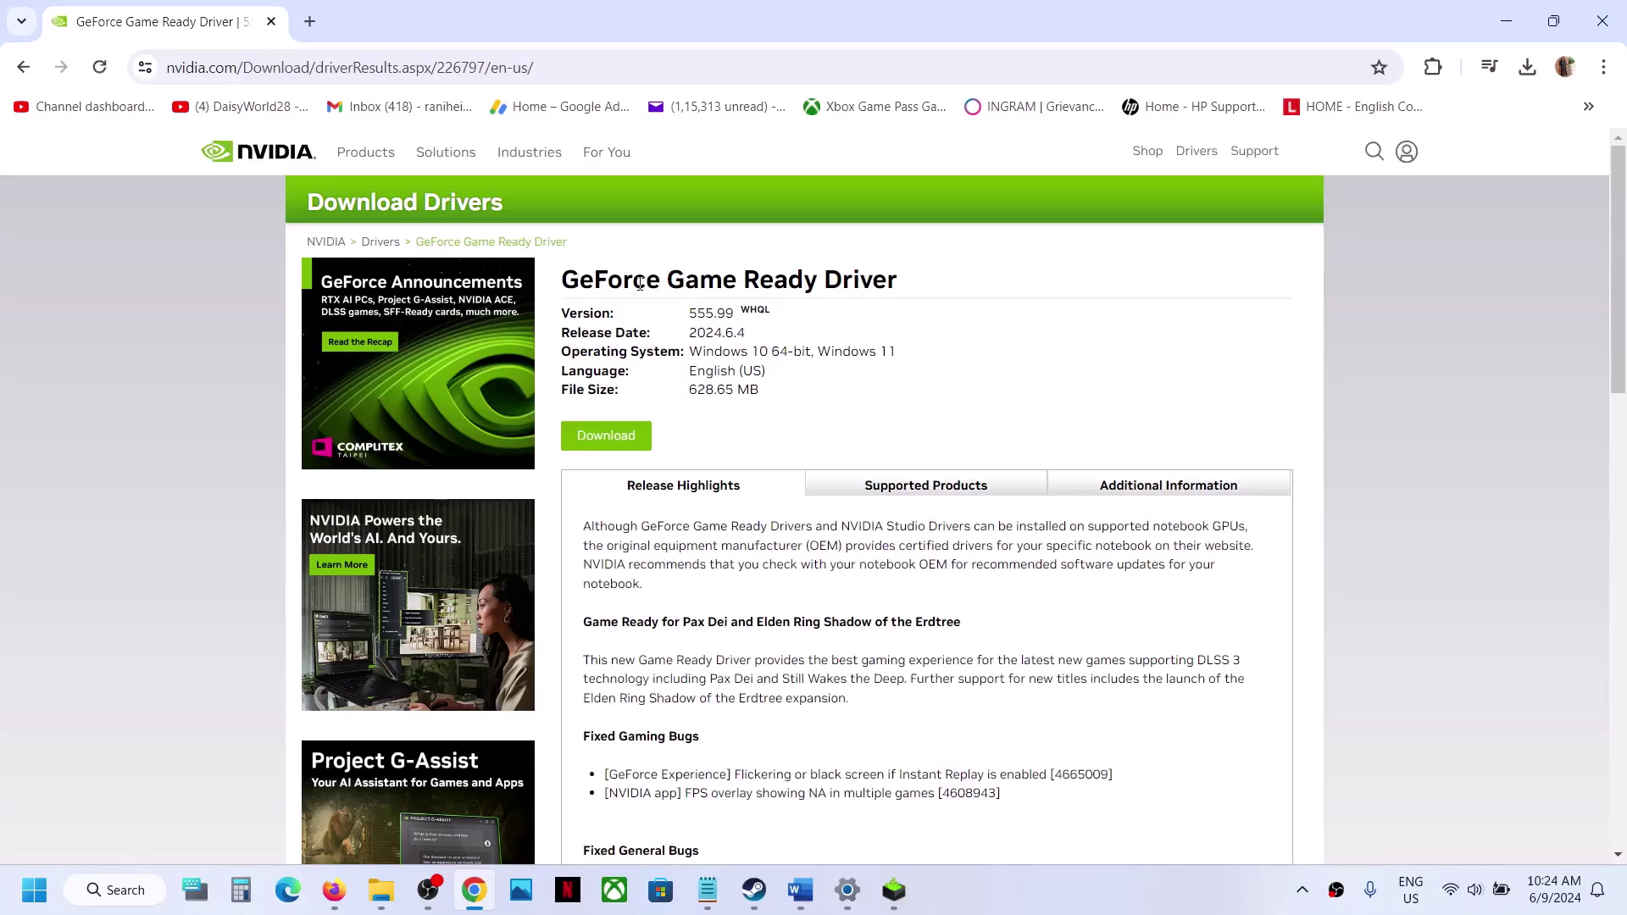
Download the GeForce Game Ready Driver version 555.99 through its download confirmation page
drag(640, 284, 968, 294)
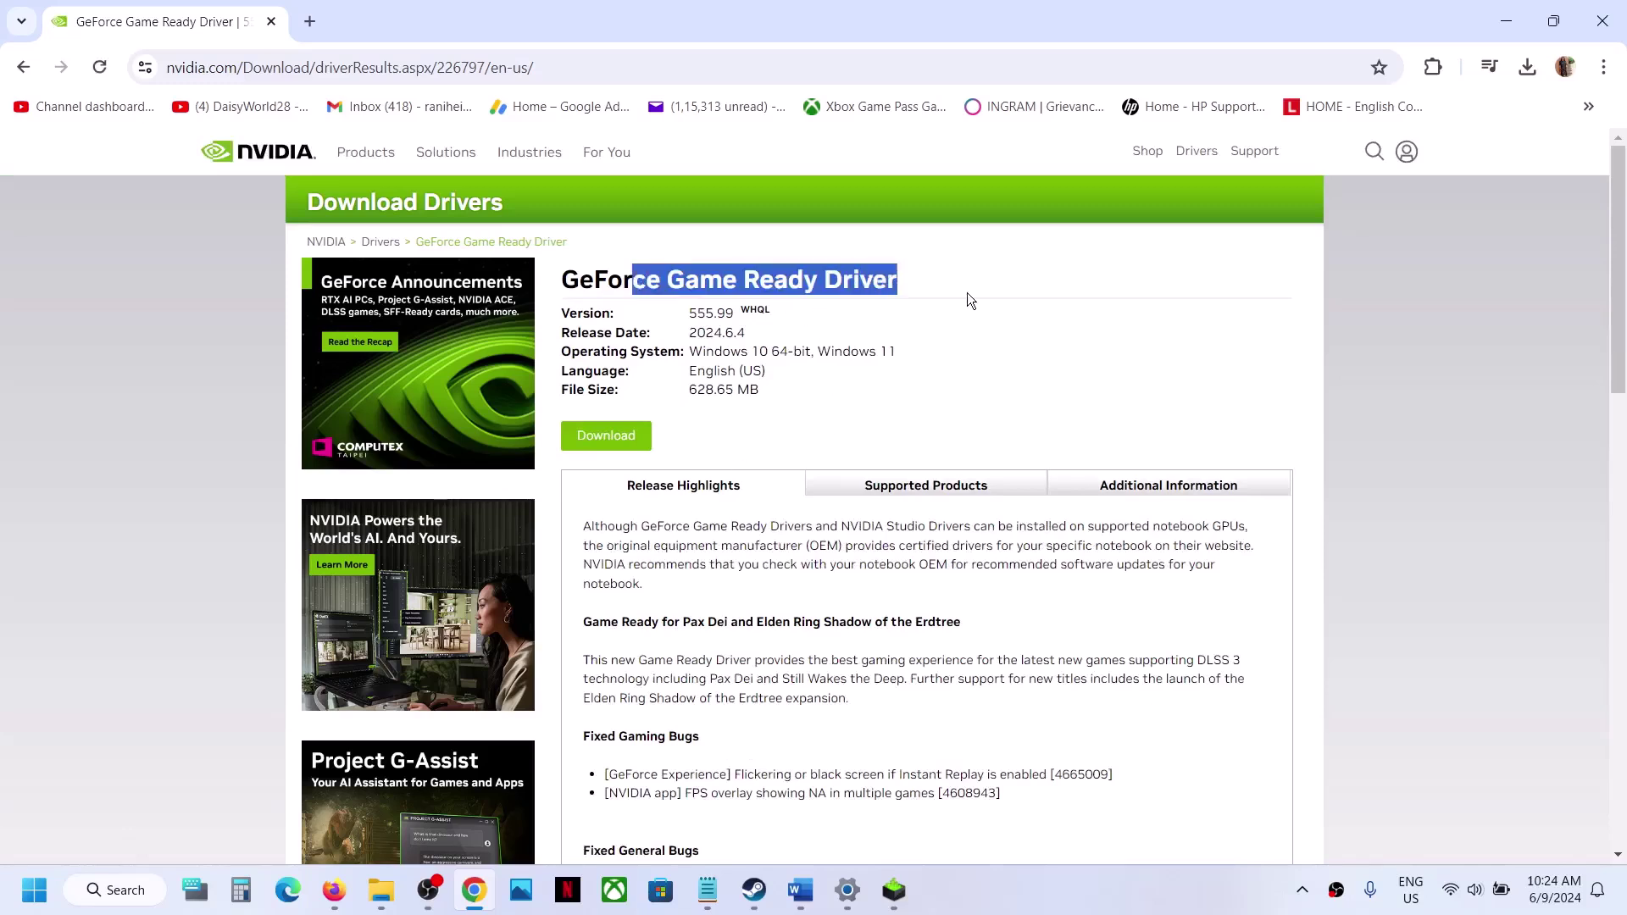
click(600, 434)
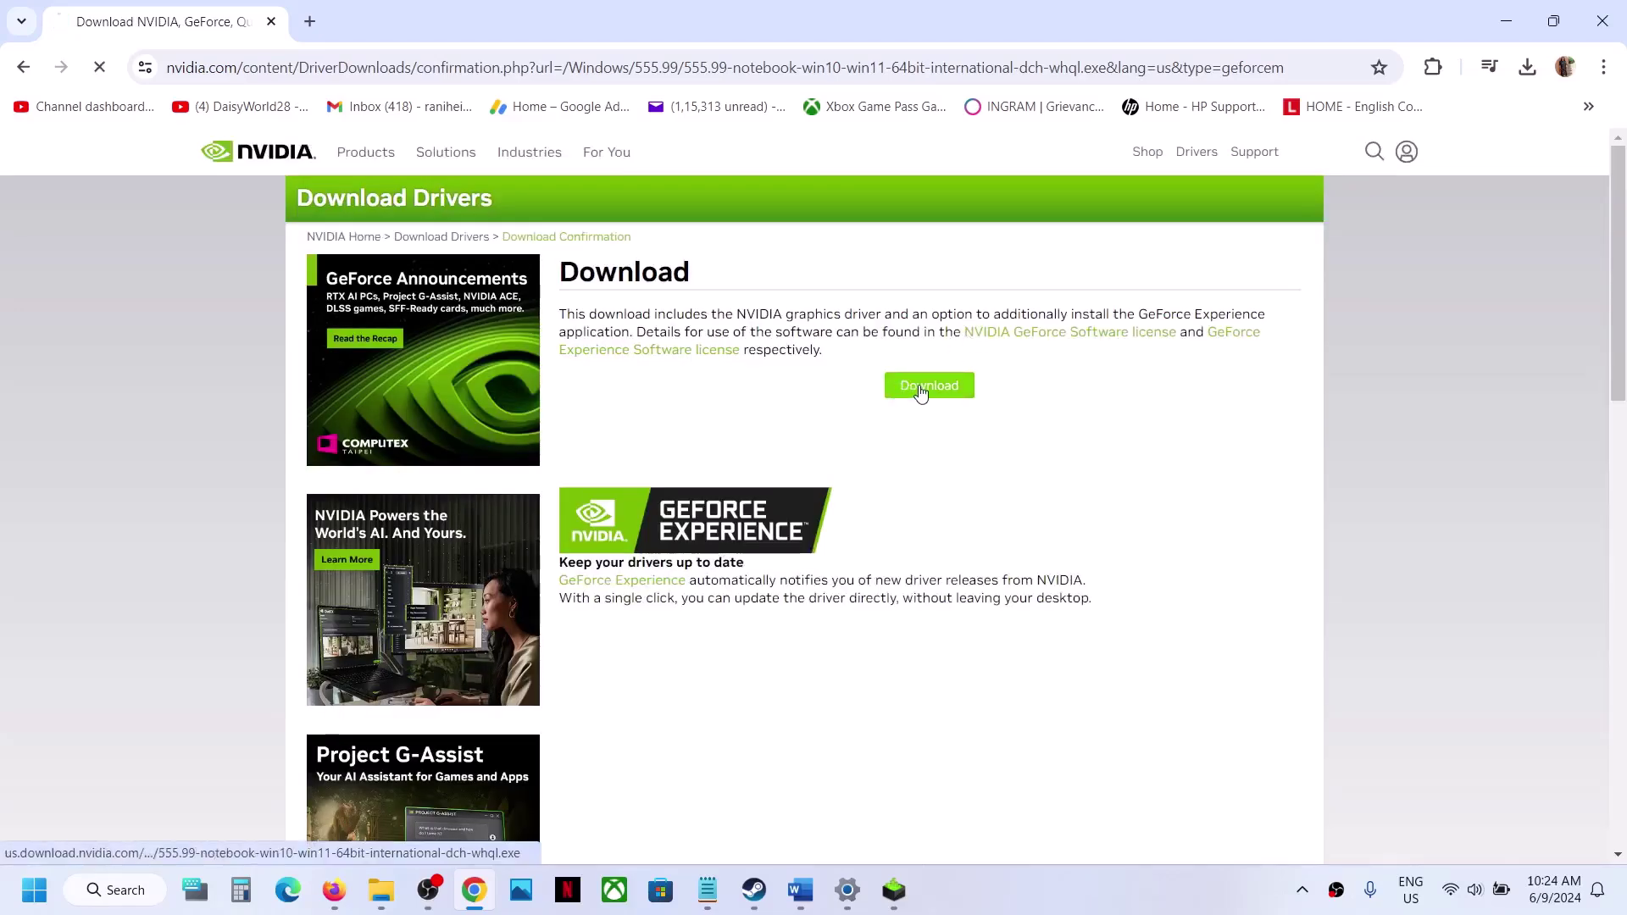
click(922, 391)
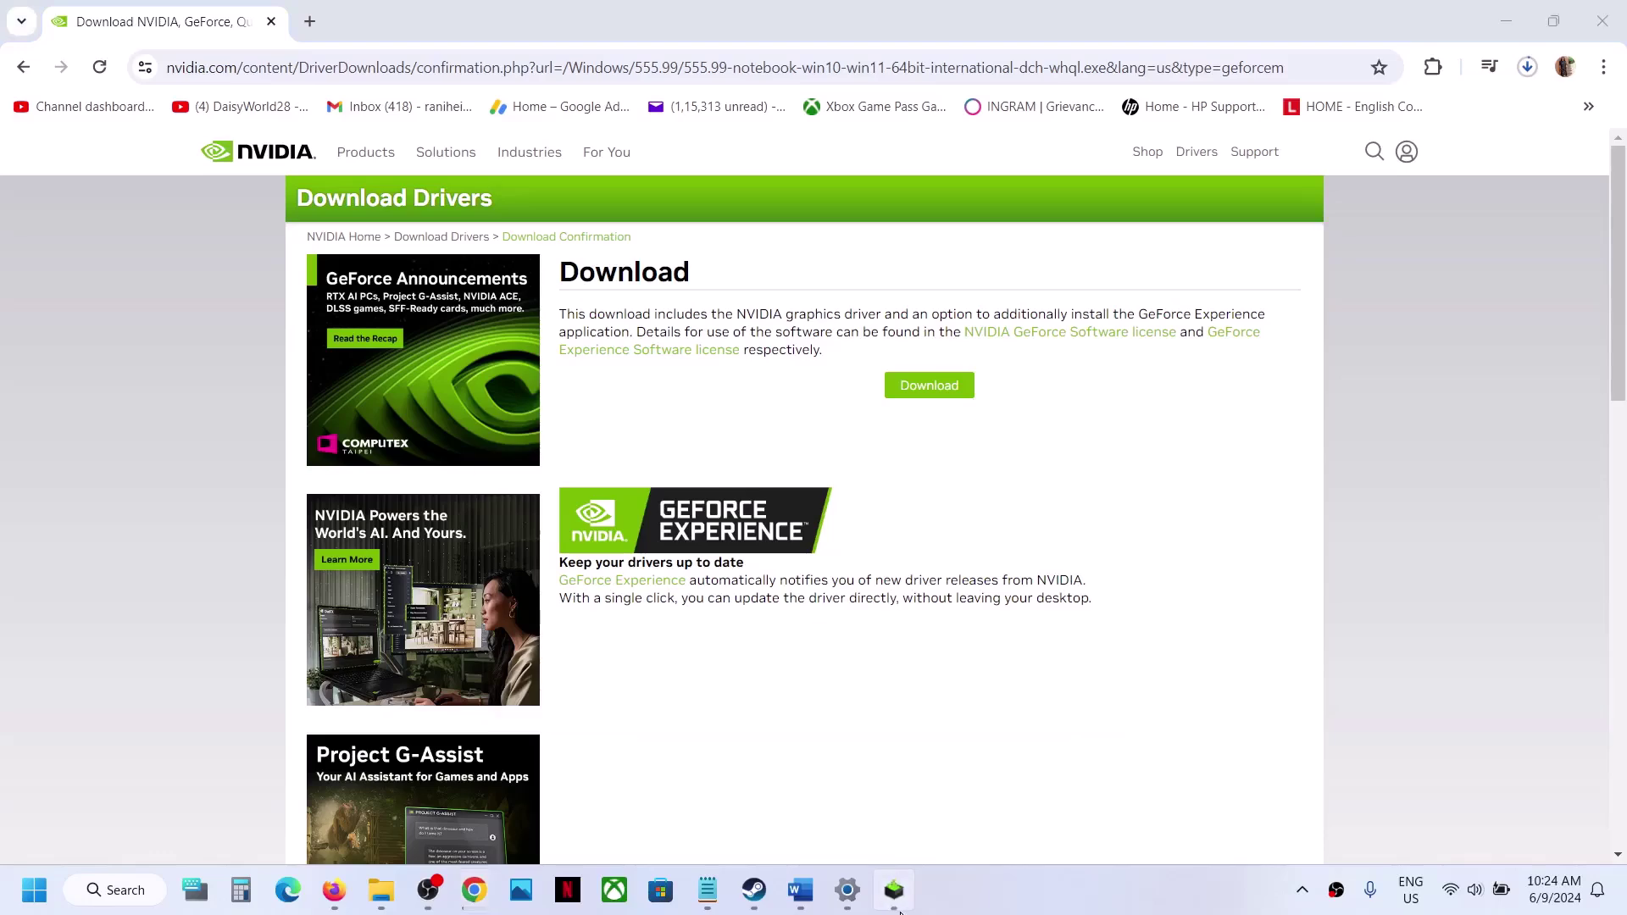
Accept the NVIDIA installer's license and start a Custom (Advanced) driver installation with a clean installation enabled
click(898, 628)
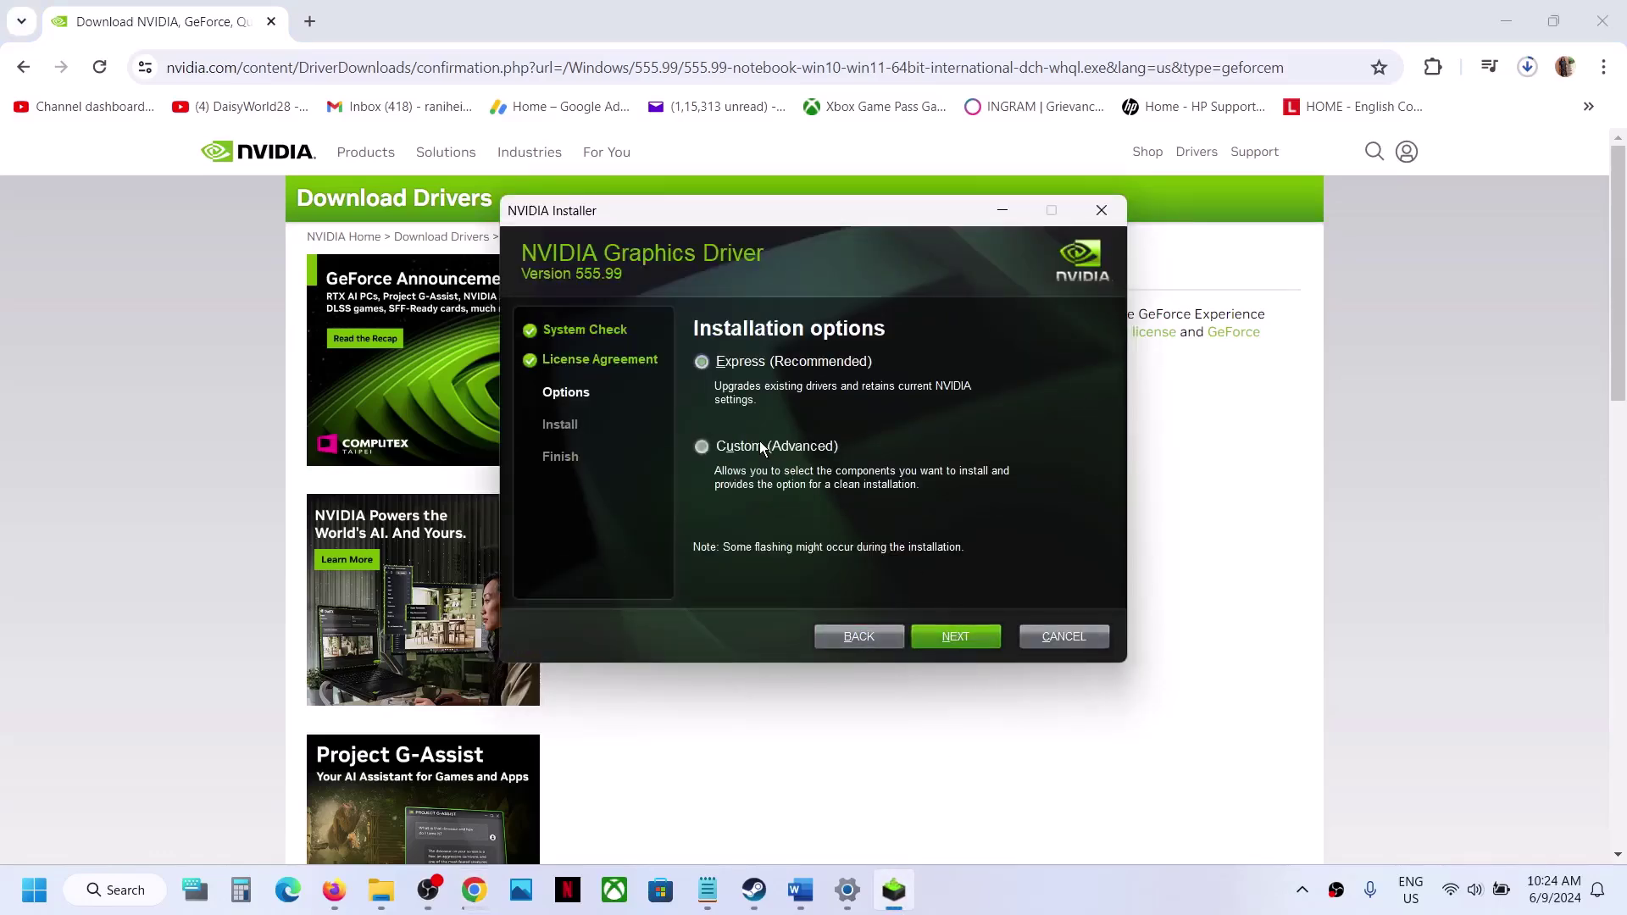
click(944, 636)
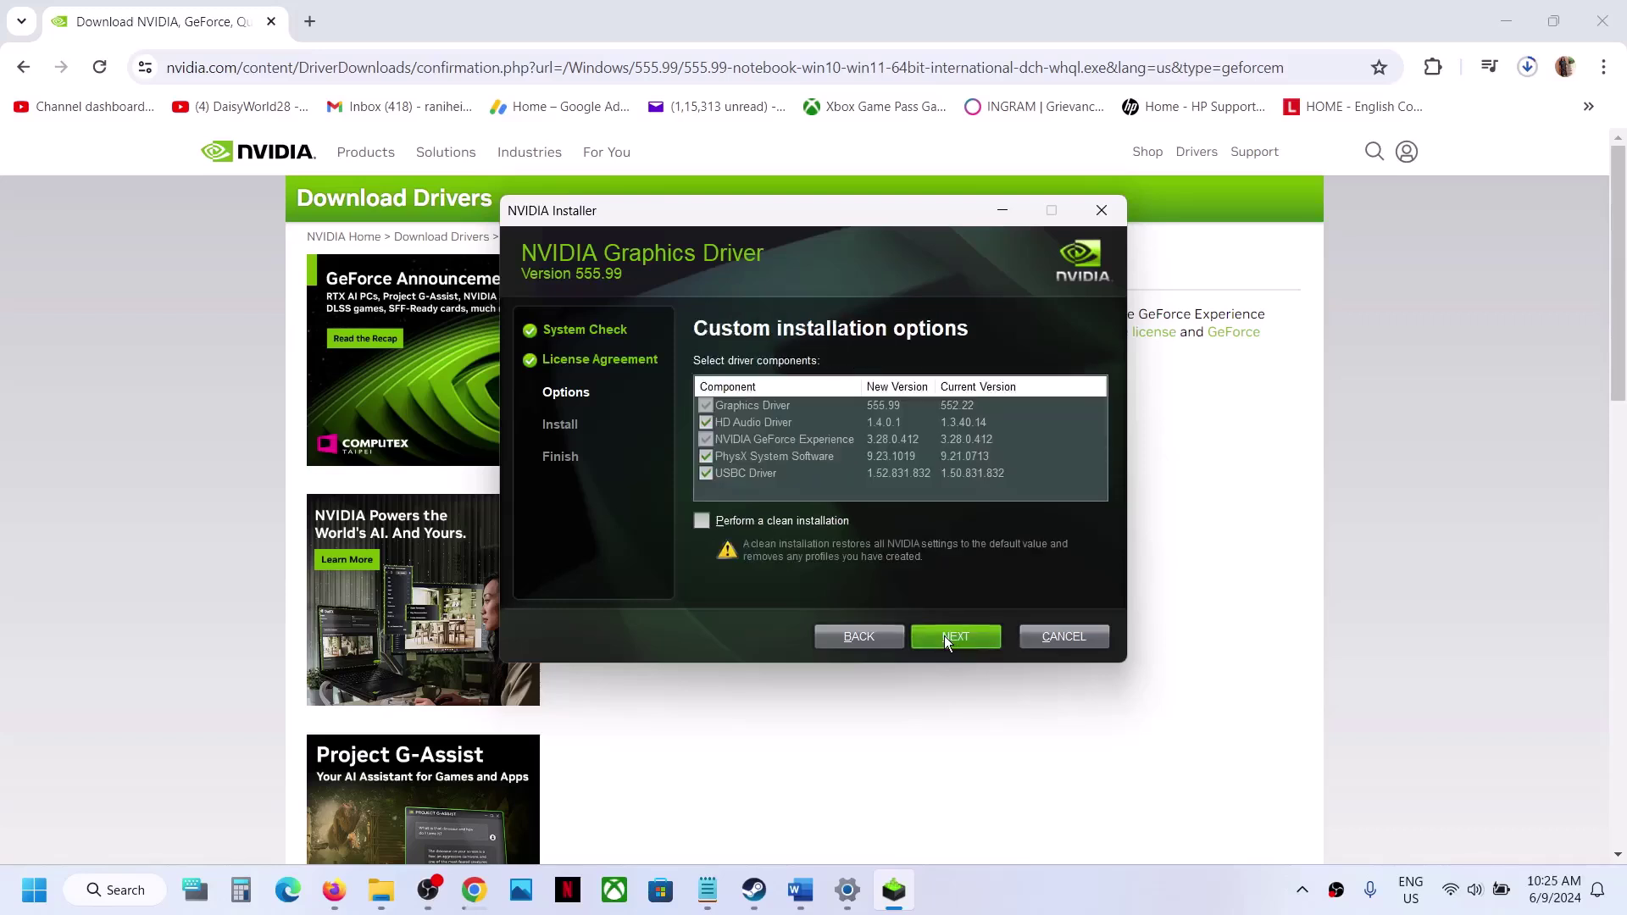
click(703, 522)
click(935, 644)
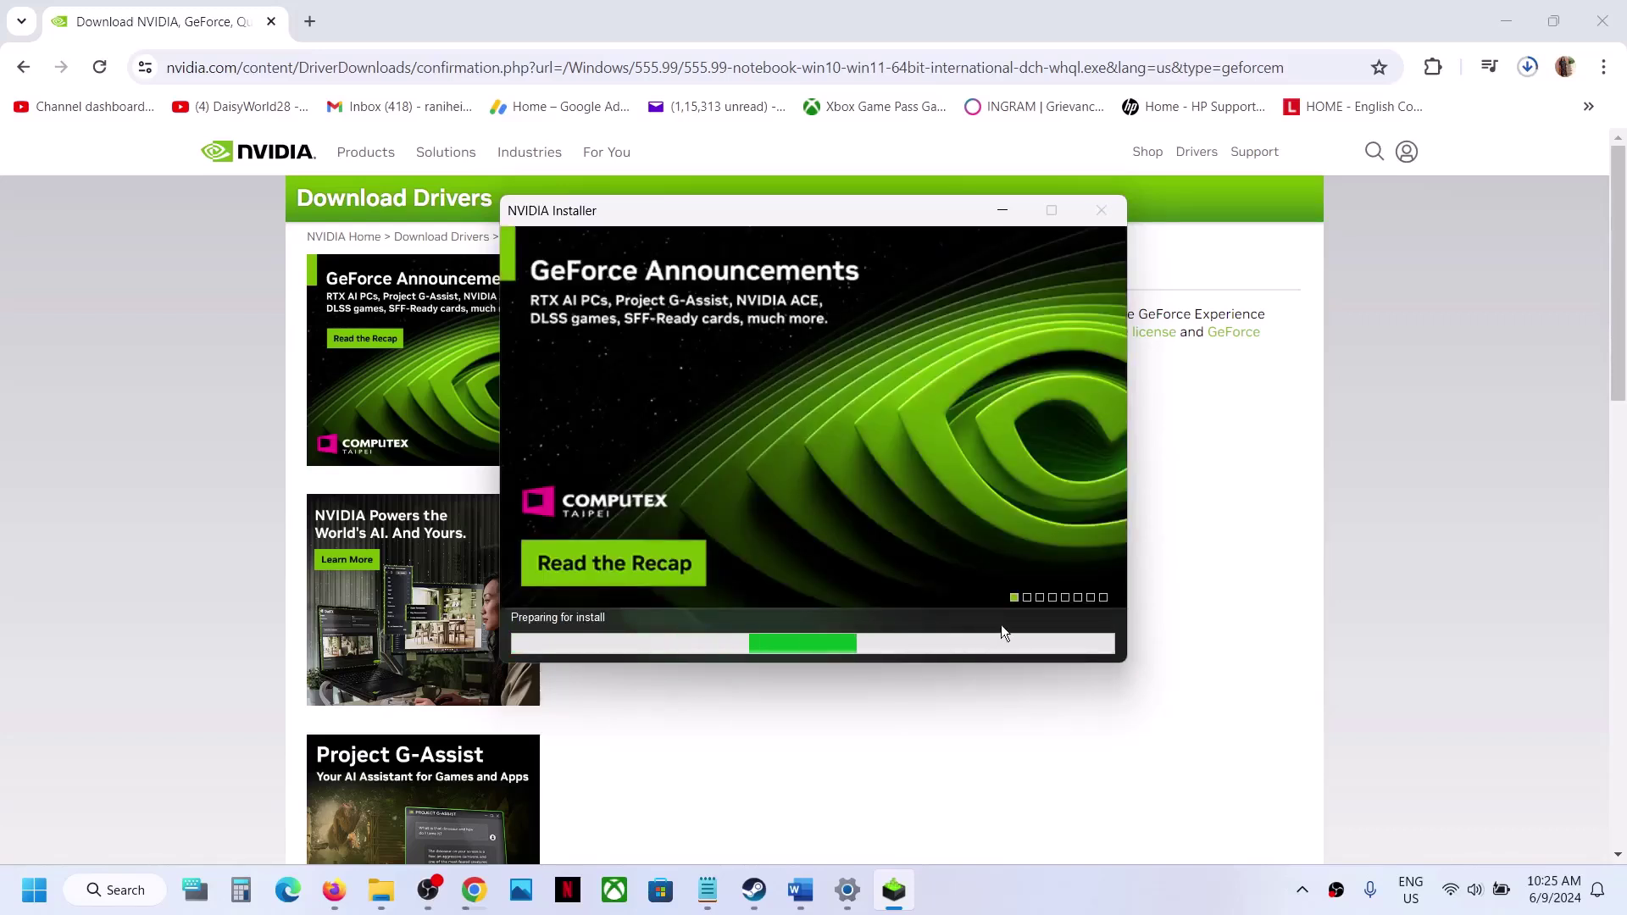
Switch to the Word notes and review Step 9 on running the game on the dedicated graphics card
click(1007, 902)
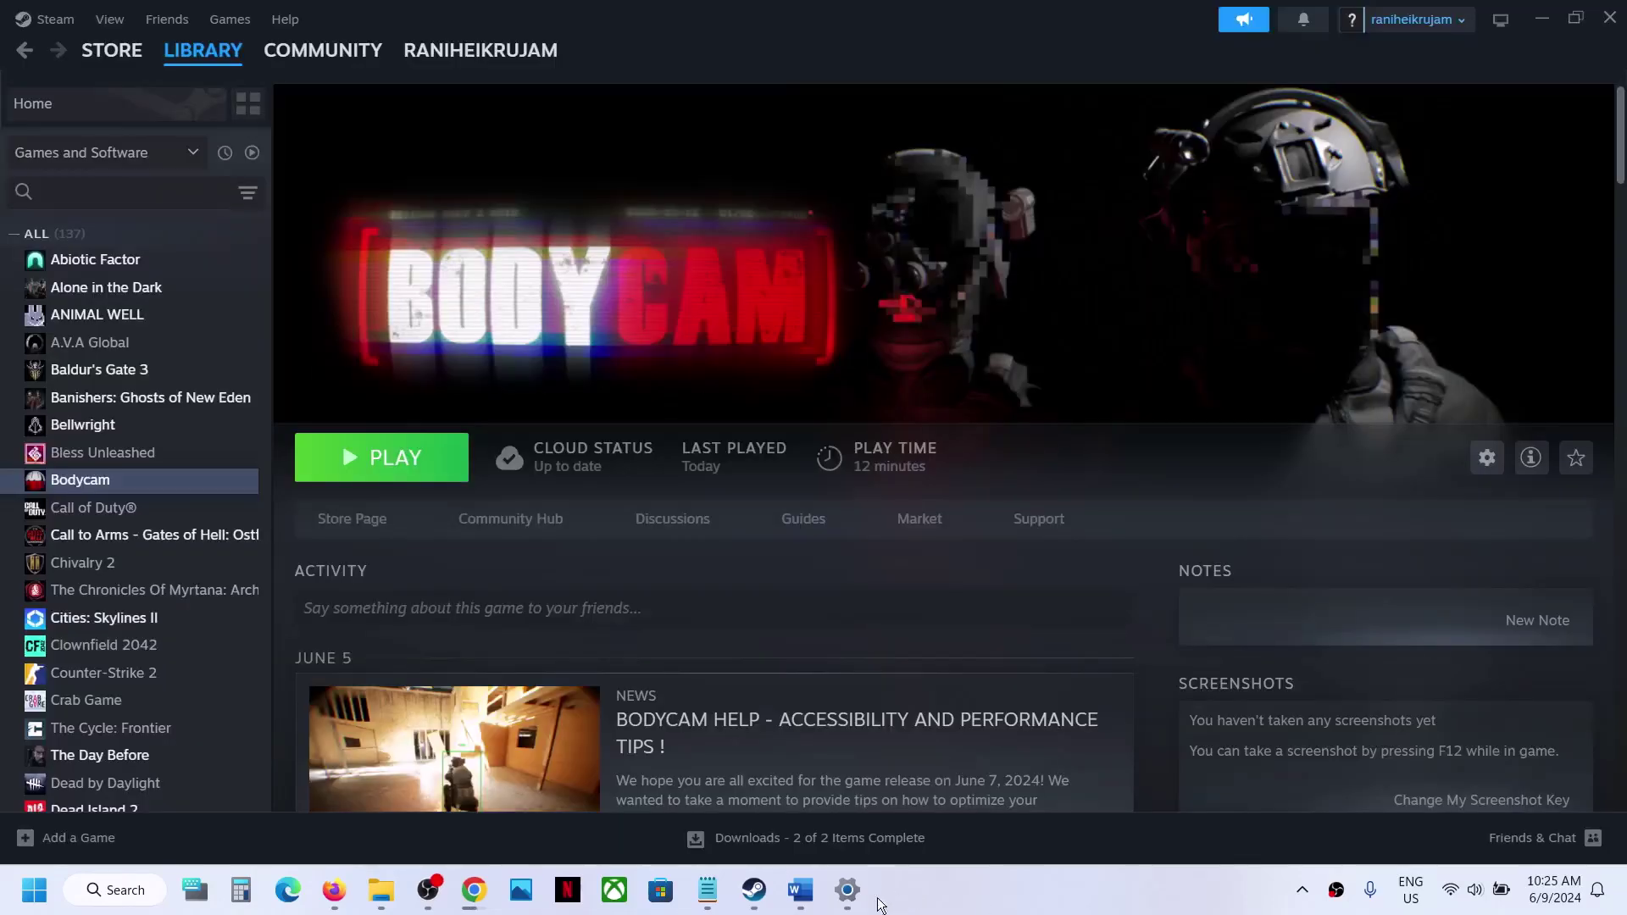
click(800, 890)
scroll(704, 558, down, 3)
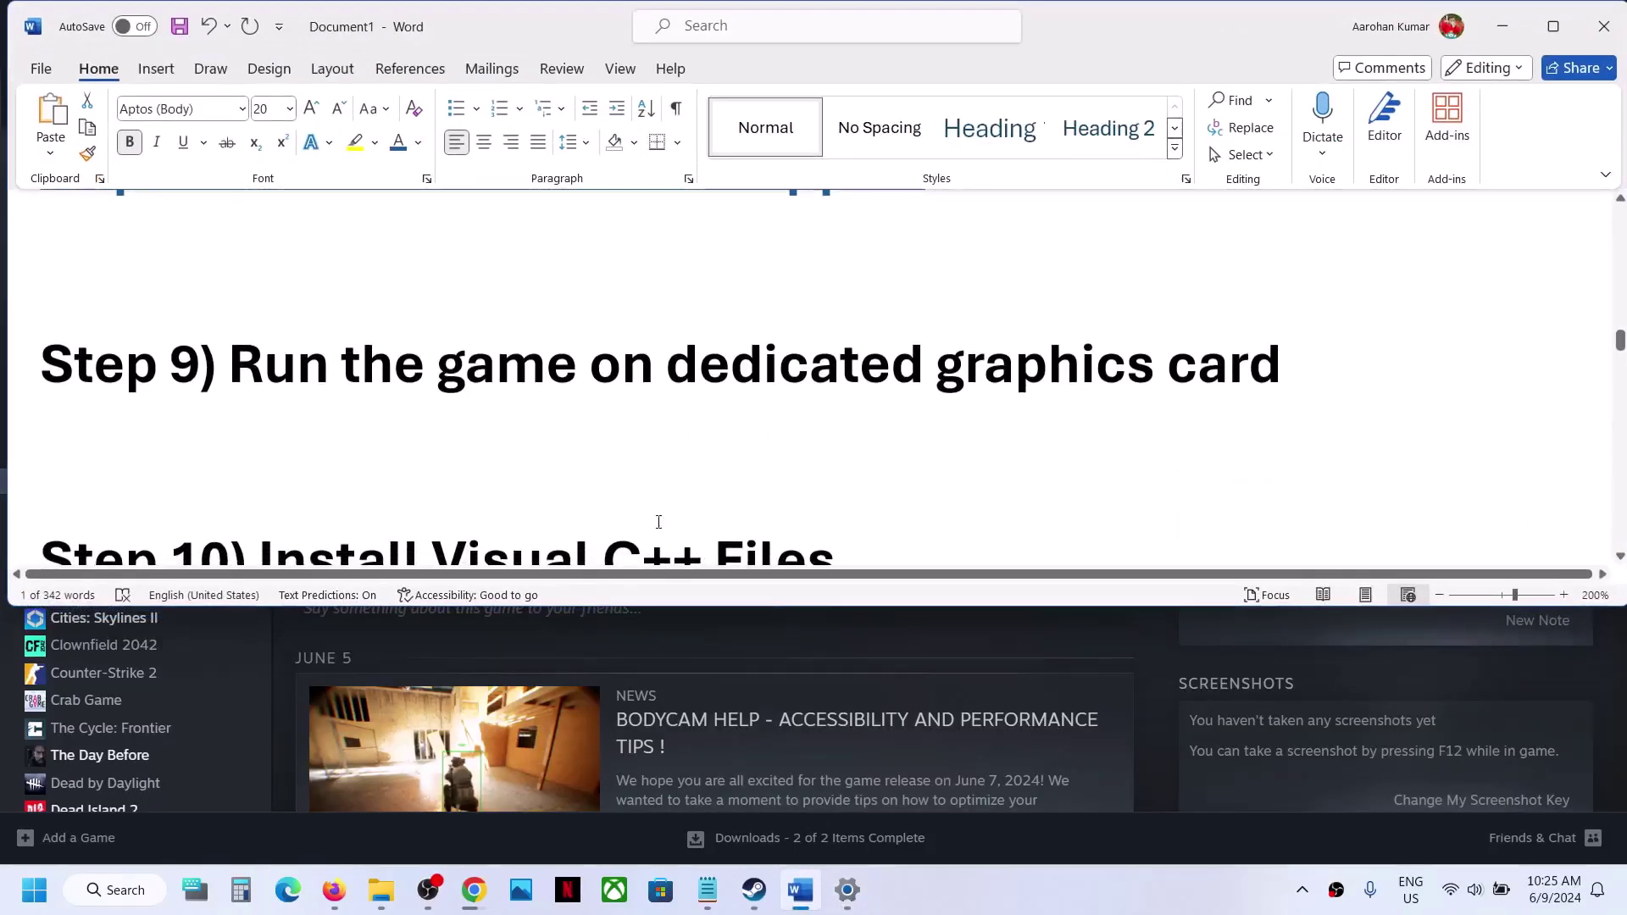
drag(415, 378, 1106, 373)
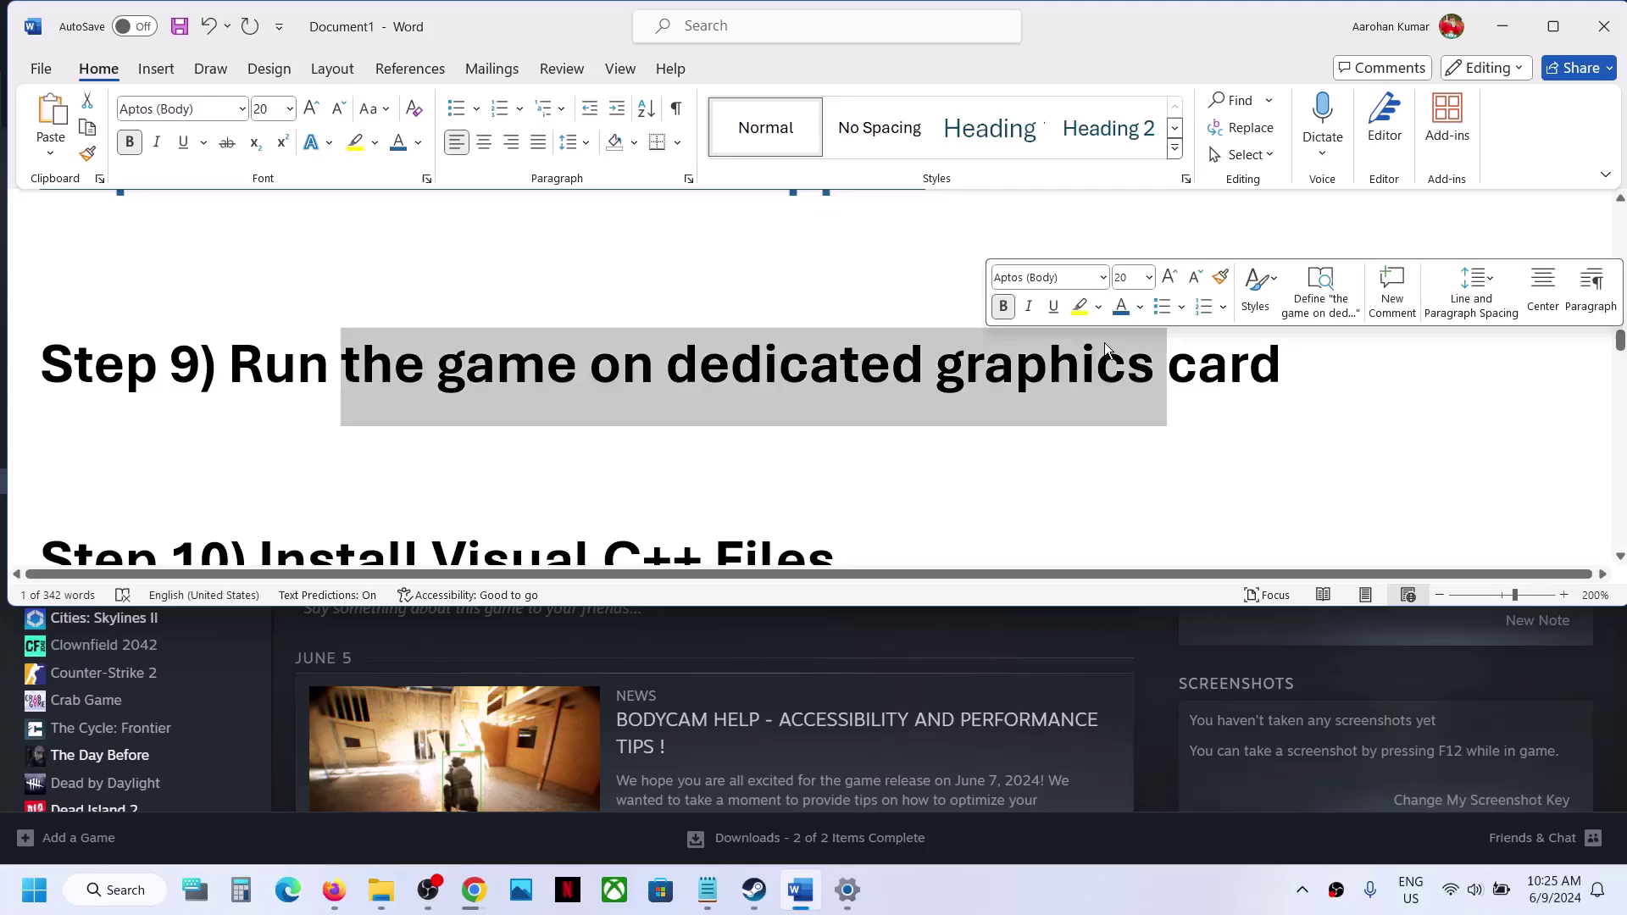
double_click(1053, 373)
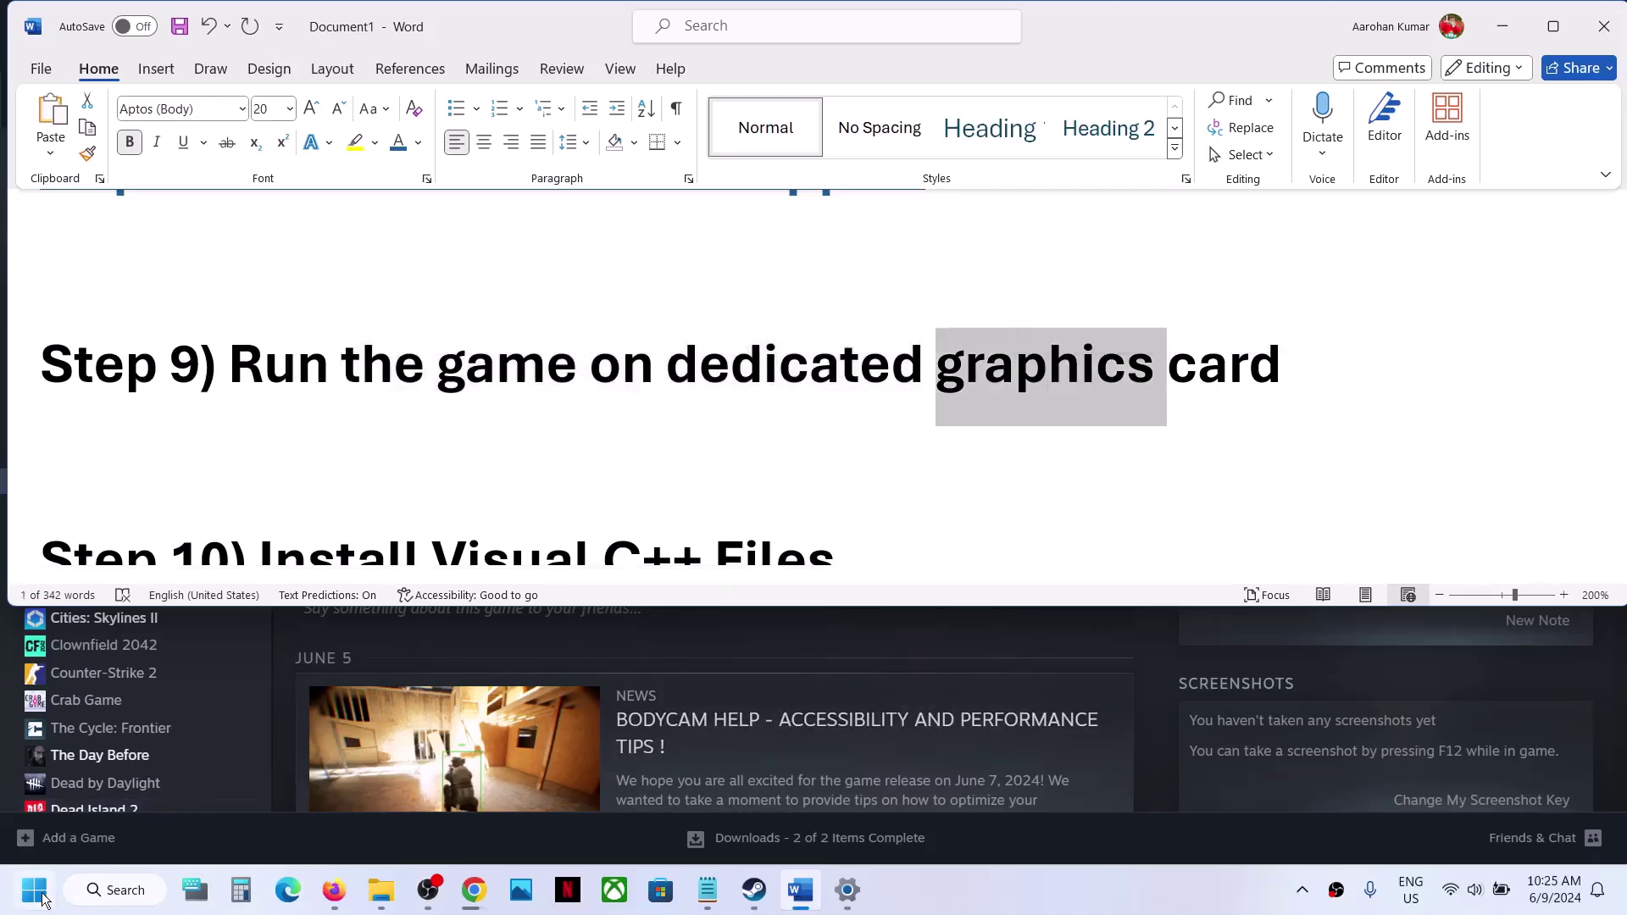
In Windows Graphics settings, add the Bodycam application from the steamapps\common\Bodycam folder to the custom app options
click(41, 896)
text(graphics)
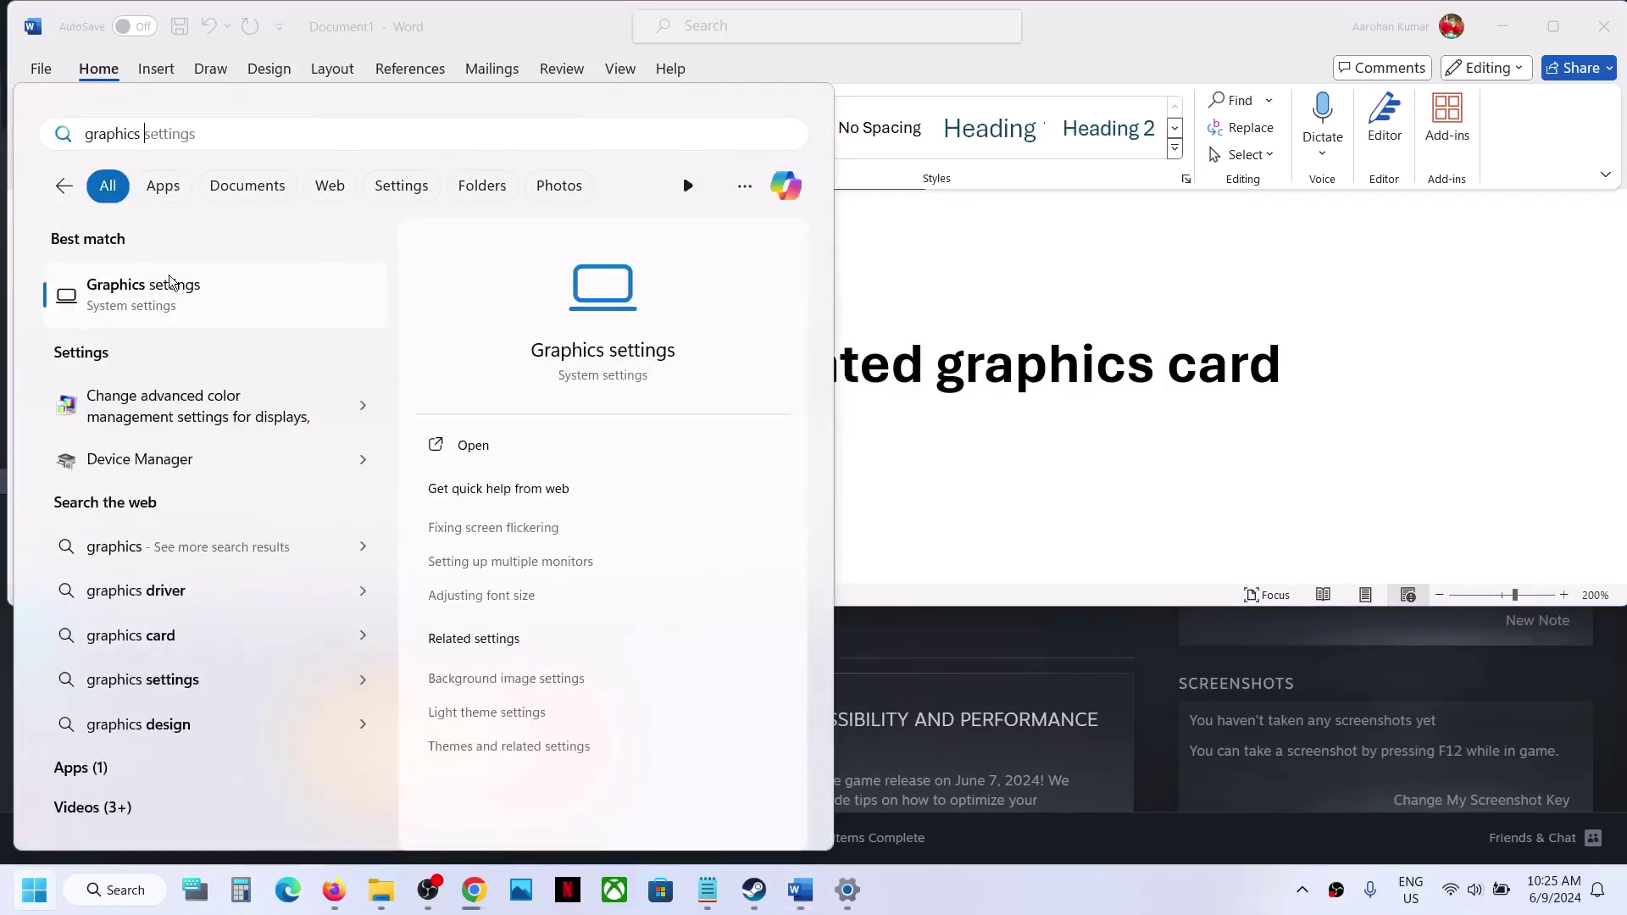
click(169, 285)
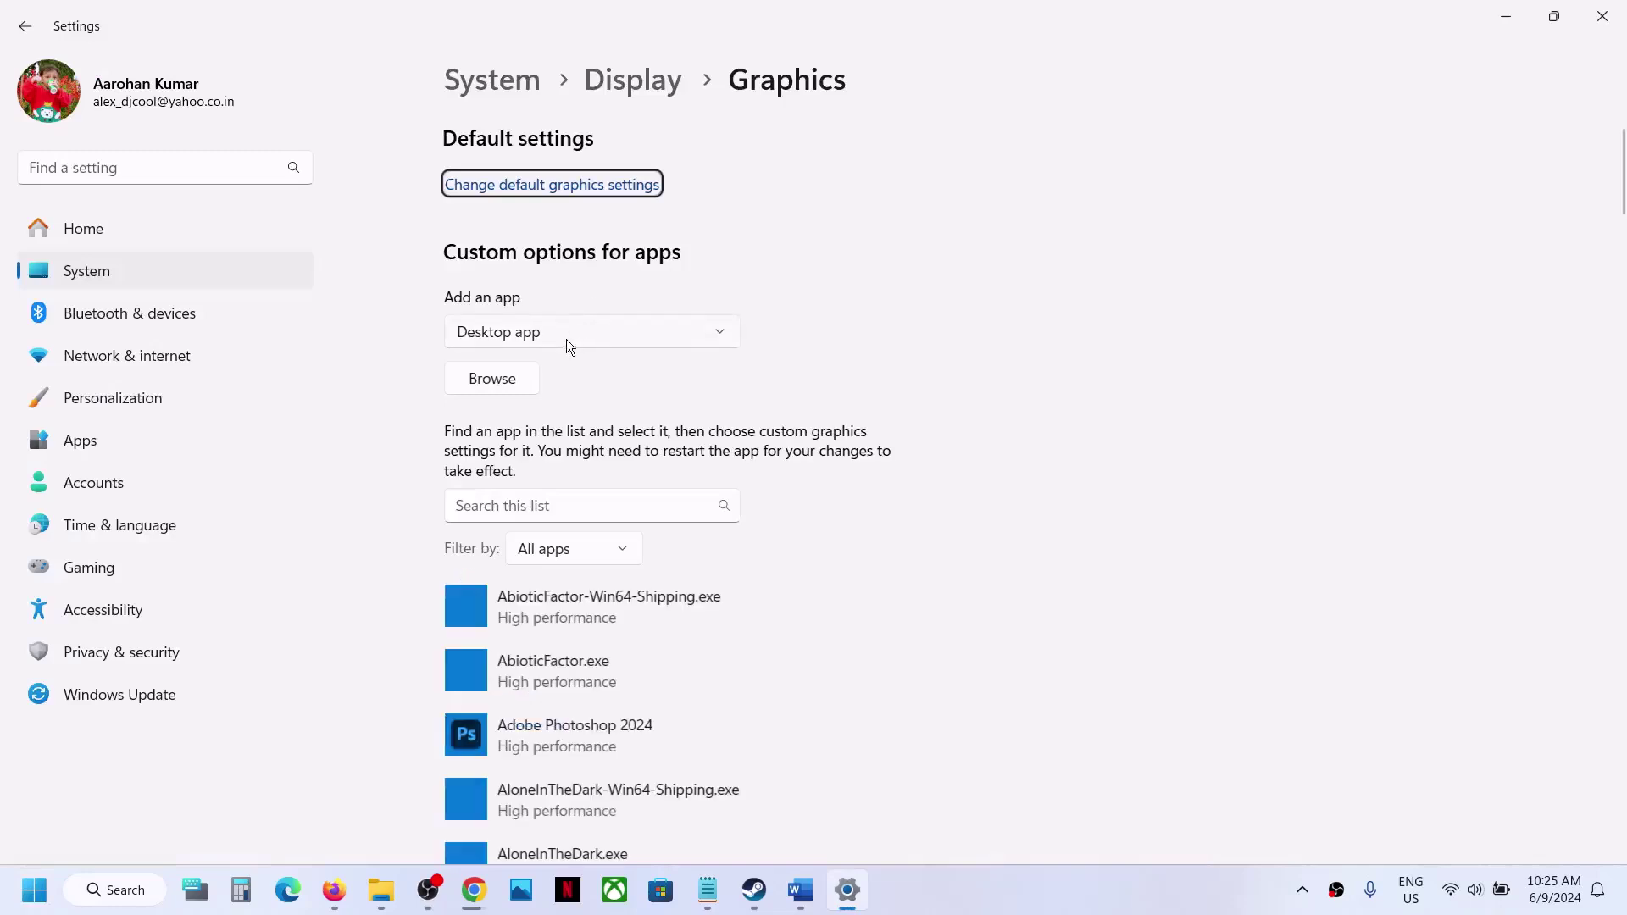
click(519, 379)
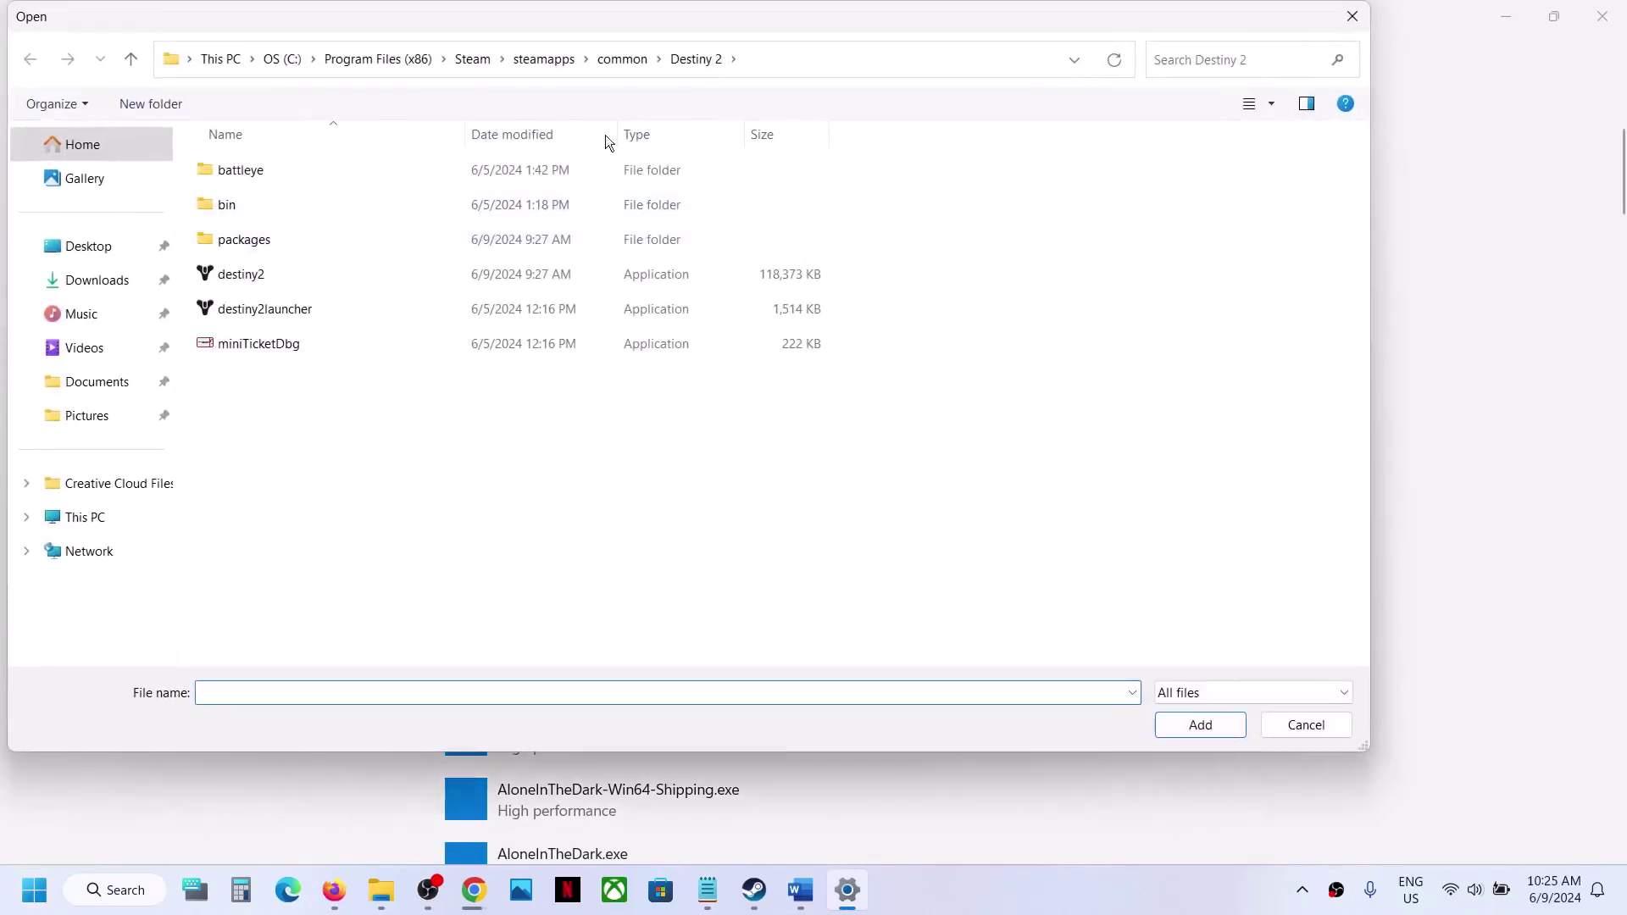
click(613, 58)
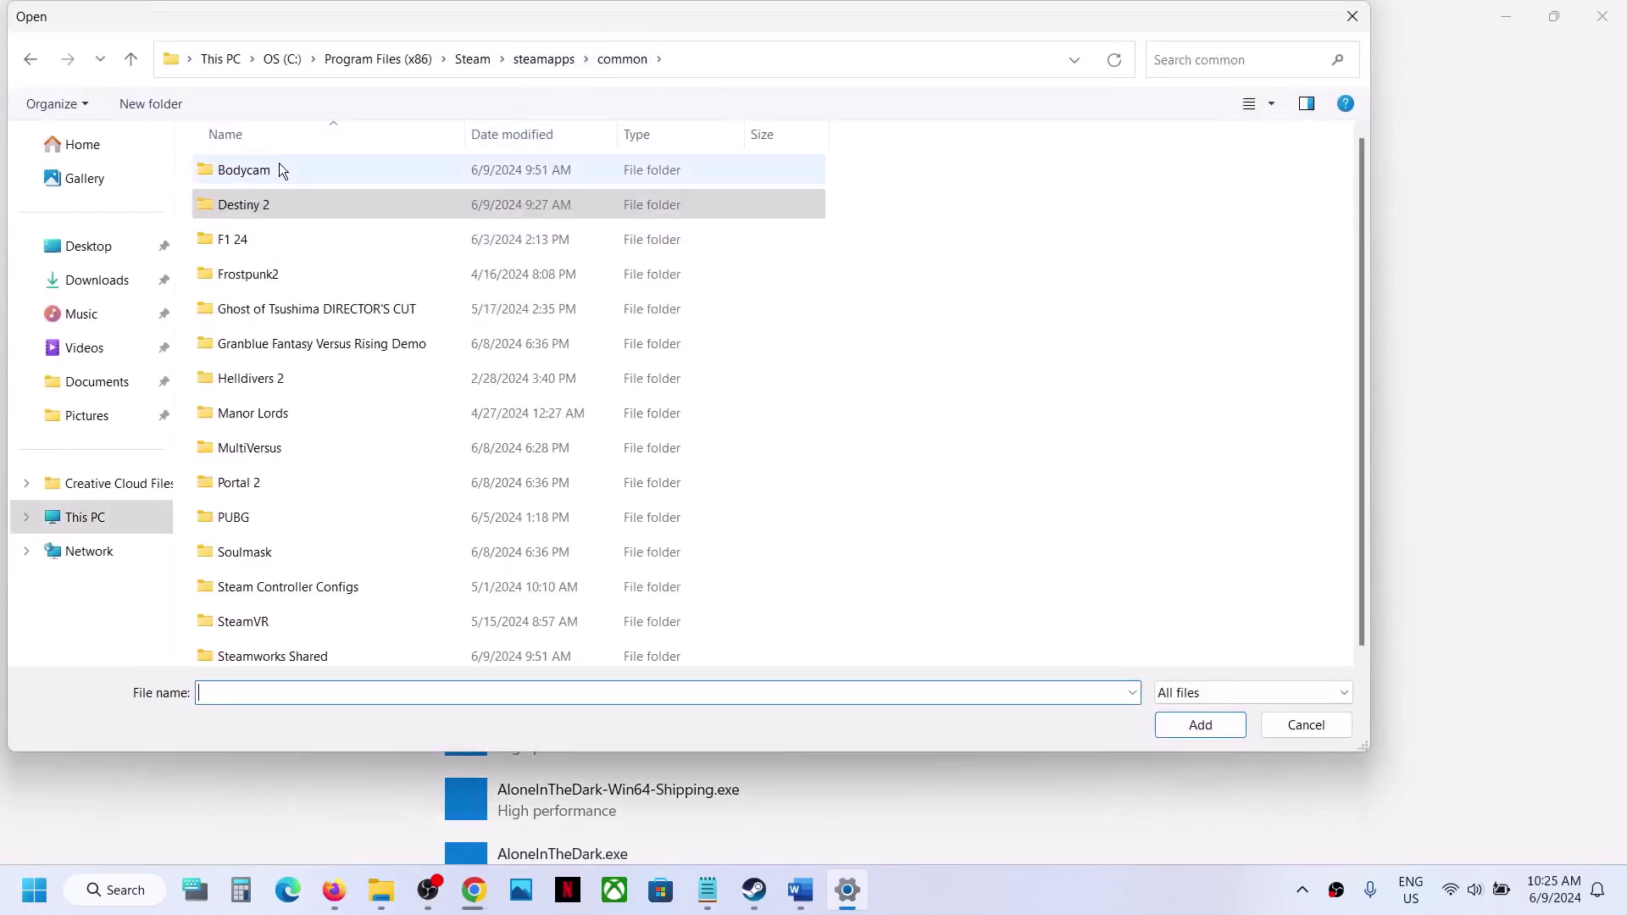
double_click(279, 167)
click(248, 246)
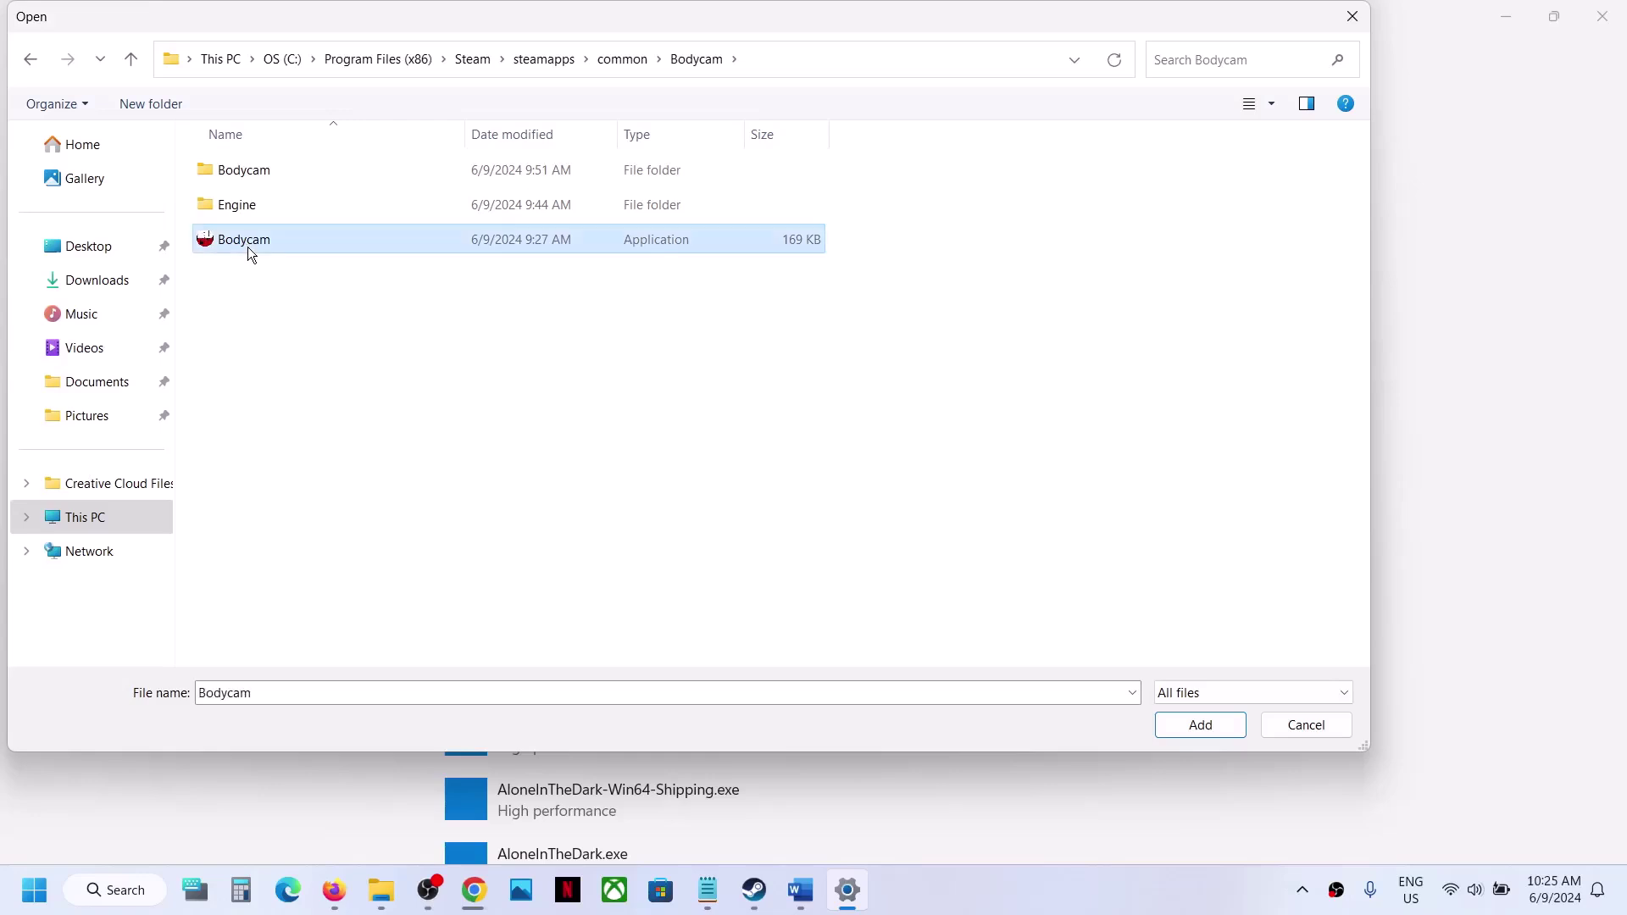
click(1185, 722)
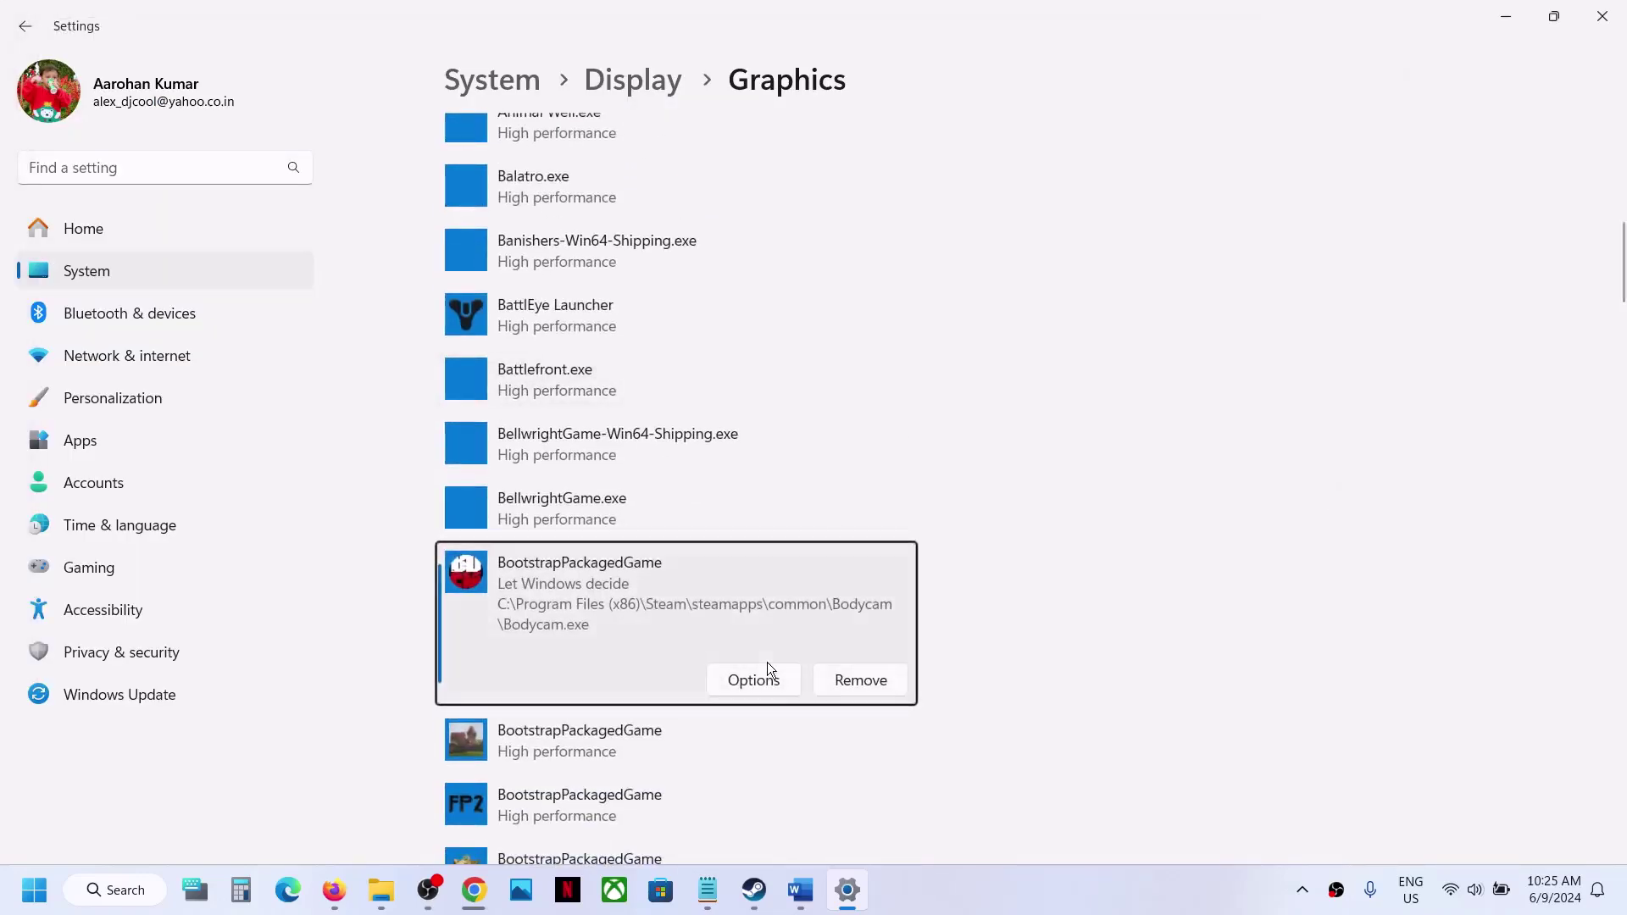
Set the graphics preference of the added Bodycam.exe entry to High performance and save it
click(761, 680)
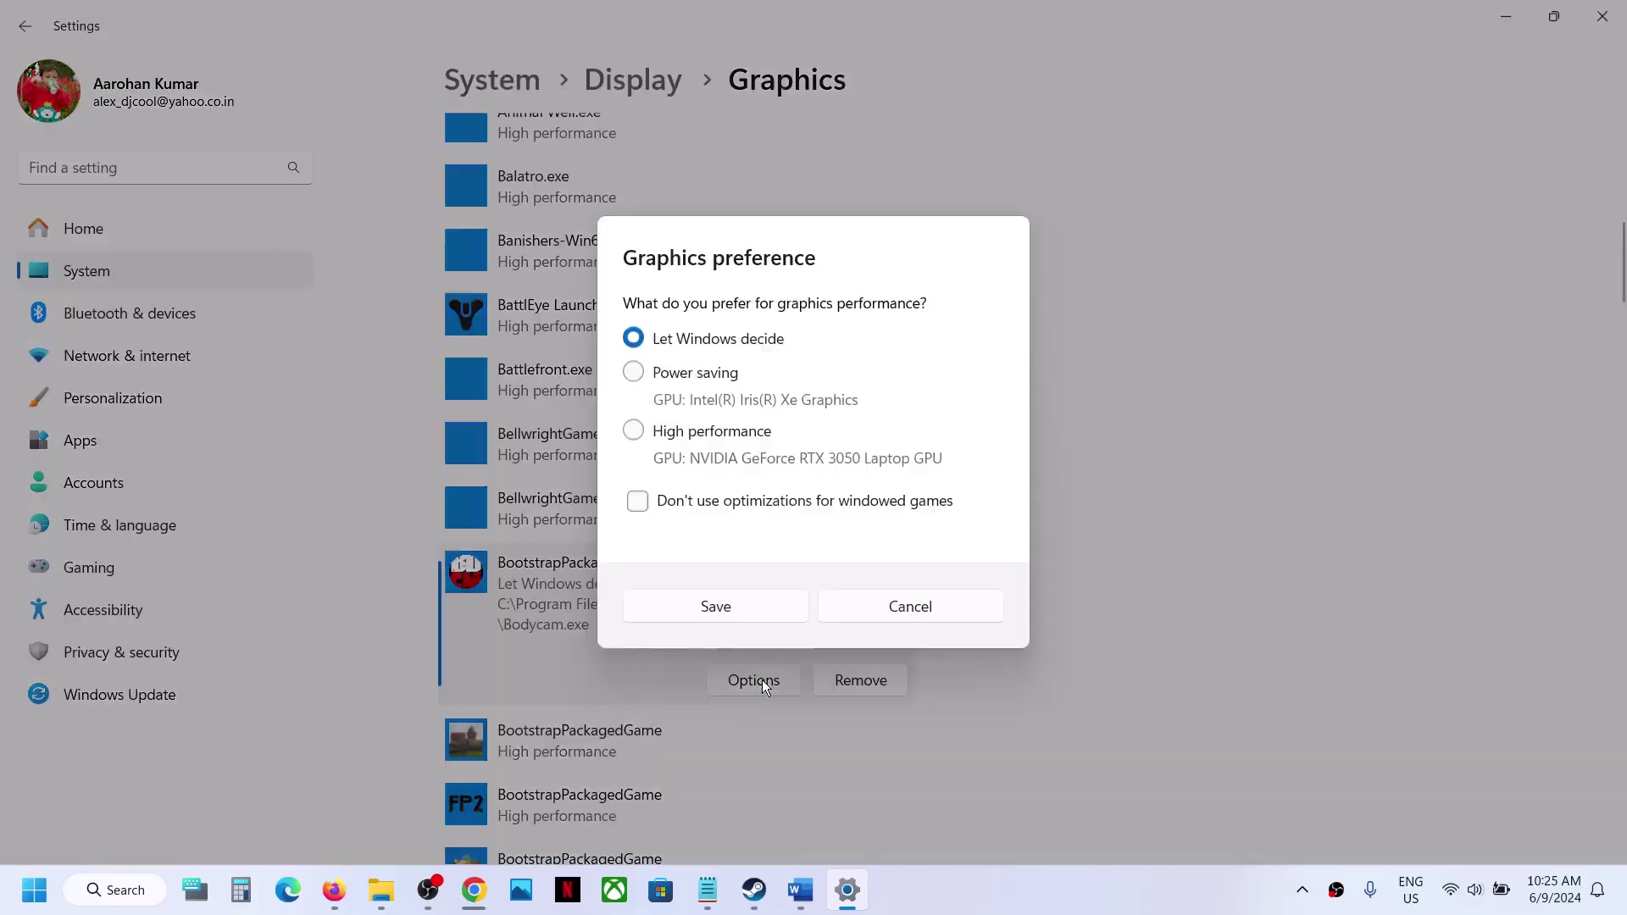
click(722, 450)
click(742, 605)
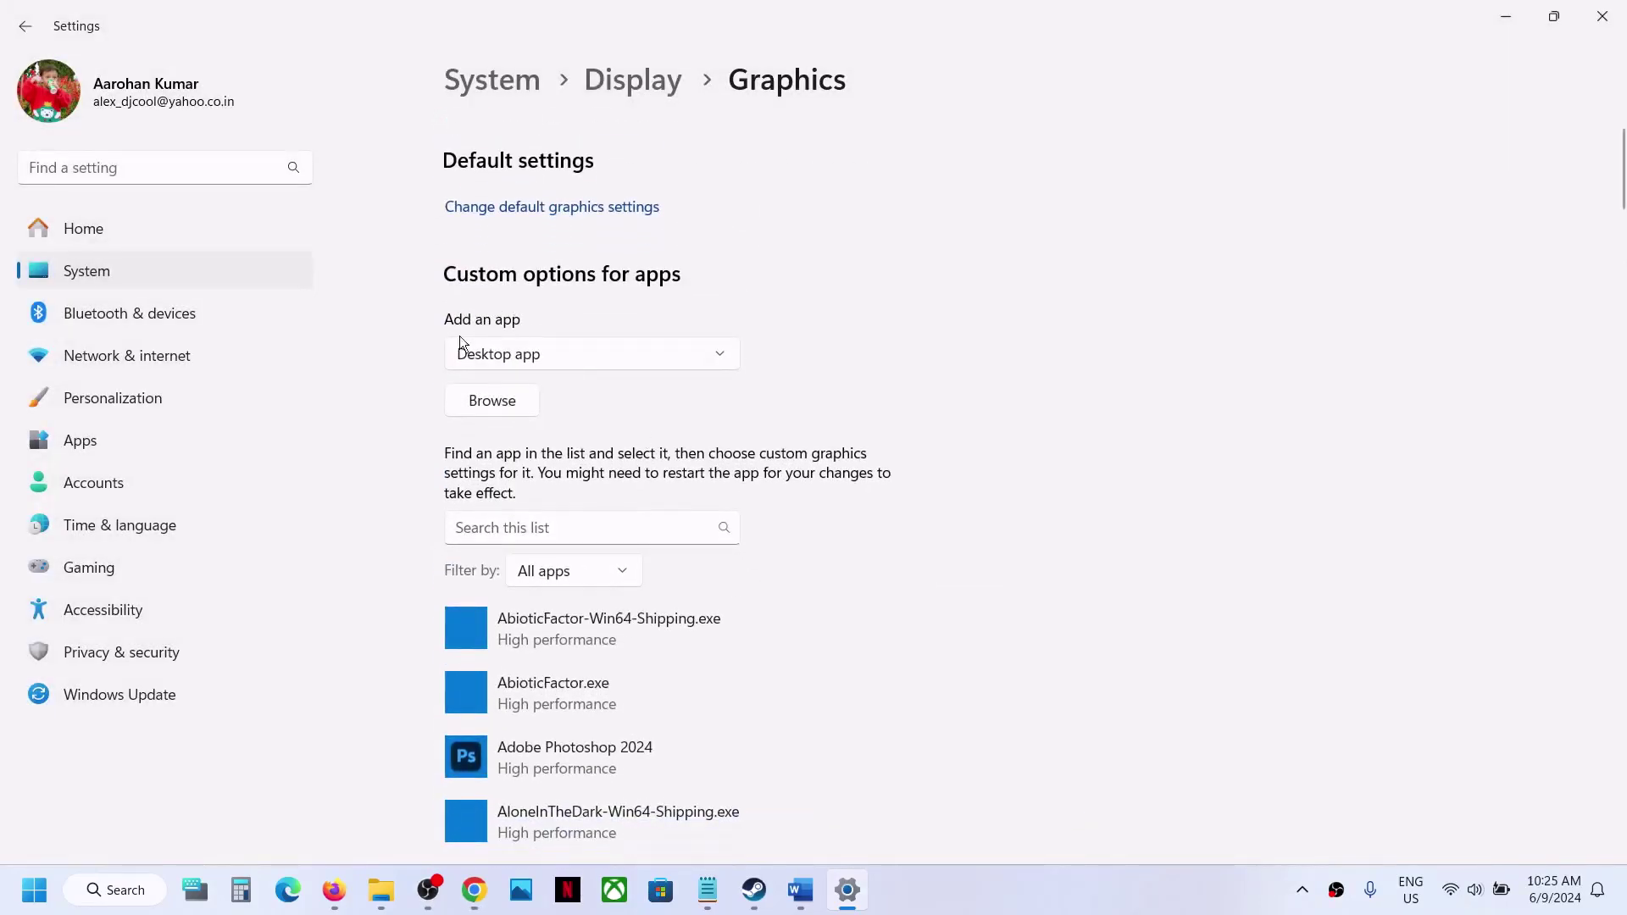
Add Bodycam-Win64-Shipping from the game's Bodycam\Binaries\Win64 folder to the custom graphics app list
click(472, 401)
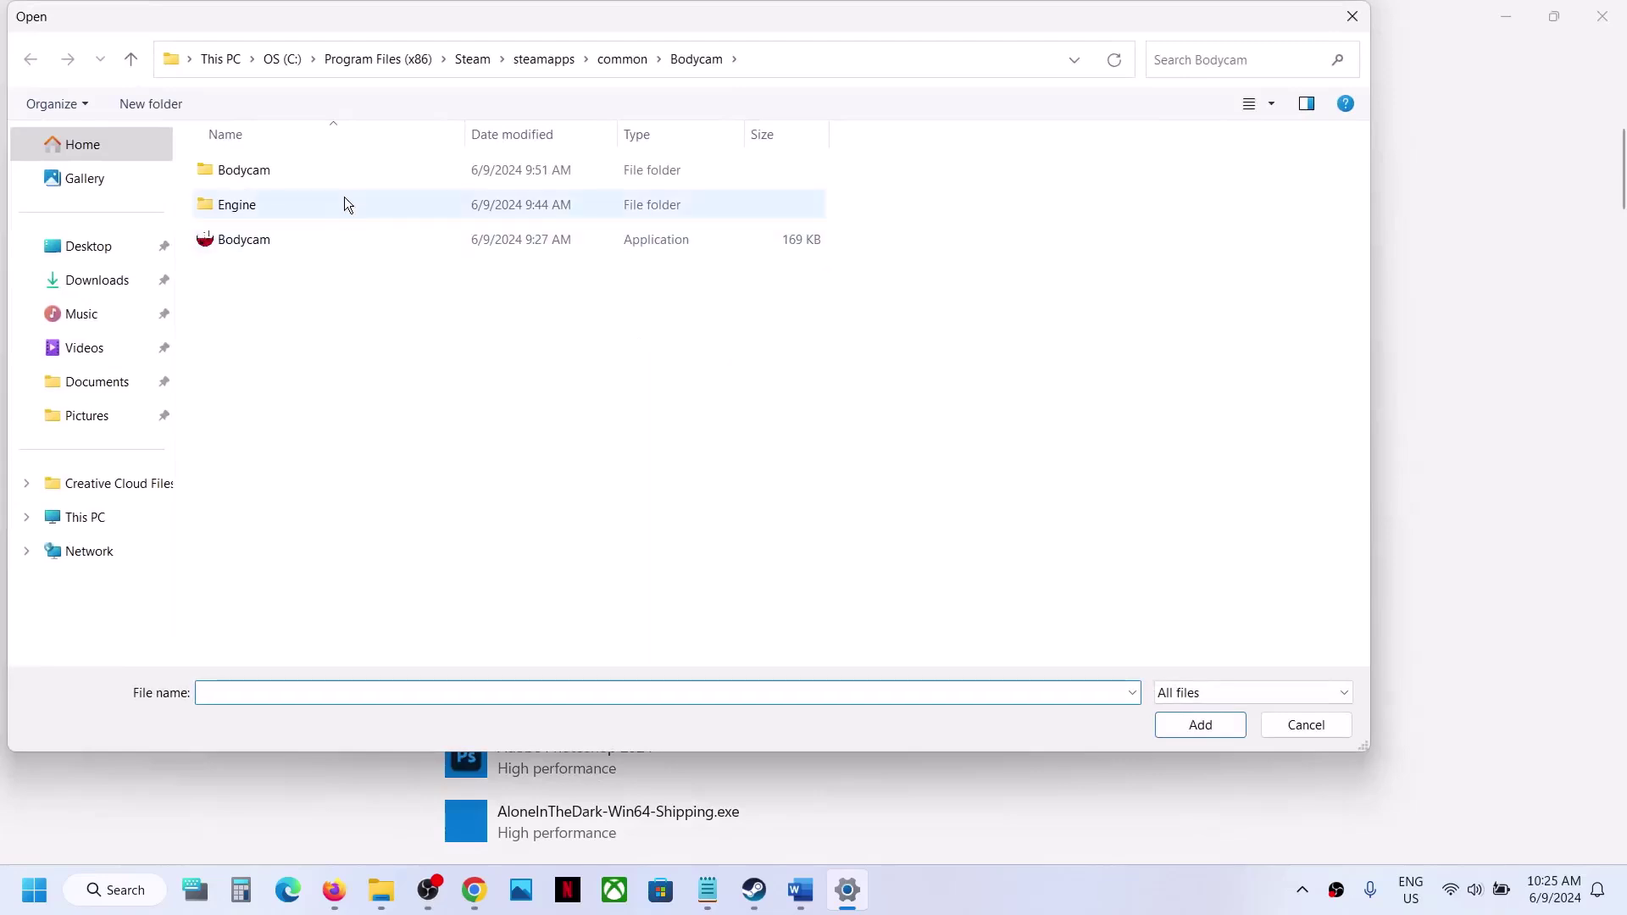
double_click(261, 169)
double_click(261, 170)
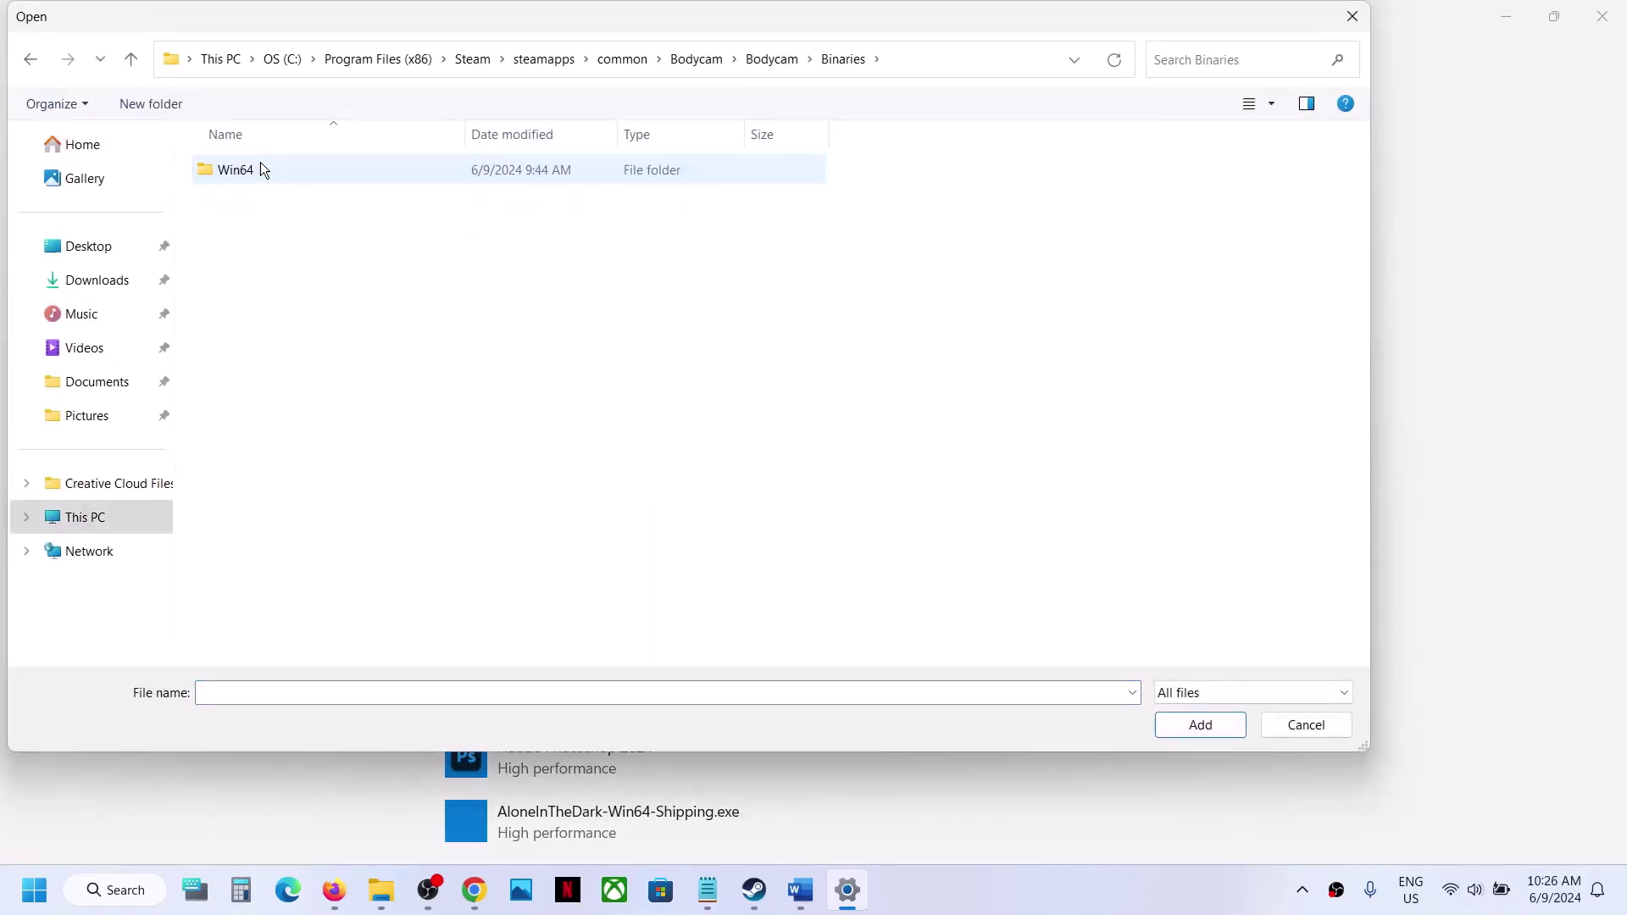
double_click(261, 169)
click(288, 208)
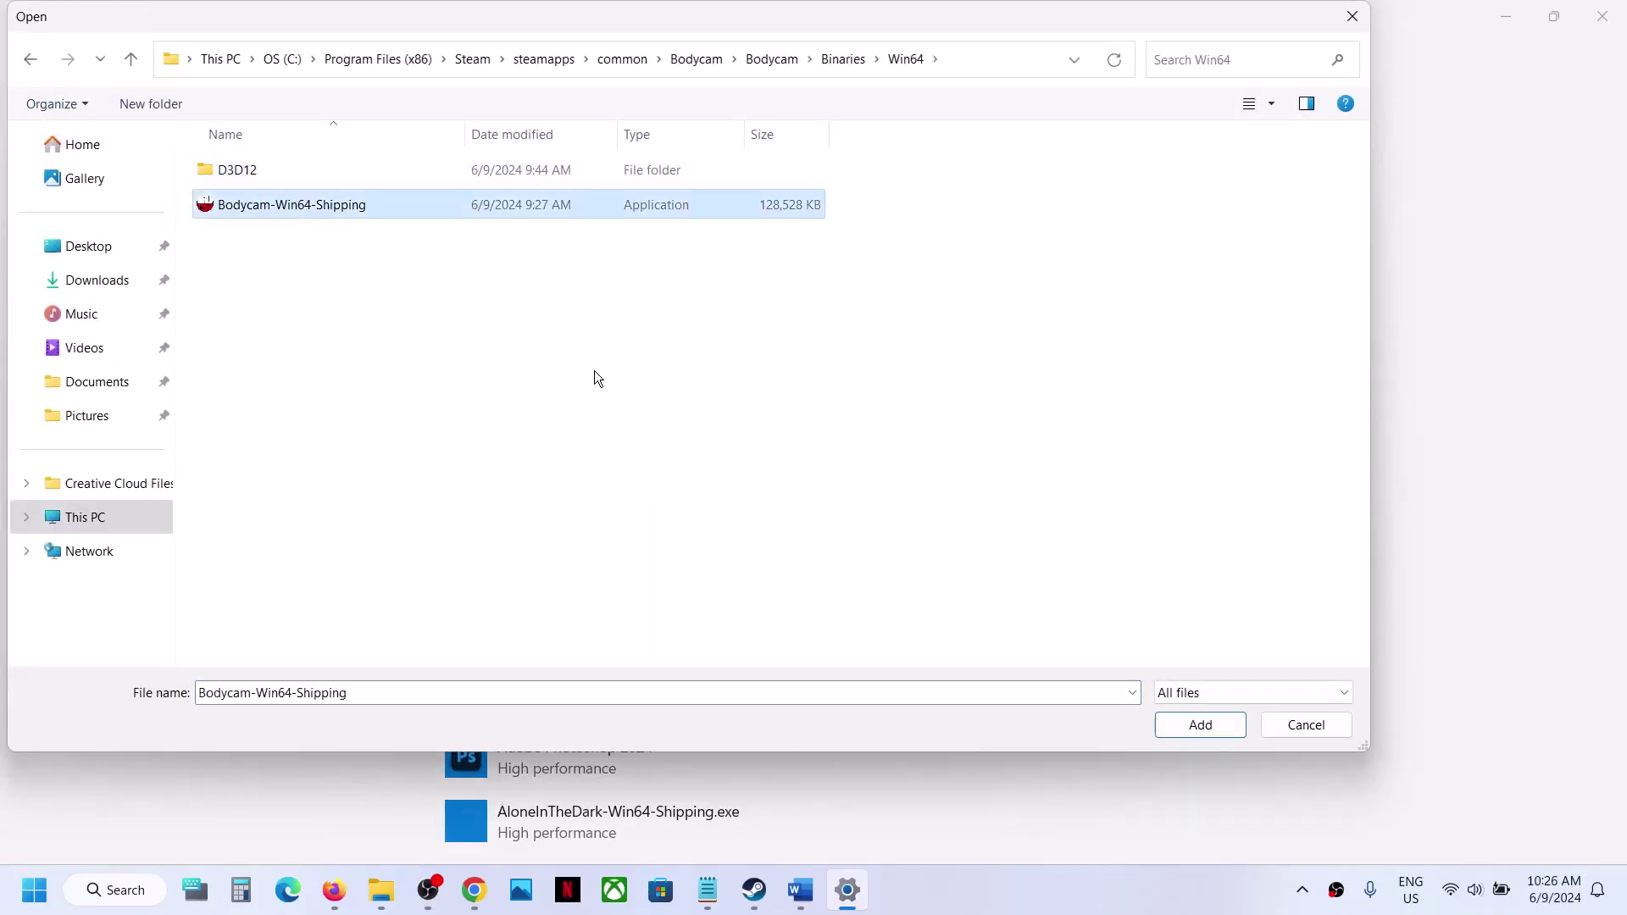
click(1194, 729)
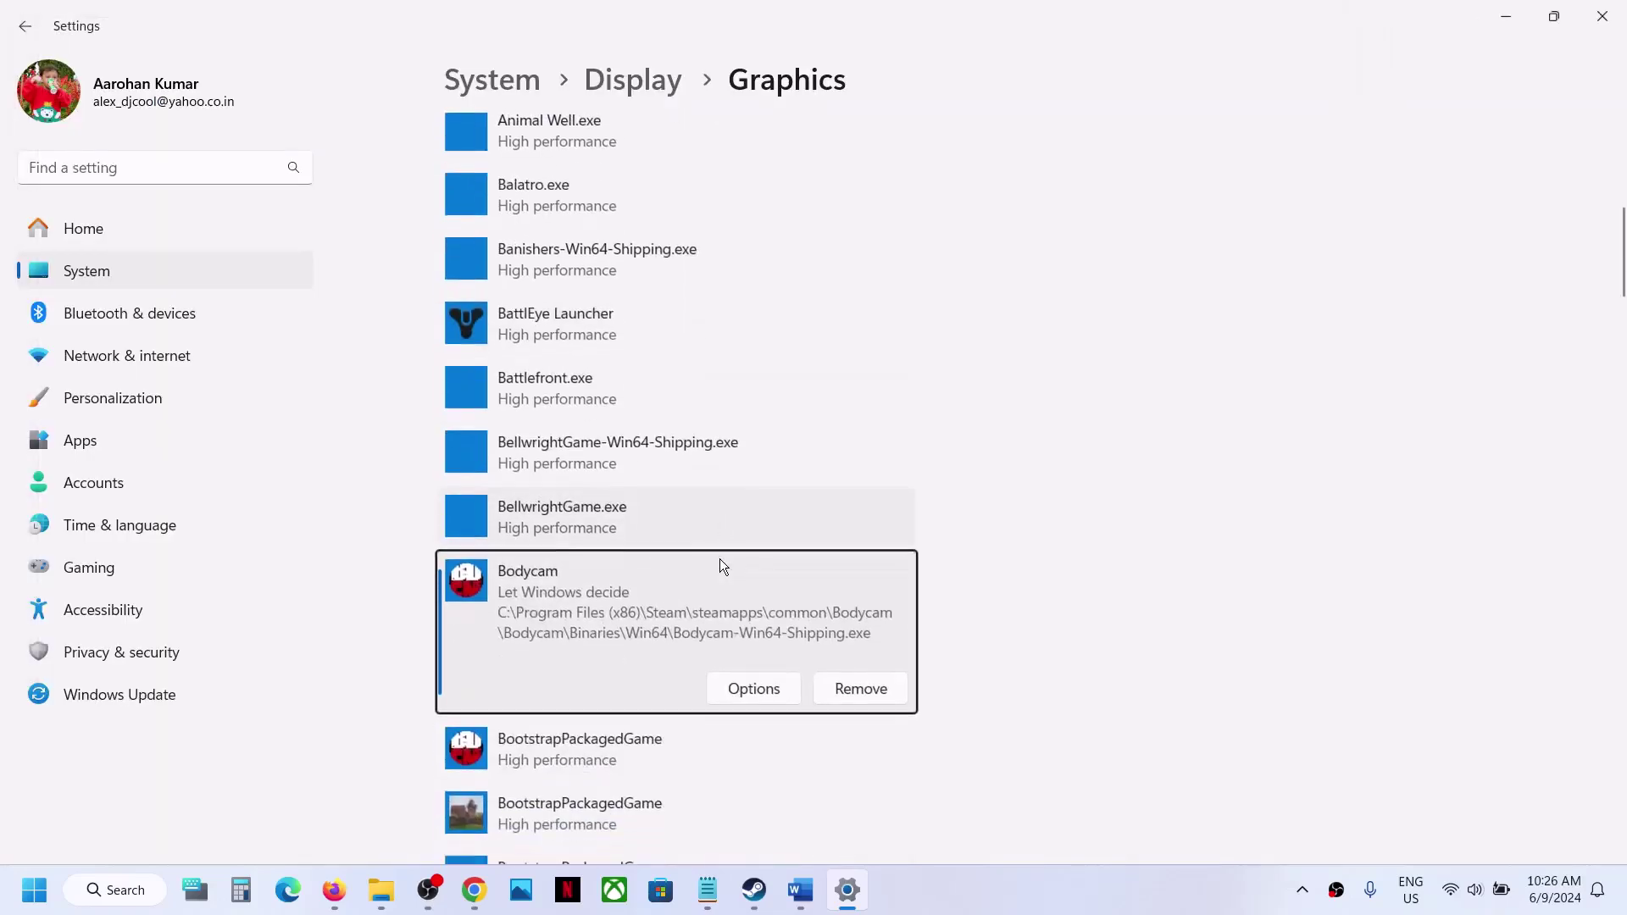
Save High performance as the graphics preference for Bodycam-Win64-Shipping.exe and close Settings
click(755, 689)
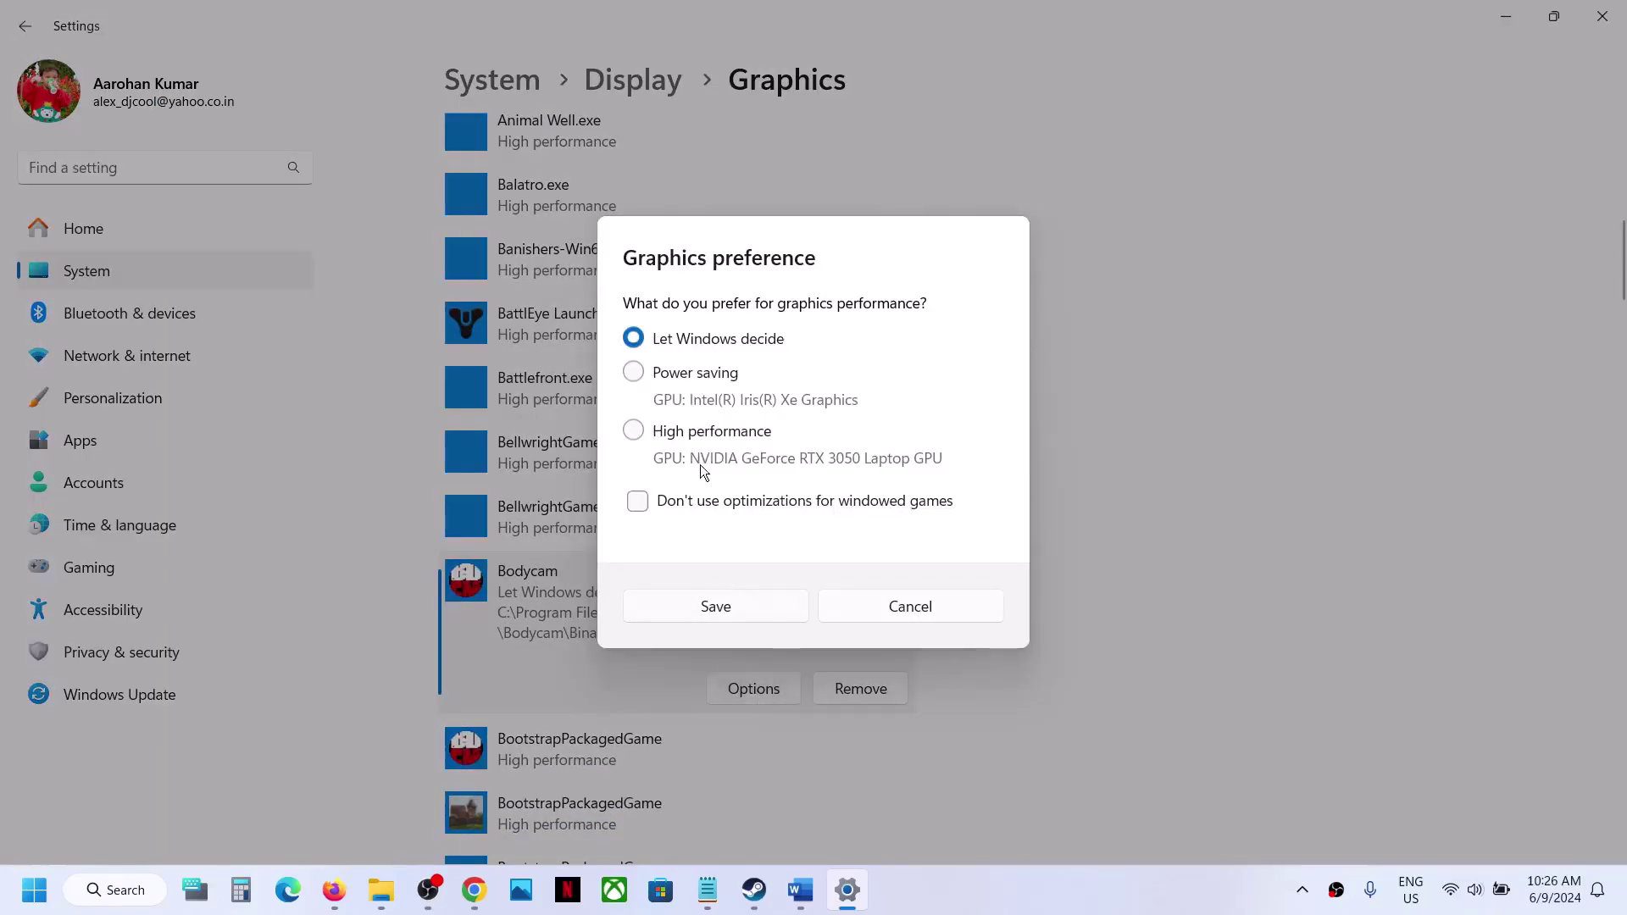
click(693, 429)
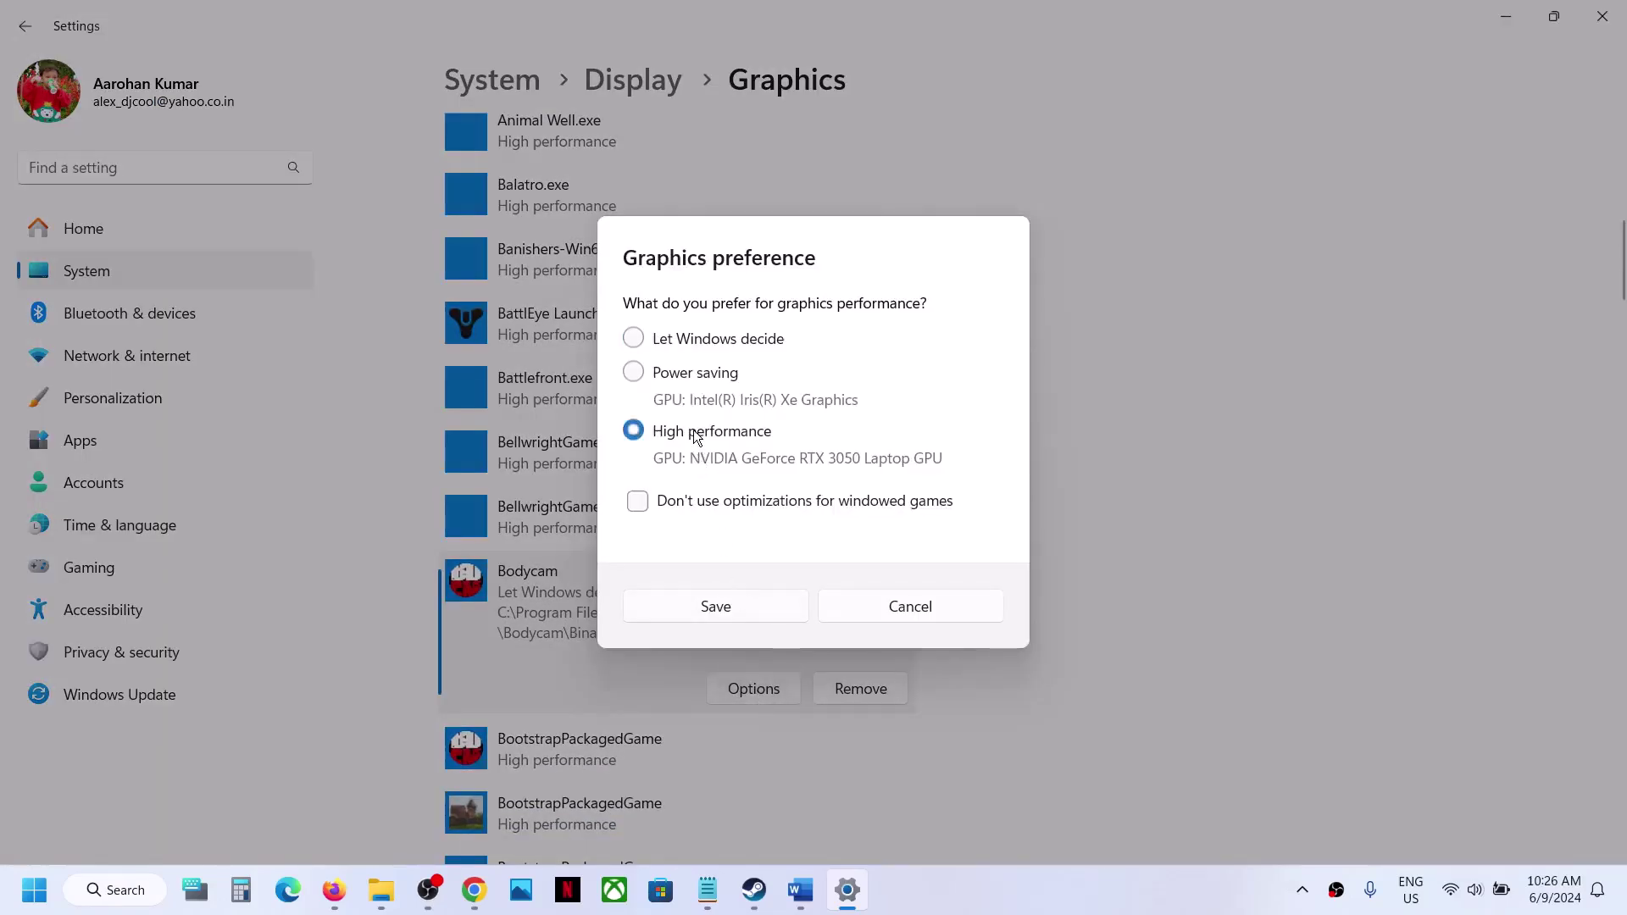
click(717, 607)
click(1602, 16)
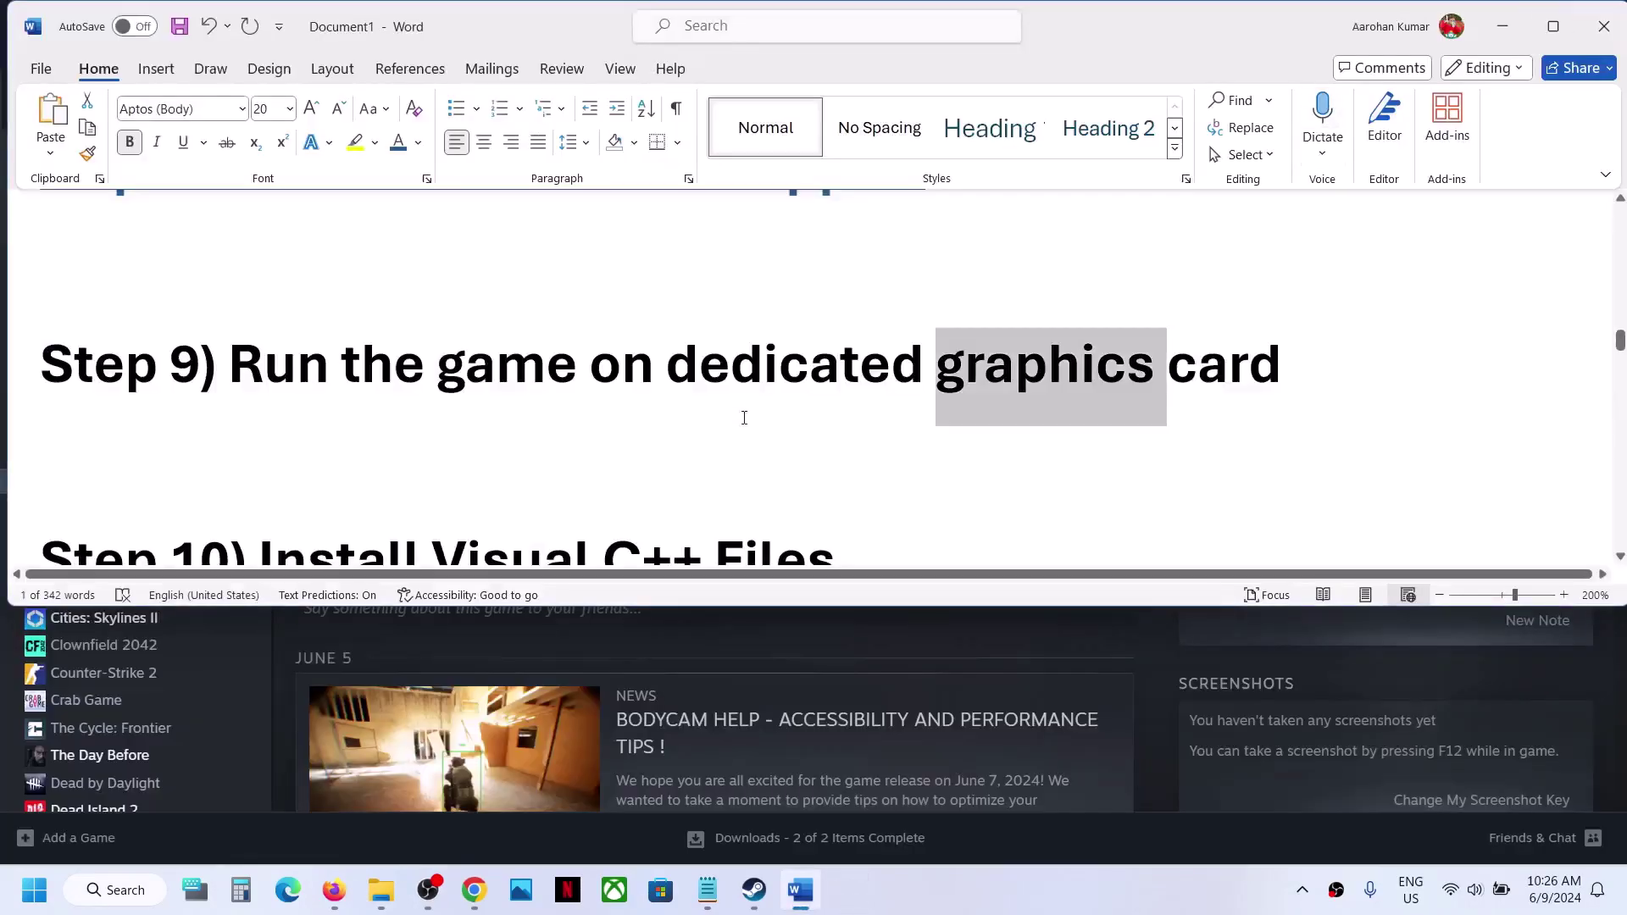
Copy the Step 10 Visual C++ link from the Word notes and open it in a new Chrome tab
scroll(738, 440, down, 3)
scroll(953, 448, down, 3)
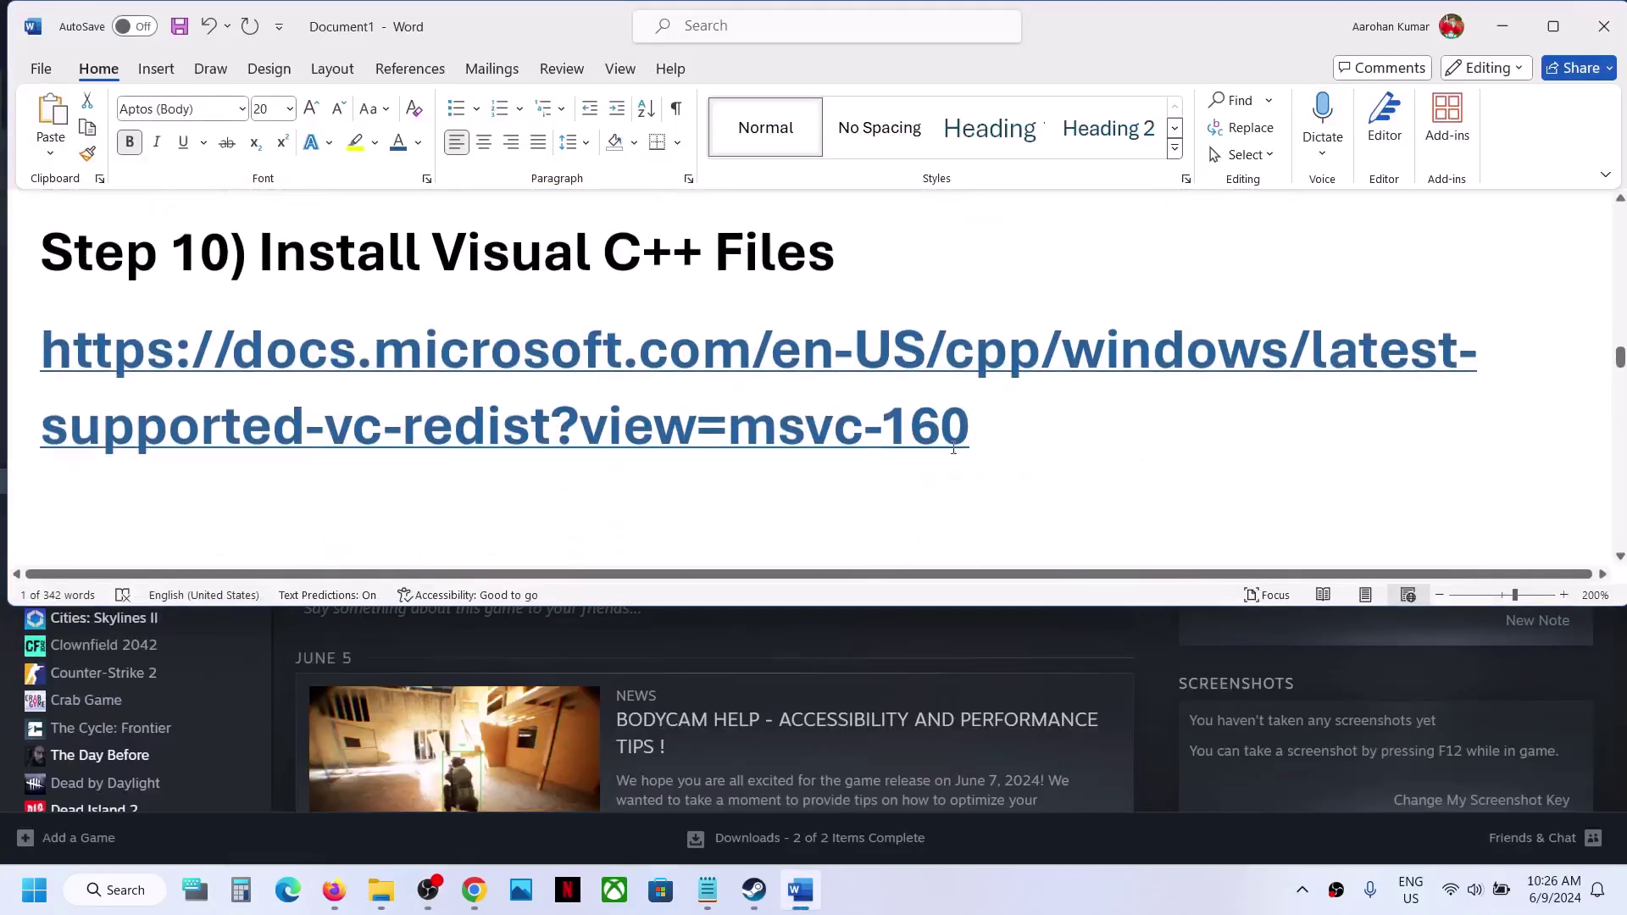
triple_click(1052, 417)
key(ctrl+c)
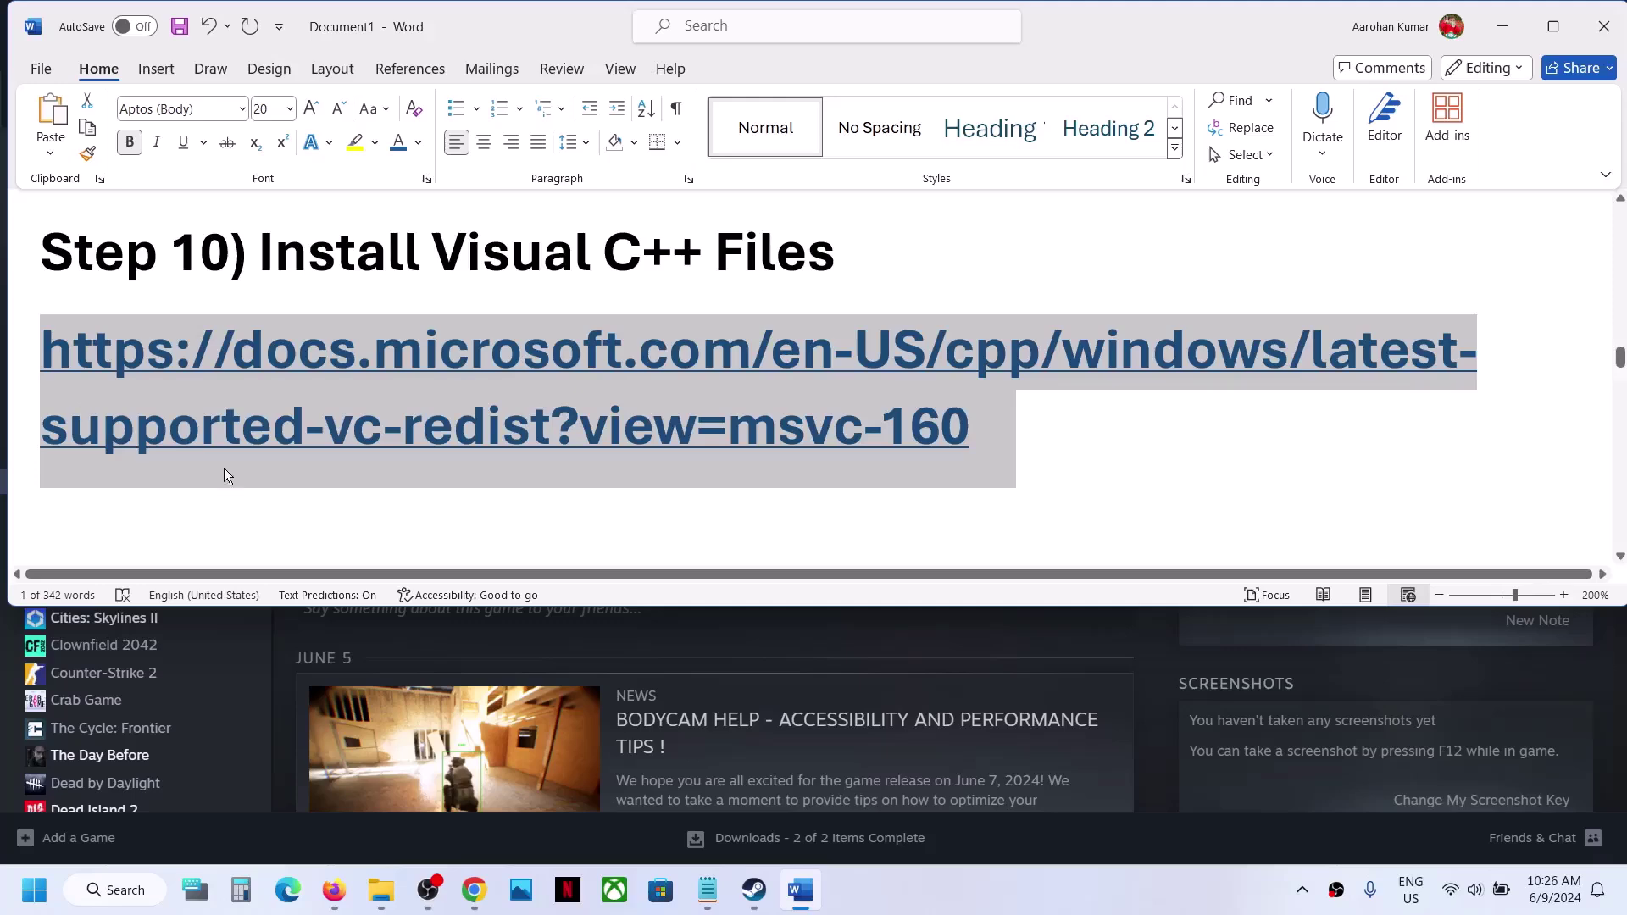
click(474, 890)
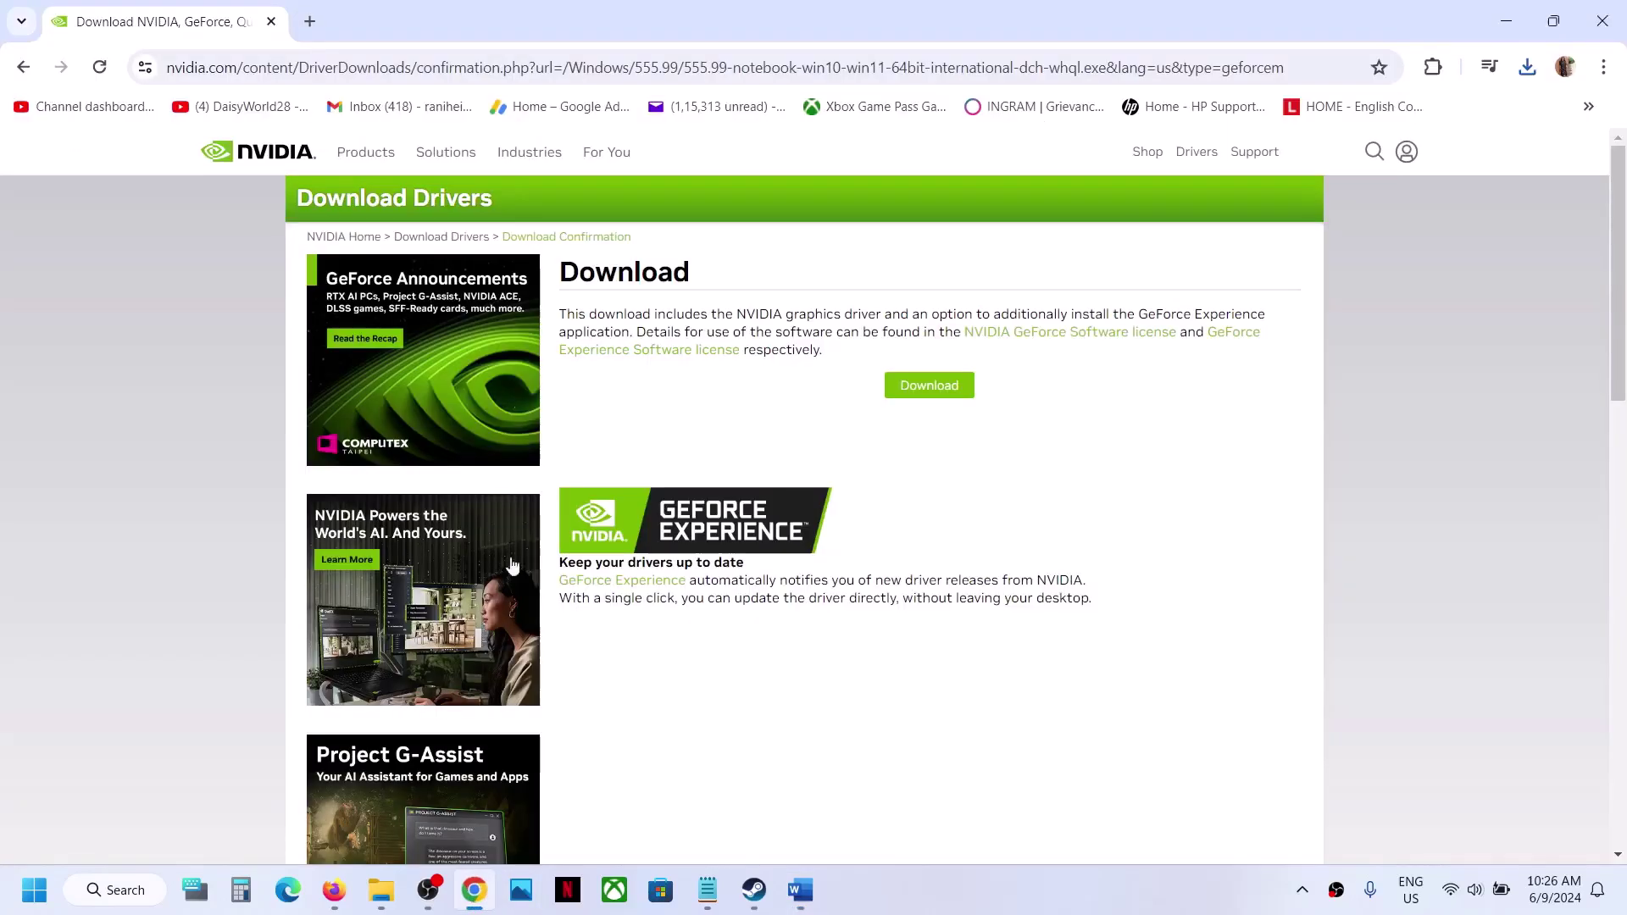
click(311, 21)
key(ctrl+v)
key(Return)
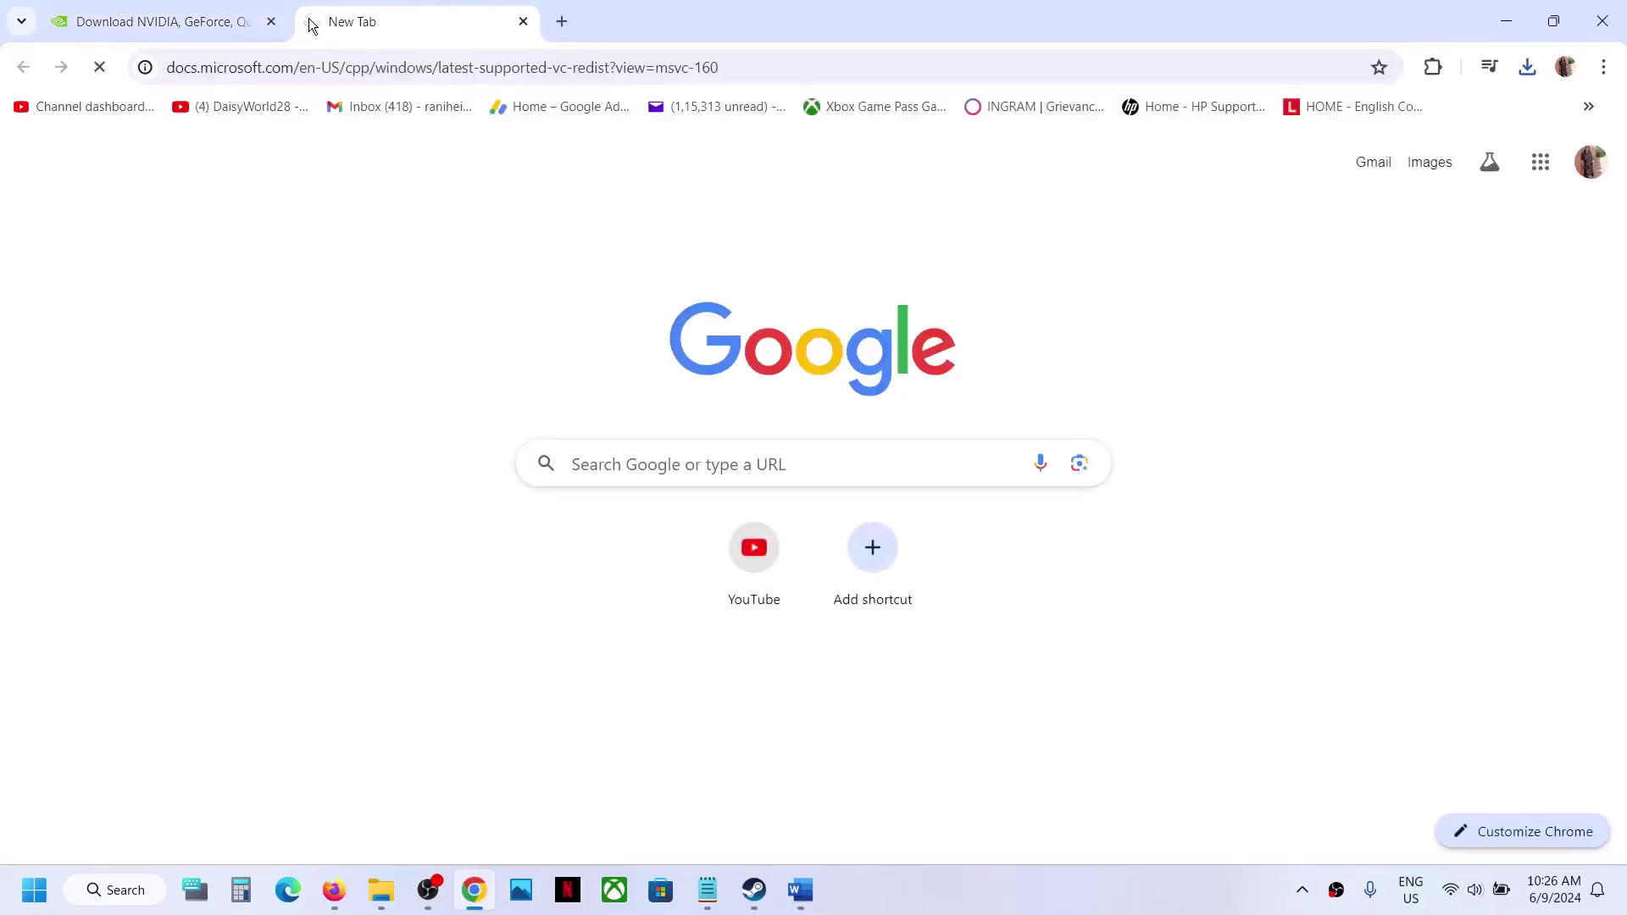
Download the X86 package from the Latest Microsoft Visual C++ Redistributable Version table
scroll(674, 420, down, 8)
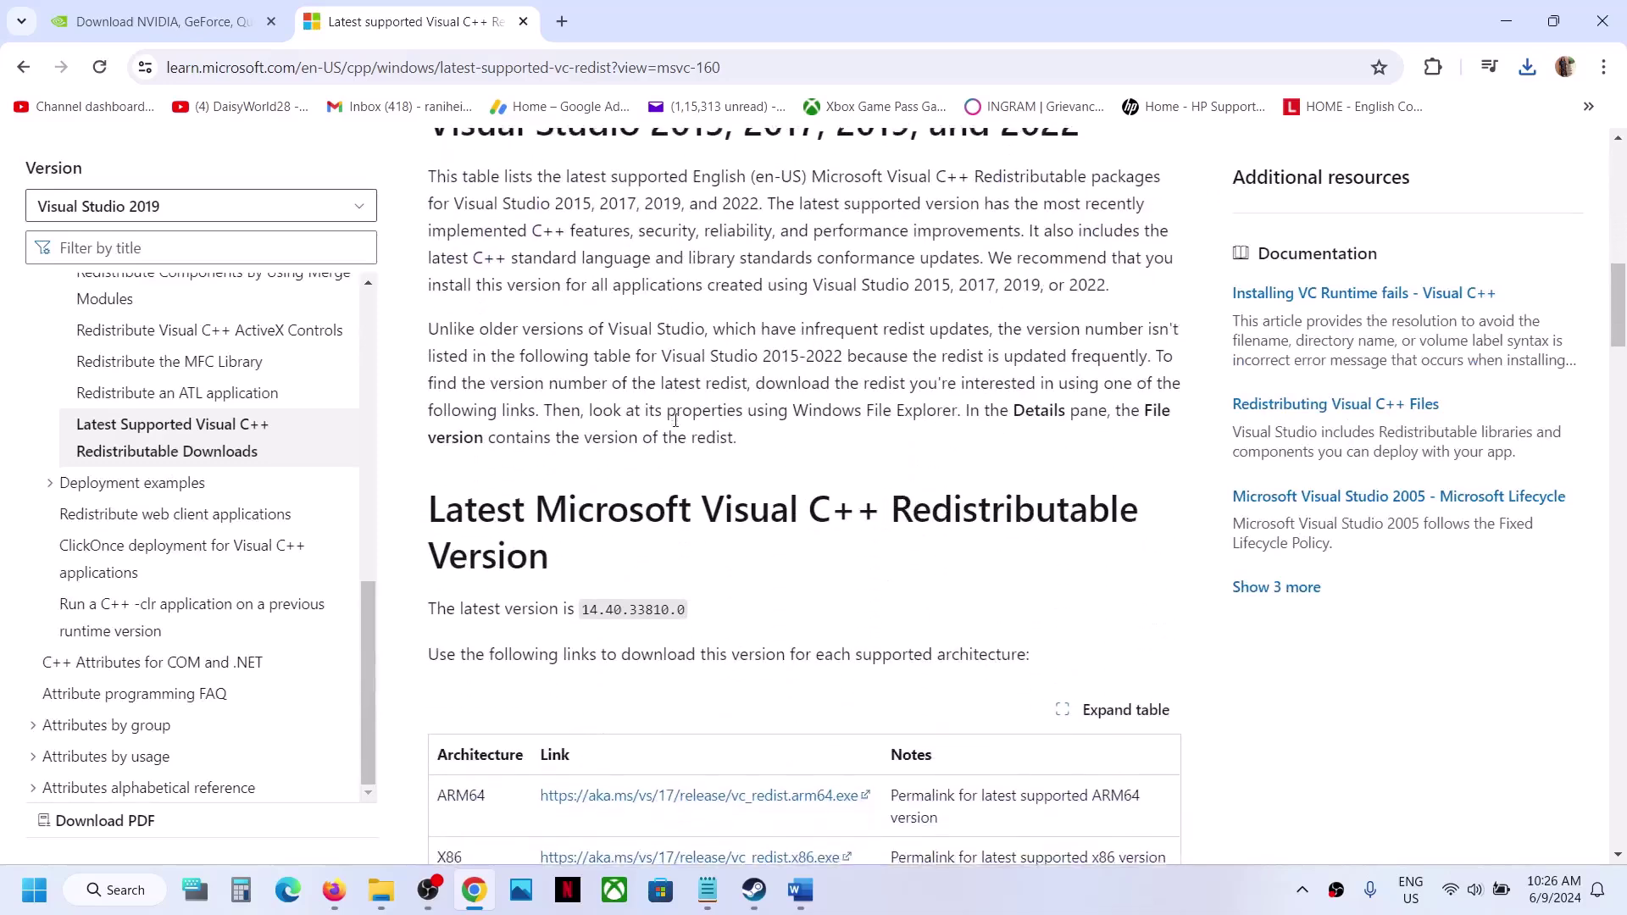
scroll(674, 420, up, 1)
drag(555, 195, 930, 195)
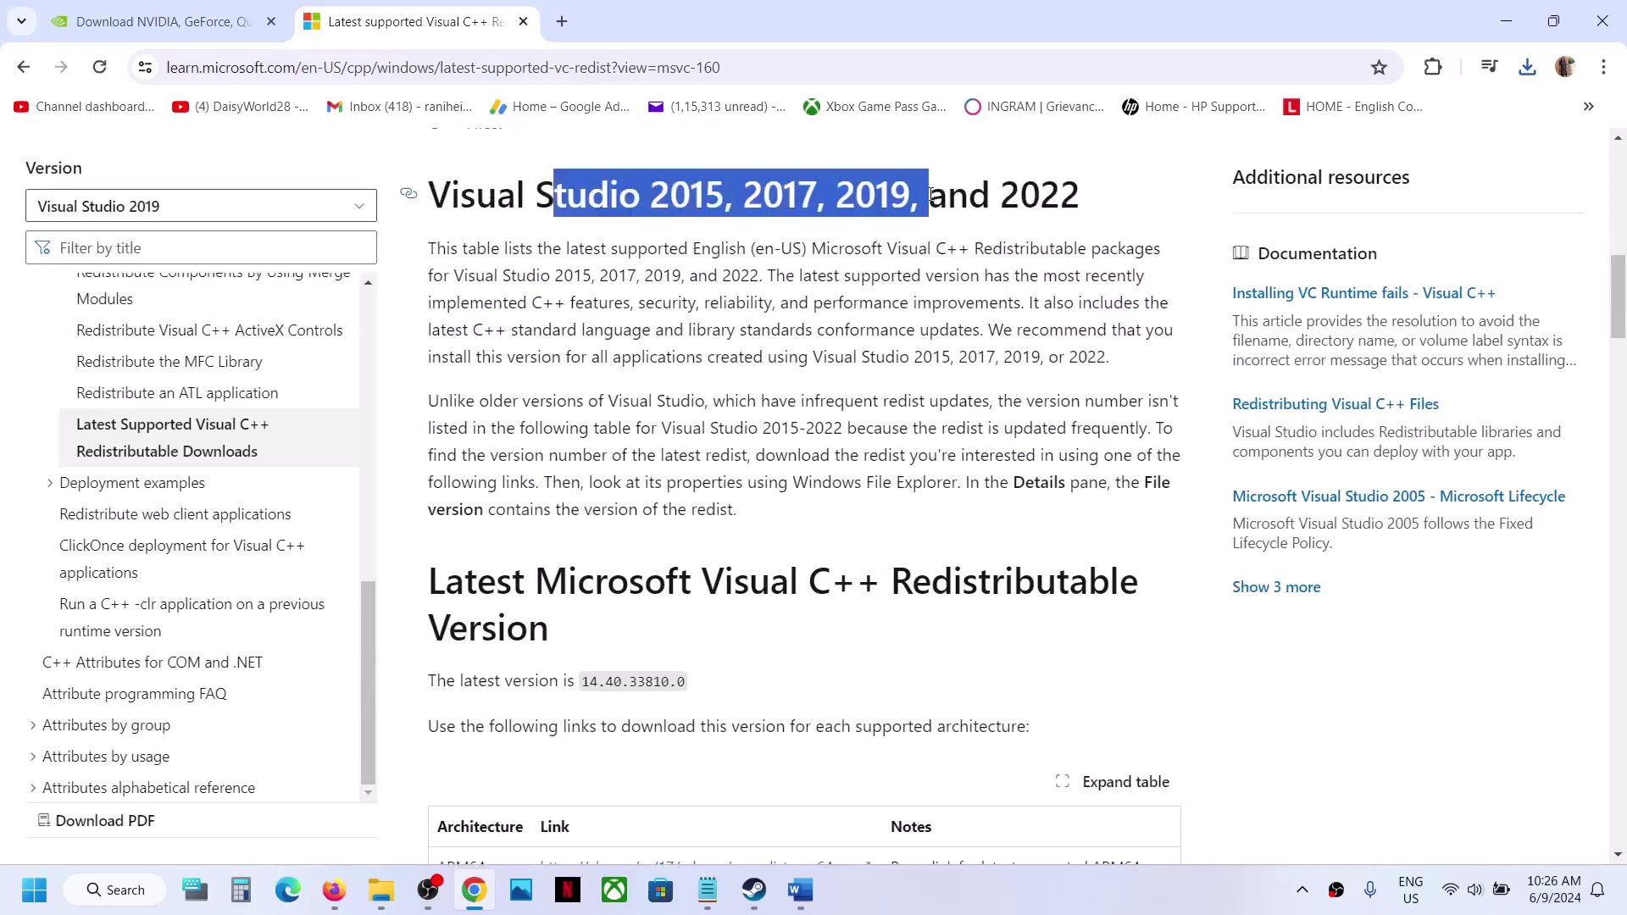
scroll(600, 429, down, 5)
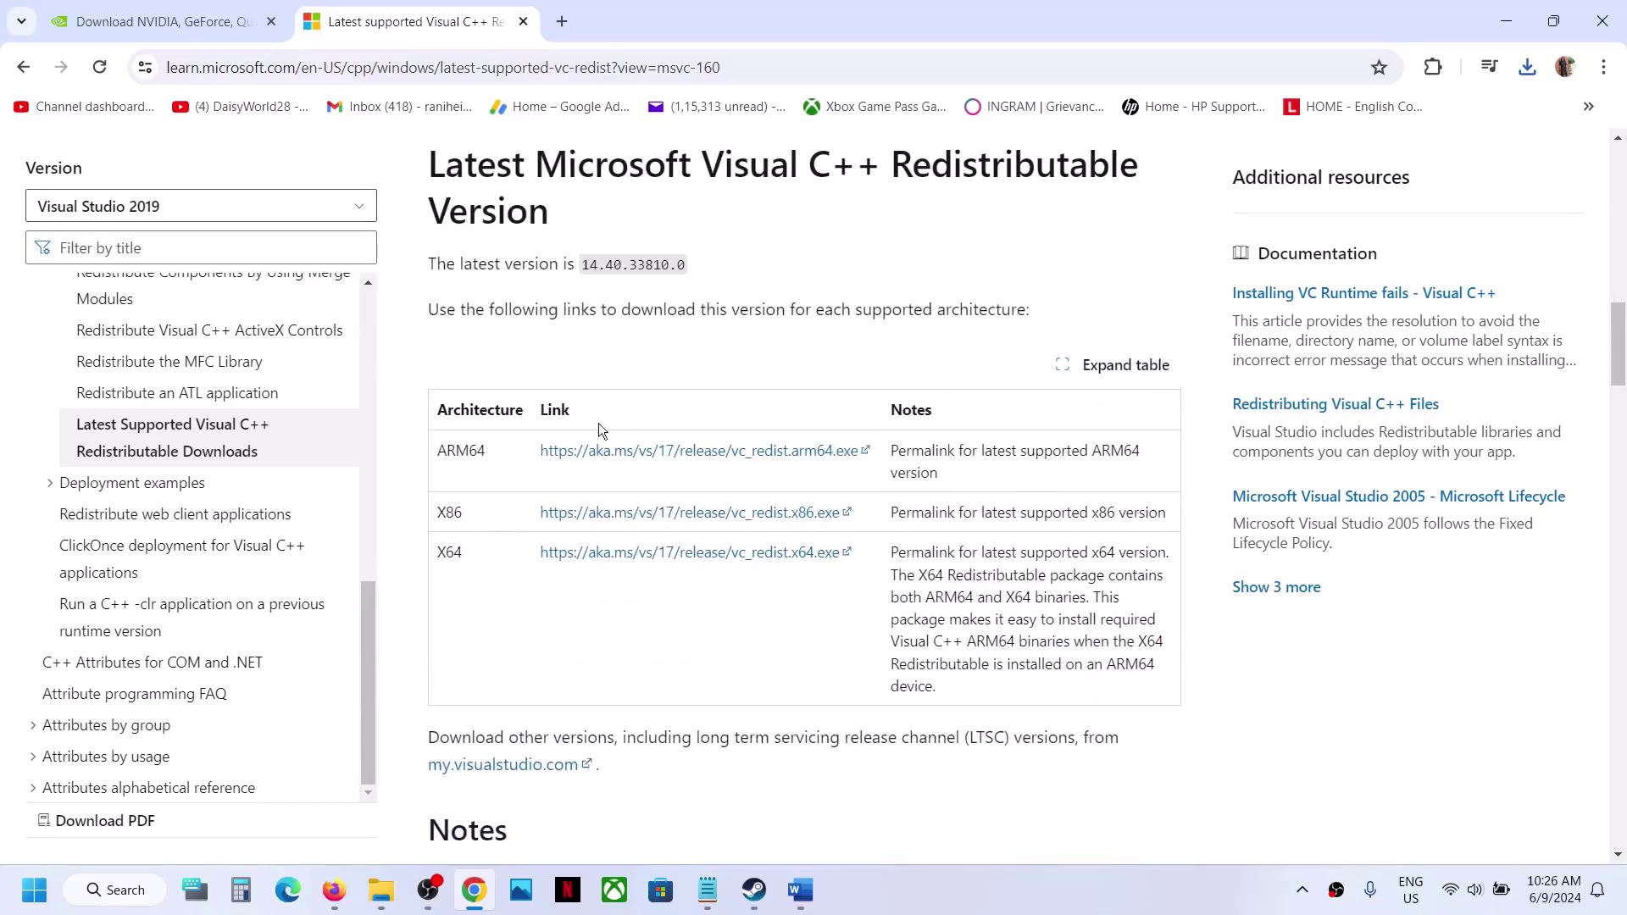
double_click(450, 514)
double_click(458, 554)
double_click(451, 512)
click(704, 512)
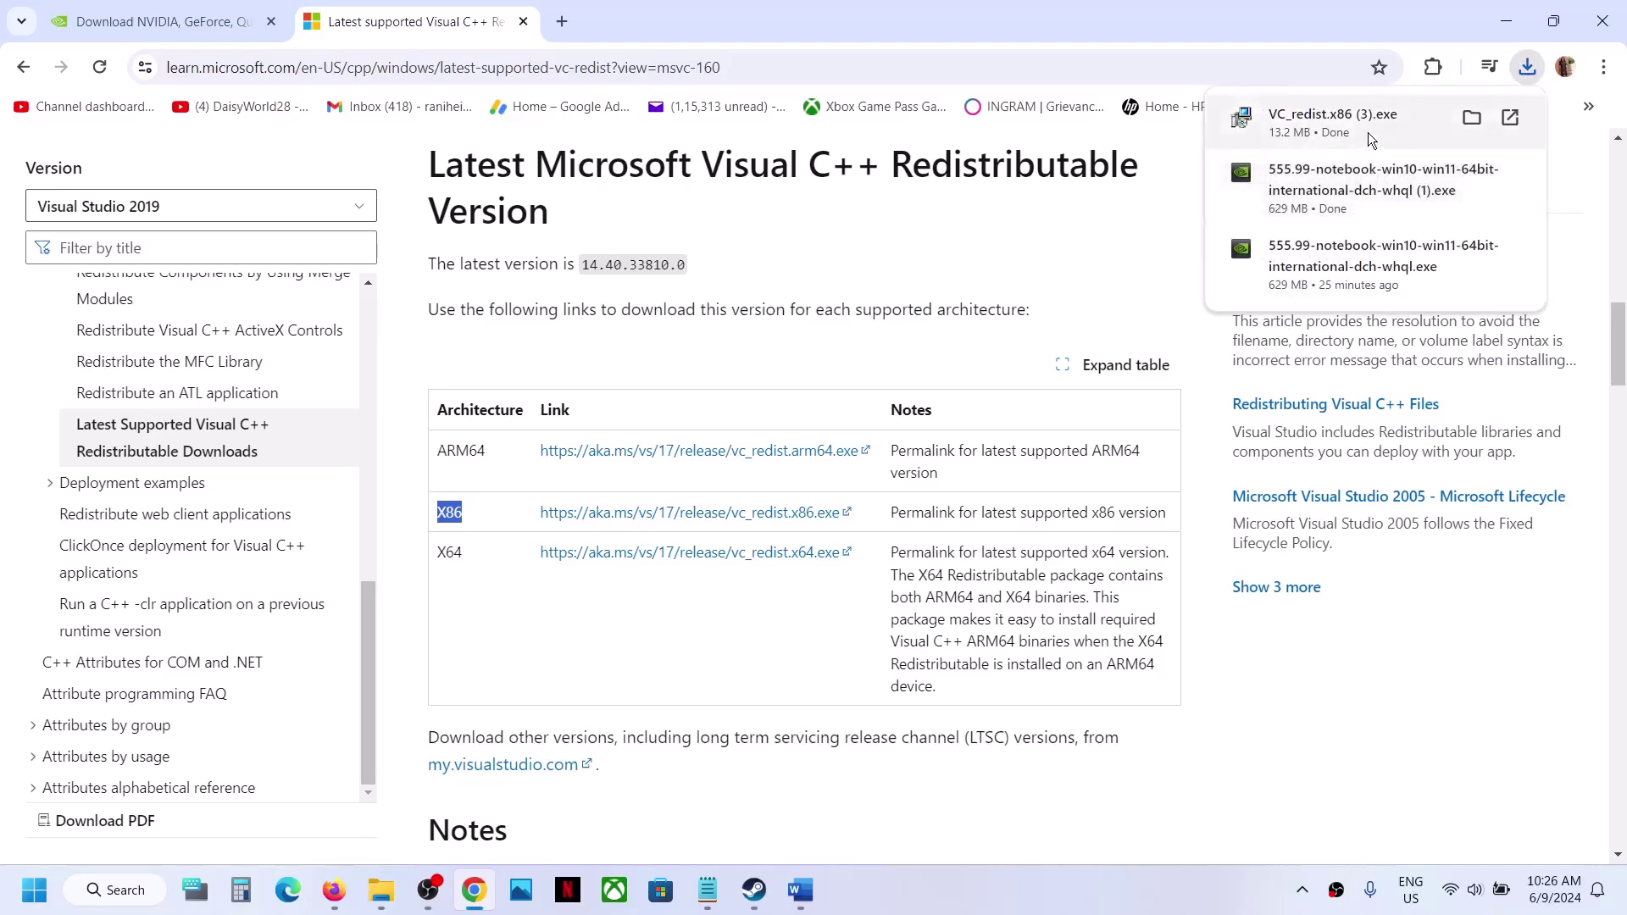
Run the downloaded VC_redist.x86 installer and try to repair the Visual C++ 2015-2022 Redistributable (x86)
click(1360, 134)
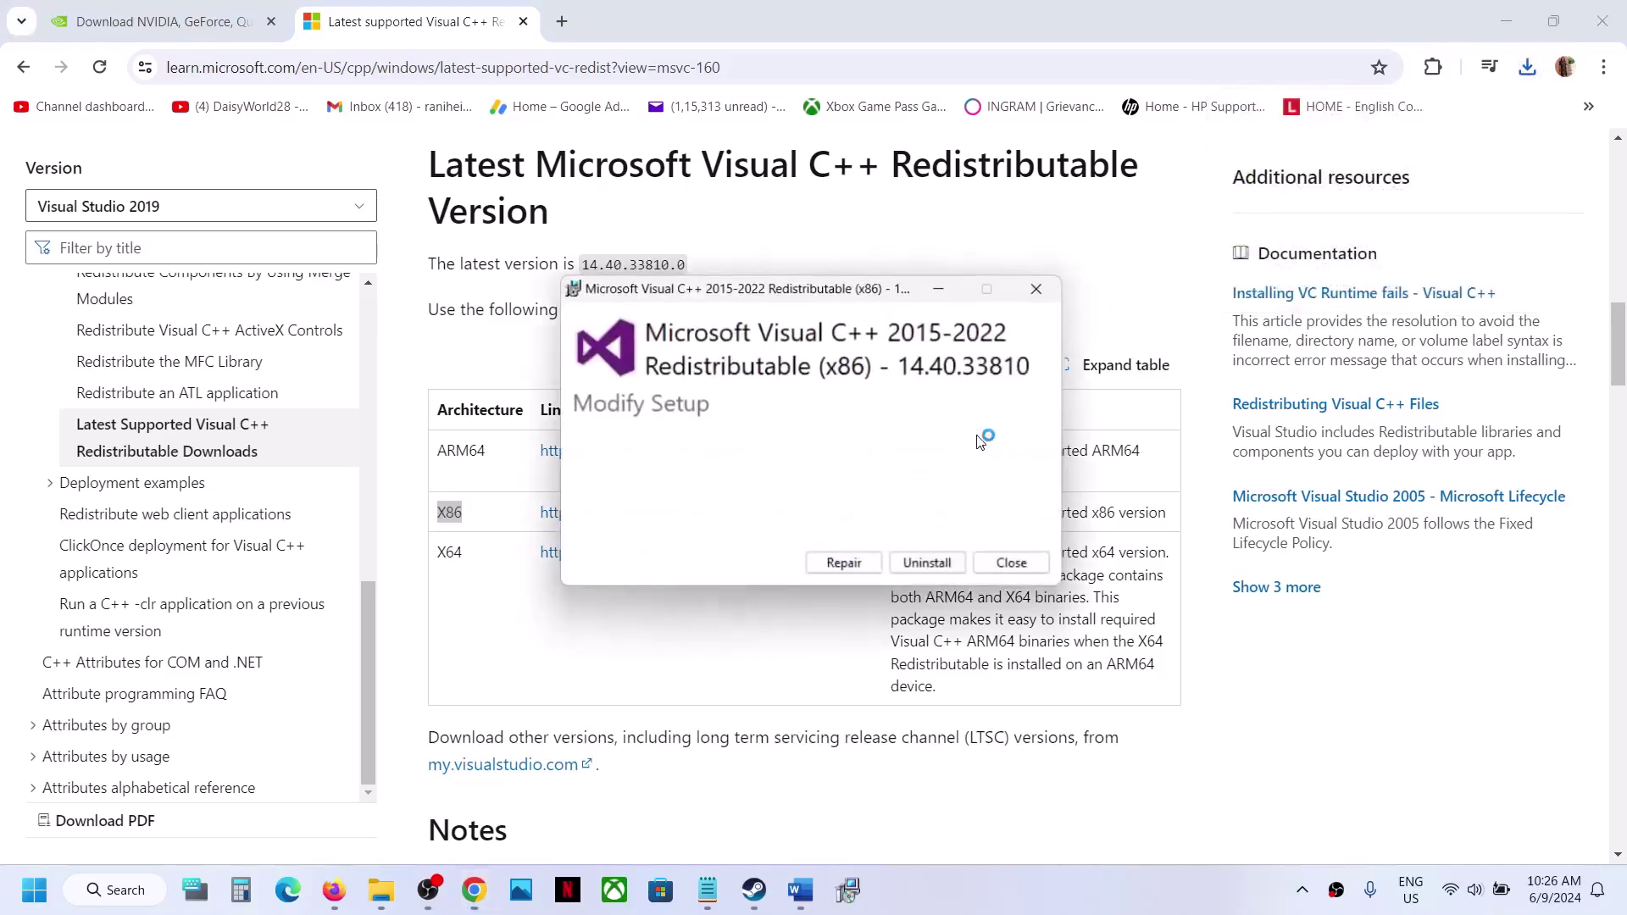
click(846, 566)
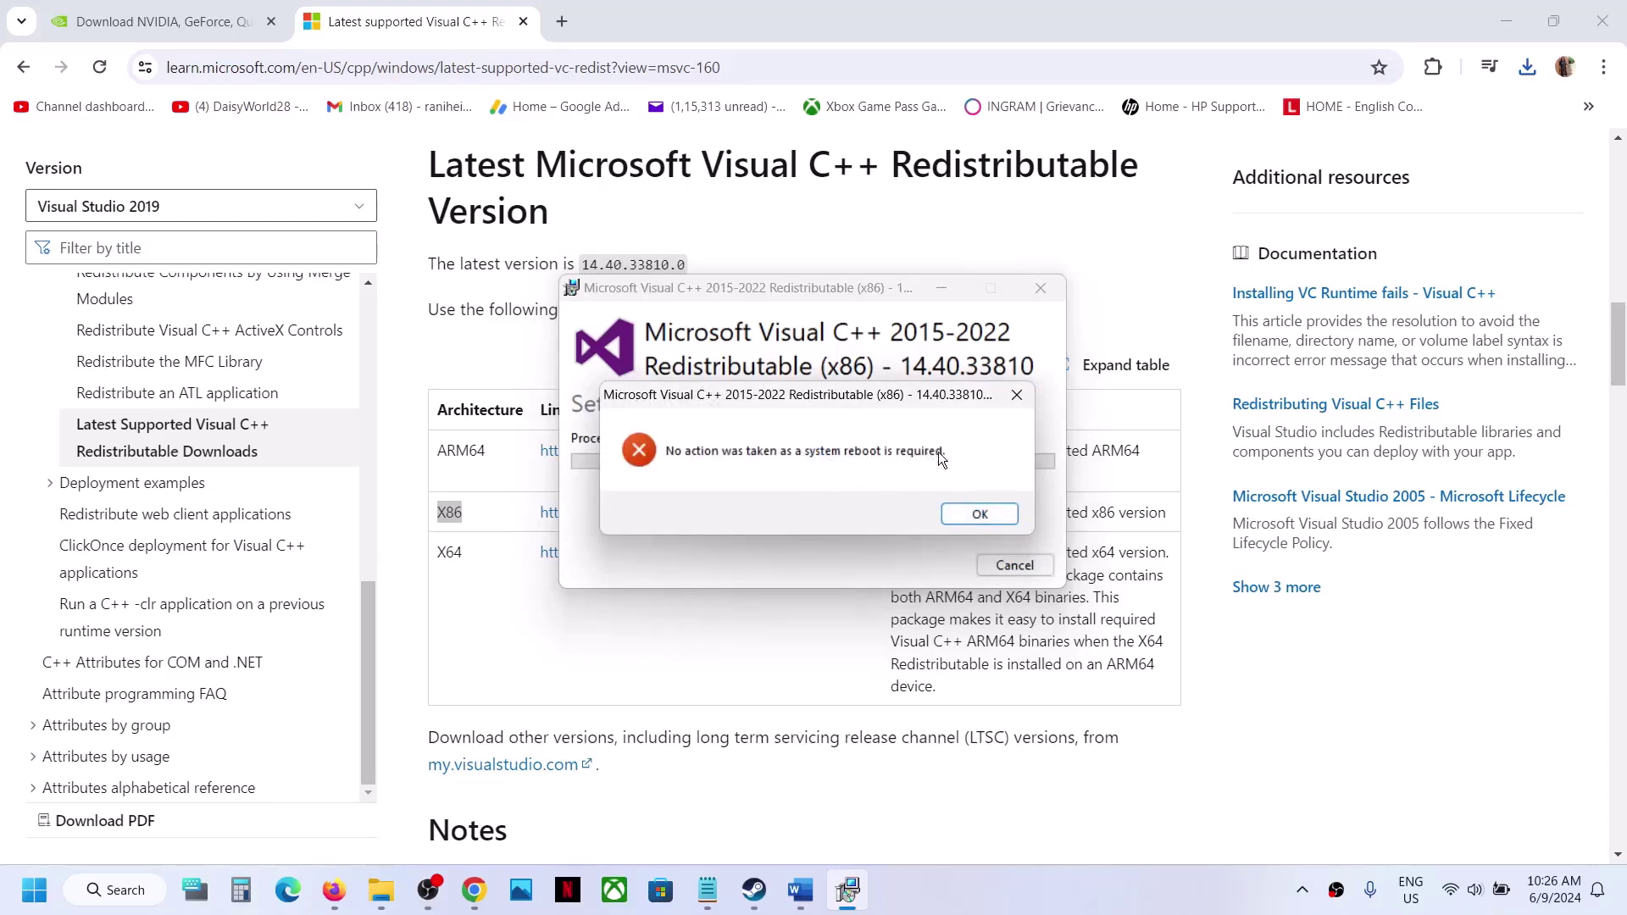
click(979, 513)
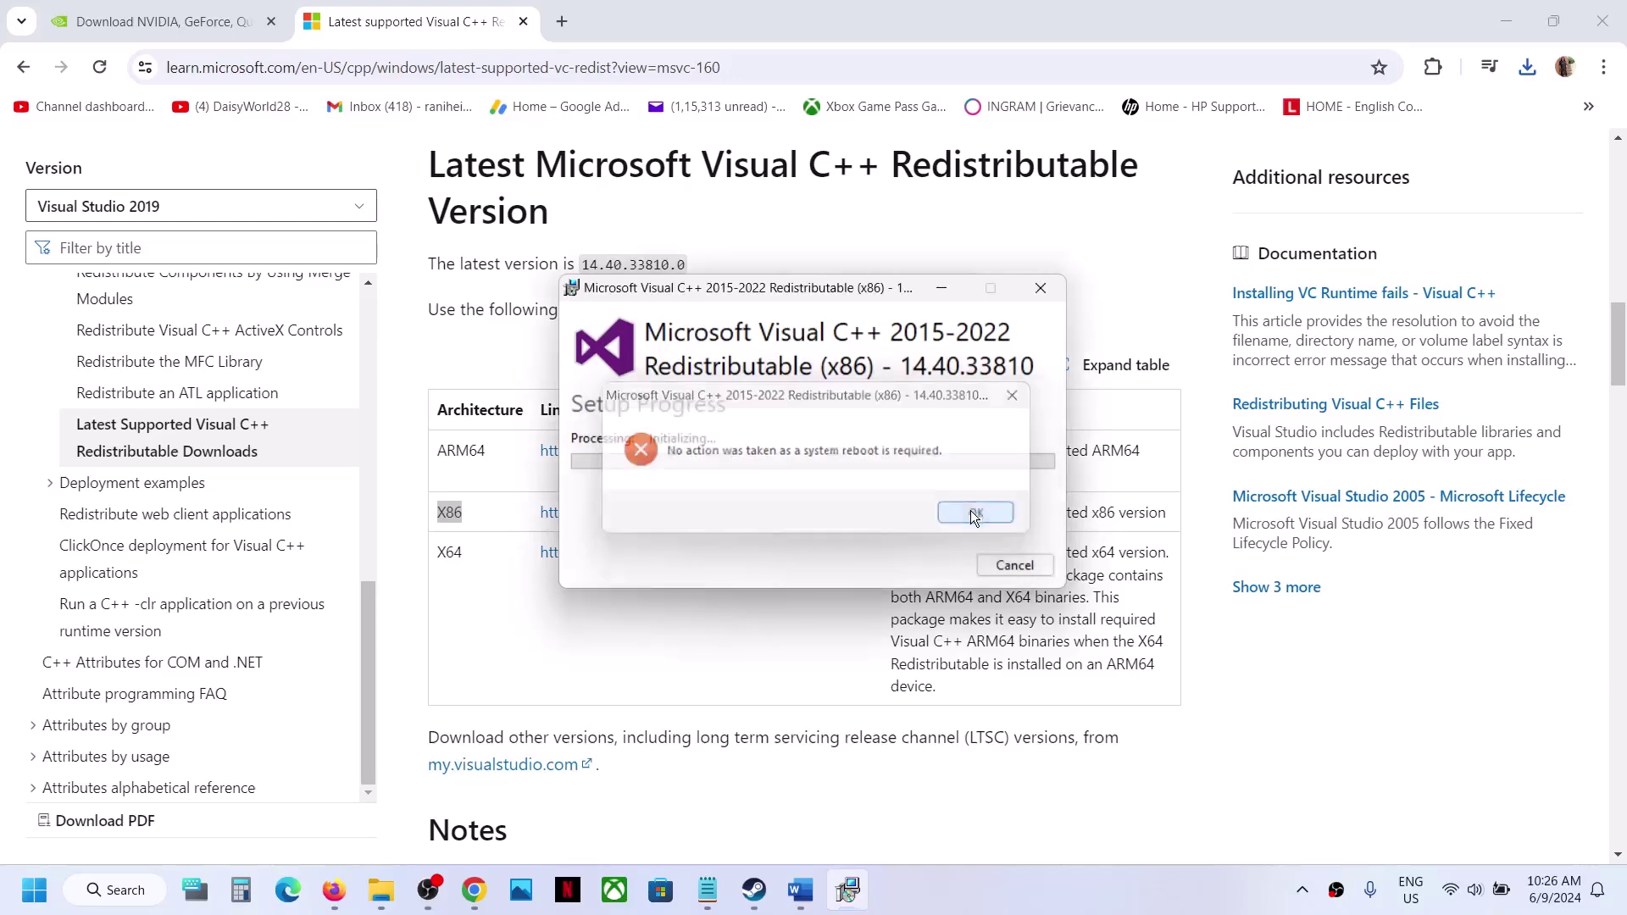
Download the X64 Visual C++ Redistributable, try to repair it with its installer, and return to the x86 setup window
click(709, 638)
click(581, 562)
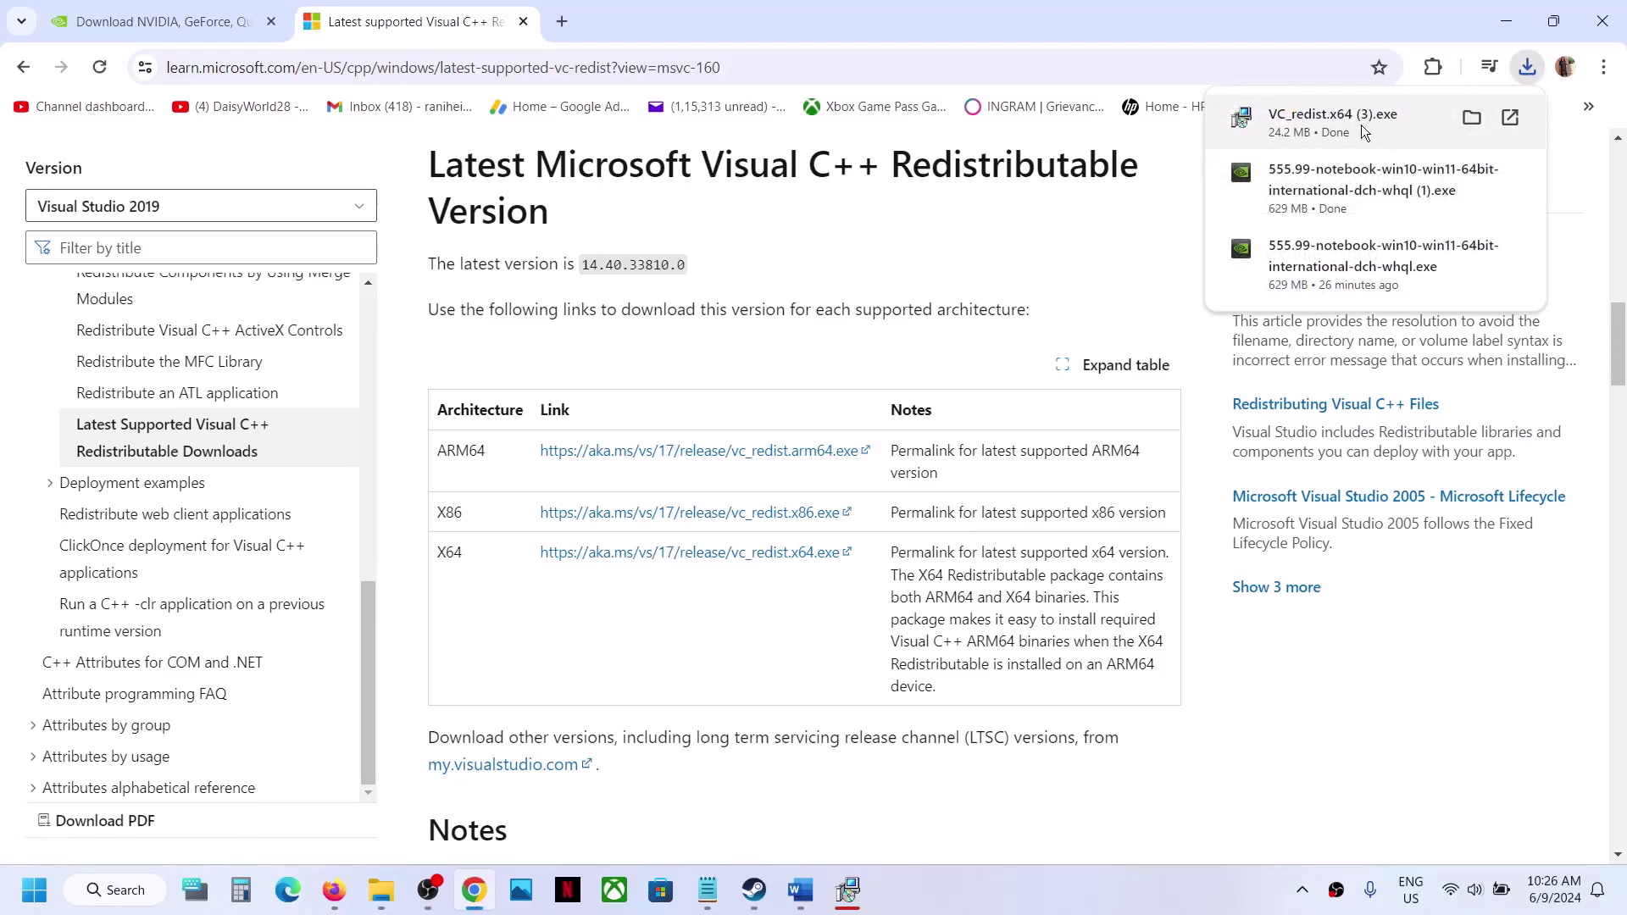
click(1362, 125)
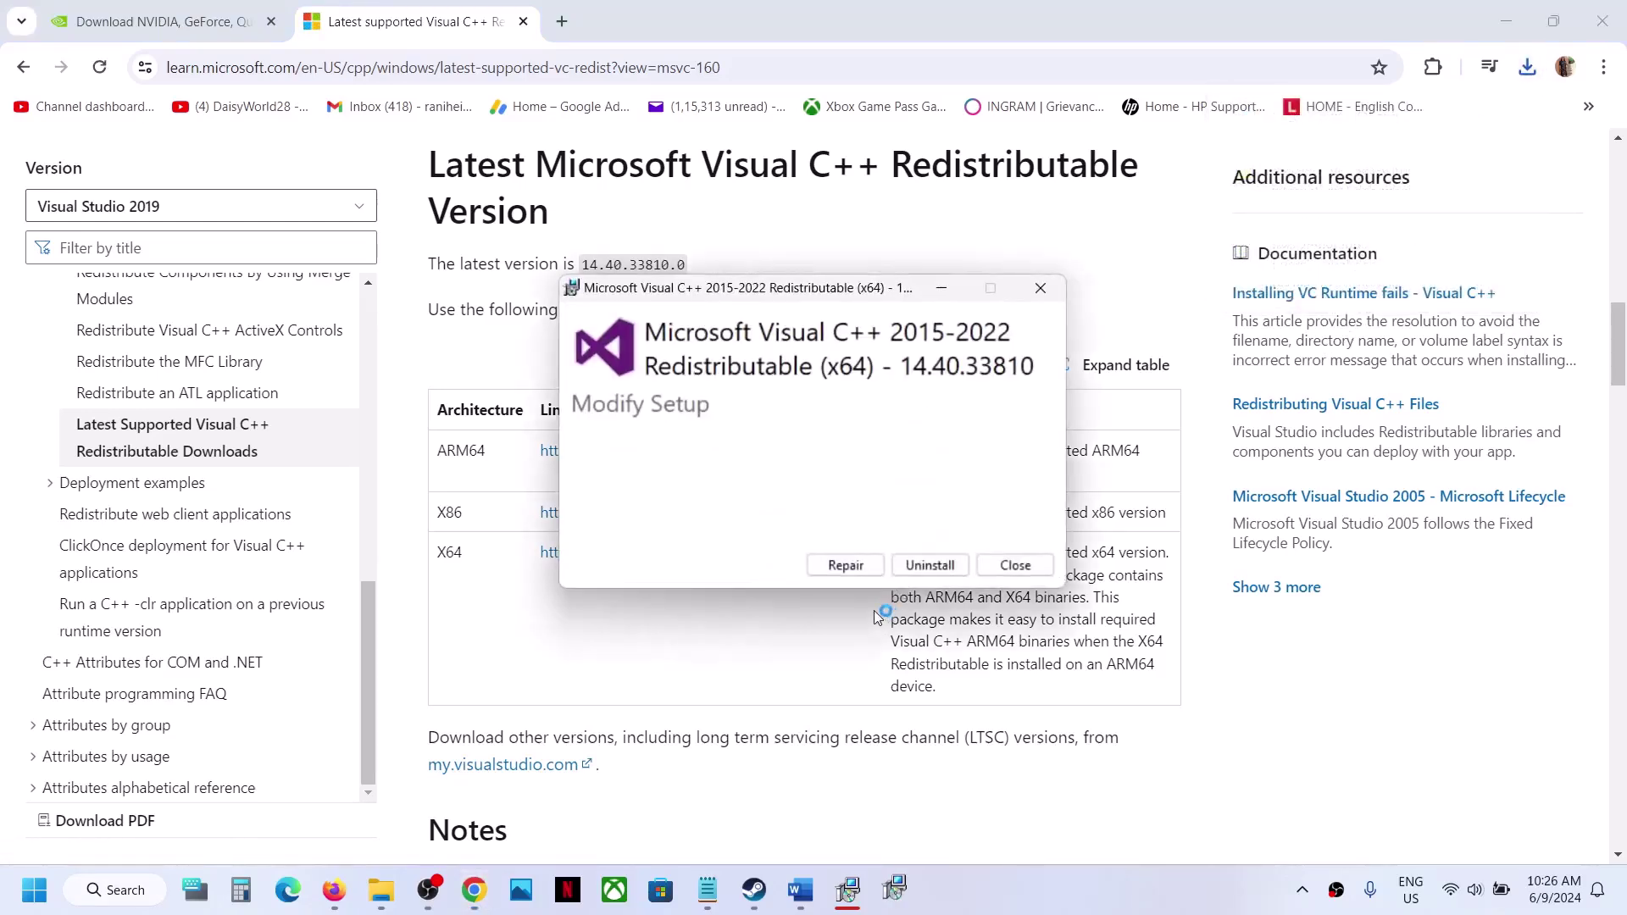
click(846, 565)
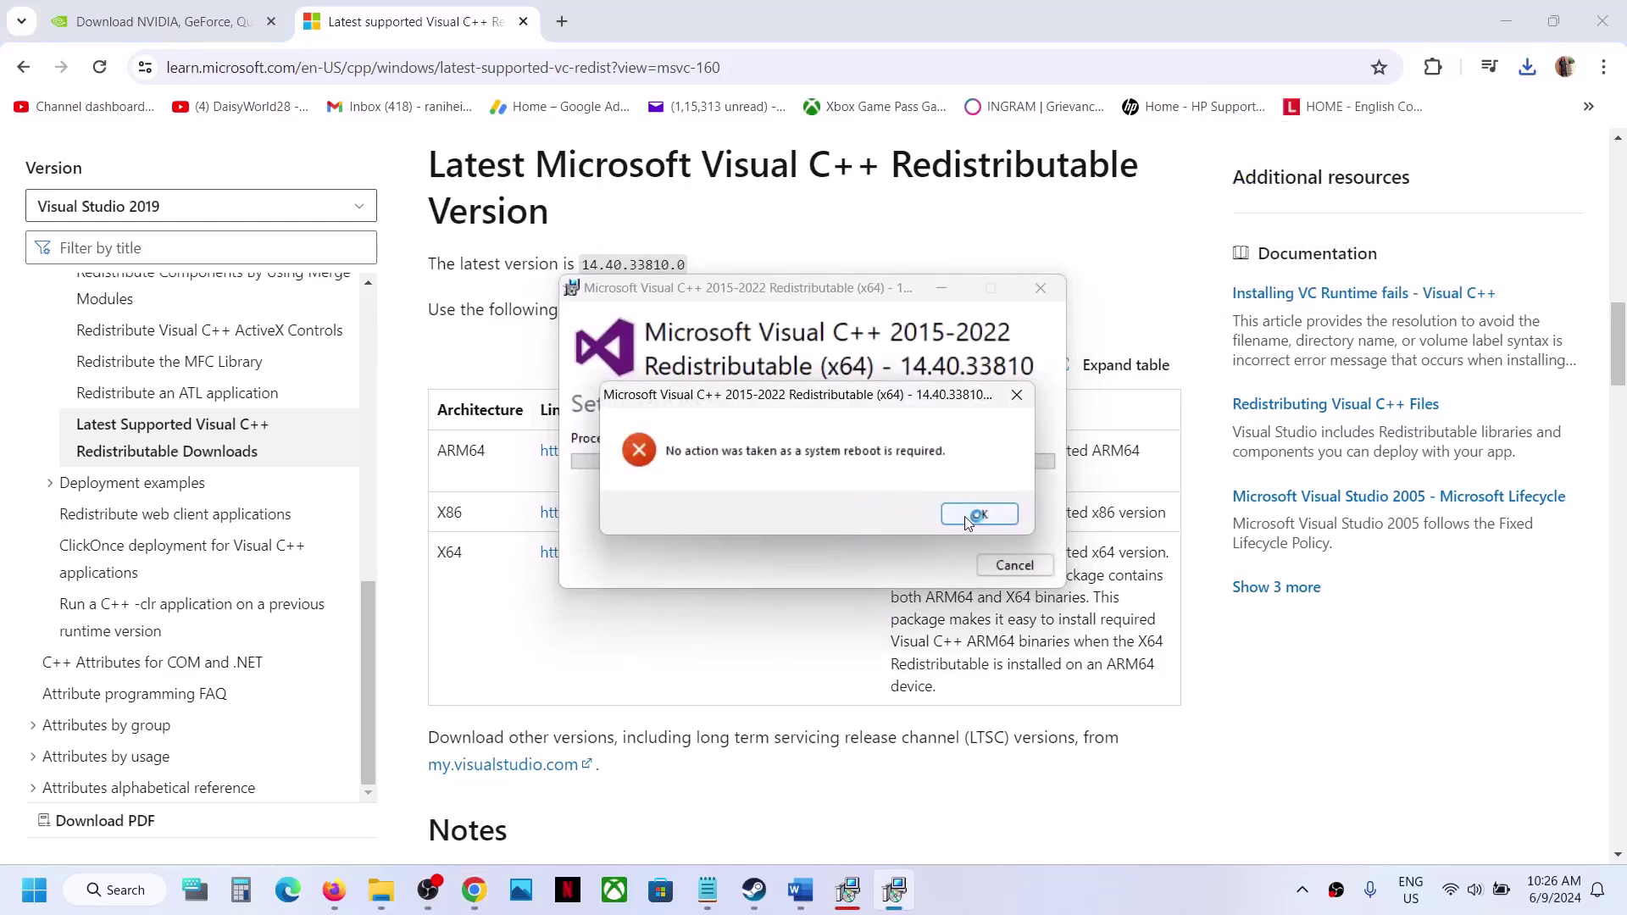
click(968, 517)
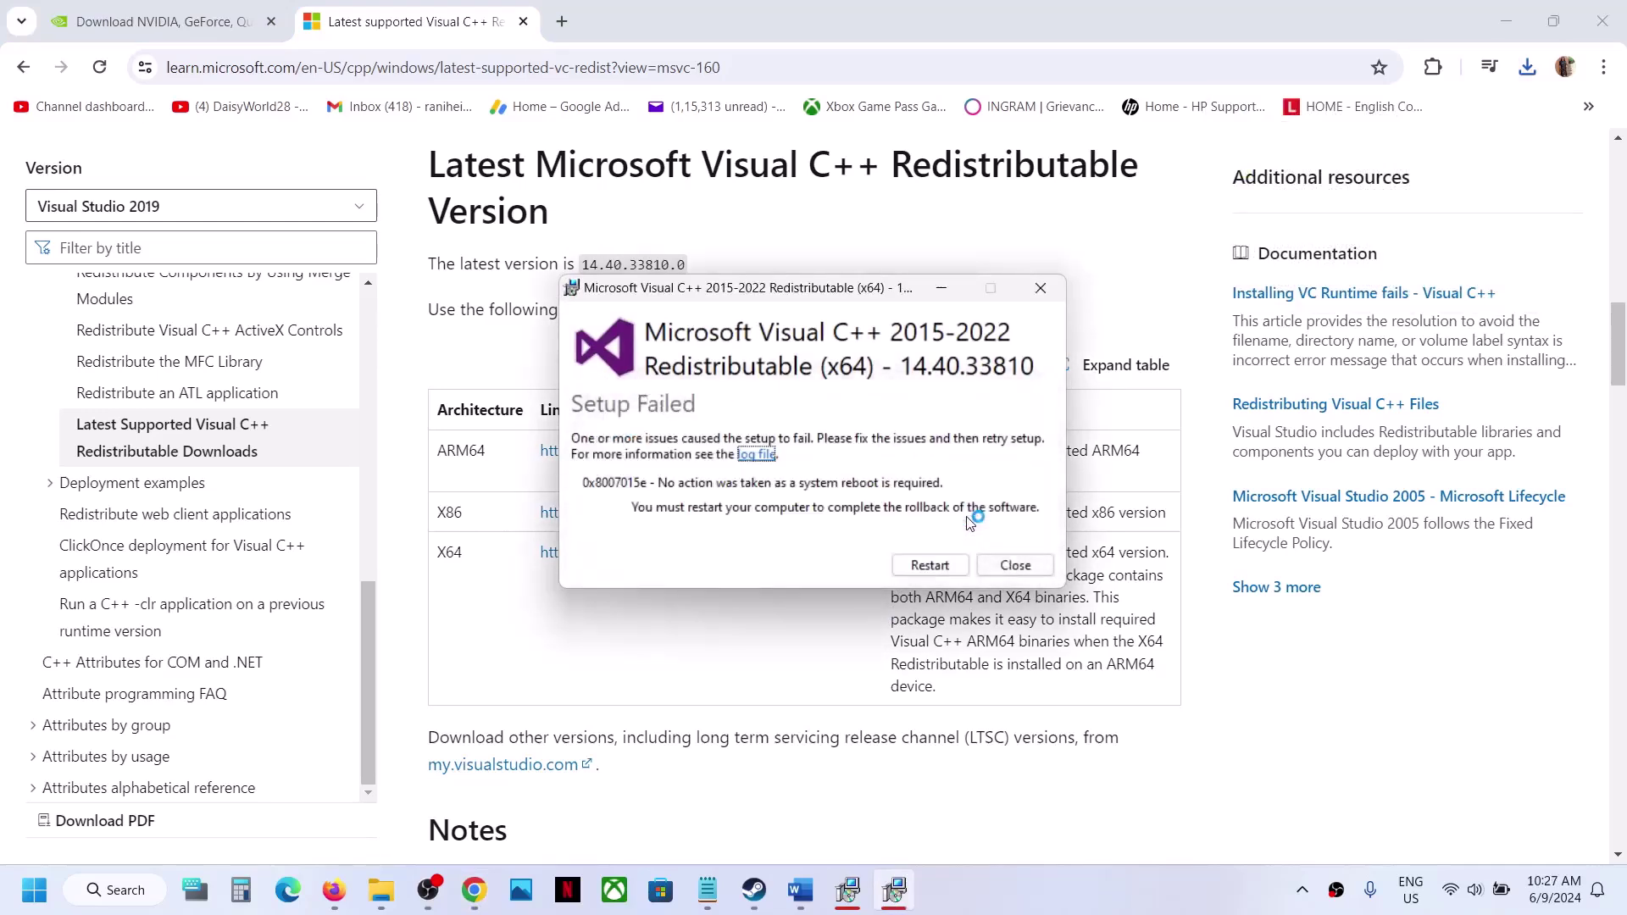
click(841, 906)
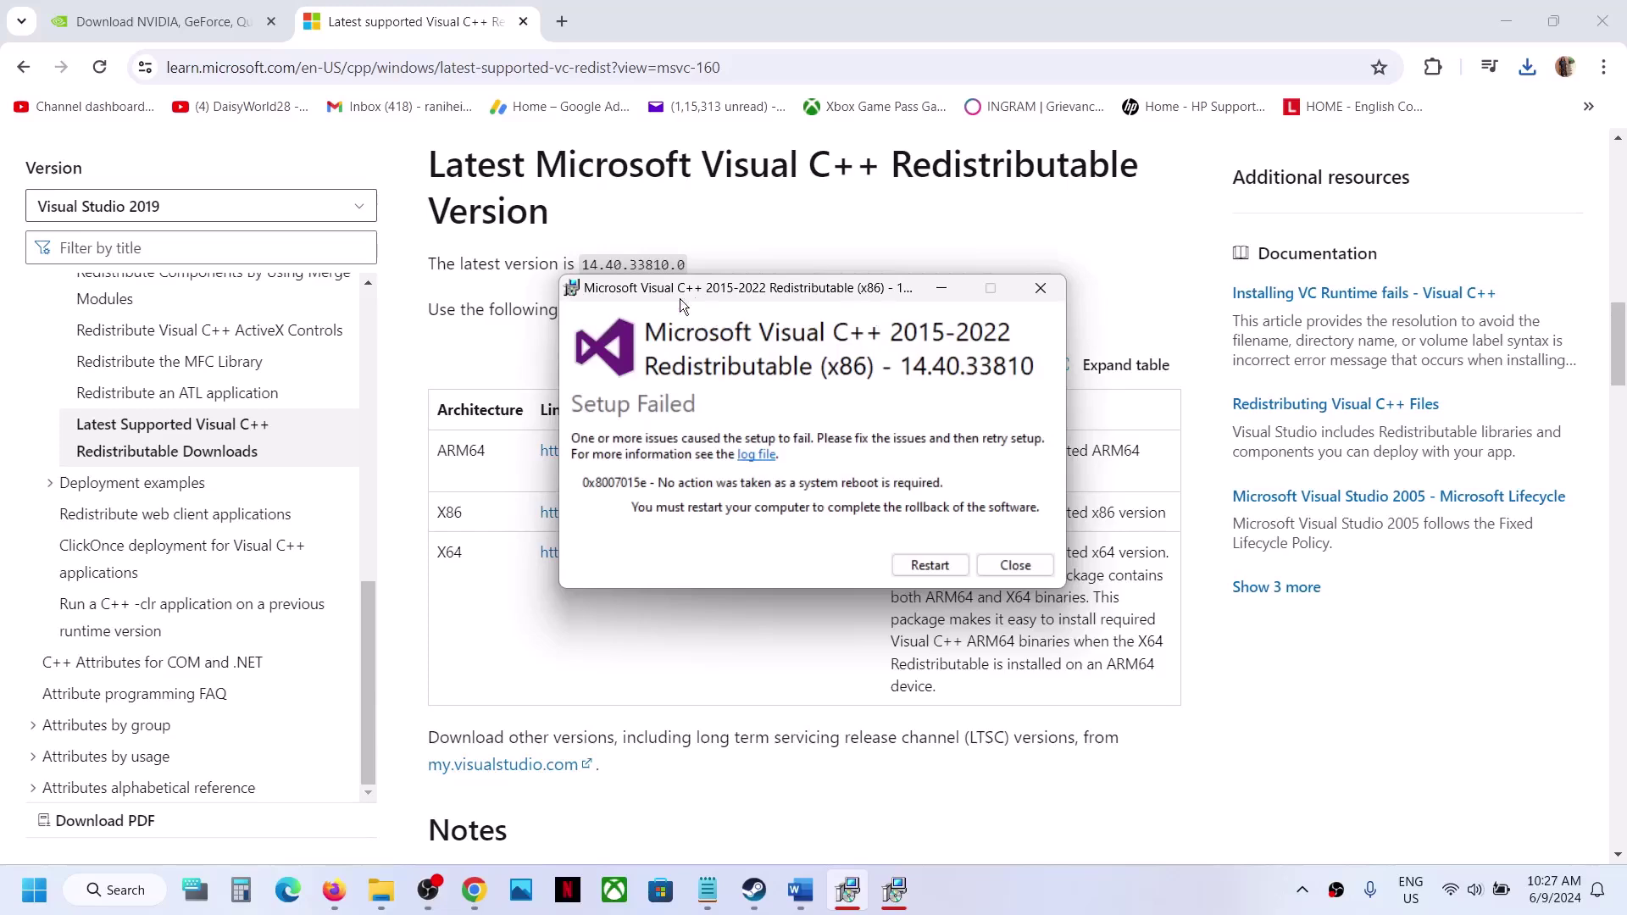
Move the x86 and x64 Visual C++ setup windows apart to view both side by side, and return to the Chrome page
drag(749, 296, 363, 321)
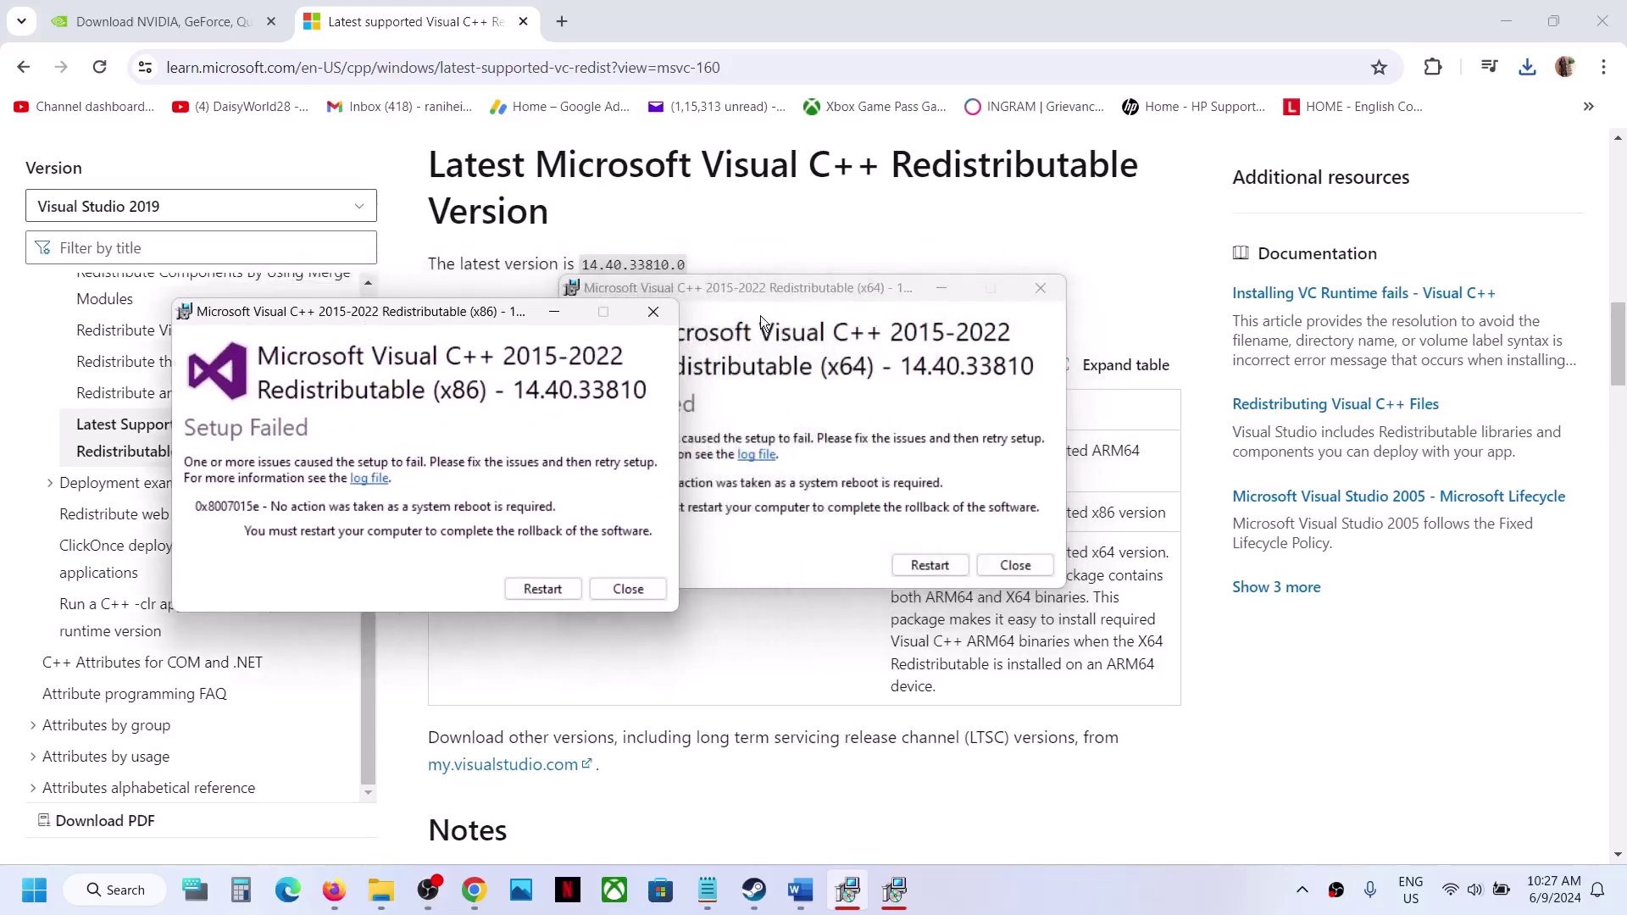
drag(750, 289, 988, 336)
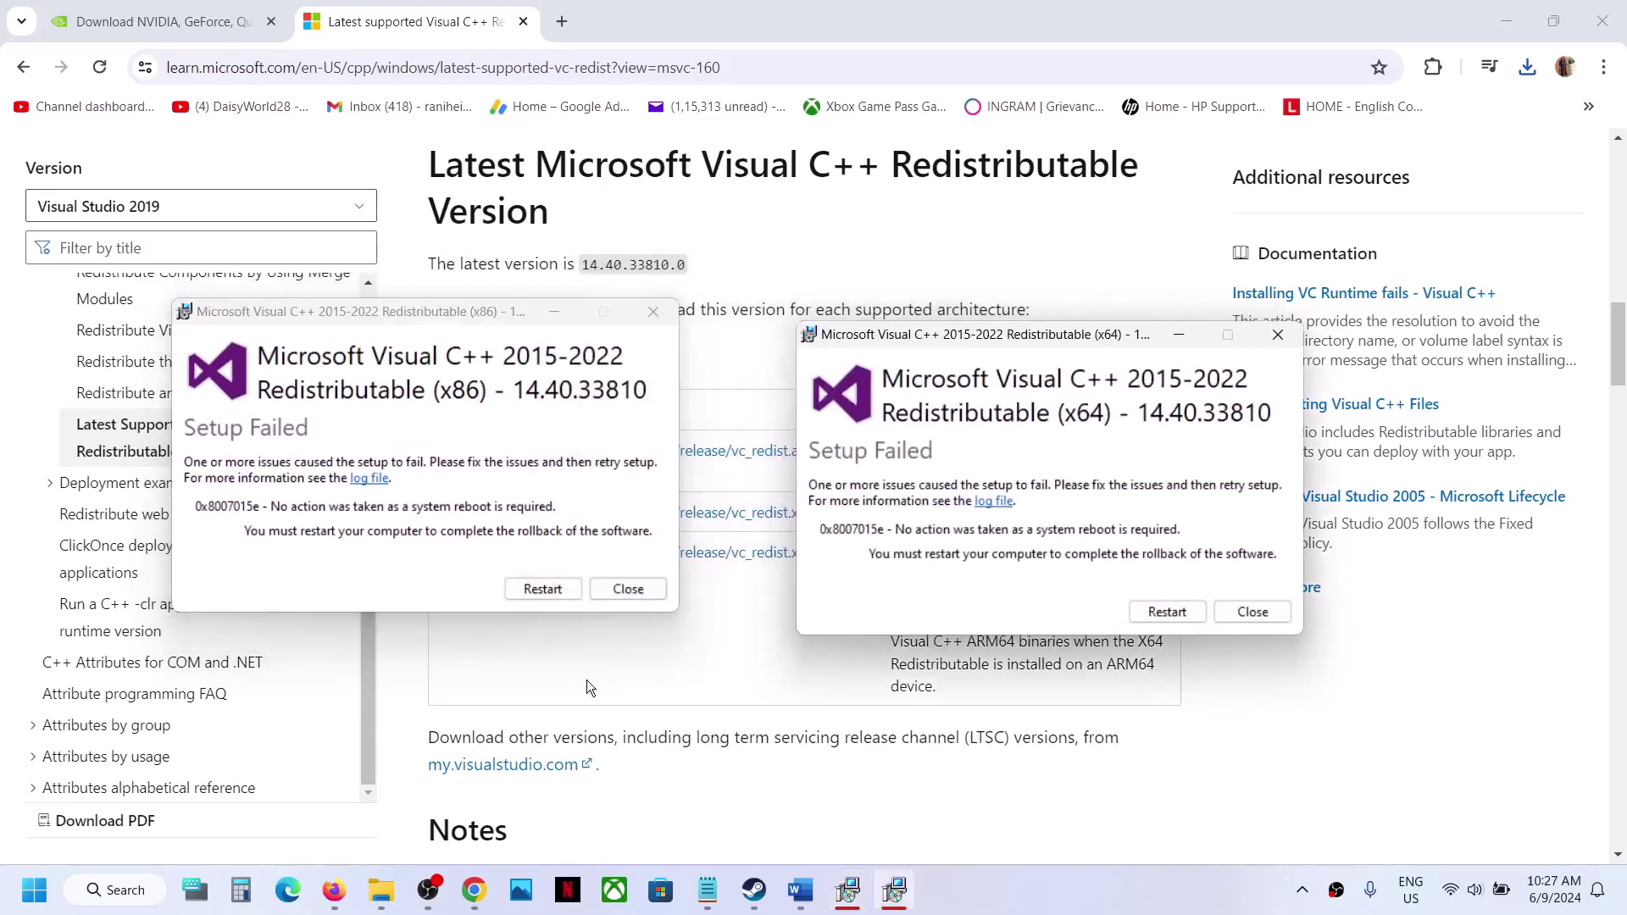
click(575, 710)
Show the Restart option among the Windows power options
click(39, 905)
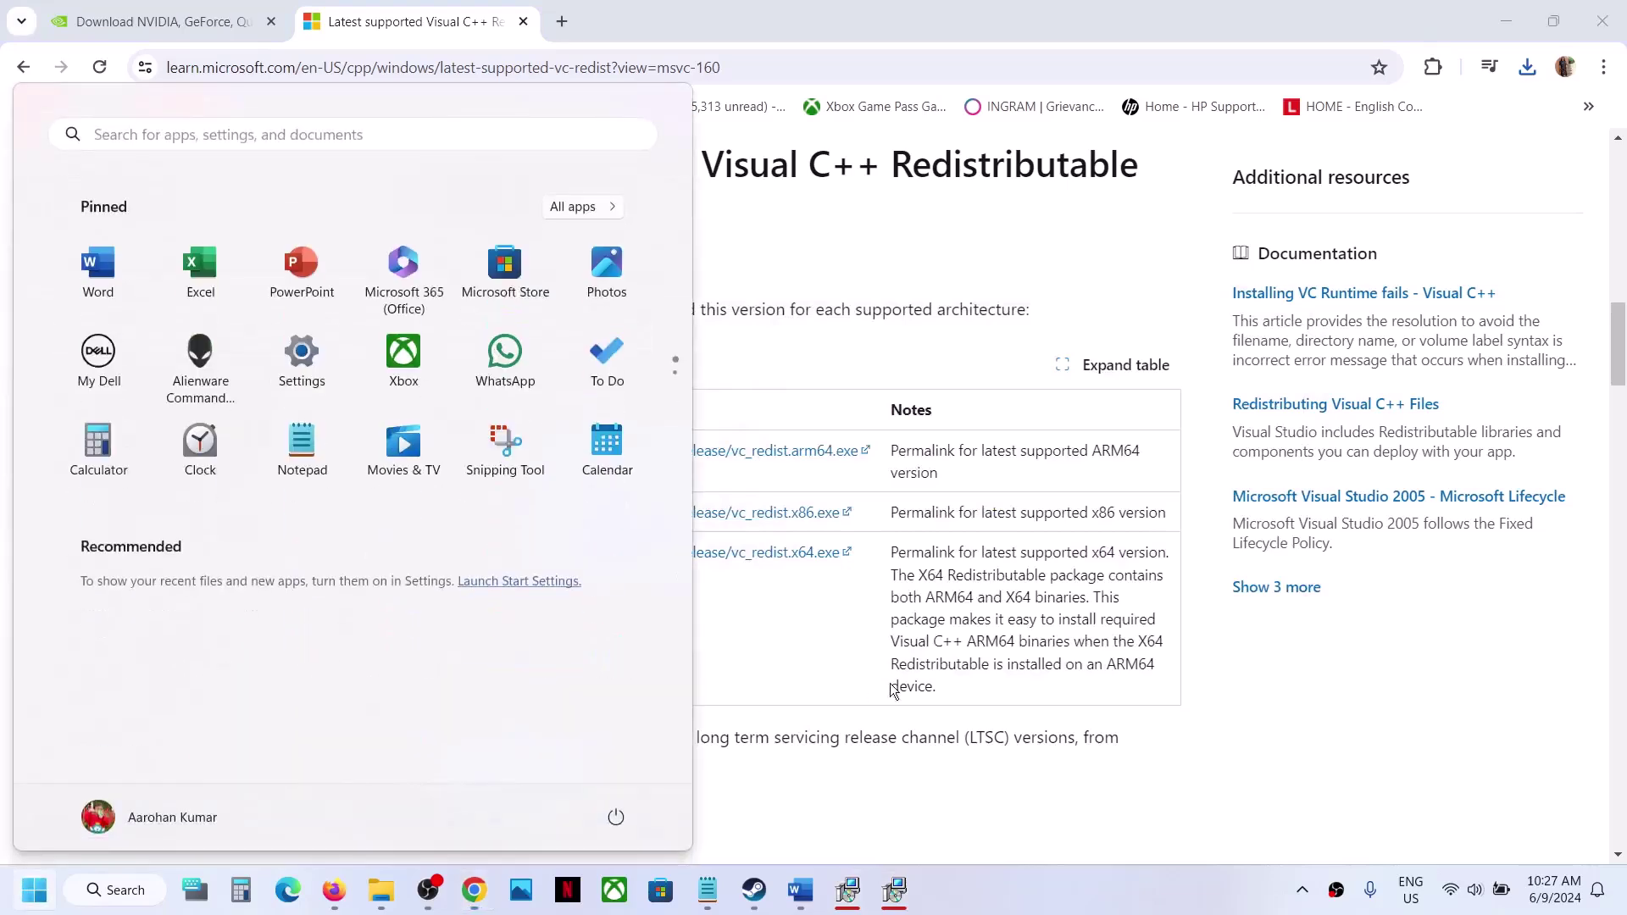
click(617, 819)
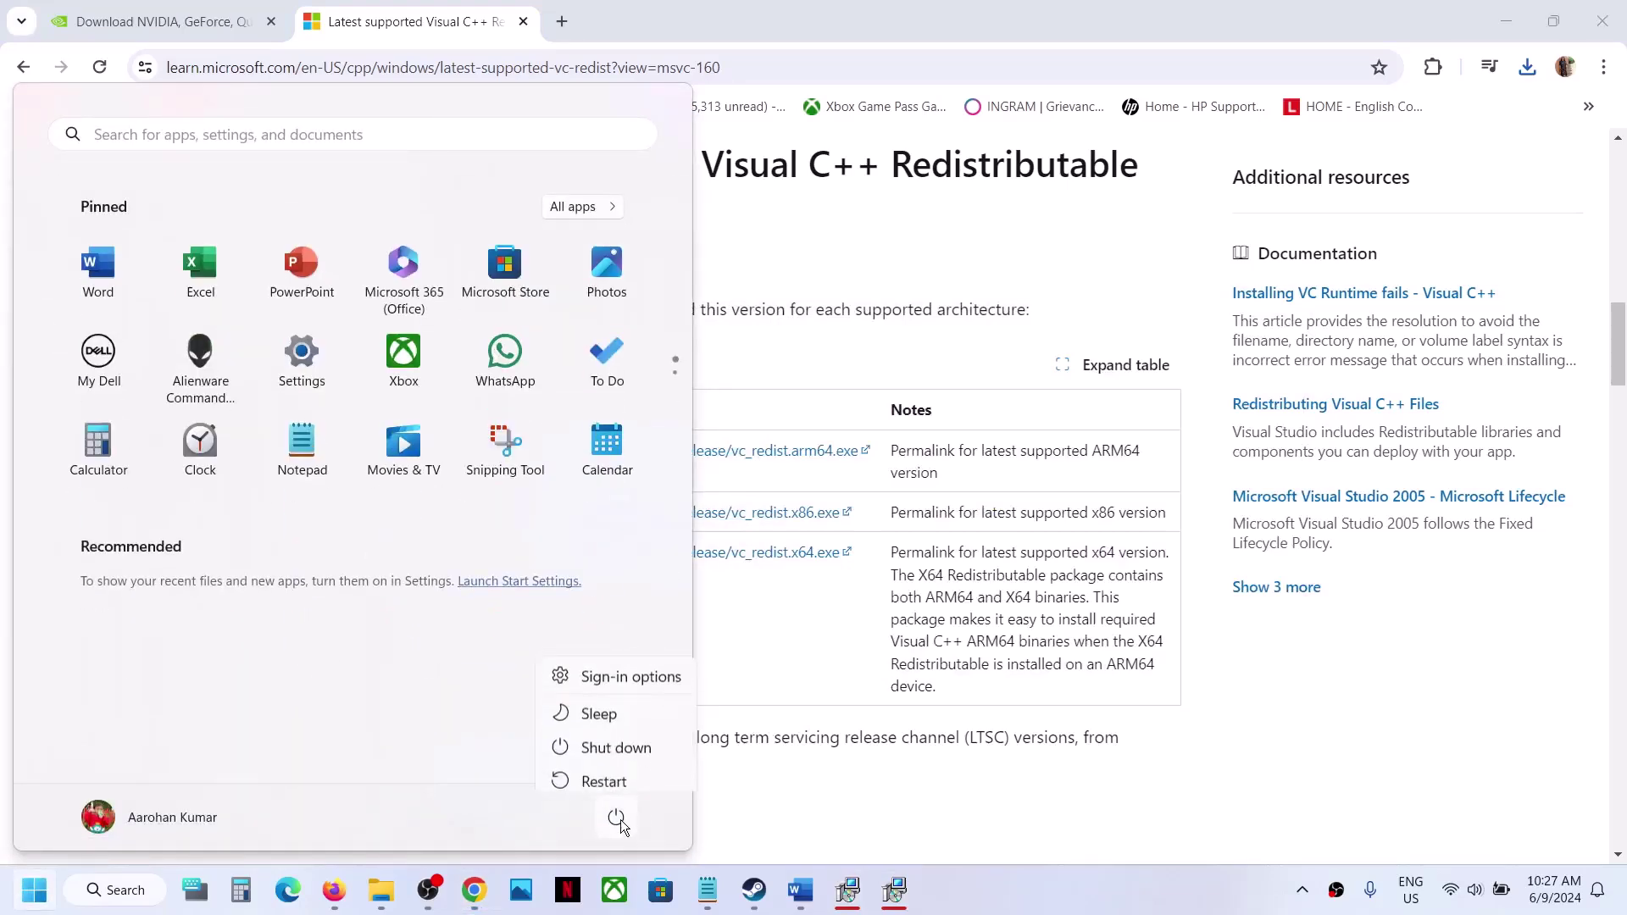
click(605, 773)
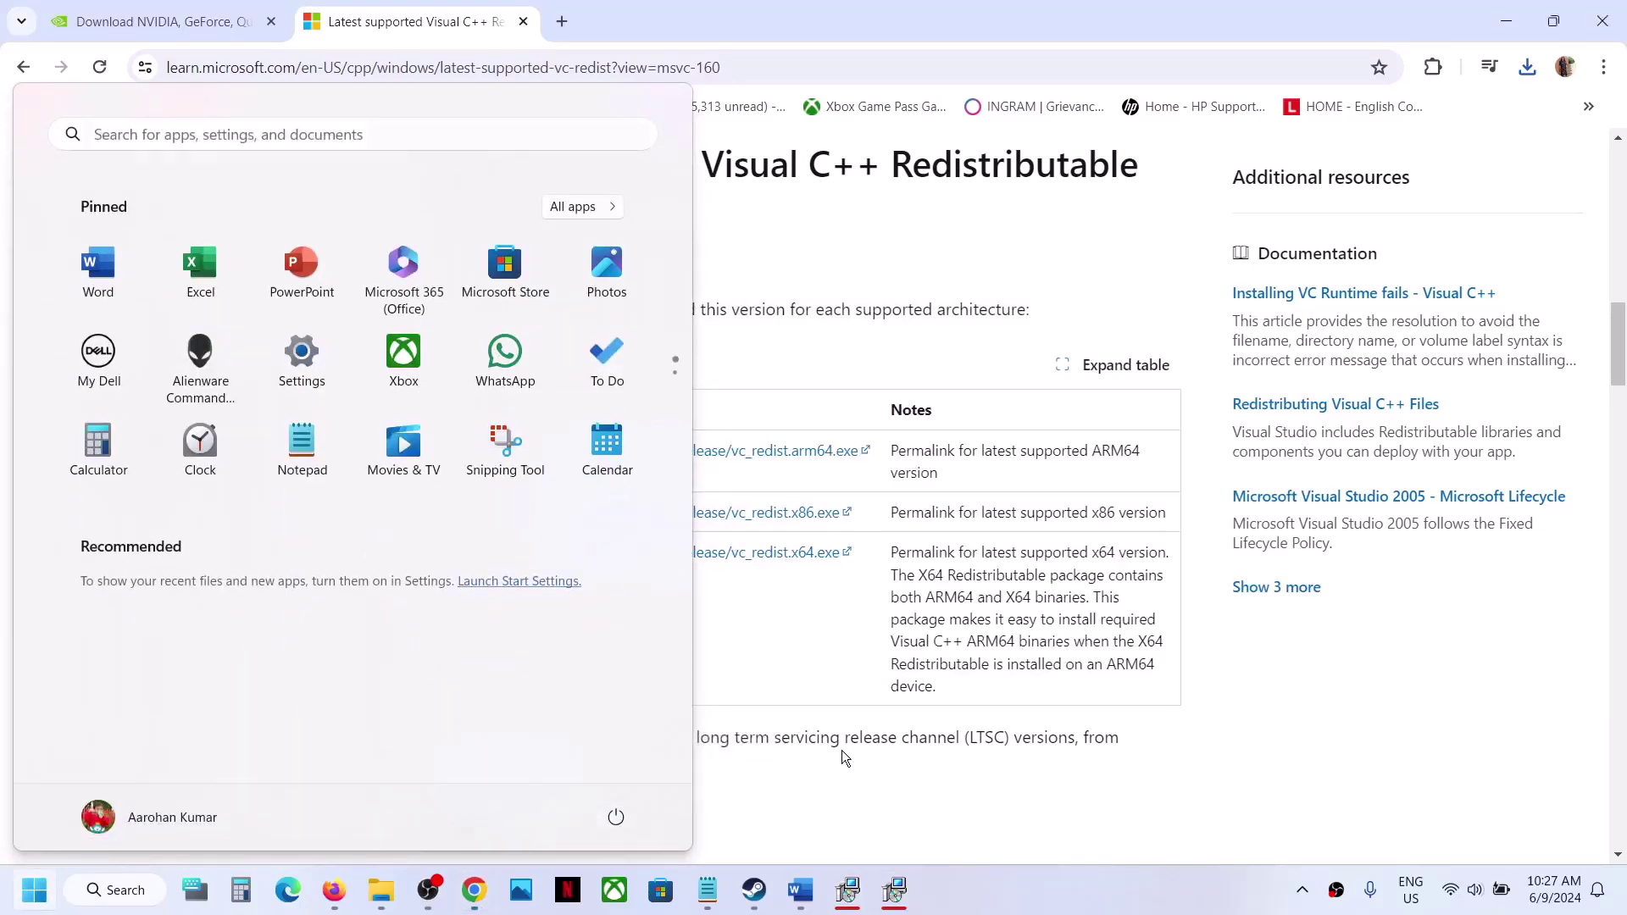
Switch to Bodycam's library page in Steam, check Step 11 on increasing virtual memory in the Word notes, and return to Steam
click(757, 889)
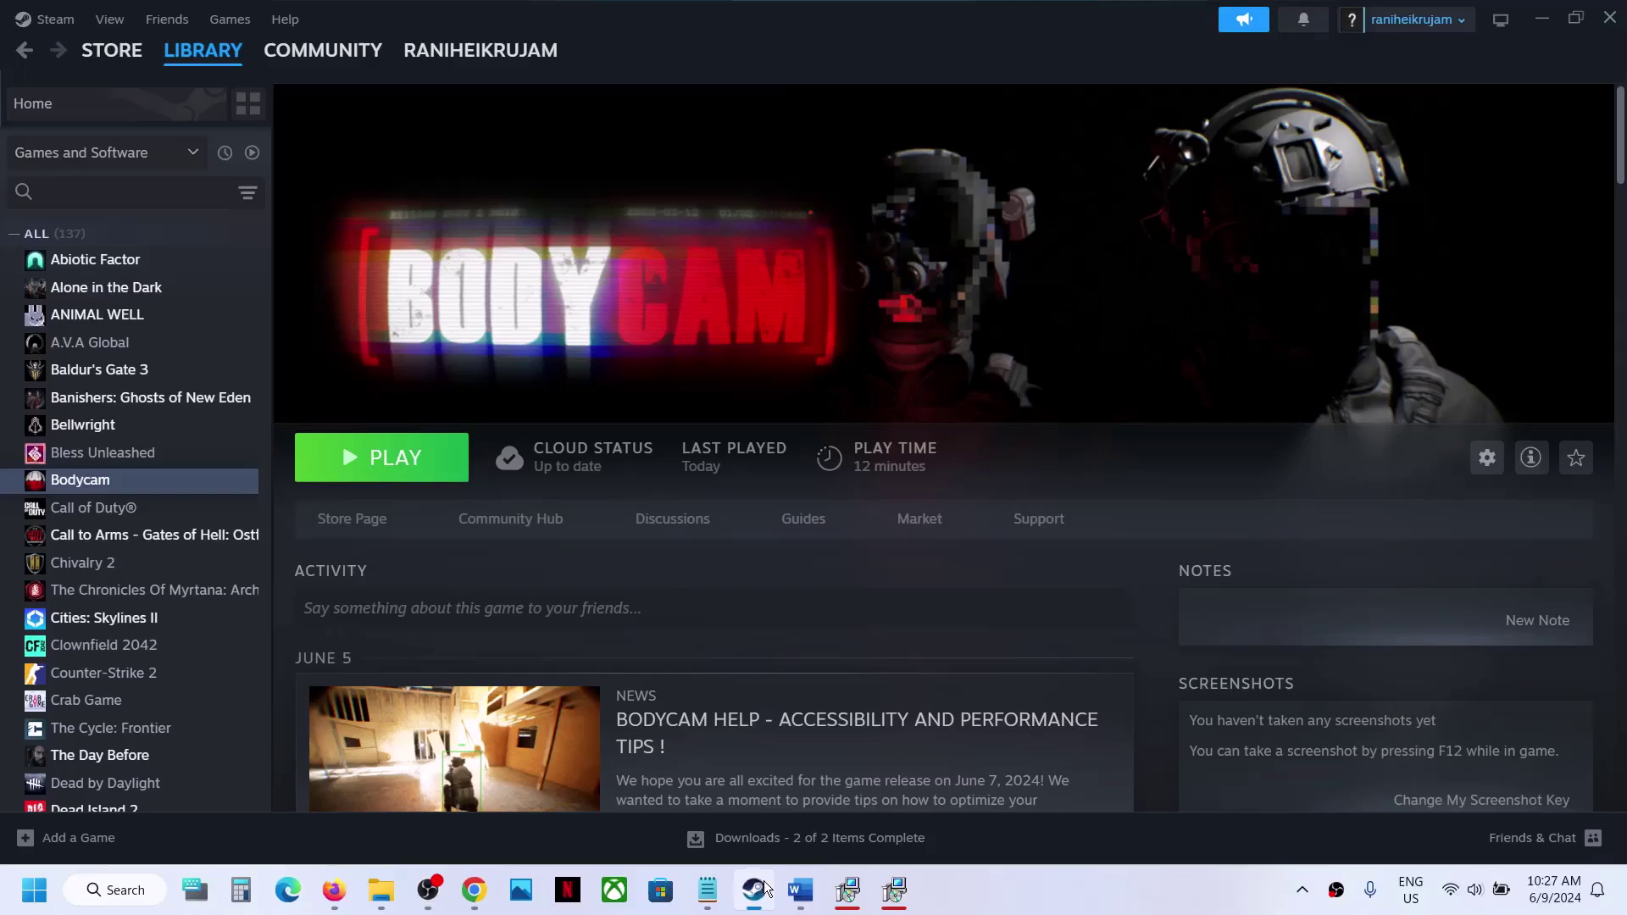
click(818, 906)
scroll(678, 504, down, 5)
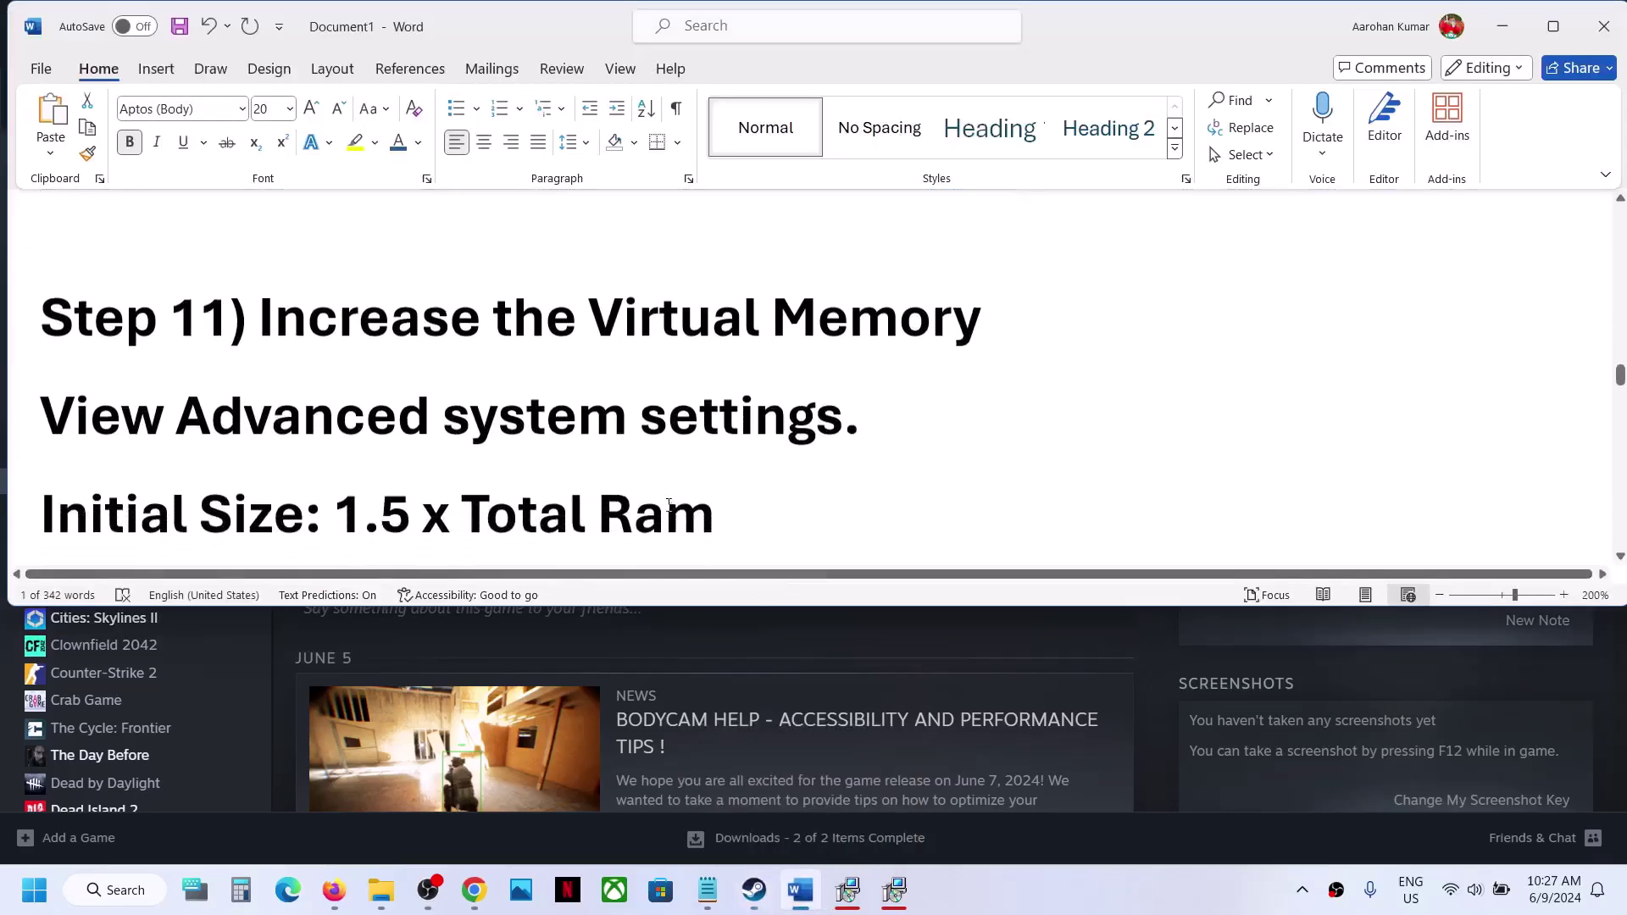
click(1152, 763)
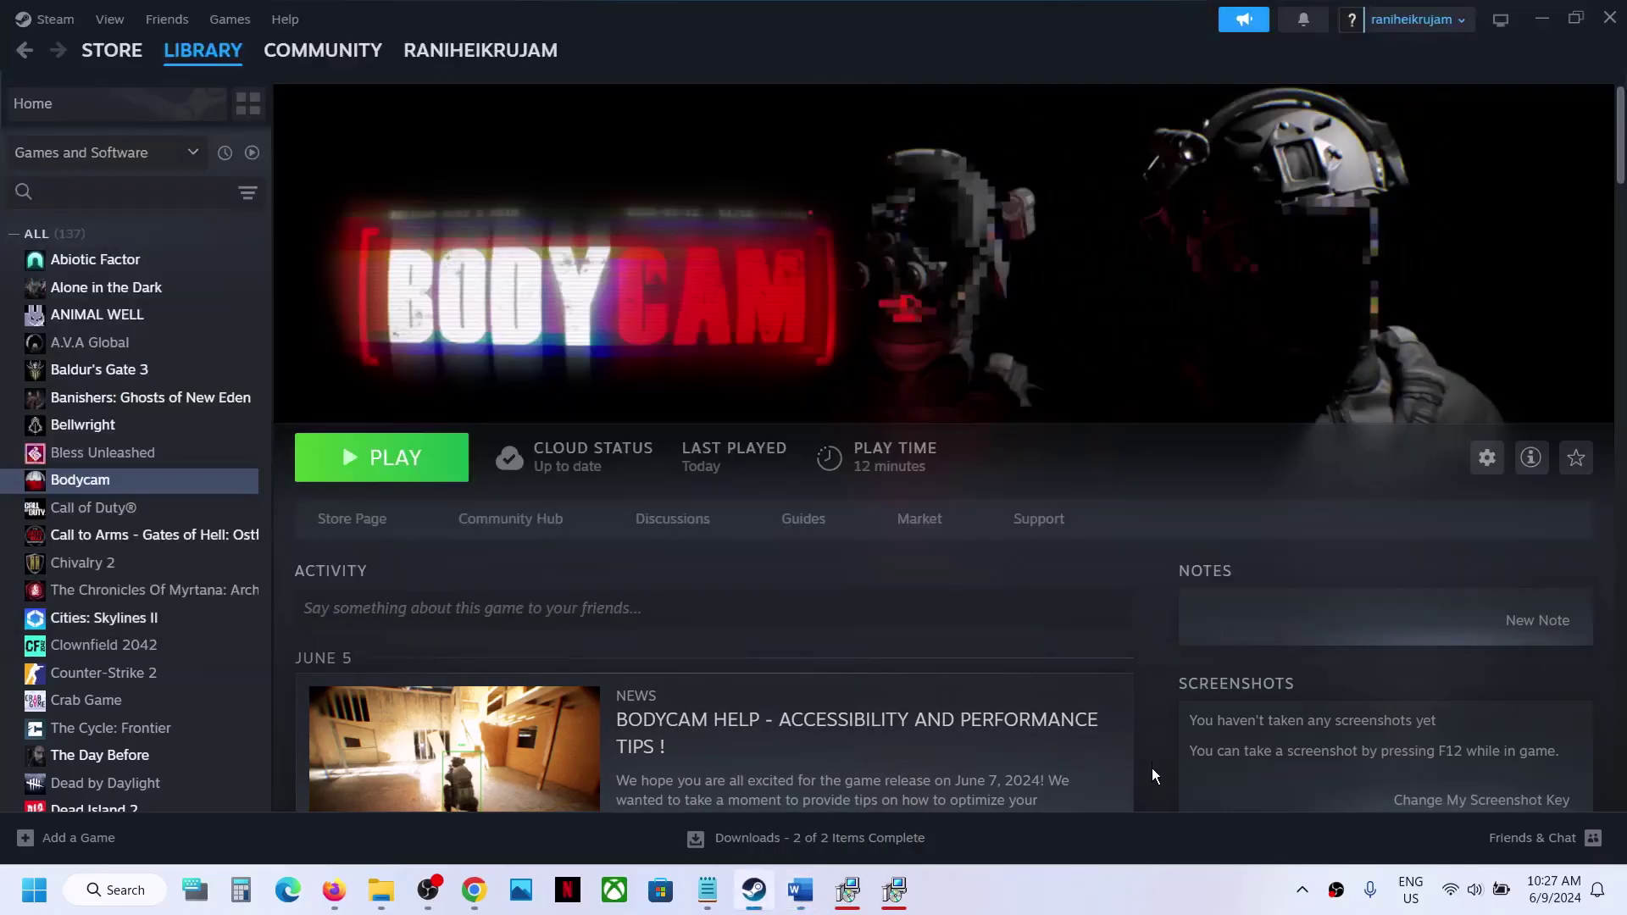